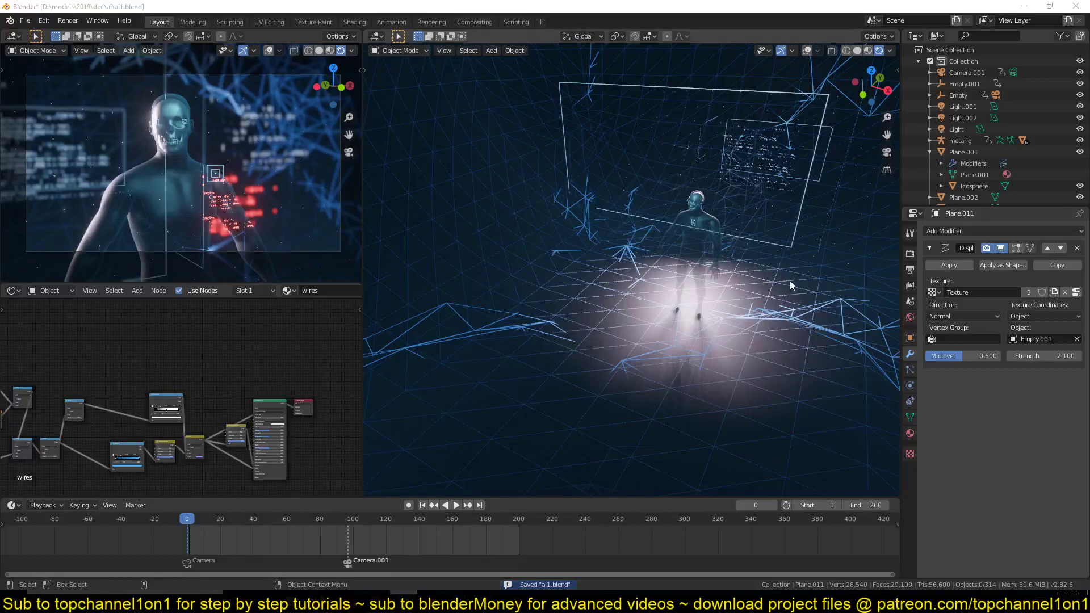
Play back the scene animation in the viewports and stop it at frame 159
{"action": "left_click", "coordinate": [645, 204]}
{"action": "key", "text": "space"}
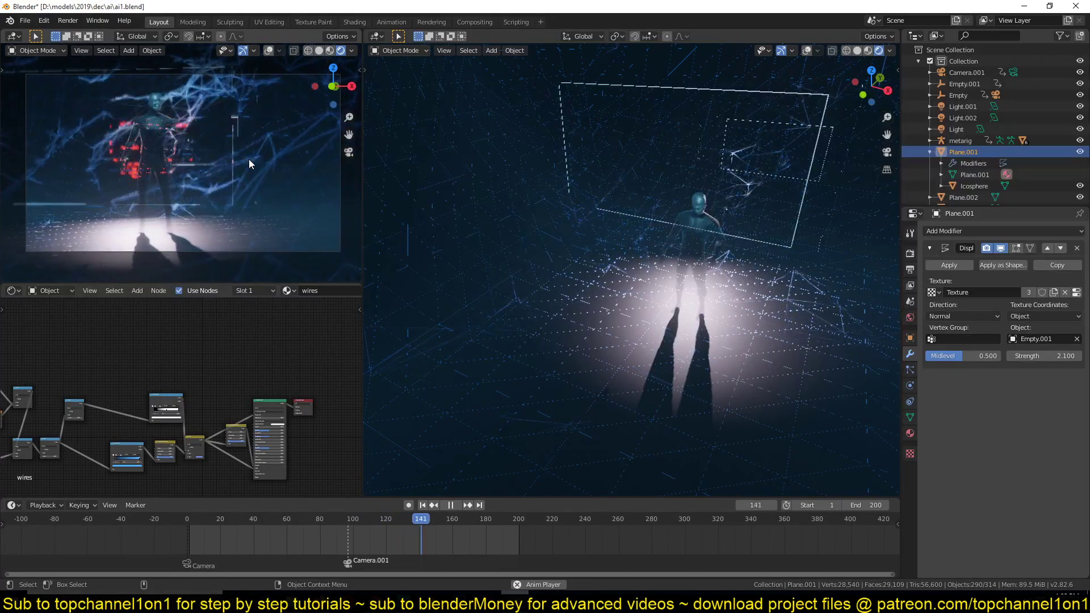
{"action": "key", "text": "space"}
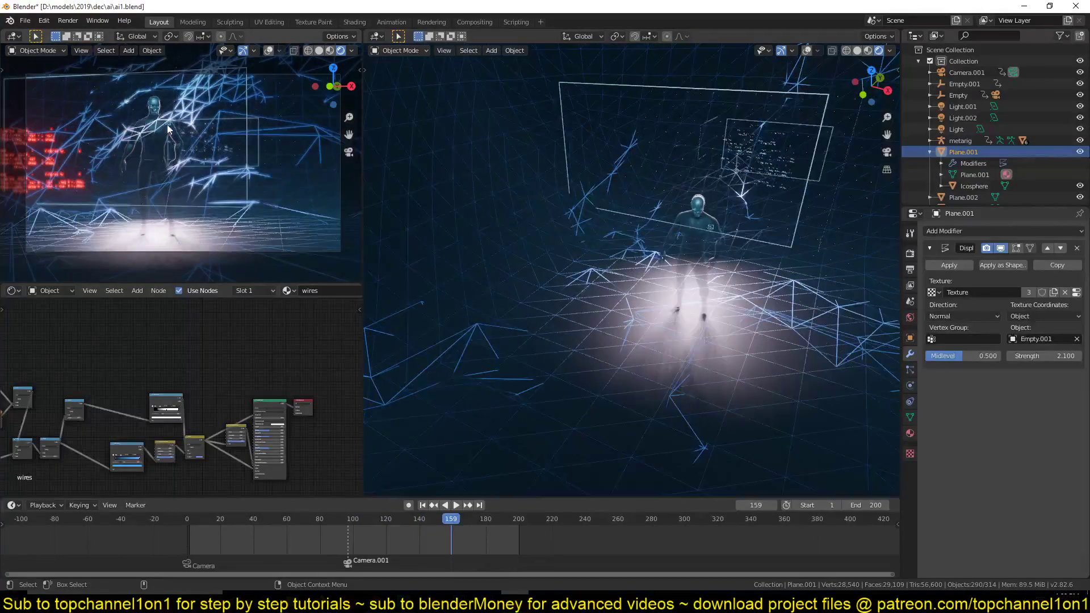
View the rendered animation in the external player and close it
{"action": "left_click", "coordinate": [97, 21]}
{"action": "left_click", "coordinate": [66, 21]}
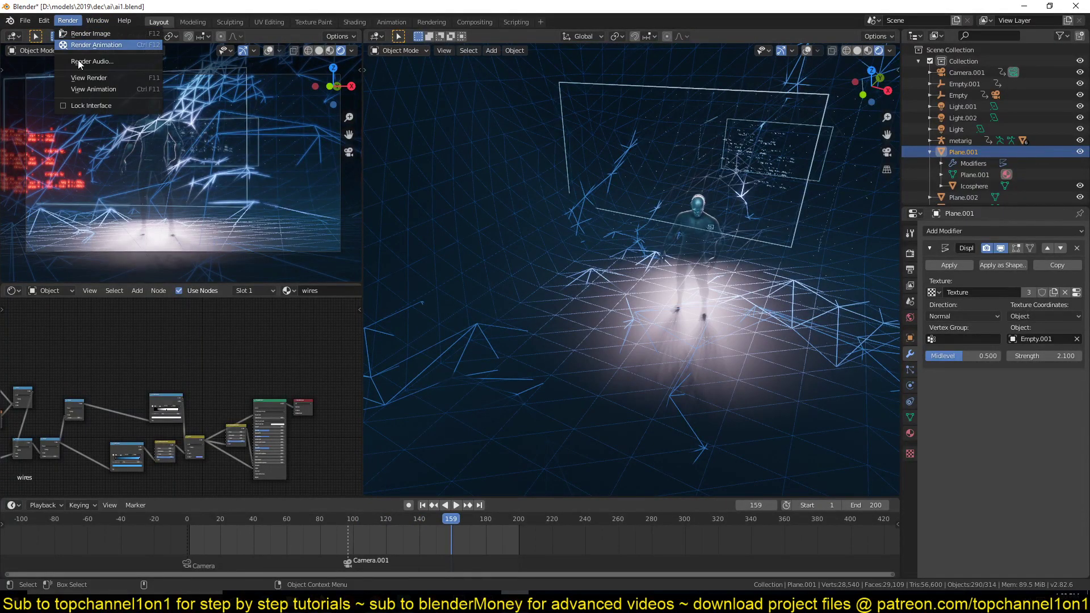
{"action": "left_click", "coordinate": [109, 89]}
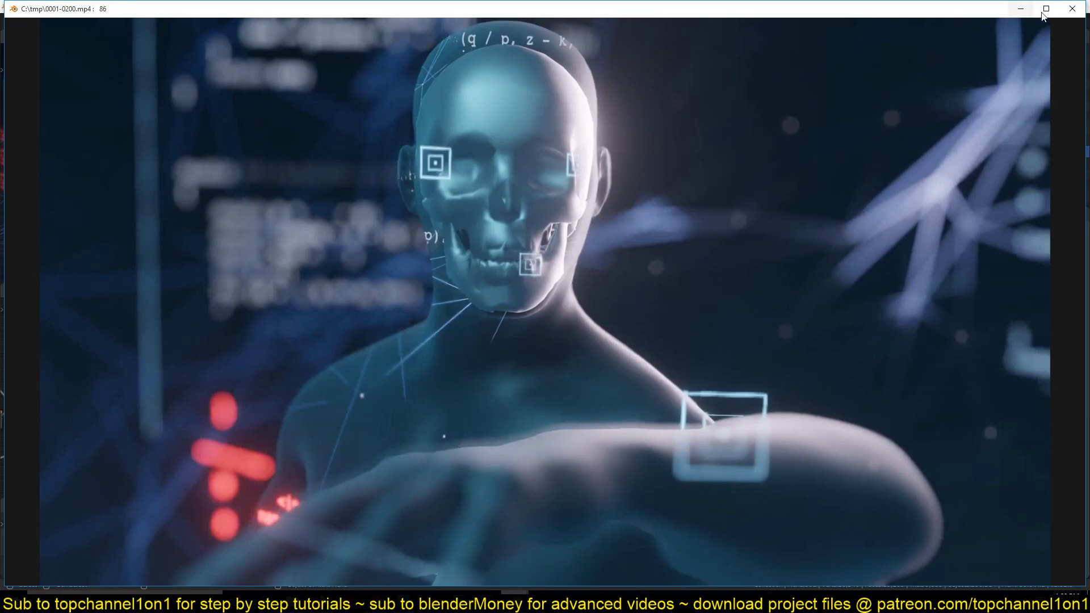
{"action": "left_click", "coordinate": [1072, 9]}
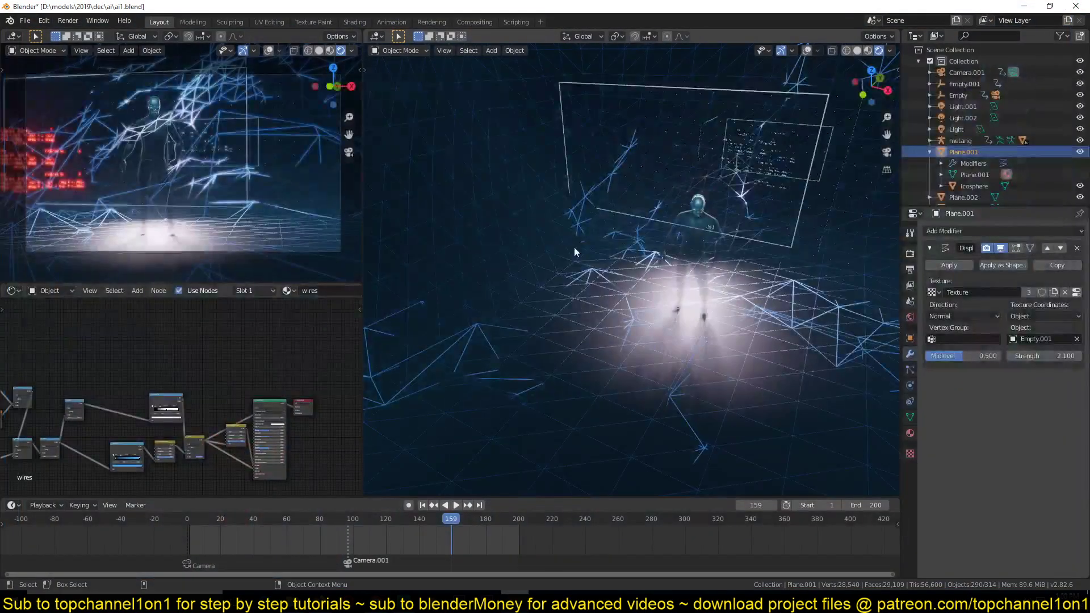
Isolate the human body mesh in local view, with solid shading and overlays enabled in the large viewport
{"action": "left_click", "coordinate": [710, 213]}
{"action": "left_click", "coordinate": [857, 50]}
{"action": "scroll", "coordinate": [721, 229], "scroll_direction": "up", "scroll_amount": 4}
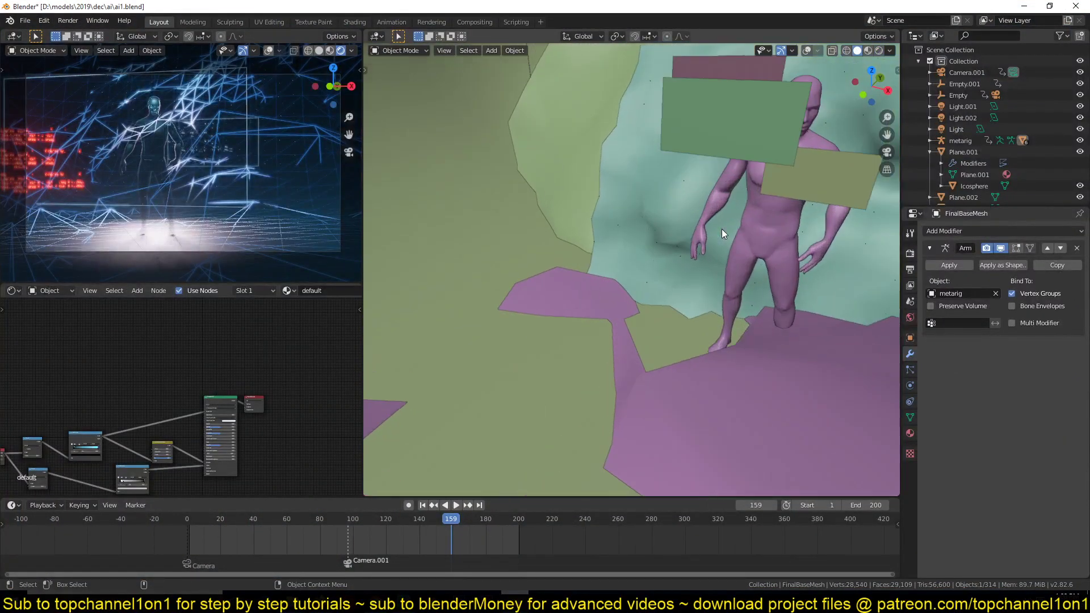
{"action": "left_click", "coordinate": [799, 50]}
{"action": "left_click", "coordinate": [806, 50]}
{"action": "left_click", "coordinate": [724, 186]}
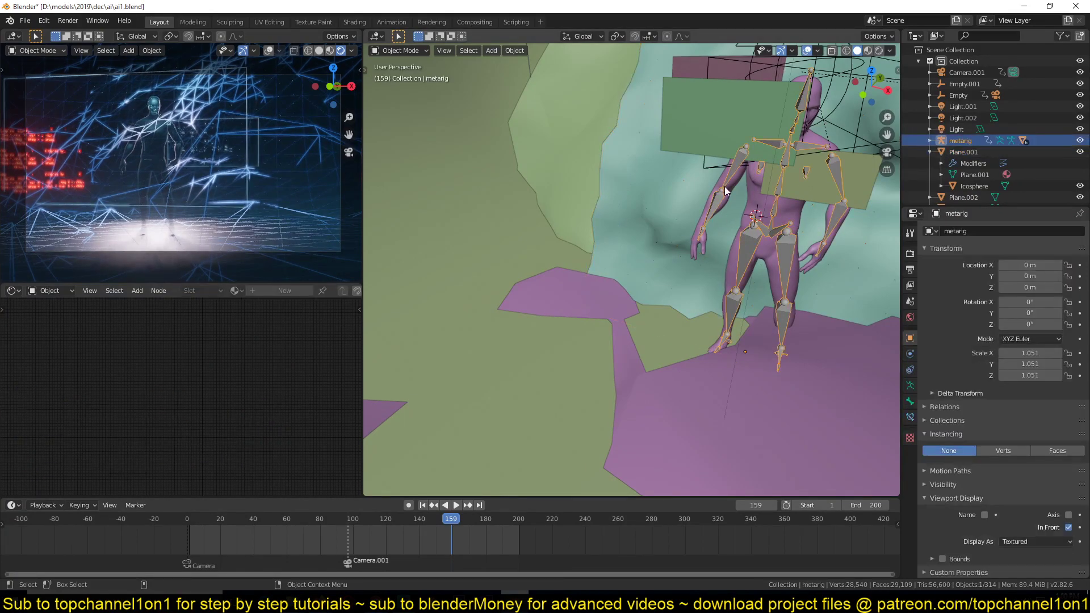
{"action": "left_click", "coordinate": [724, 186]}
{"action": "key", "text": "KP_Divide"}
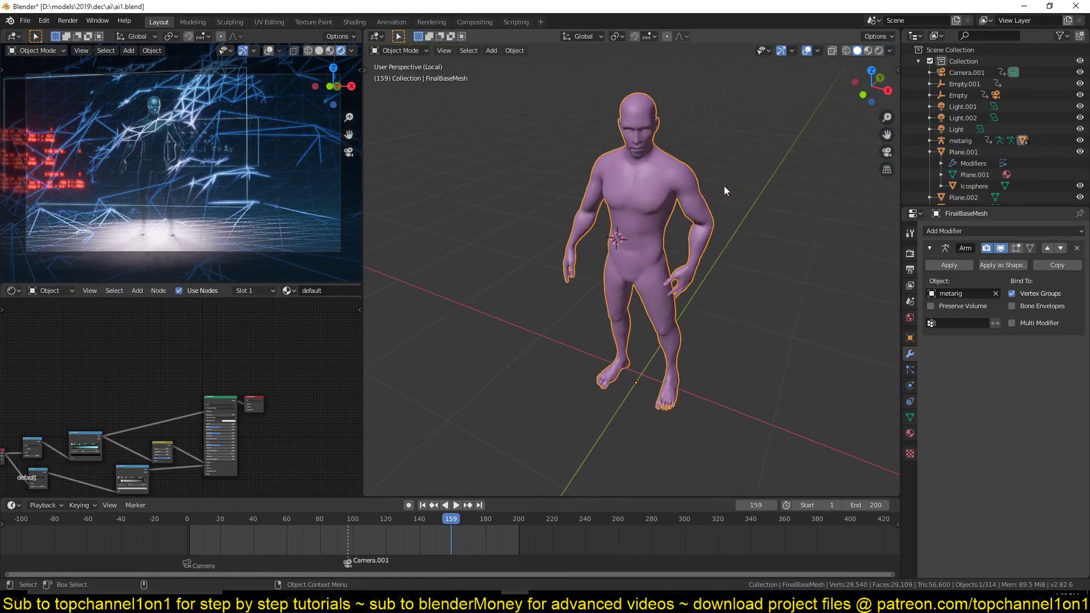
Switch the large viewport to material preview shading and deselect the body mesh
{"action": "left_click", "coordinate": [869, 50]}
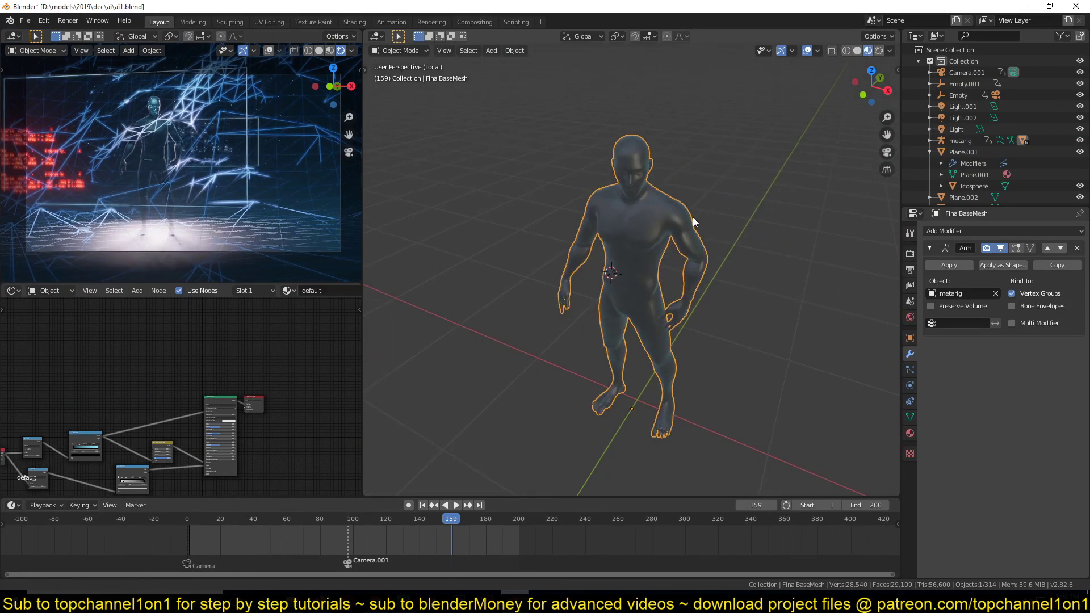
{"action": "left_click", "coordinate": [665, 207]}
{"action": "middle_click_drag", "start_coordinate": [665, 207], "coordinate": [588, 245]}
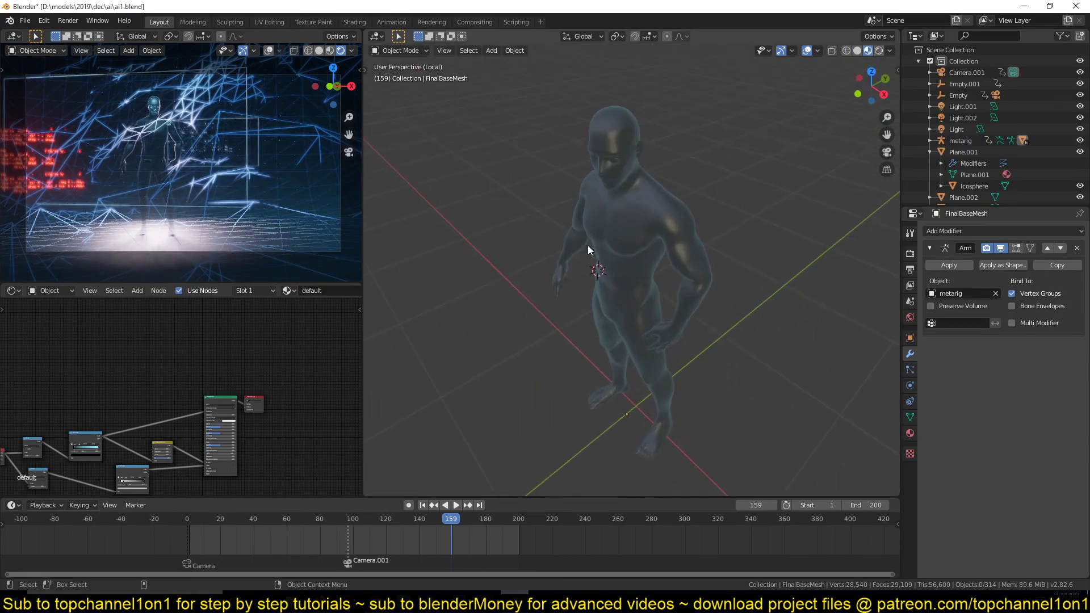
Add a second Layer Weight node in empty space above the body material's existing nodes
{"action": "scroll", "coordinate": [587, 245], "scroll_direction": "up", "scroll_amount": 3}
{"action": "middle_click_drag", "start_coordinate": [244, 394], "coordinate": [356, 338]}
{"action": "scroll", "coordinate": [203, 370], "scroll_direction": "up", "scroll_amount": 6}
{"action": "middle_click_drag", "start_coordinate": [204, 370], "coordinate": [293, 415]}
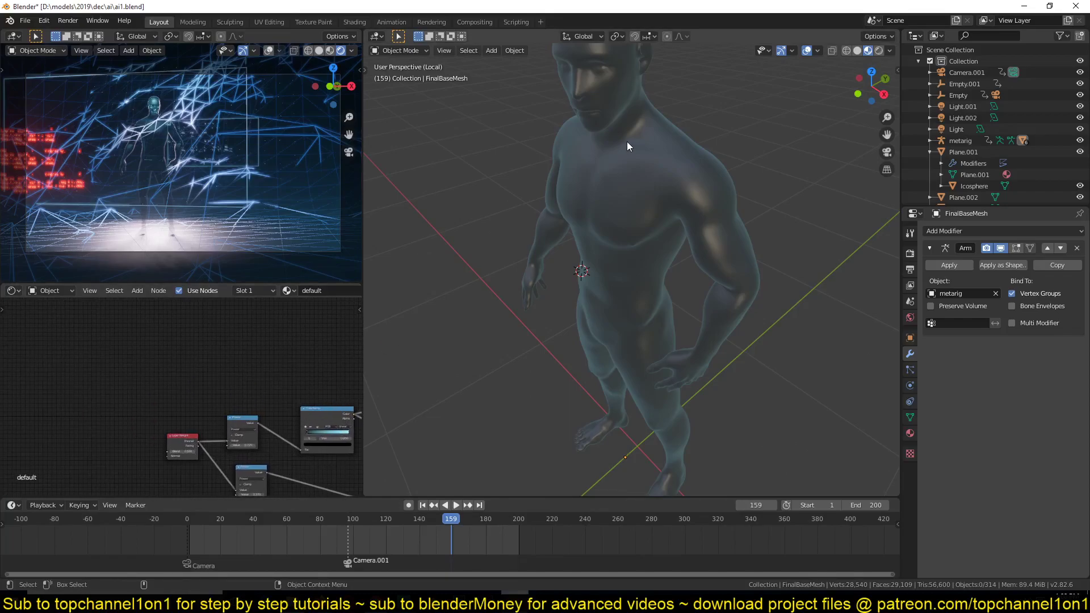
{"action": "middle_click_drag", "start_coordinate": [185, 415], "coordinate": [122, 433]}
{"action": "middle_click_drag", "start_coordinate": [135, 372], "coordinate": [132, 408]}
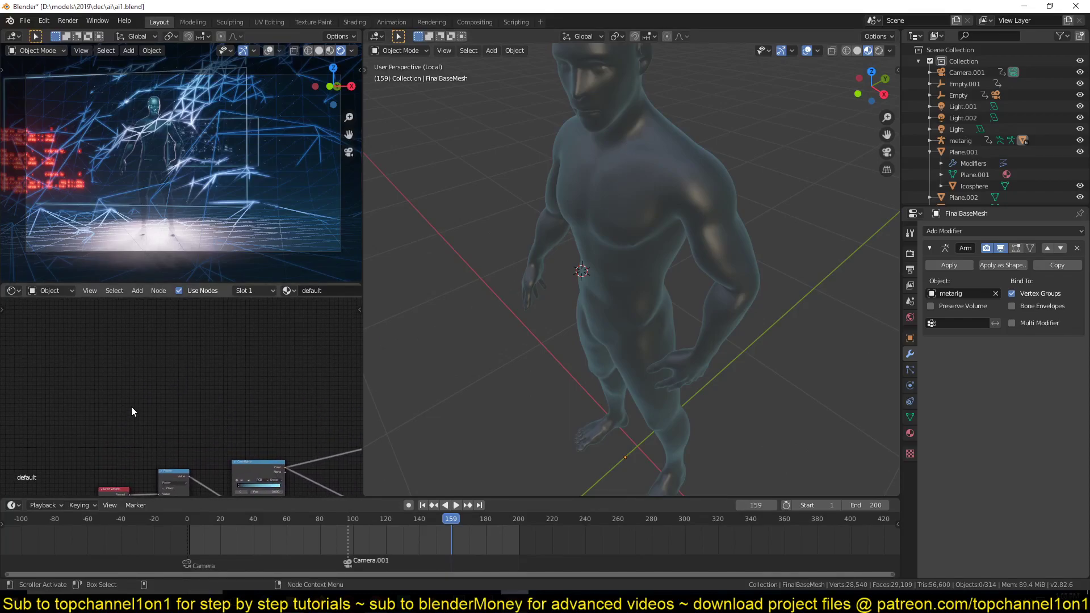
{"action": "key", "text": "shift+a"}
{"action": "key", "text": "Escape"}
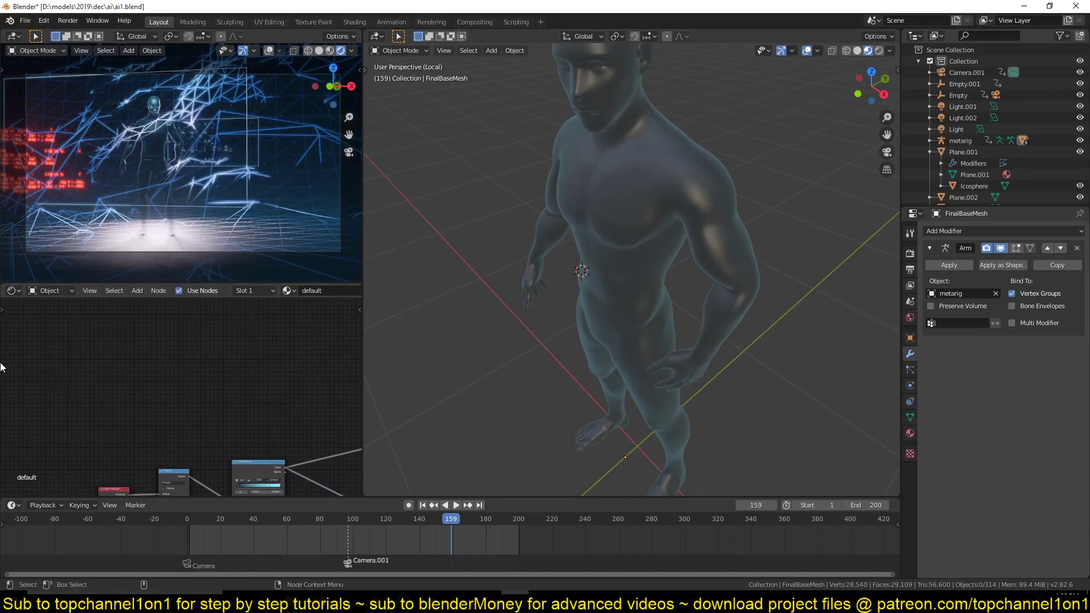
{"action": "key", "text": "shift+a"}
{"action": "mouse_move", "coordinate": [93, 370]}
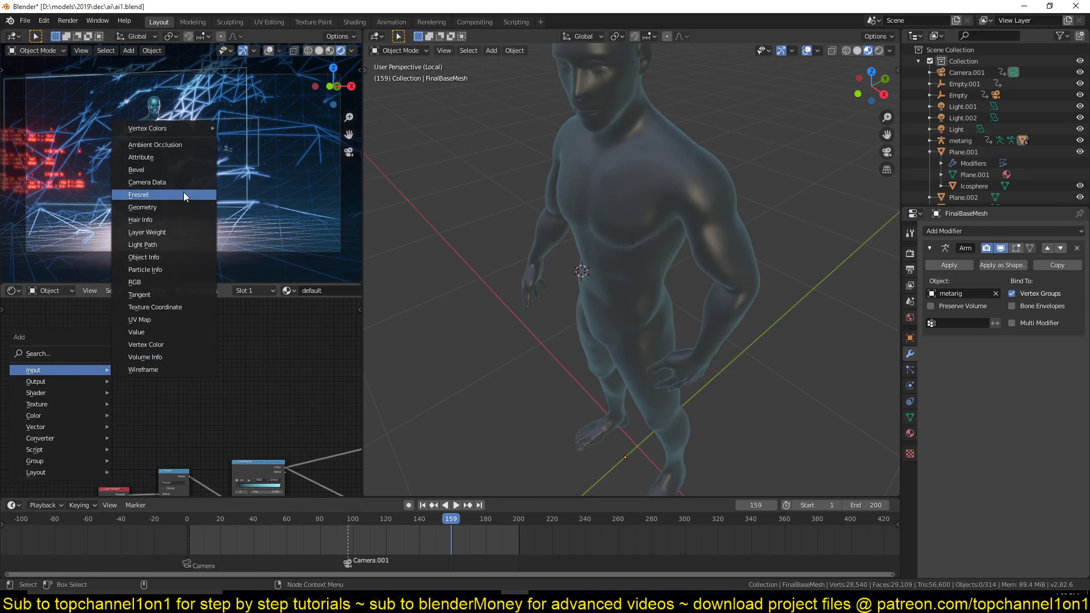
{"action": "left_click", "coordinate": [161, 235]}
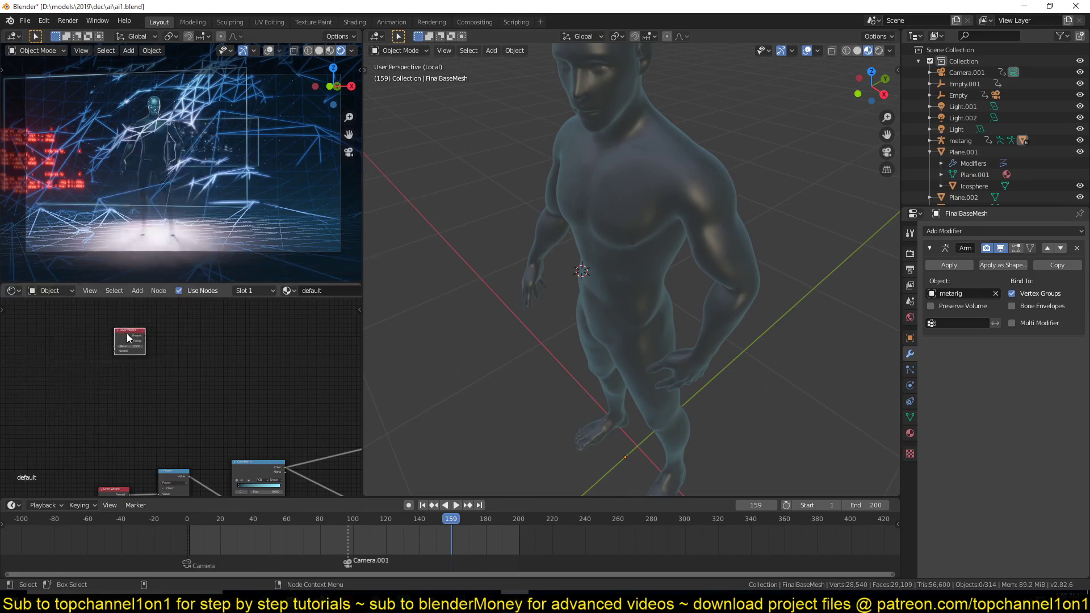
{"action": "scroll", "coordinate": [139, 384], "scroll_direction": "up", "scroll_amount": 4}
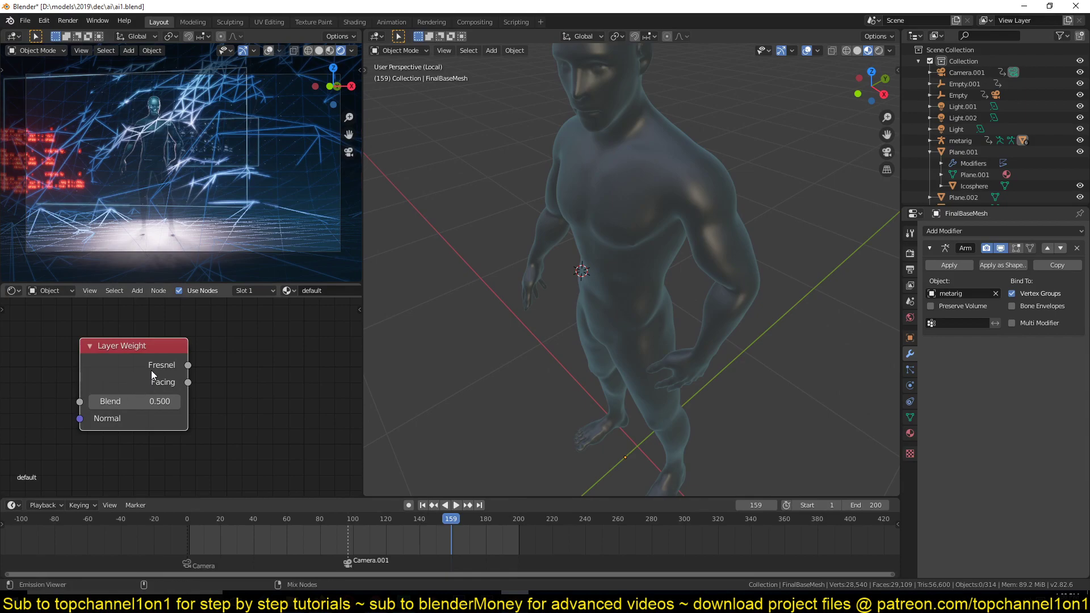
Preview the new Layer Weight node's Fresnel output on the body and inspect the shading around the head and shoulders
{"action": "left_click", "coordinate": [151, 370], "text": "ctrl+shift"}
{"action": "middle_click_drag", "start_coordinate": [581, 253], "coordinate": [657, 221]}
{"action": "scroll", "coordinate": [651, 171], "scroll_direction": "up", "scroll_amount": 3}
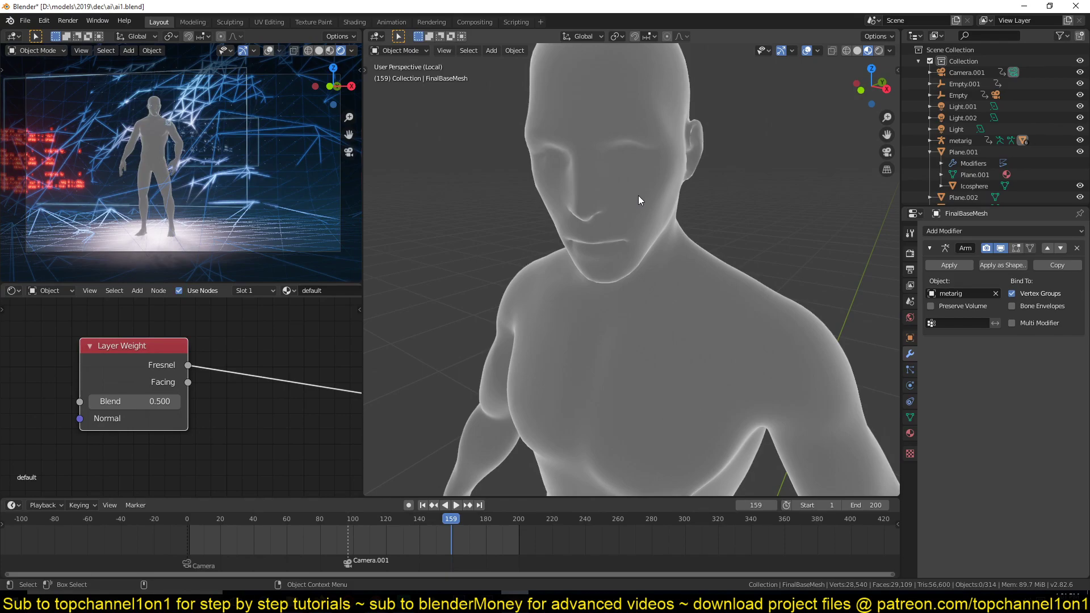
{"action": "scroll", "coordinate": [637, 195], "scroll_direction": "down", "scroll_amount": 5}
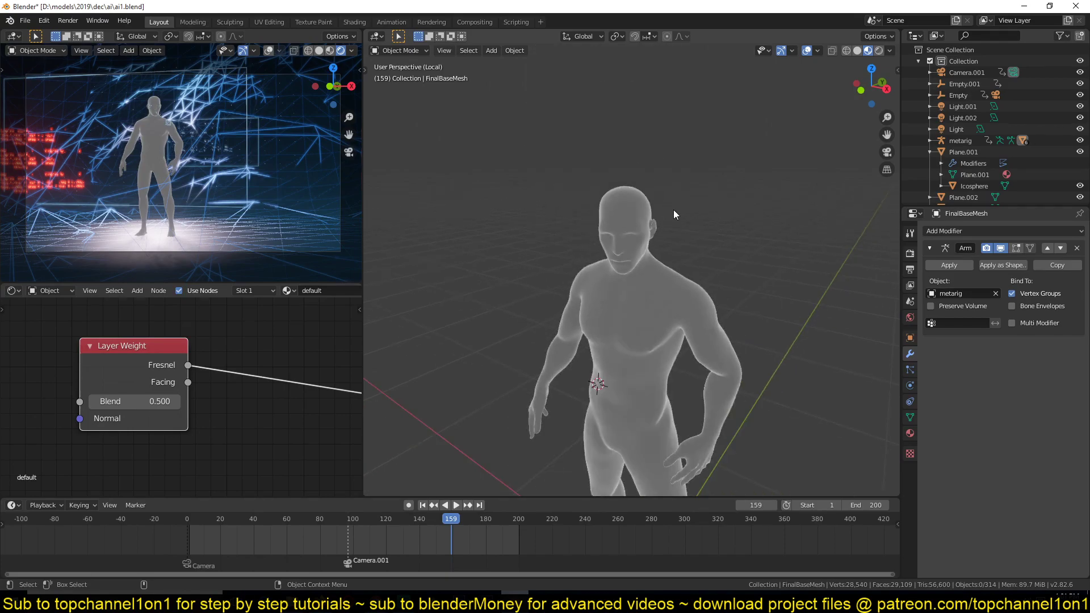
{"action": "middle_click_drag", "start_coordinate": [673, 210], "coordinate": [665, 250]}
{"action": "scroll", "coordinate": [651, 234], "scroll_direction": "up", "scroll_amount": 2}
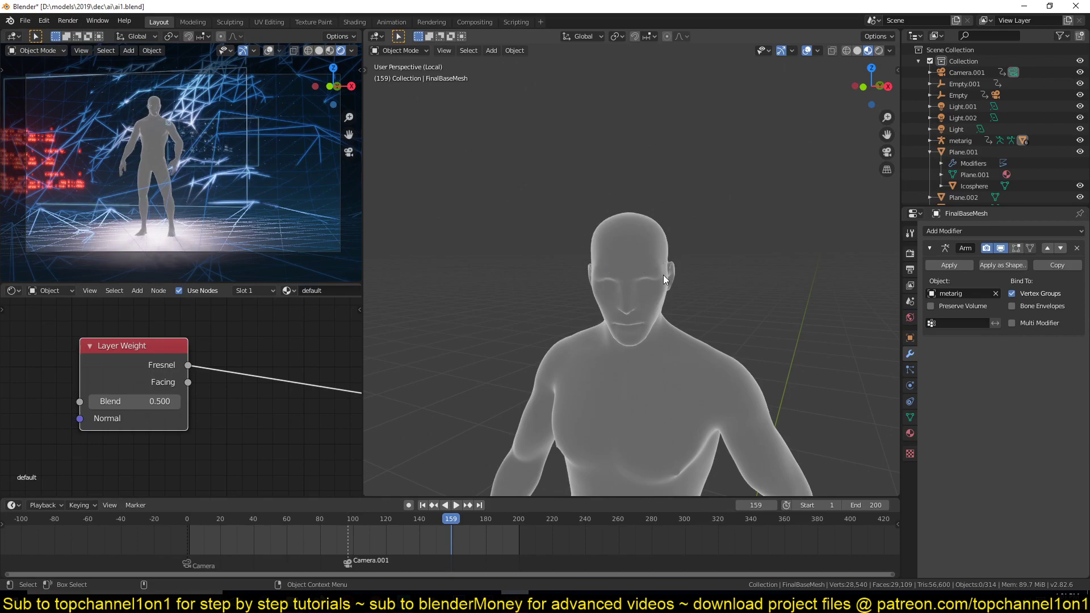
Insert a ColorRamp node on the link from the new Layer Weight node's Fresnel output
{"action": "scroll", "coordinate": [239, 357], "scroll_direction": "down", "scroll_amount": 2}
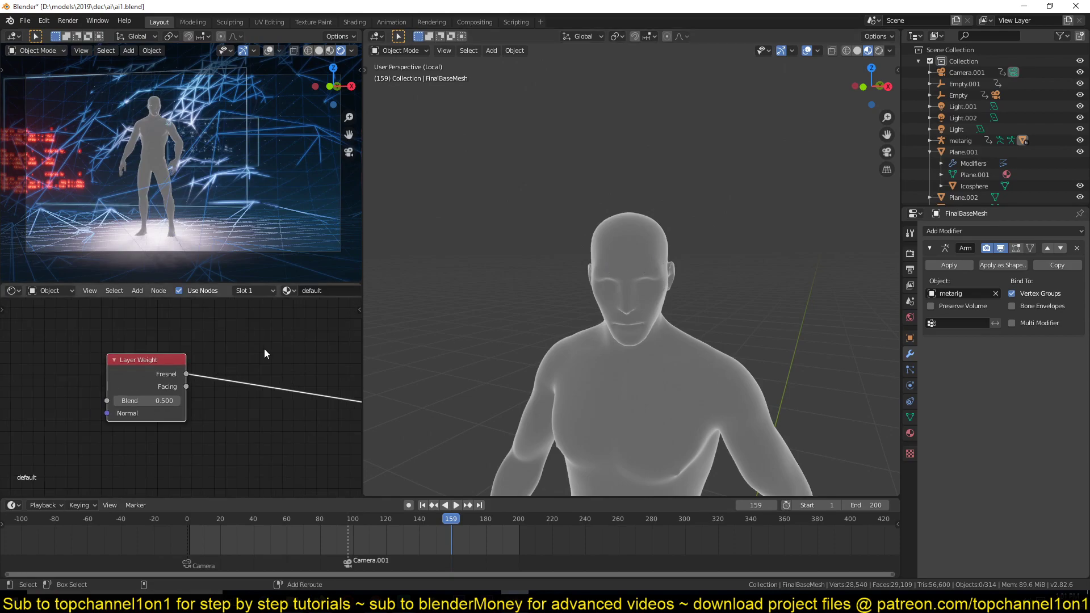
{"action": "key", "text": "shift+a"}
{"action": "mouse_move", "coordinate": [235, 417]}
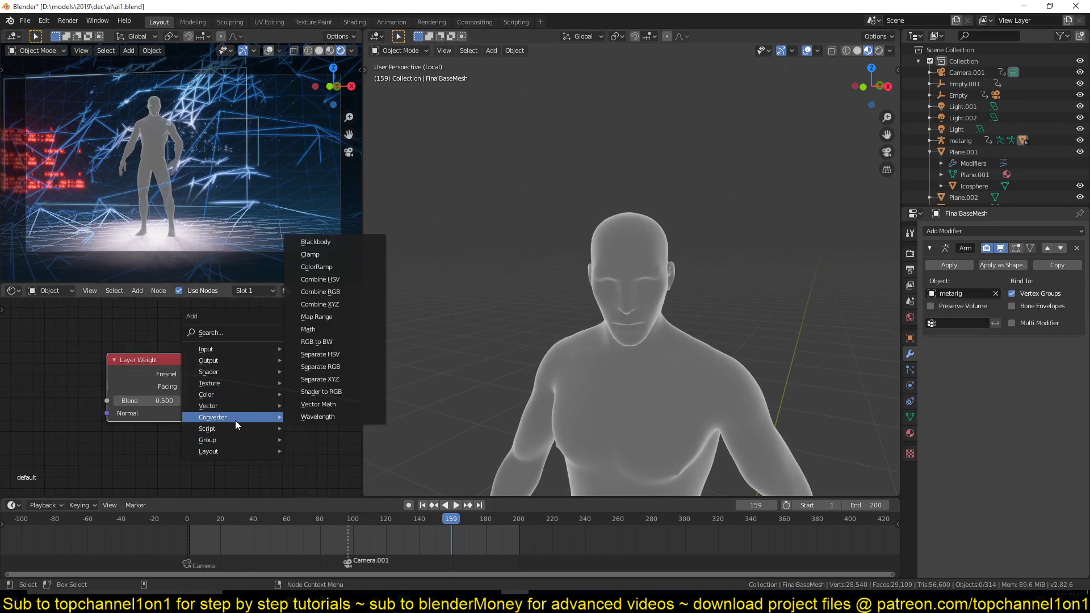
{"action": "left_click", "coordinate": [316, 267]}
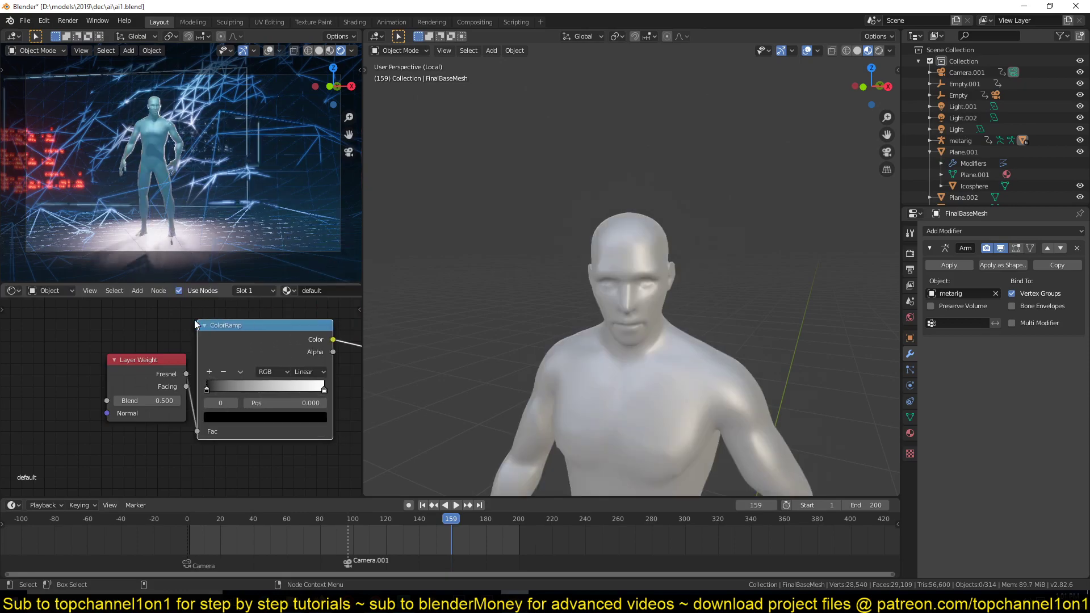
{"action": "left_click", "coordinate": [230, 319]}
Tighten the new ColorRamp by moving the black stop to 0.255 and the white stop to 0.550
{"action": "middle_click_drag", "start_coordinate": [249, 391], "coordinate": [160, 384]}
{"action": "left_click_drag", "start_coordinate": [155, 380], "coordinate": [186, 380]}
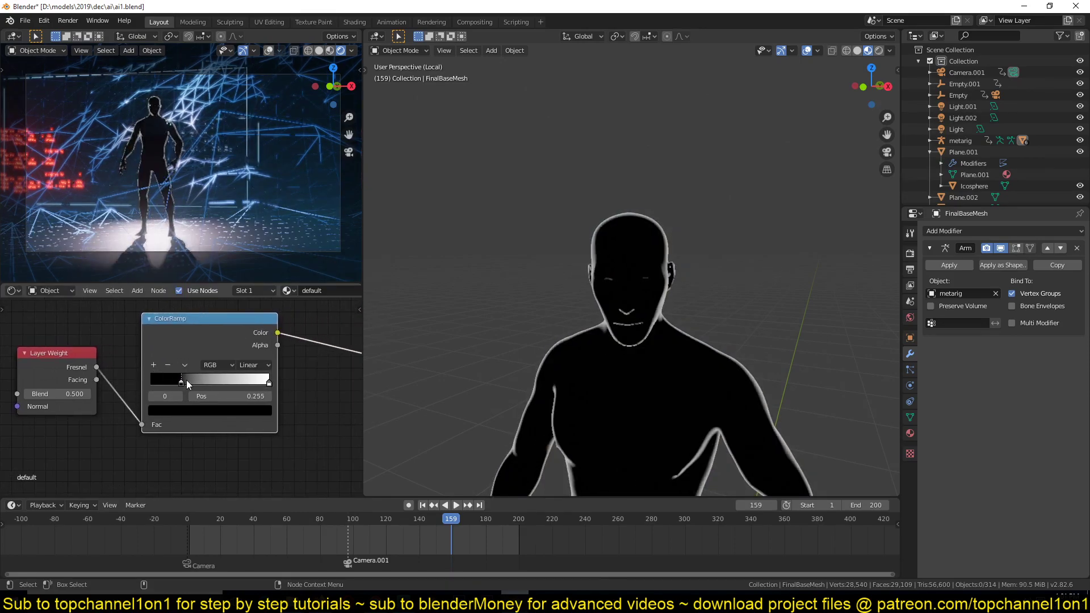
{"action": "left_click_drag", "start_coordinate": [257, 382], "coordinate": [203, 382]}
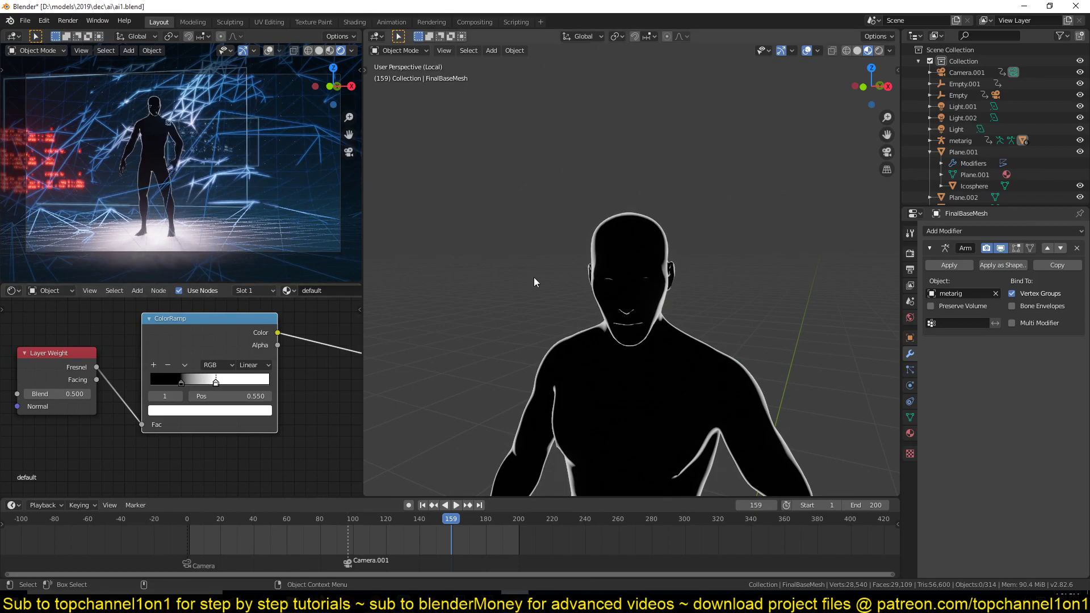
{"action": "middle_click_drag", "start_coordinate": [533, 277], "coordinate": [661, 283]}
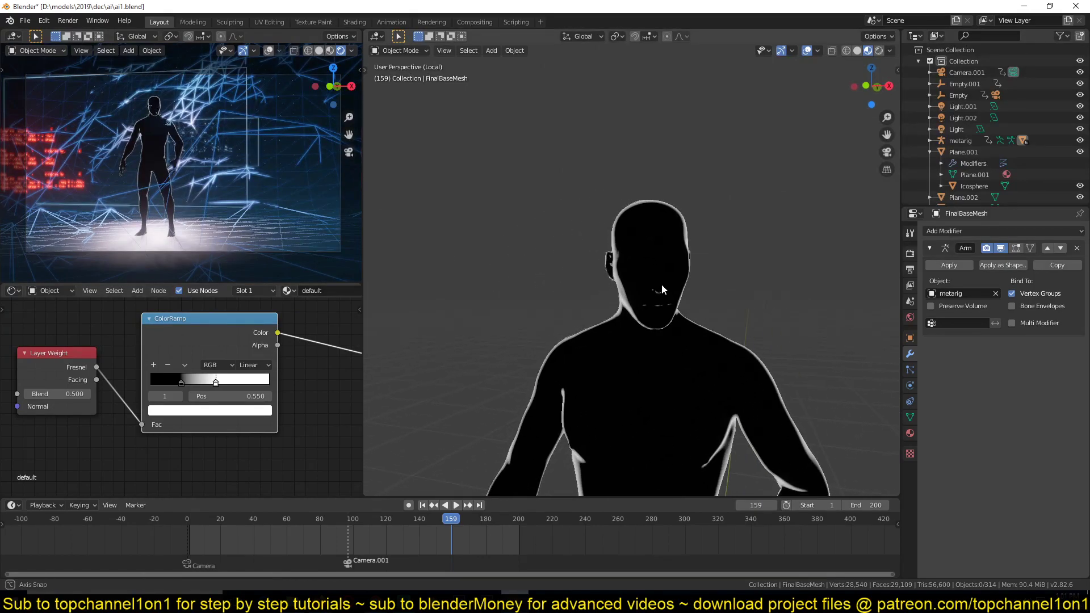
Examine the material's original Layer Weight and Math nodes, including the operation chosen on the upper Math node
{"action": "scroll", "coordinate": [280, 359], "scroll_direction": "down", "scroll_amount": 5}
{"action": "middle_click_drag", "start_coordinate": [251, 346], "coordinate": [217, 329]}
{"action": "scroll", "coordinate": [217, 330], "scroll_direction": "up", "scroll_amount": 3}
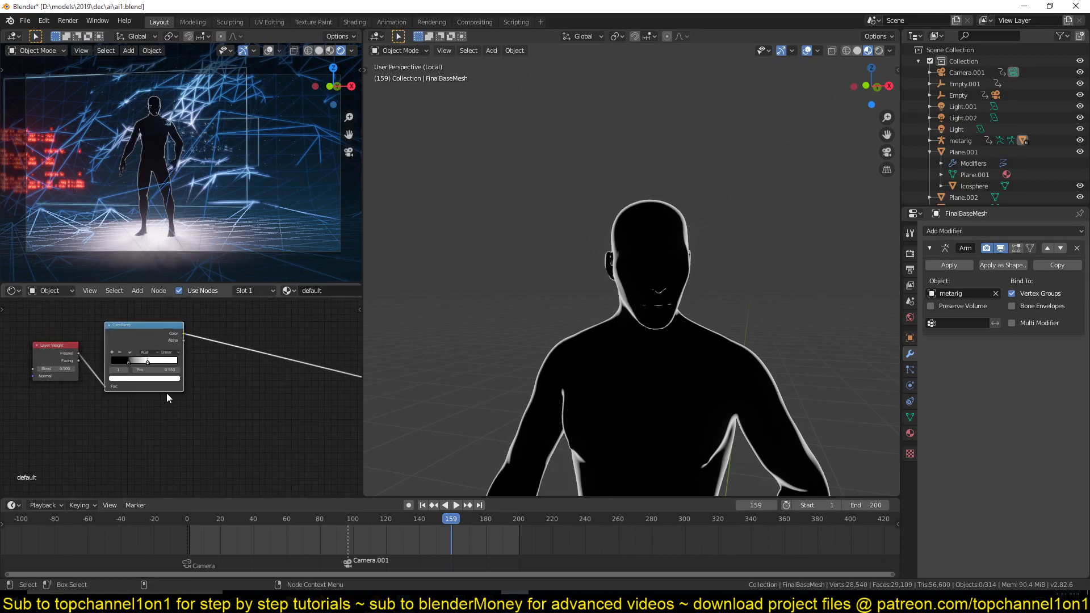
{"action": "scroll", "coordinate": [165, 393], "scroll_direction": "down", "scroll_amount": 3}
{"action": "middle_click_drag", "start_coordinate": [166, 393], "coordinate": [223, 368]}
{"action": "scroll", "coordinate": [232, 403], "scroll_direction": "up", "scroll_amount": 1}
{"action": "middle_click_drag", "start_coordinate": [234, 404], "coordinate": [190, 318]}
{"action": "scroll", "coordinate": [133, 391], "scroll_direction": "up", "scroll_amount": 4}
{"action": "middle_click_drag", "start_coordinate": [197, 382], "coordinate": [148, 431]}
{"action": "scroll", "coordinate": [165, 418], "scroll_direction": "down", "scroll_amount": 6}
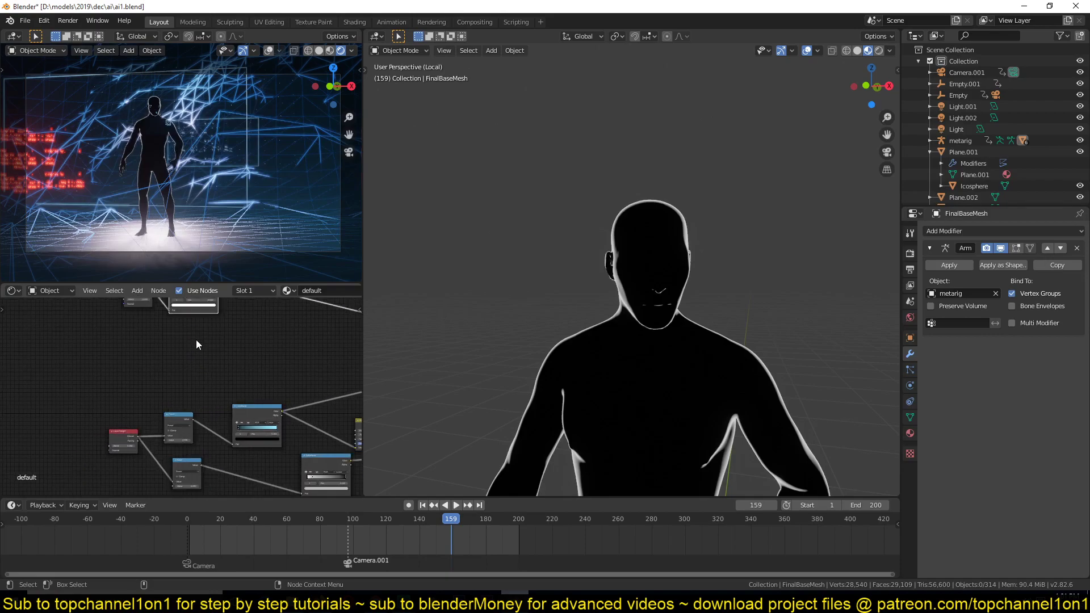
{"action": "middle_click_drag", "start_coordinate": [195, 339], "coordinate": [210, 315]}
{"action": "scroll", "coordinate": [165, 407], "scroll_direction": "up", "scroll_amount": 3}
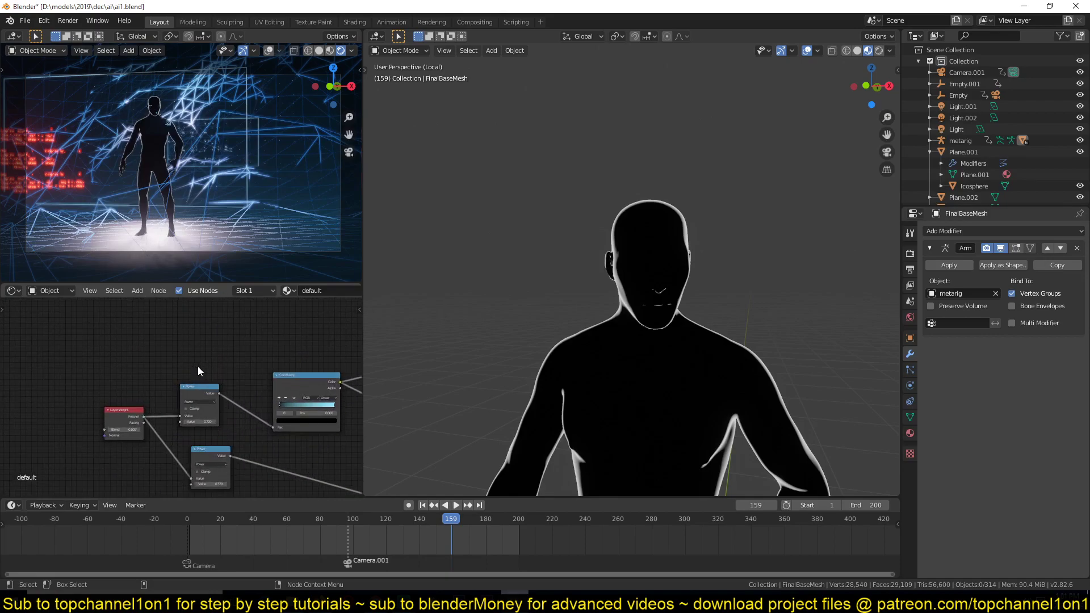
{"action": "left_click", "coordinate": [209, 404]}
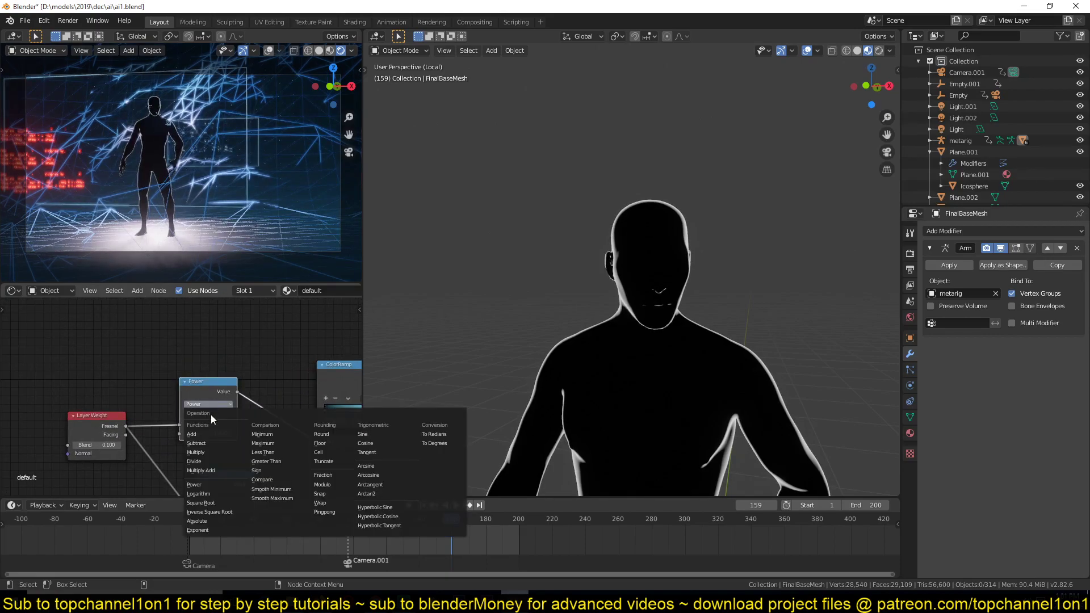
Preview the original Layer Weight node and then the upper Power node on the body
{"action": "left_click", "coordinate": [95, 420], "text": "ctrl+shift"}
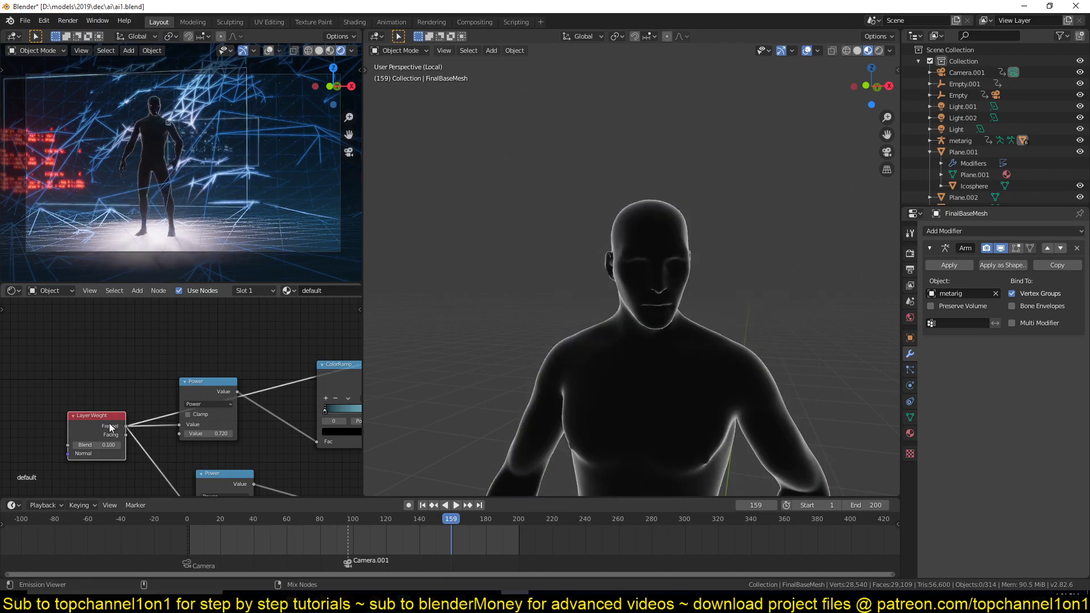
{"action": "left_click", "coordinate": [200, 383], "text": "ctrl+shift"}
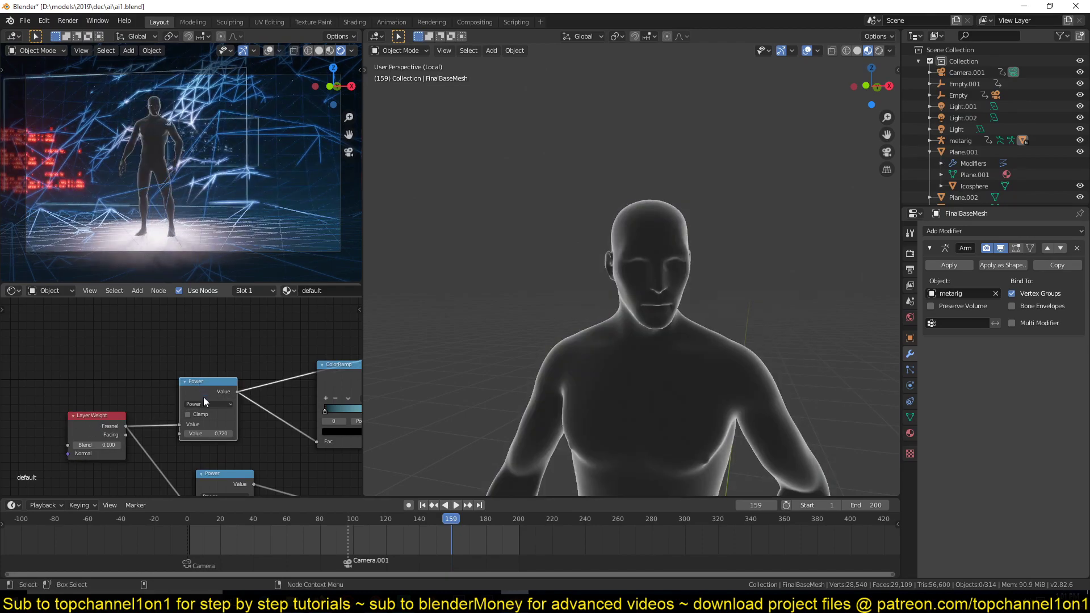
{"action": "middle_click_drag", "start_coordinate": [566, 343], "coordinate": [618, 230], "text": "shift"}
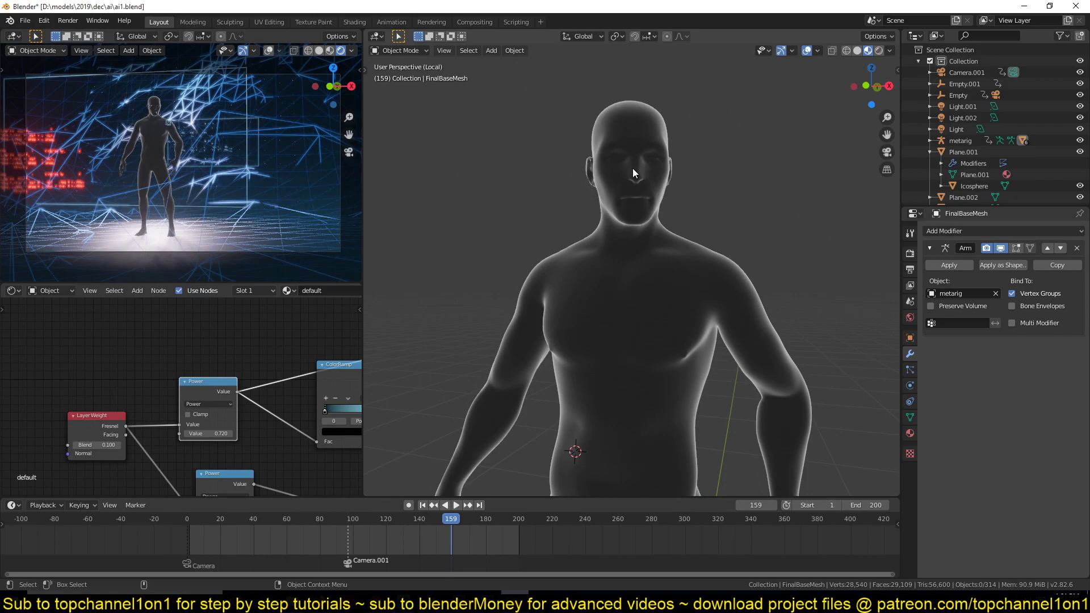
Preview the color output of the original blue ColorRamp on the body
{"action": "scroll", "coordinate": [139, 348], "scroll_direction": "down", "scroll_amount": 3}
{"action": "middle_click_drag", "start_coordinate": [338, 373], "coordinate": [206, 346]}
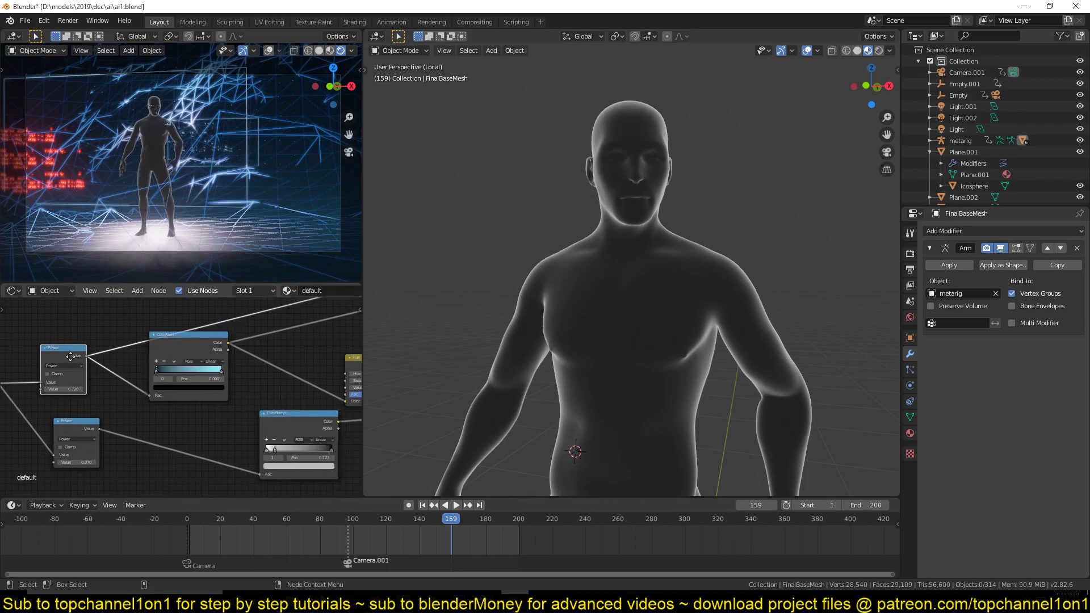
{"action": "left_click", "coordinate": [206, 346], "text": "ctrl+shift"}
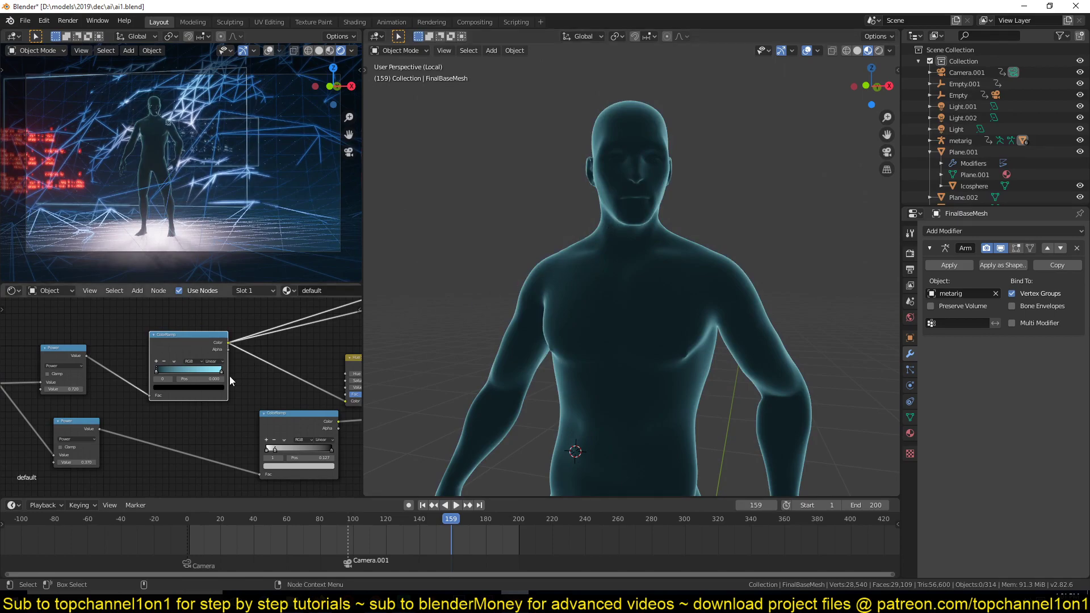
{"action": "middle_click_drag", "start_coordinate": [352, 363], "coordinate": [172, 347]}
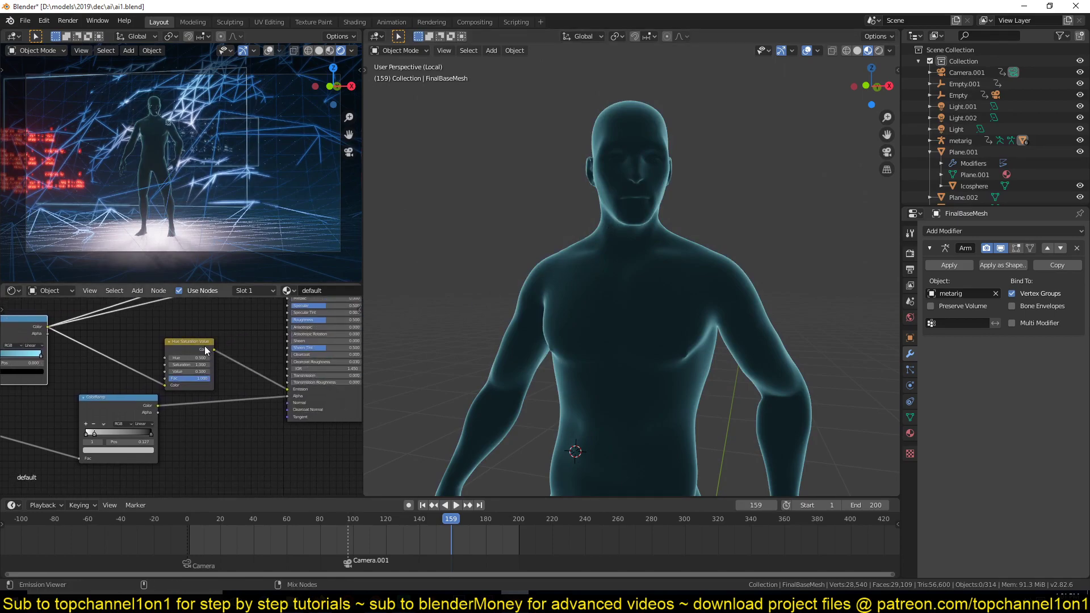
Preview the Hue Saturation Value node on the body and trace its link to the Principled BSDF's Emission input
{"action": "left_click", "coordinate": [204, 346], "text": "ctrl+shift"}
{"action": "scroll", "coordinate": [176, 403], "scroll_direction": "up", "scroll_amount": 2}
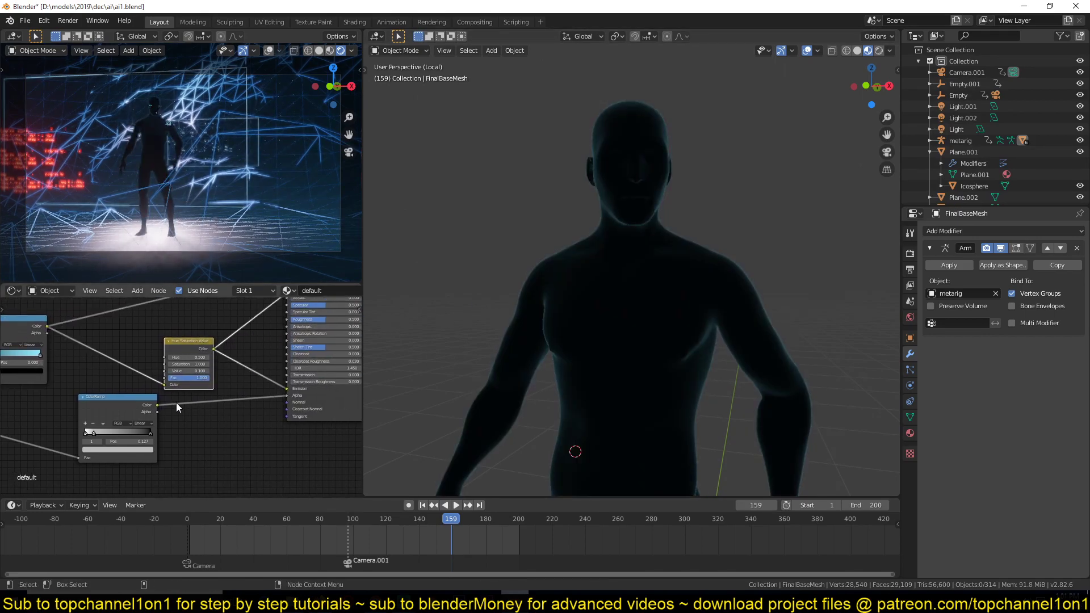
{"action": "scroll", "coordinate": [182, 392], "scroll_direction": "up", "scroll_amount": 1}
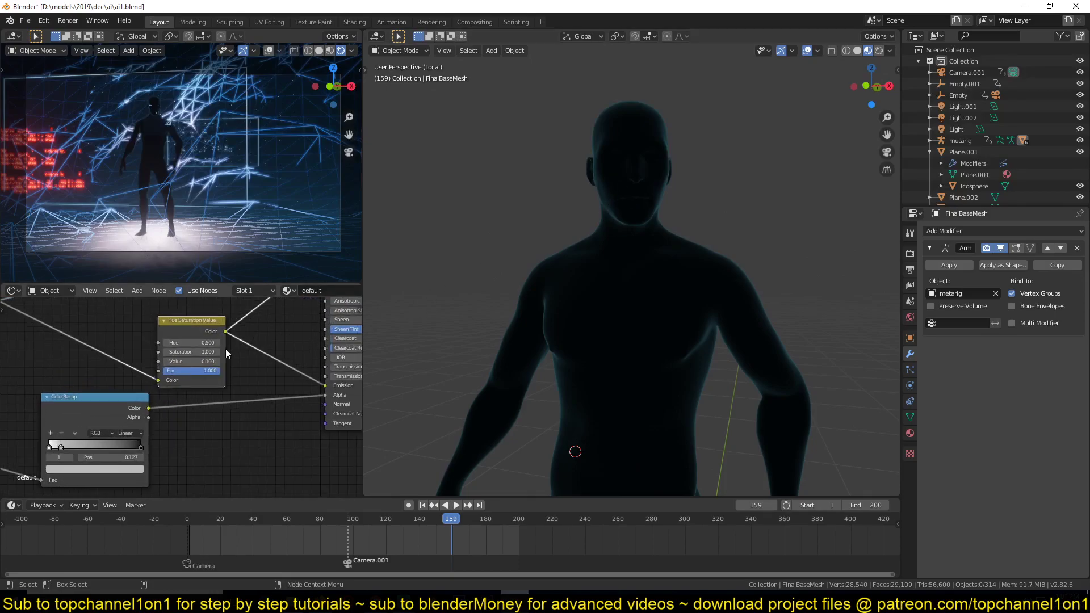
{"action": "middle_click_drag", "start_coordinate": [236, 377], "coordinate": [112, 375]}
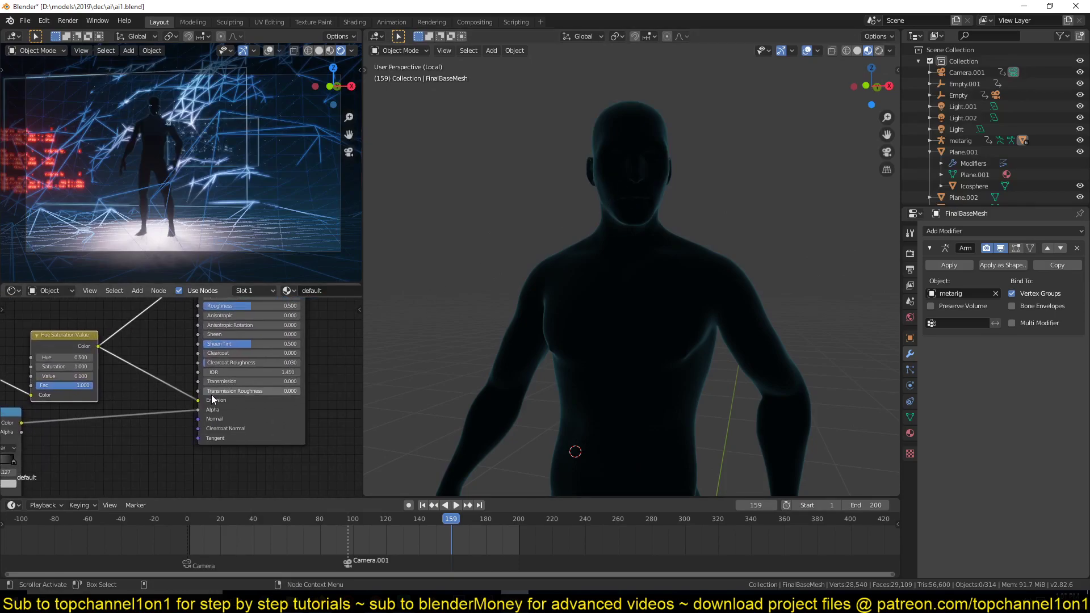
Try a Value of 1 on the Hue Saturation Value node, and return it to 0.1
{"action": "double_click", "coordinate": [73, 377]}
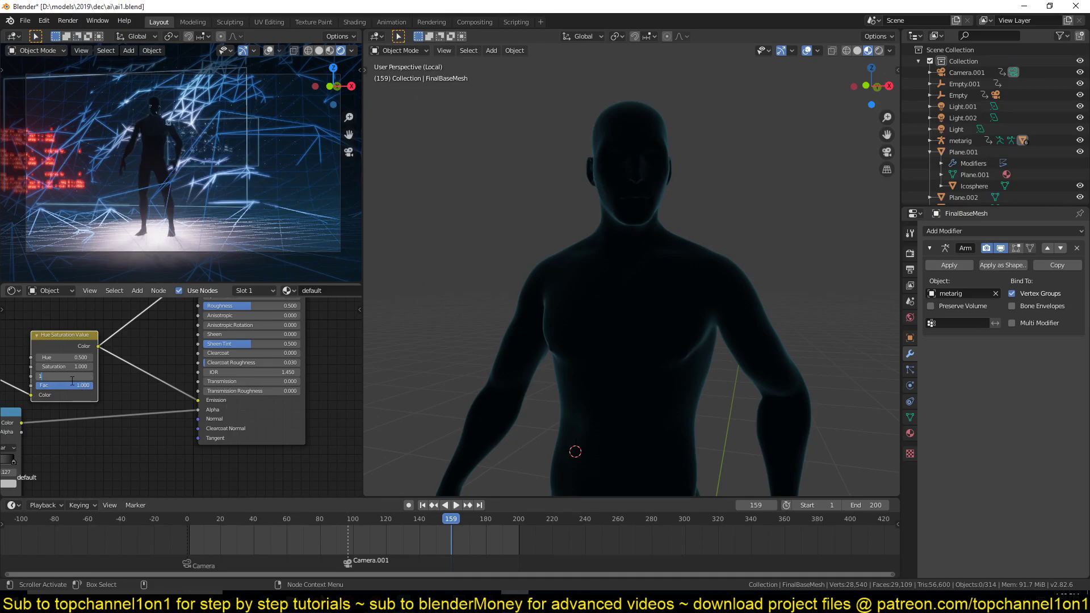
{"action": "type", "text": "1"}
{"action": "key", "text": "Return"}
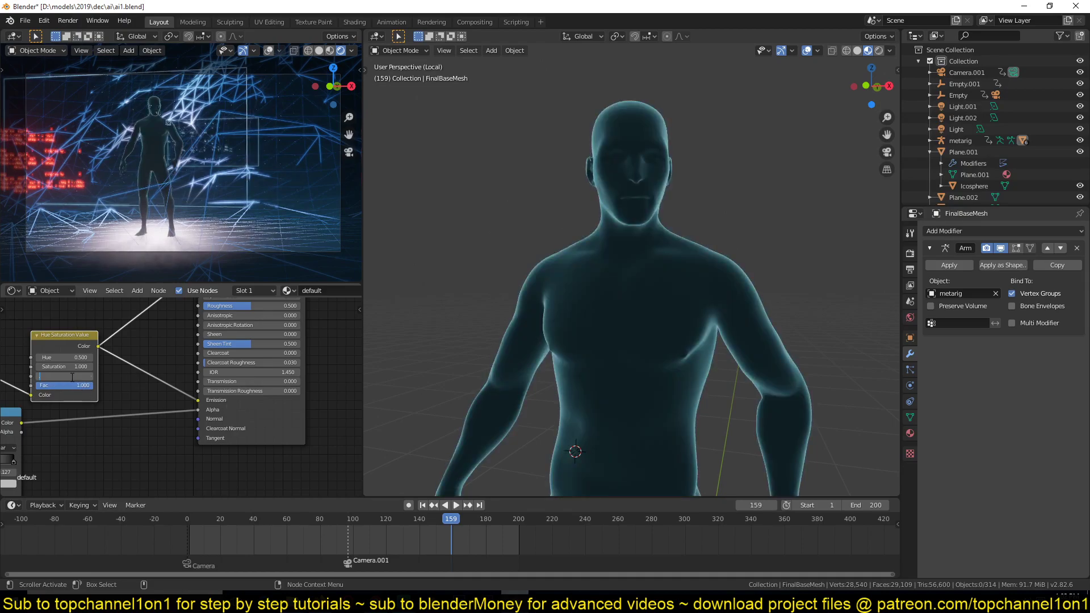
{"action": "key", "text": "Return"}
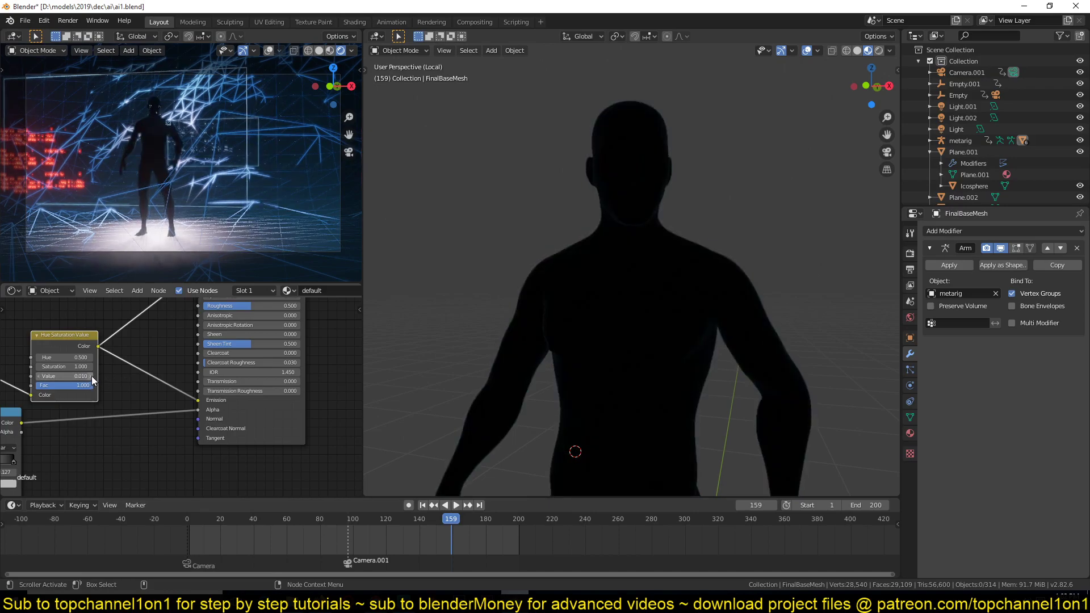
{"action": "type", "text": ".1"}
{"action": "key", "text": "Return"}
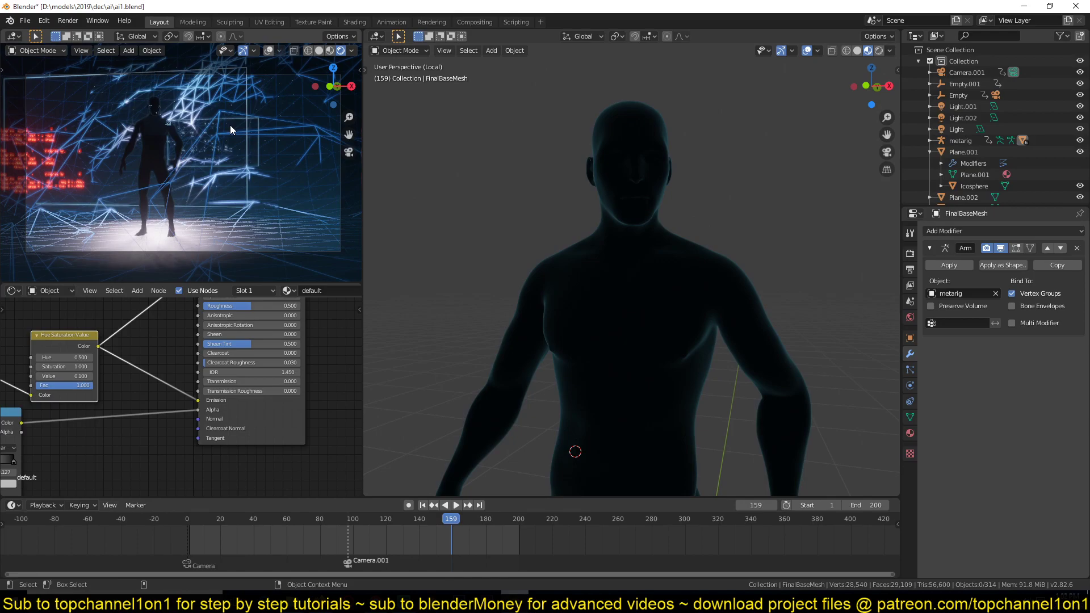
Preview the Principled BSDF result on the body and view it from another angle
{"action": "scroll", "coordinate": [93, 386], "scroll_direction": "down", "scroll_amount": 3}
{"action": "middle_click_drag", "start_coordinate": [90, 378], "coordinate": [242, 383]}
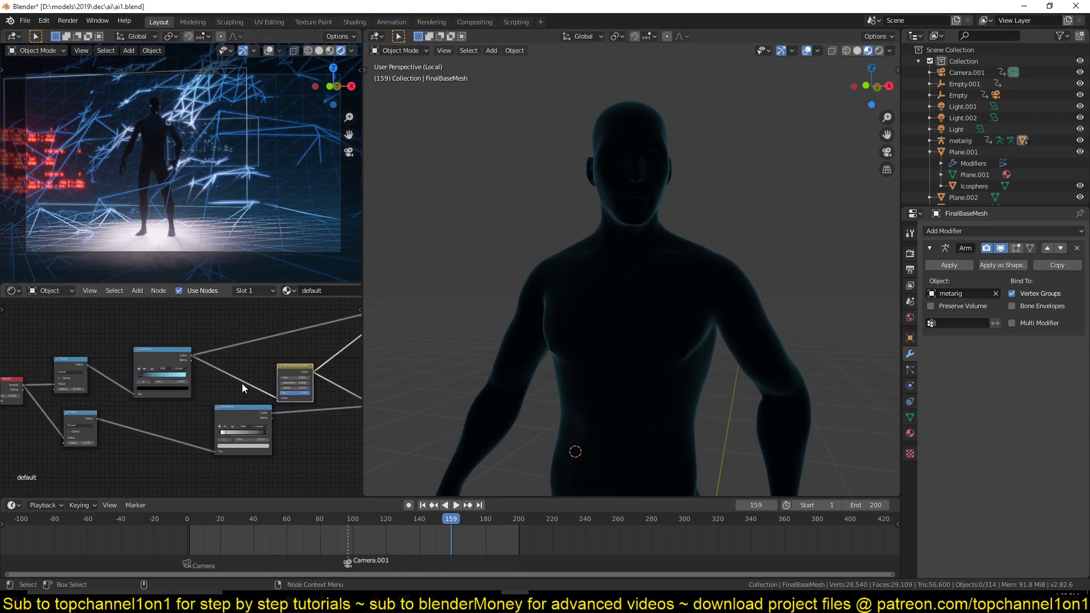
{"action": "middle_click_drag", "start_coordinate": [134, 405], "coordinate": [93, 387]}
{"action": "scroll", "coordinate": [176, 373], "scroll_direction": "up", "scroll_amount": 3}
{"action": "middle_click_drag", "start_coordinate": [271, 390], "coordinate": [170, 399]}
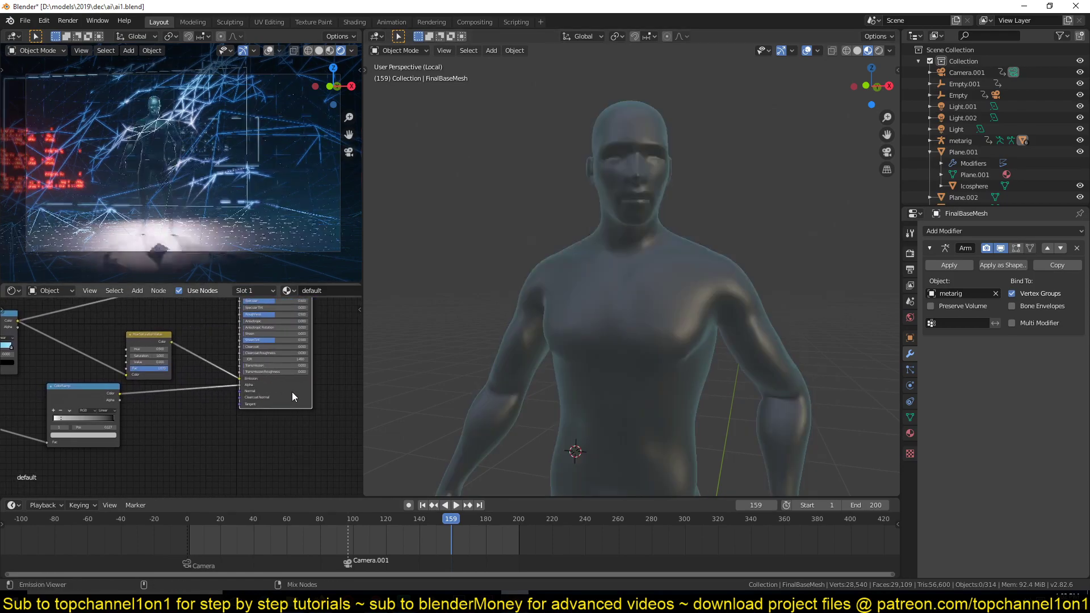
{"action": "middle_click_drag", "start_coordinate": [547, 350], "coordinate": [465, 291]}
Play the animation with the camera view zoomed in on the body, stopping at frame 200
{"action": "scroll", "coordinate": [251, 185], "scroll_direction": "up", "scroll_amount": 3}
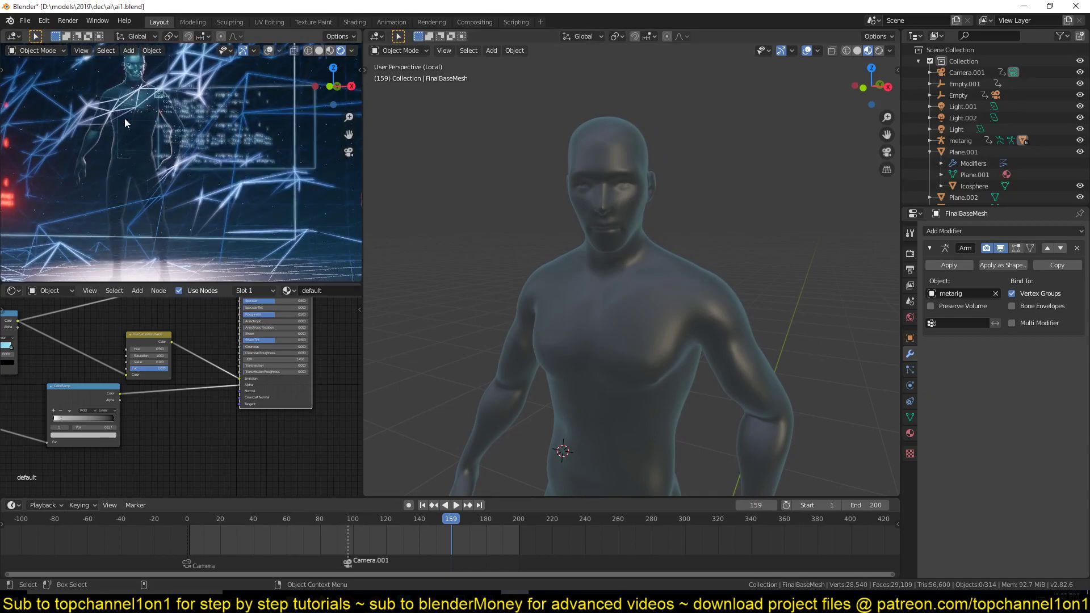
{"action": "key", "text": "space"}
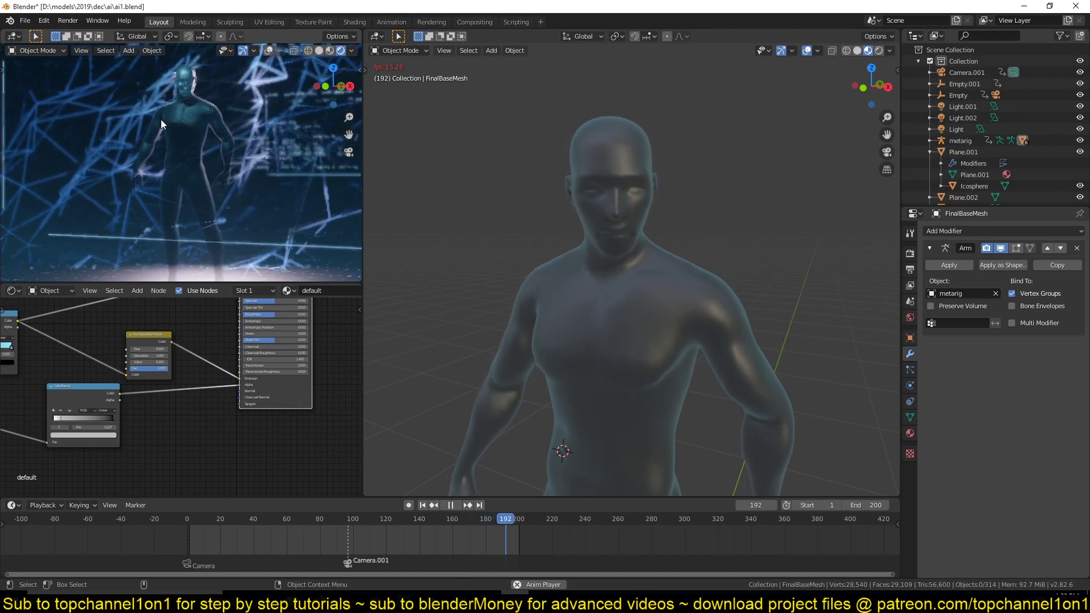
{"action": "key", "text": "space"}
Preview the lower grayscale ColorRamp that feeds the body's Alpha input and inspect the result on the model
{"action": "middle_click_drag", "start_coordinate": [14, 390], "coordinate": [203, 366]}
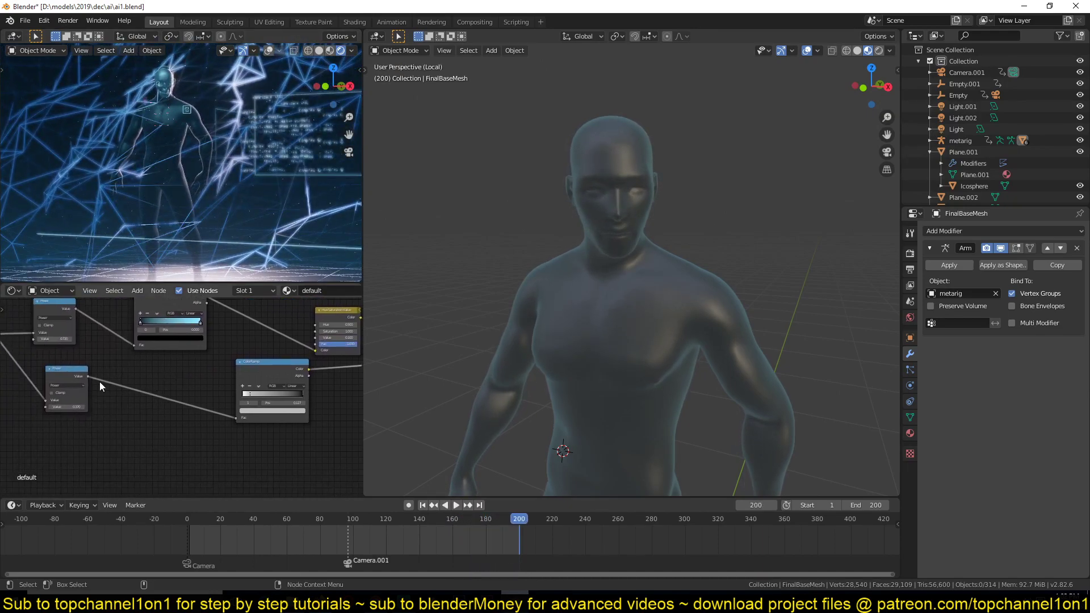
{"action": "left_click", "coordinate": [261, 370], "text": "ctrl+shift"}
{"action": "middle_click_drag", "start_coordinate": [292, 354], "coordinate": [146, 375]}
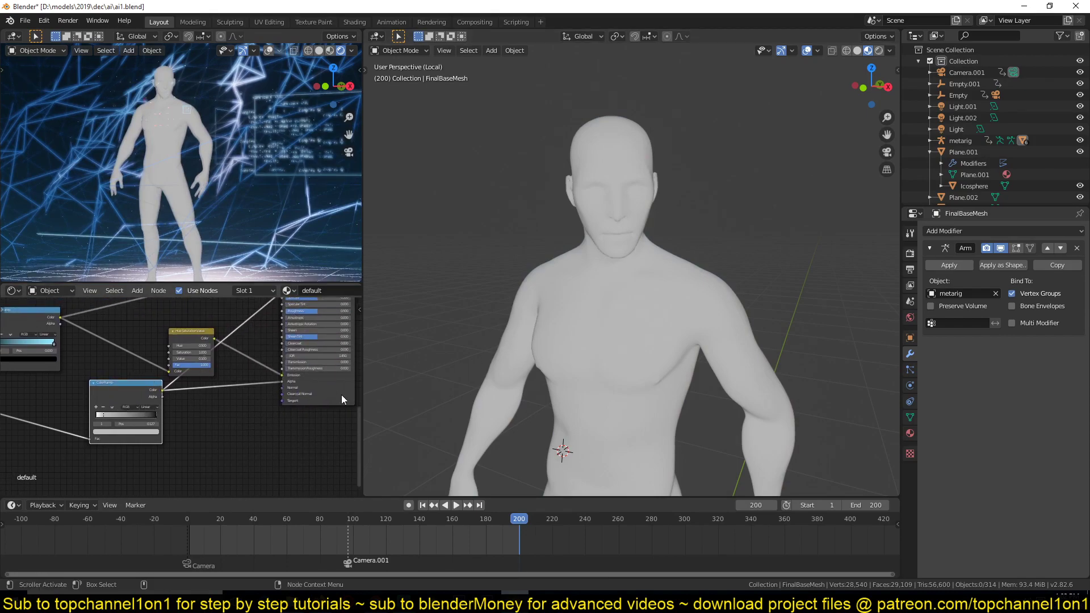
{"action": "middle_click_drag", "start_coordinate": [331, 343], "coordinate": [193, 457]}
{"action": "middle_click_drag", "start_coordinate": [53, 437], "coordinate": [171, 355]}
{"action": "scroll", "coordinate": [167, 406], "scroll_direction": "up", "scroll_amount": 4}
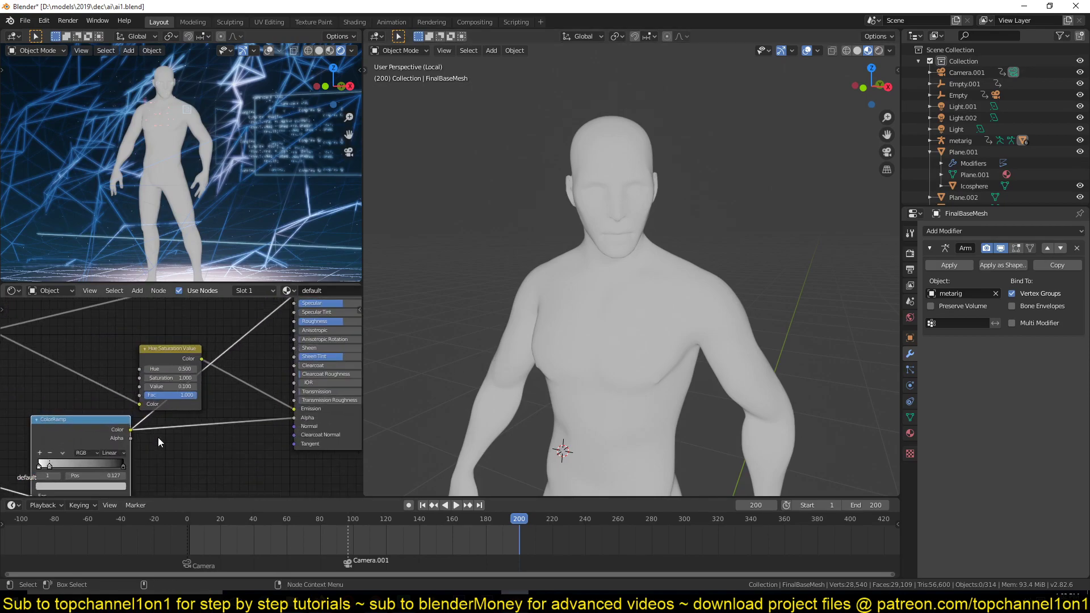
{"action": "middle_click_drag", "start_coordinate": [94, 440], "coordinate": [134, 390]}
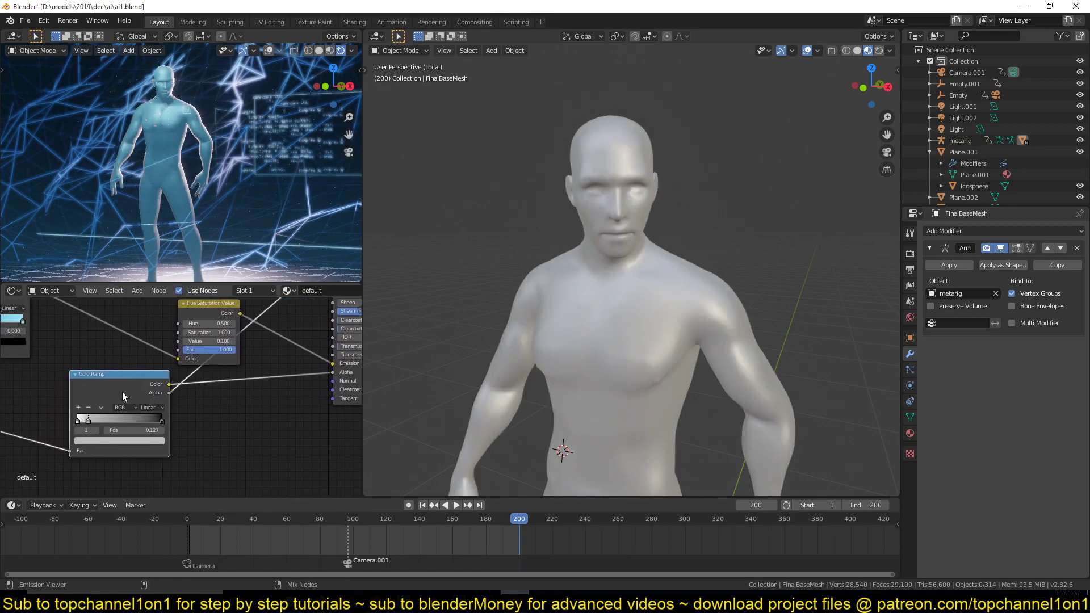
{"action": "middle_click_drag", "start_coordinate": [571, 263], "coordinate": [647, 268]}
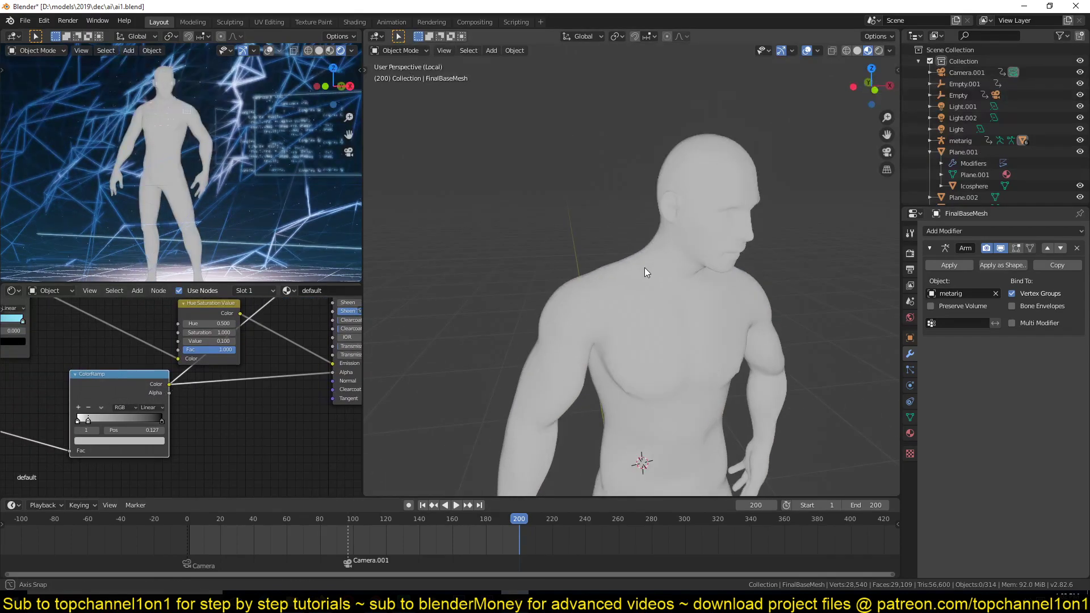
Route the Principled BSDF back to the Material Output so the body shows its full shader
{"action": "middle_click_drag", "start_coordinate": [191, 363], "coordinate": [103, 385]}
{"action": "middle_click_drag", "start_coordinate": [235, 401], "coordinate": [297, 386]}
{"action": "middle_click_drag", "start_coordinate": [234, 359], "coordinate": [159, 428]}
{"action": "middle_click_drag", "start_coordinate": [222, 388], "coordinate": [130, 483]}
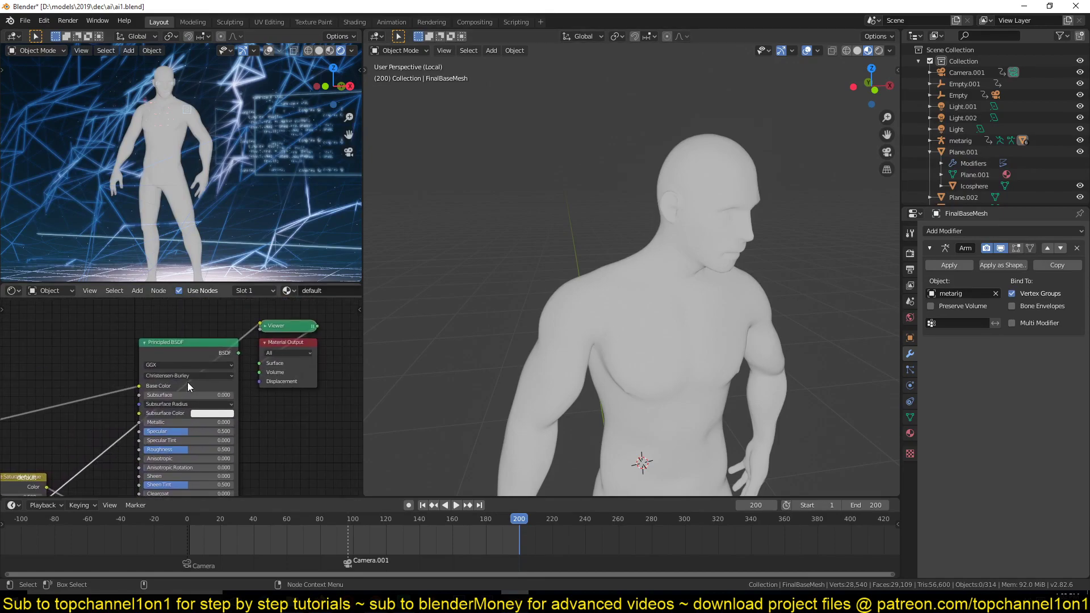
{"action": "left_click", "coordinate": [207, 350], "text": "ctrl+shift"}
{"action": "middle_click_drag", "start_coordinate": [604, 323], "coordinate": [553, 302]}
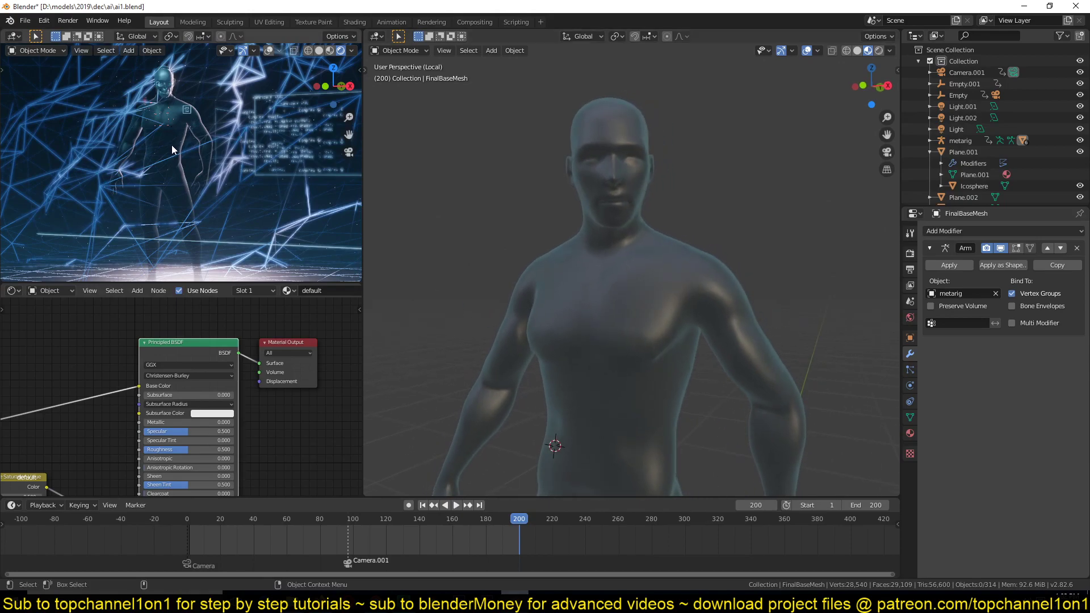
{"action": "scroll", "coordinate": [114, 356], "scroll_direction": "down", "scroll_amount": 4}
{"action": "middle_click_drag", "start_coordinate": [114, 356], "coordinate": [207, 339]}
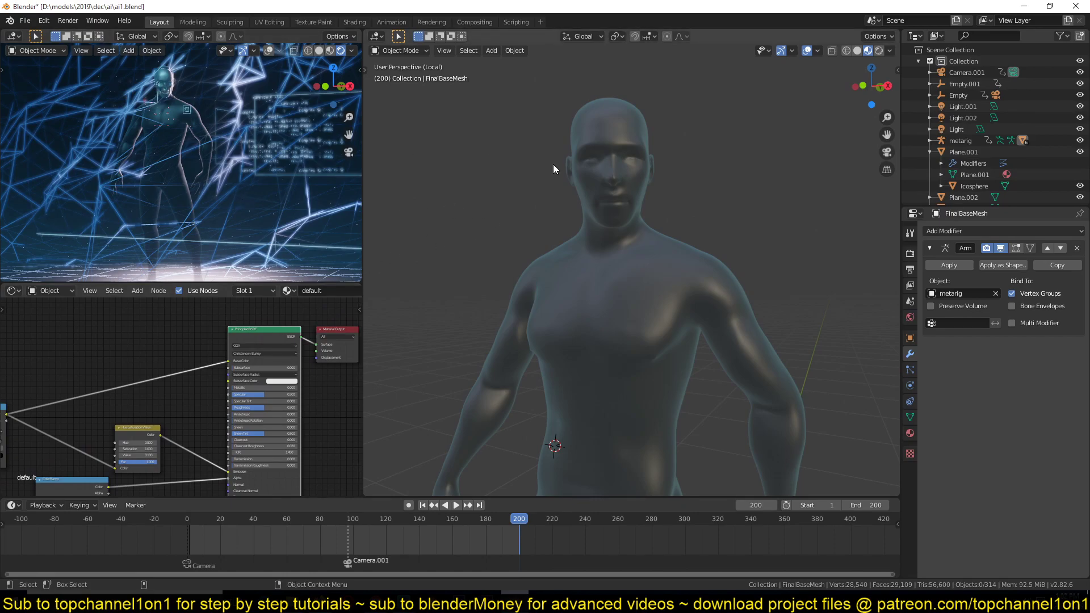
Leave local view and select the body mesh, followed by the metarig armature, in the full scene
{"action": "key", "text": "KP_Divide"}
{"action": "middle_click_drag", "start_coordinate": [553, 165], "coordinate": [584, 251]}
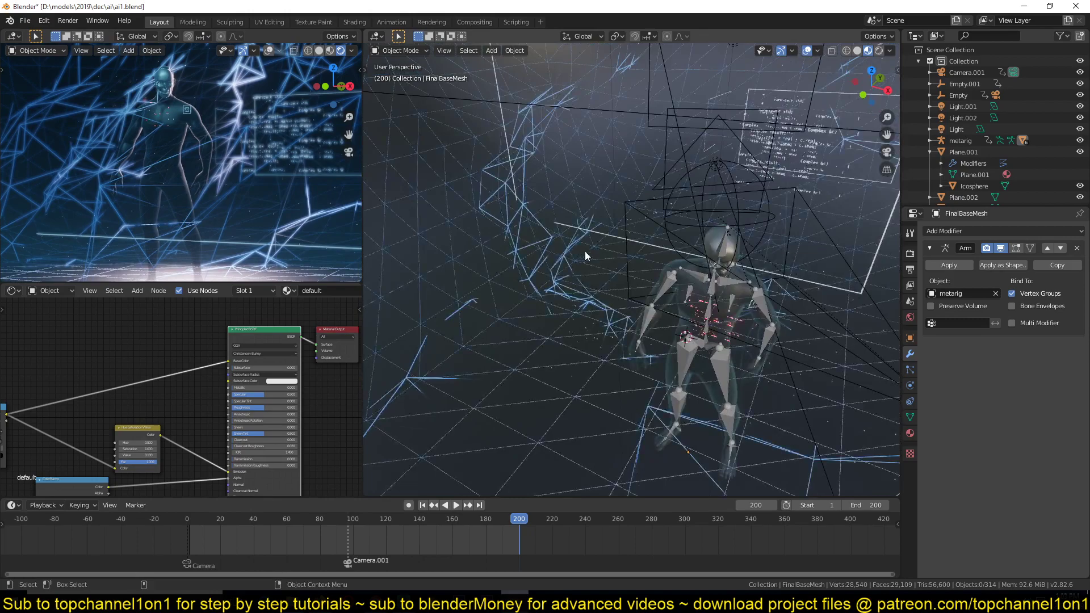
{"action": "scroll", "coordinate": [585, 251], "scroll_direction": "up", "scroll_amount": 4}
{"action": "middle_click_drag", "start_coordinate": [668, 231], "coordinate": [597, 236], "text": "shift"}
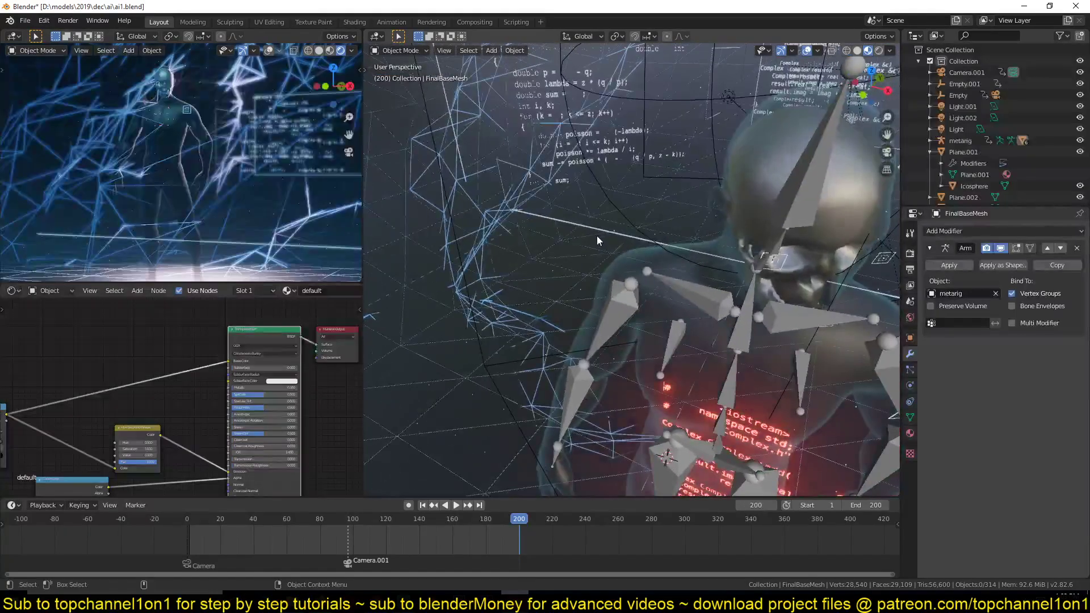
{"action": "left_click", "coordinate": [628, 265]}
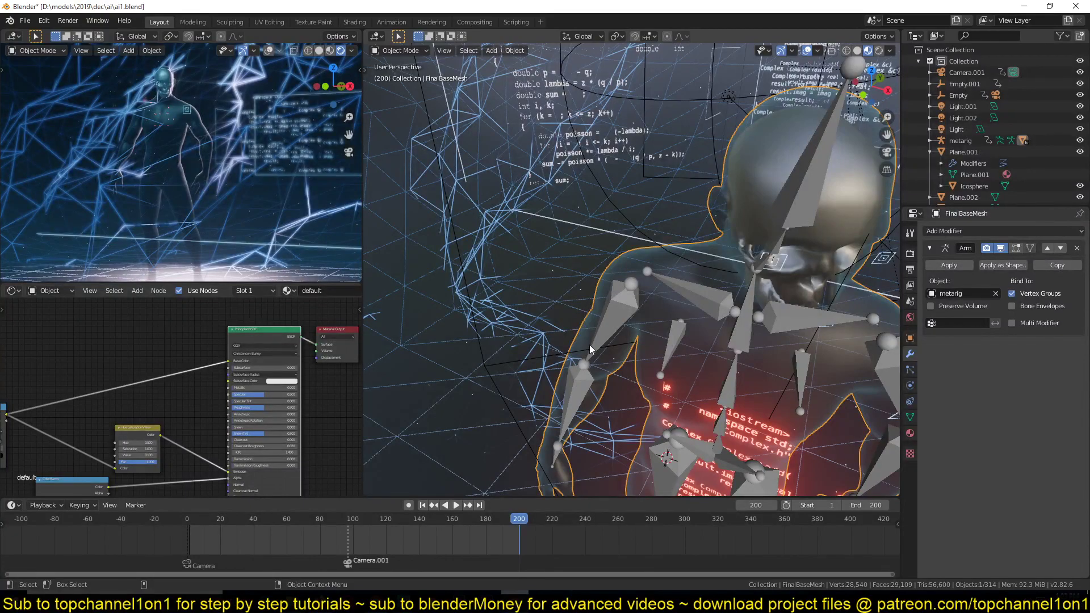
{"action": "left_click", "coordinate": [829, 136]}
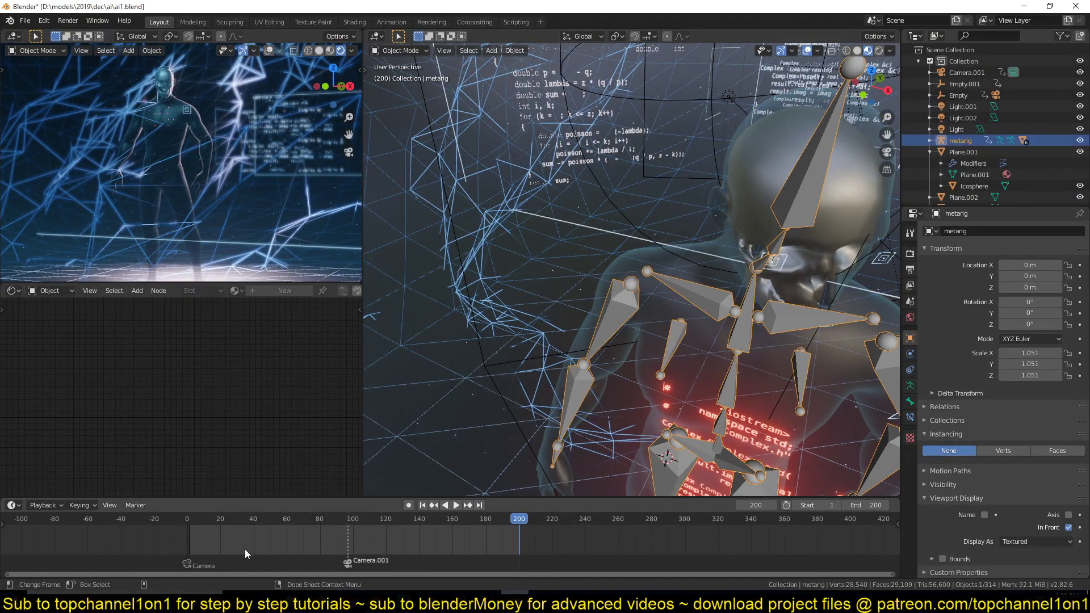
Play the animation from its start and stop at frame 97
{"action": "left_click_drag", "start_coordinate": [244, 550], "coordinate": [168, 536]}
{"action": "key", "text": "space"}
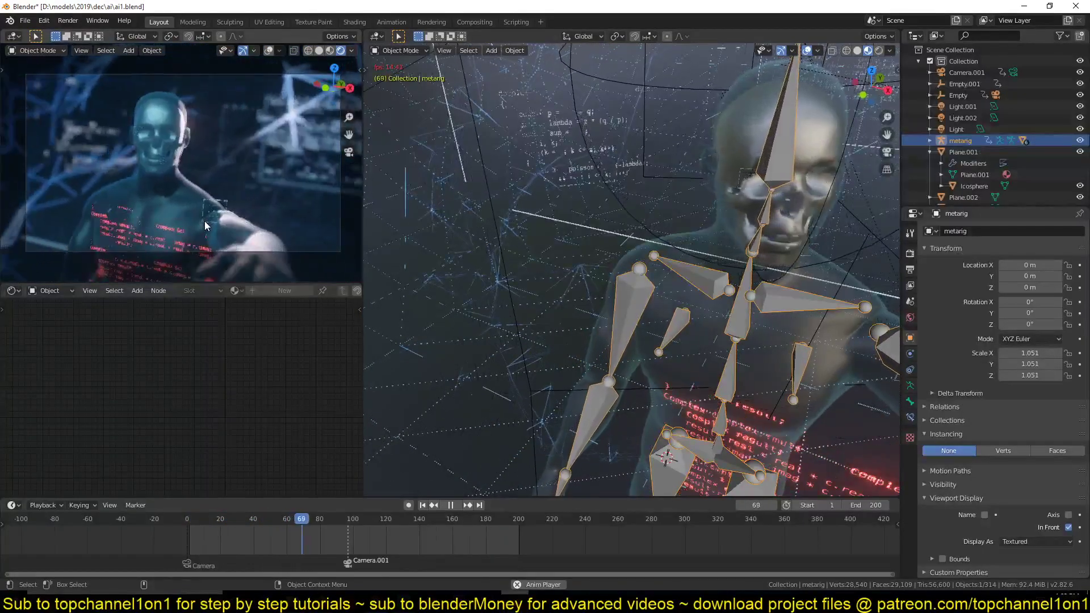
{"action": "key", "text": "space"}
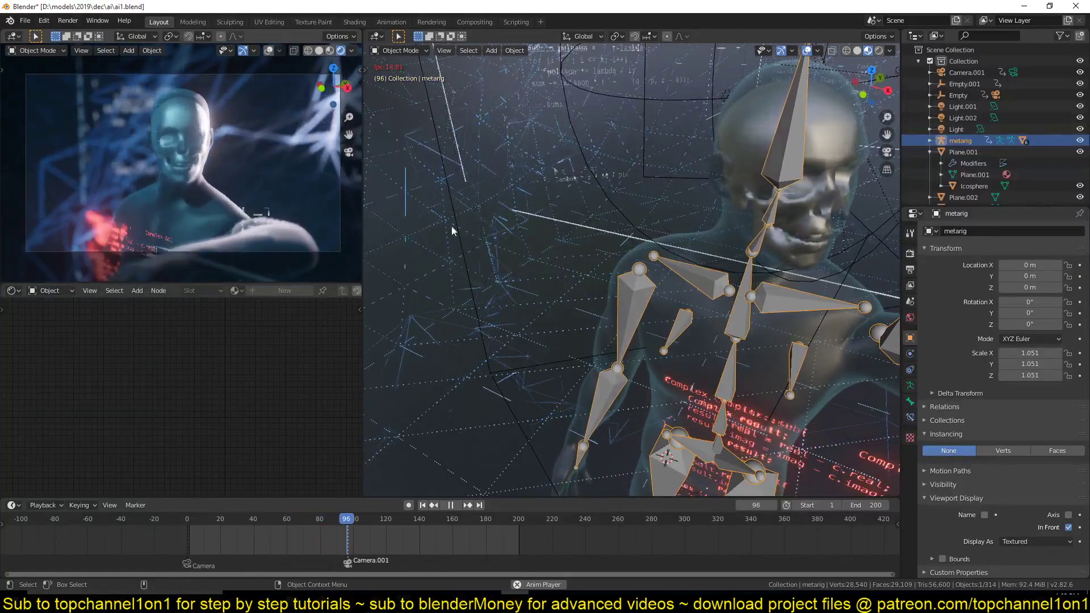
Hide the body mesh and select the skull to examine its metallic Principled BSDF material
{"action": "left_click", "coordinate": [743, 138]}
{"action": "key", "text": "h"}
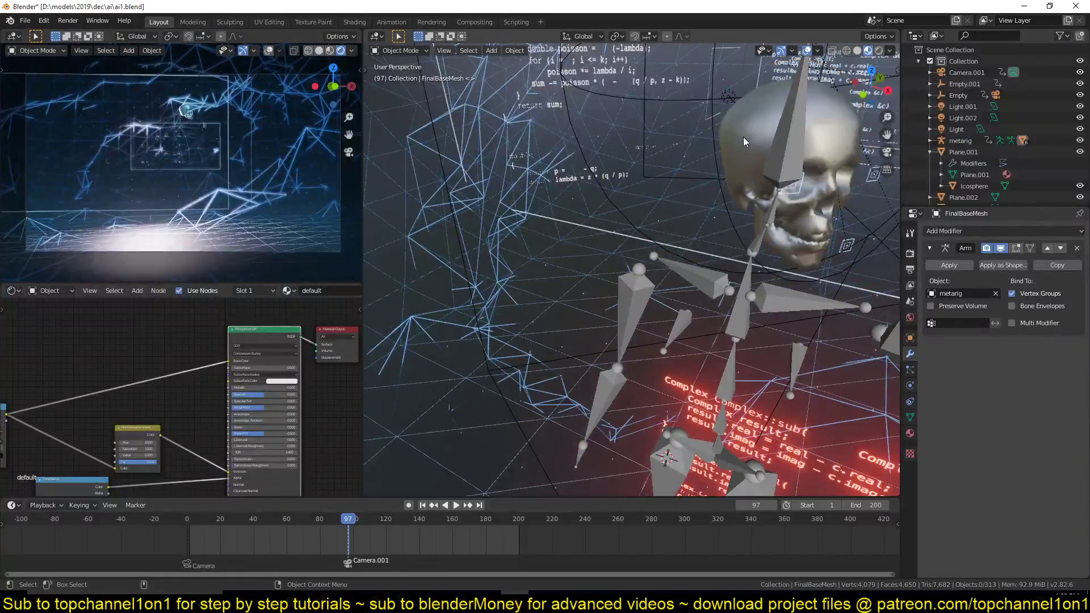
{"action": "left_click", "coordinate": [743, 137]}
{"action": "scroll", "coordinate": [174, 428], "scroll_direction": "up", "scroll_amount": 5}
{"action": "middle_click_drag", "start_coordinate": [221, 393], "coordinate": [127, 397]}
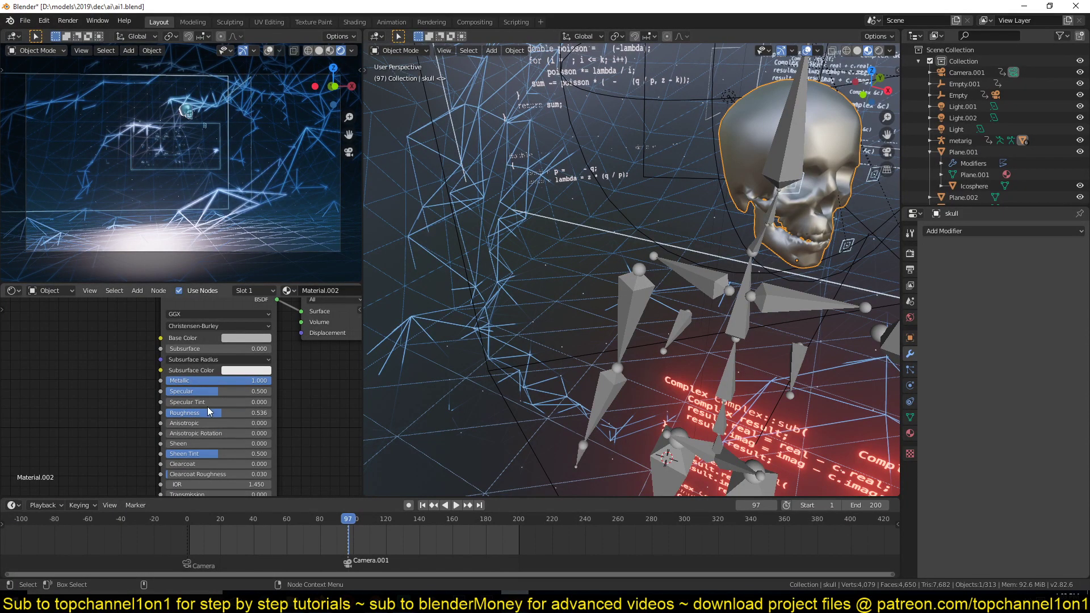
Unhide the body mesh with nothing selected, and play the animation up to frame 161
{"action": "key", "text": "alt+h"}
{"action": "key", "text": "alt+a"}
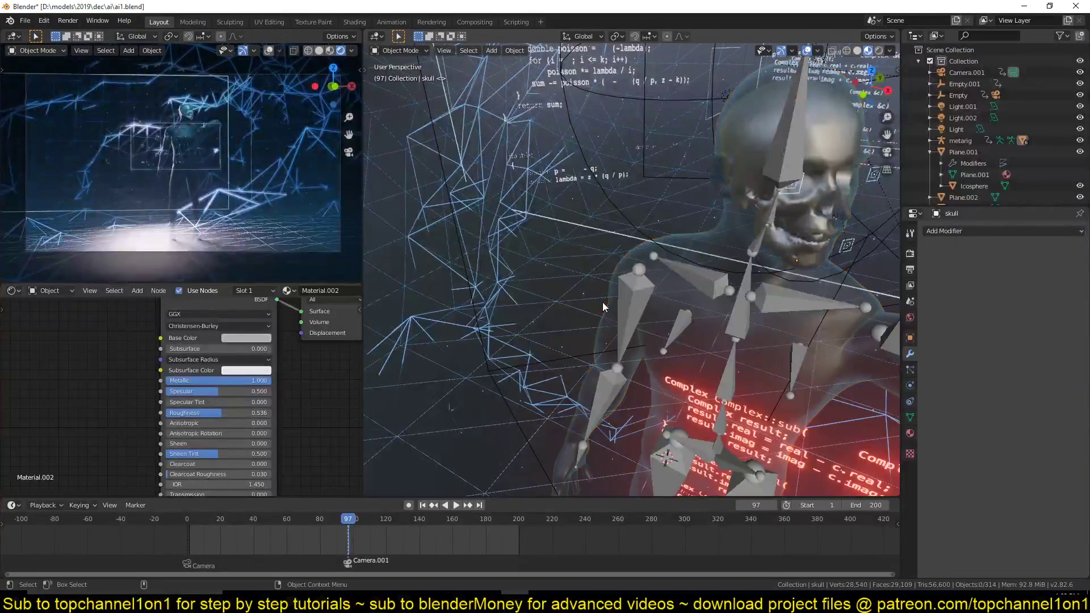
{"action": "key", "text": "space"}
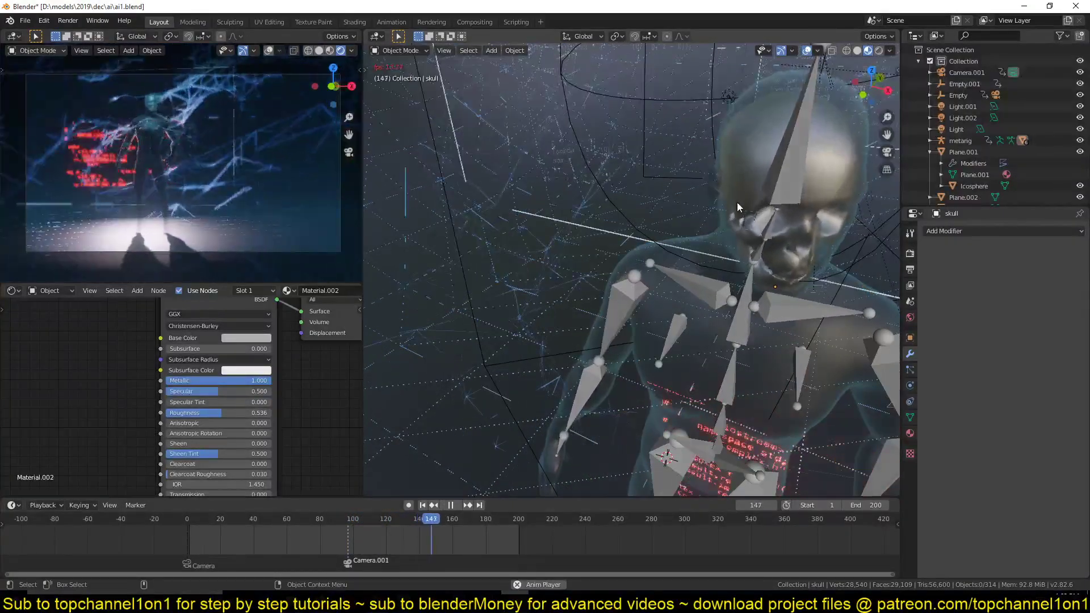
{"action": "key", "text": "space"}
Save the project file and look over the whole scene surrounding the figure
{"action": "key", "text": "ctrl+s"}
{"action": "scroll", "coordinate": [526, 260], "scroll_direction": "down", "scroll_amount": 8}
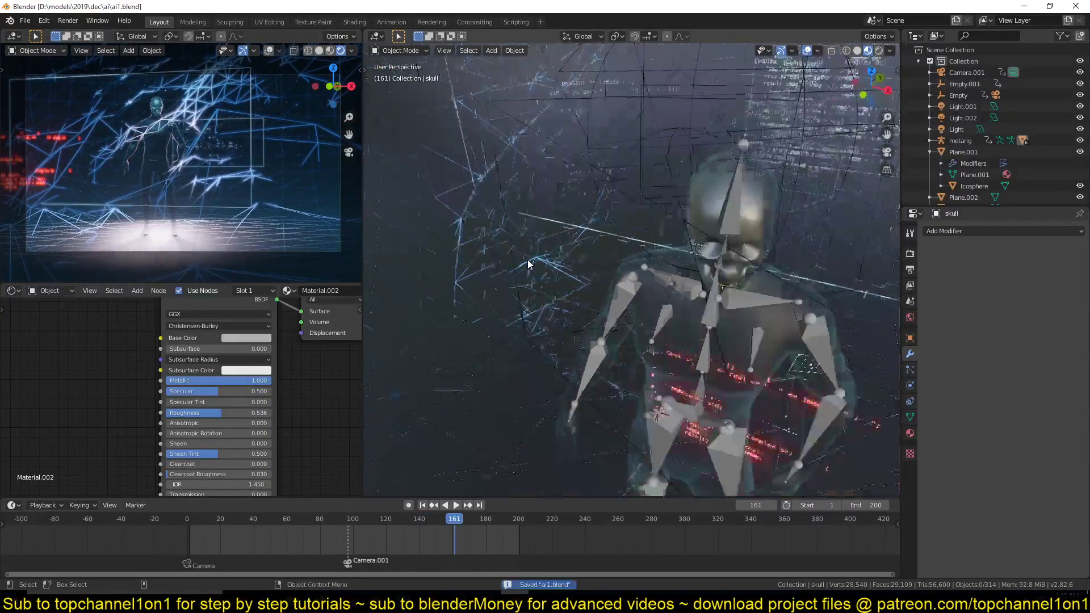
{"action": "mouse_move", "coordinate": [526, 260]}
{"action": "middle_mouse_down"}
{"action": "mouse_move", "coordinate": [576, 327]}
{"action": "mouse_move", "coordinate": [573, 286]}
{"action": "mouse_move", "coordinate": [521, 275]}
{"action": "middle_mouse_up"}
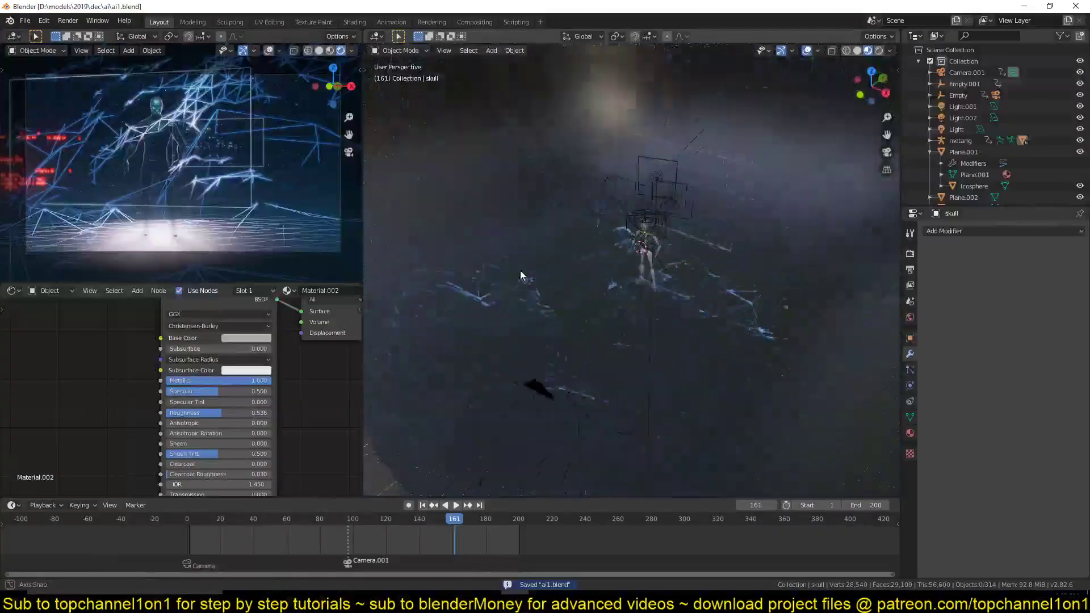
{"action": "scroll", "coordinate": [511, 273], "scroll_direction": "up", "scroll_amount": 10}
{"action": "scroll", "coordinate": [512, 273], "scroll_direction": "down", "scroll_amount": 8}
{"action": "scroll", "coordinate": [511, 273], "scroll_direction": "up", "scroll_amount": 6}
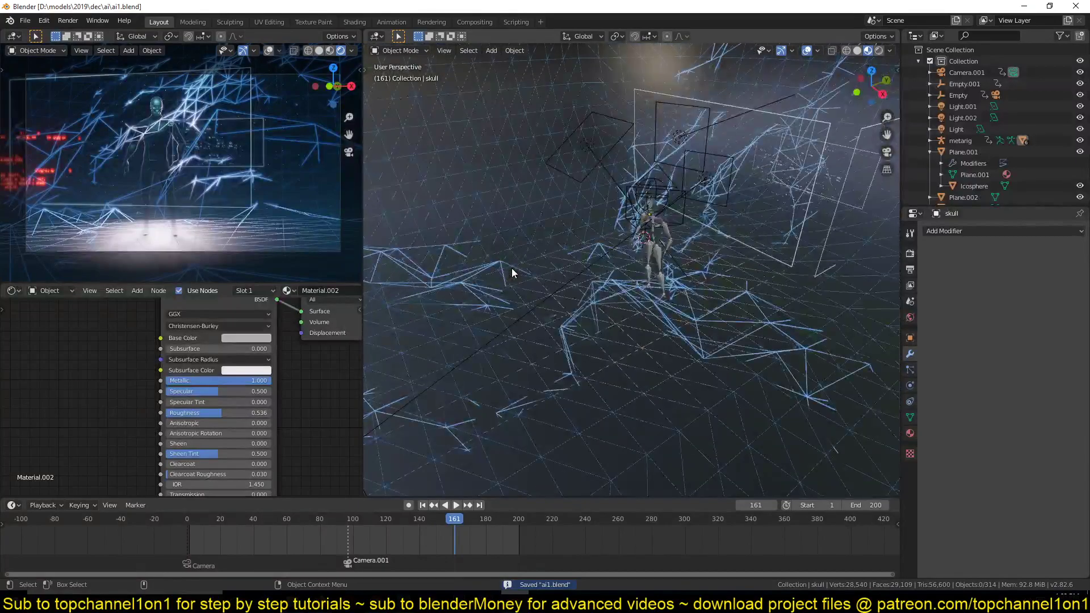
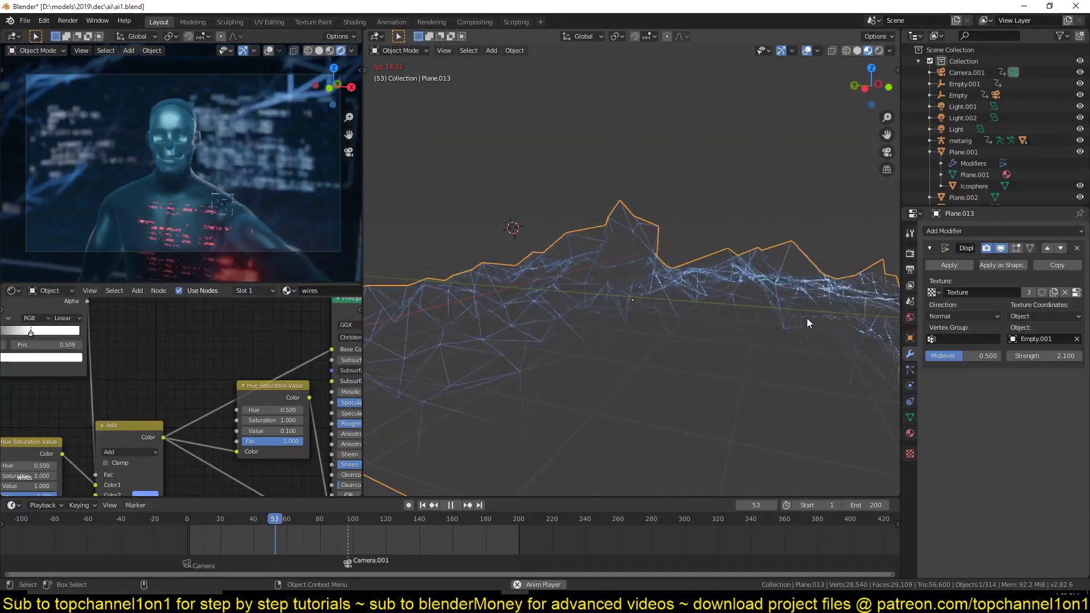
Stop the playback at frame 63 and examine the isolated, displaced wire plane from several angles
{"action": "key", "text": "space"}
{"action": "middle_click_drag", "start_coordinate": [696, 289], "coordinate": [725, 311]}
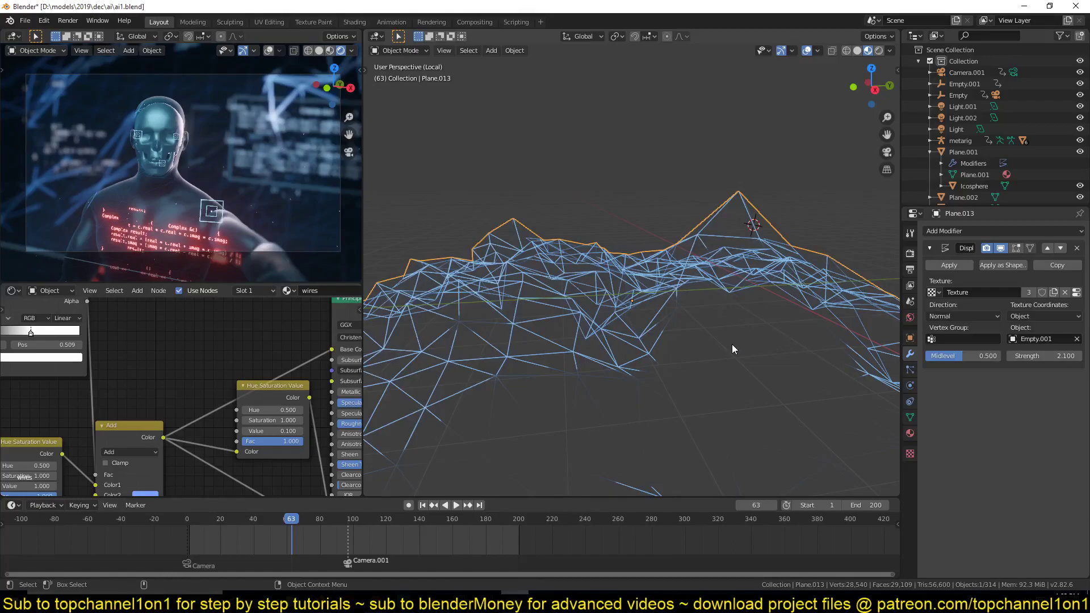
{"action": "middle_click_drag", "start_coordinate": [611, 409], "coordinate": [708, 423]}
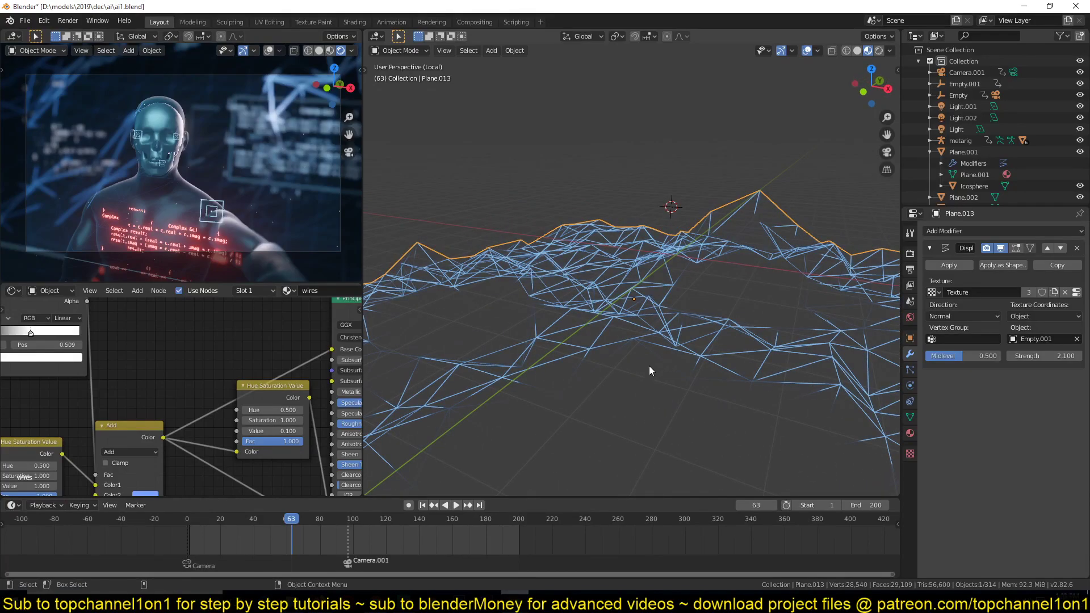
Examine the wires material's node tree on the isolated displaced plane, including its mapping, gradient texture and wireframe nodes
{"action": "middle_click_drag", "start_coordinate": [613, 369], "coordinate": [526, 354]}
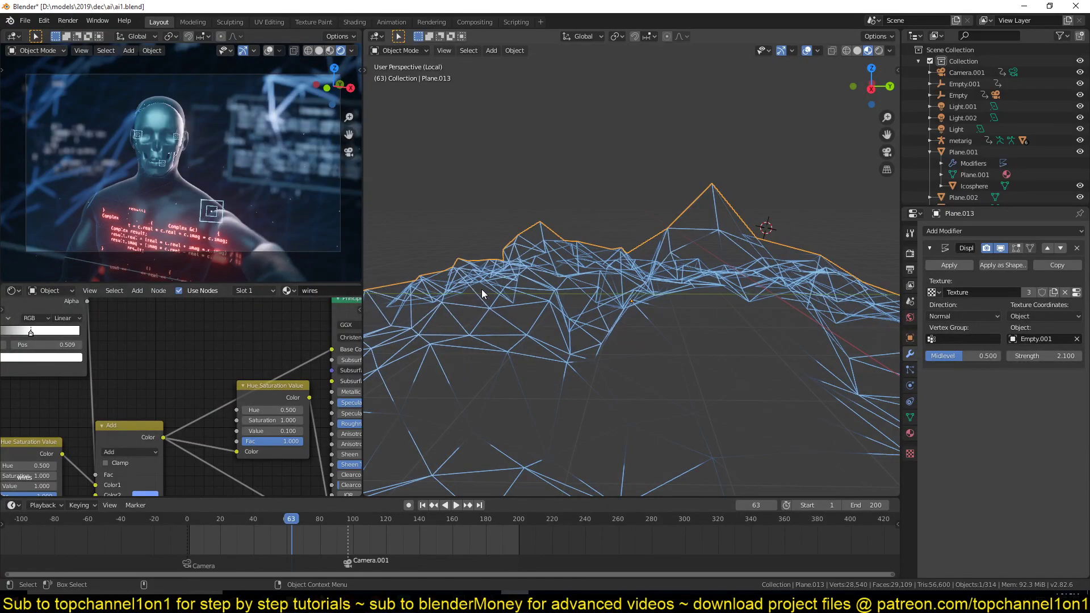
{"action": "key", "text": "Home"}
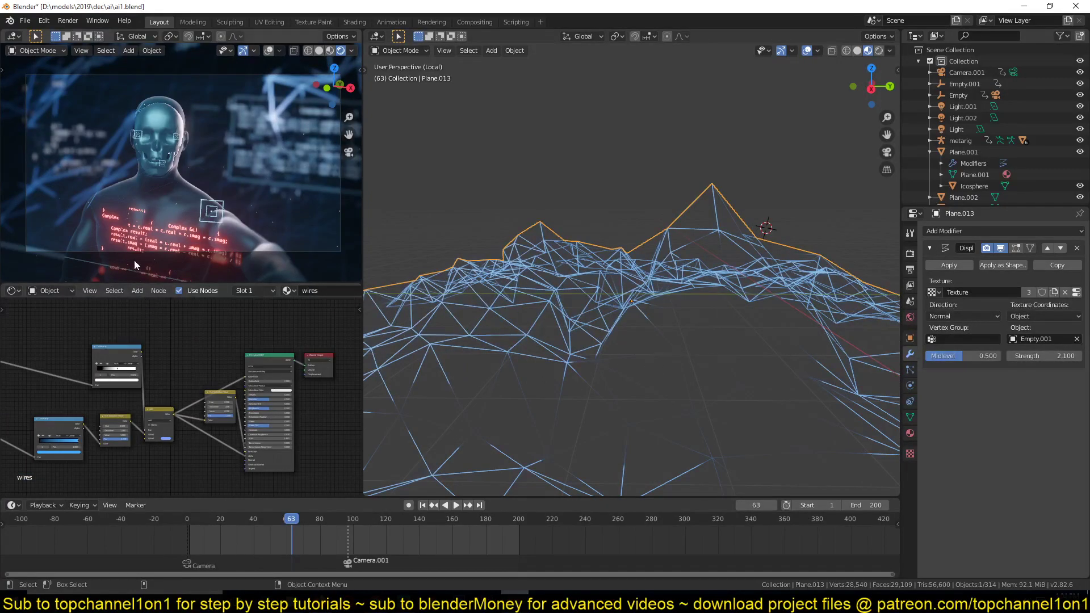
{"action": "left_click", "coordinate": [155, 109]}
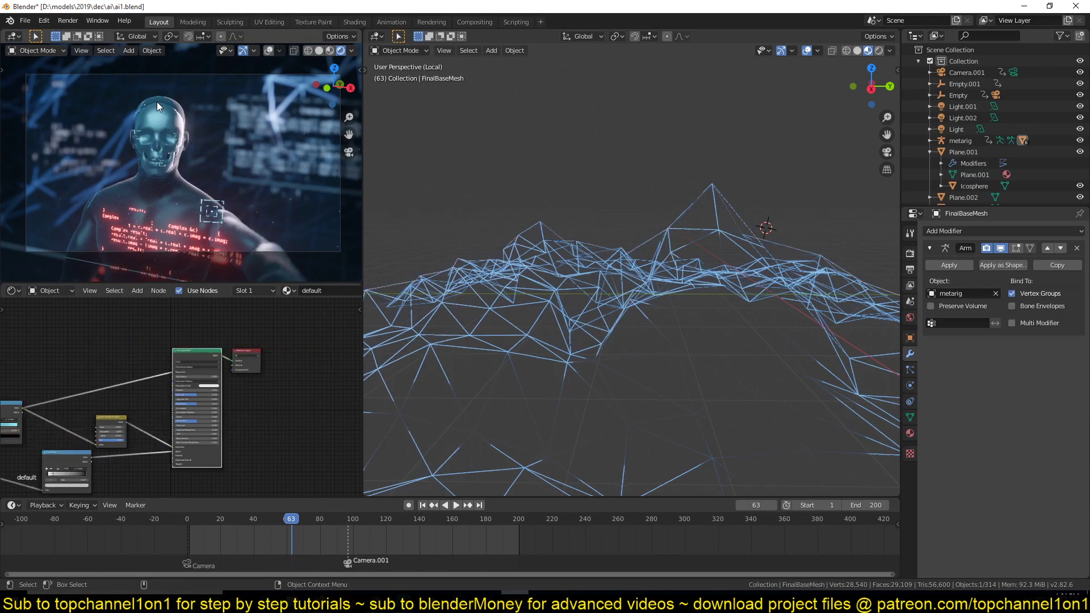
{"action": "left_click", "coordinate": [696, 251]}
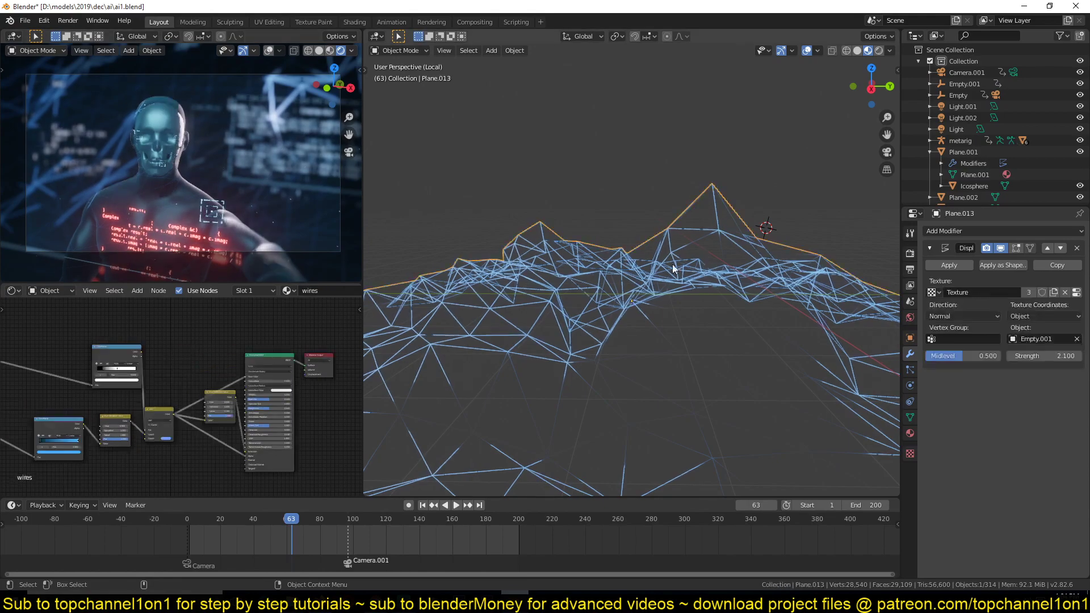
{"action": "scroll", "coordinate": [52, 408], "scroll_direction": "up", "scroll_amount": 5}
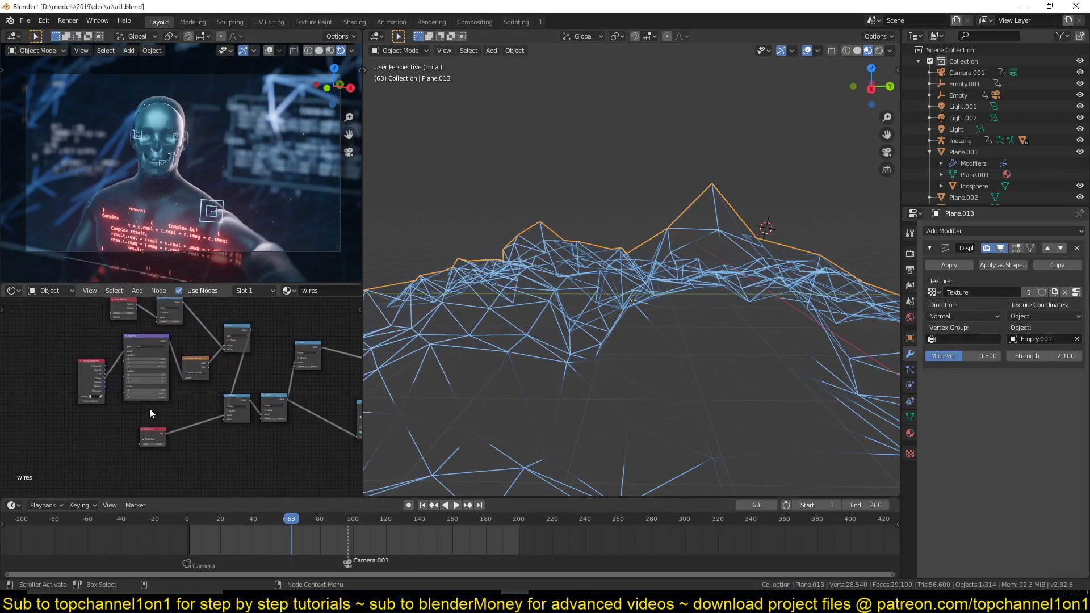
{"action": "scroll", "coordinate": [652, 297], "scroll_direction": "down", "scroll_amount": 4}
{"action": "scroll", "coordinate": [652, 297], "scroll_direction": "up", "scroll_amount": 4}
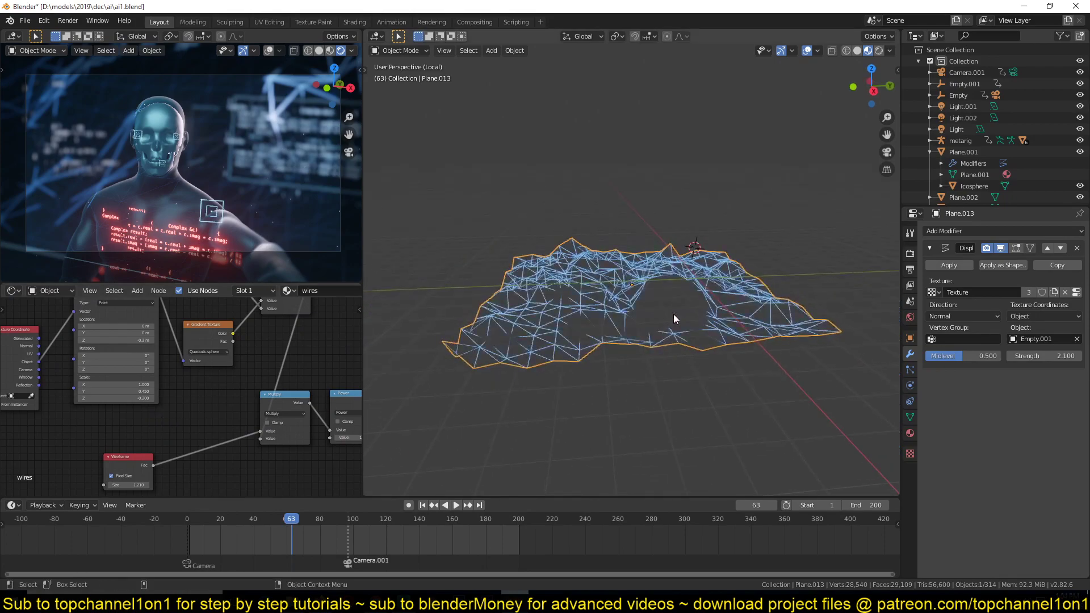
{"action": "scroll", "coordinate": [254, 366], "scroll_direction": "down", "scroll_amount": 2}
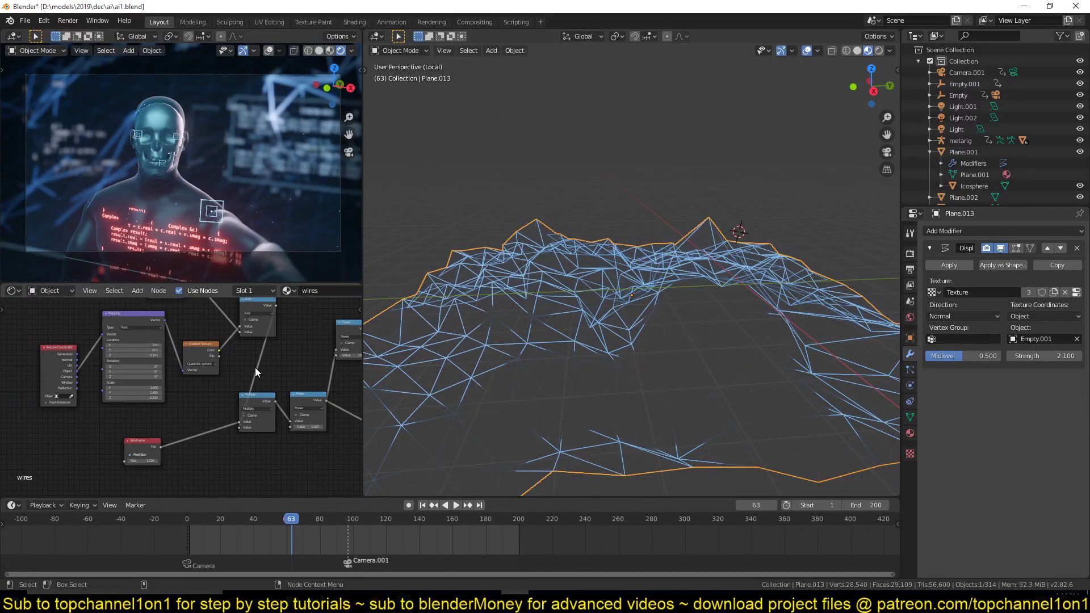
Show the isolated plane in solid shading and turn off the Displace modifier's viewport display
{"action": "key", "text": "z"}
{"action": "left_click", "coordinate": [732, 205]}
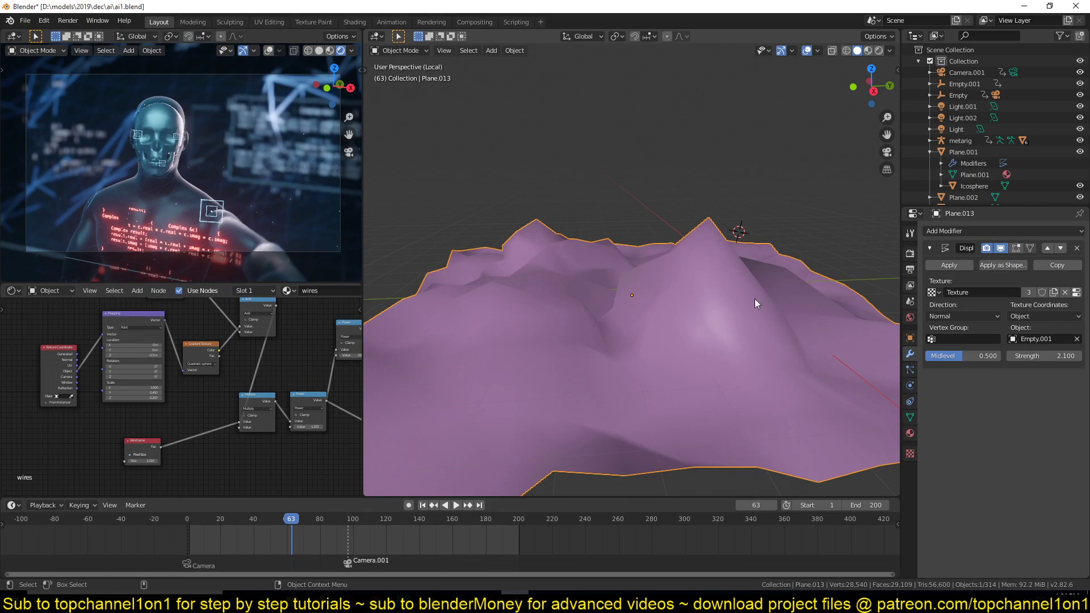
{"action": "left_click", "coordinate": [1000, 248]}
{"action": "scroll", "coordinate": [629, 315], "scroll_direction": "down", "scroll_amount": 1}
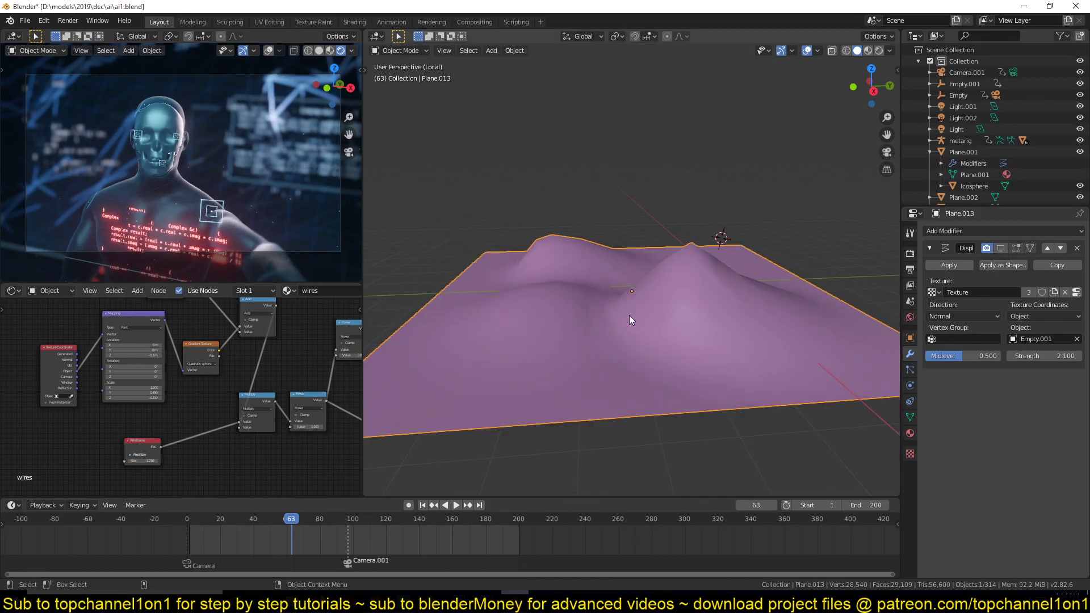
{"action": "middle_click_drag", "start_coordinate": [629, 315], "coordinate": [724, 326]}
Switch the plane to wireframe display and turn the Displace modifier's viewport display back on
{"action": "key", "text": "z"}
{"action": "left_click", "coordinate": [479, 318]}
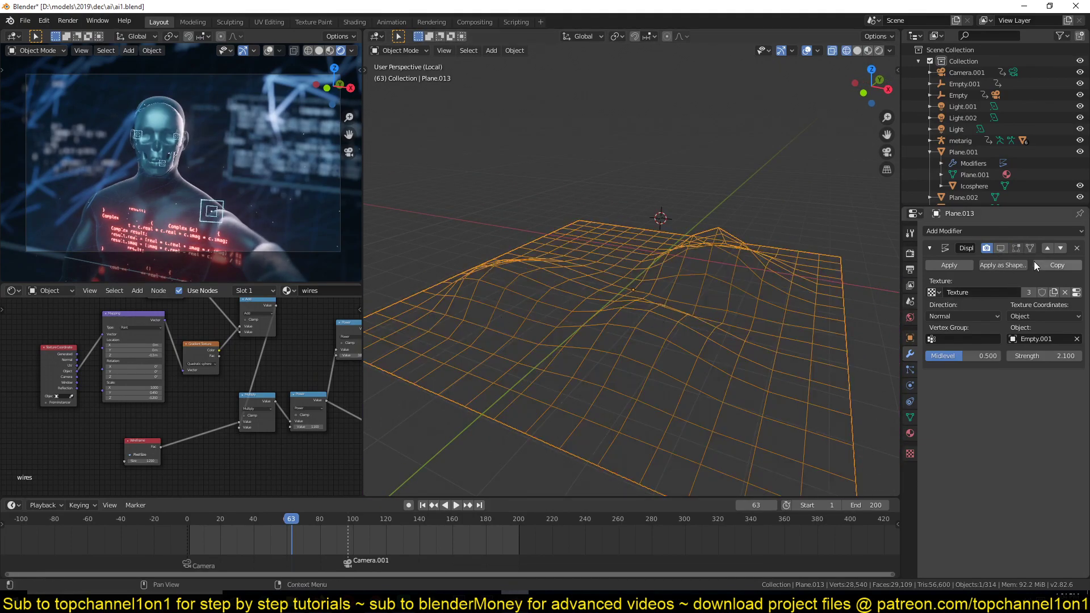
{"action": "left_click", "coordinate": [1000, 248]}
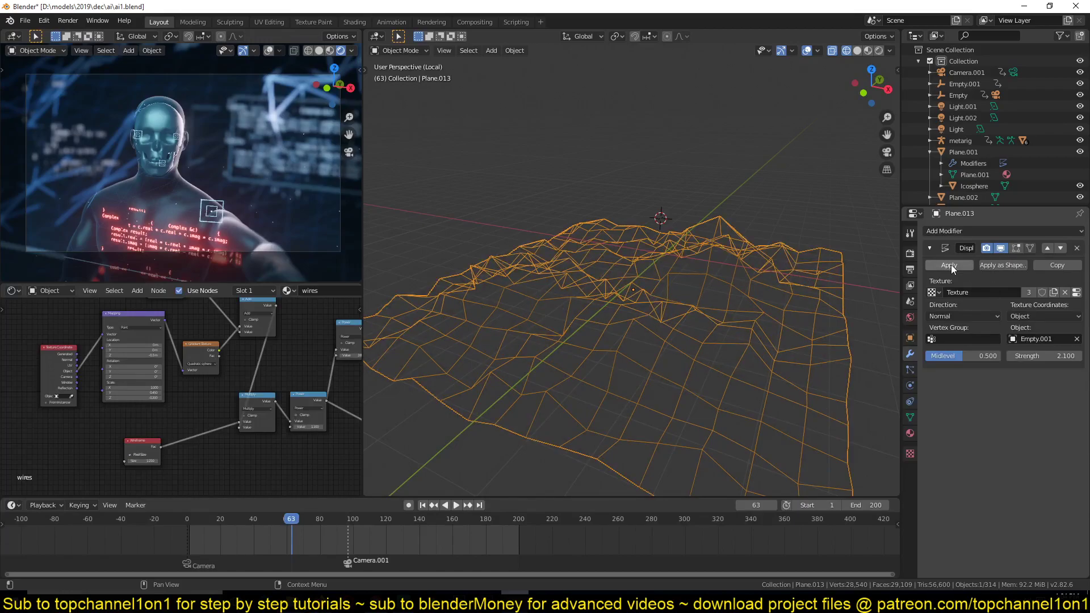
Play the animation up to frame 79 to examine how the plane's displacement moves
{"action": "middle_click_drag", "start_coordinate": [622, 279], "coordinate": [604, 278]}
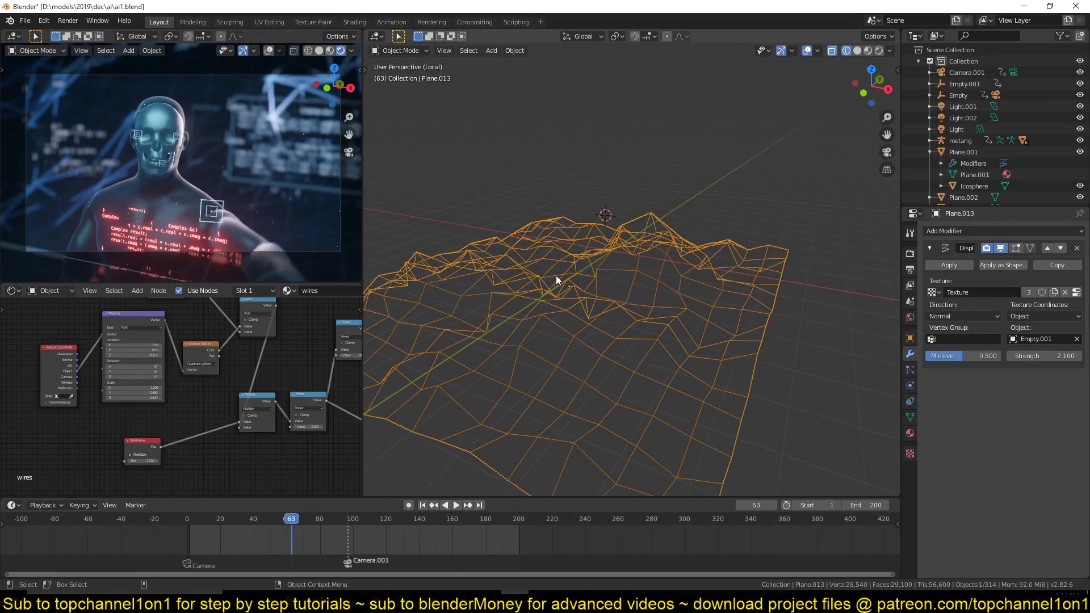
{"action": "scroll", "coordinate": [555, 275], "scroll_direction": "down", "scroll_amount": 3}
{"action": "key", "text": "space"}
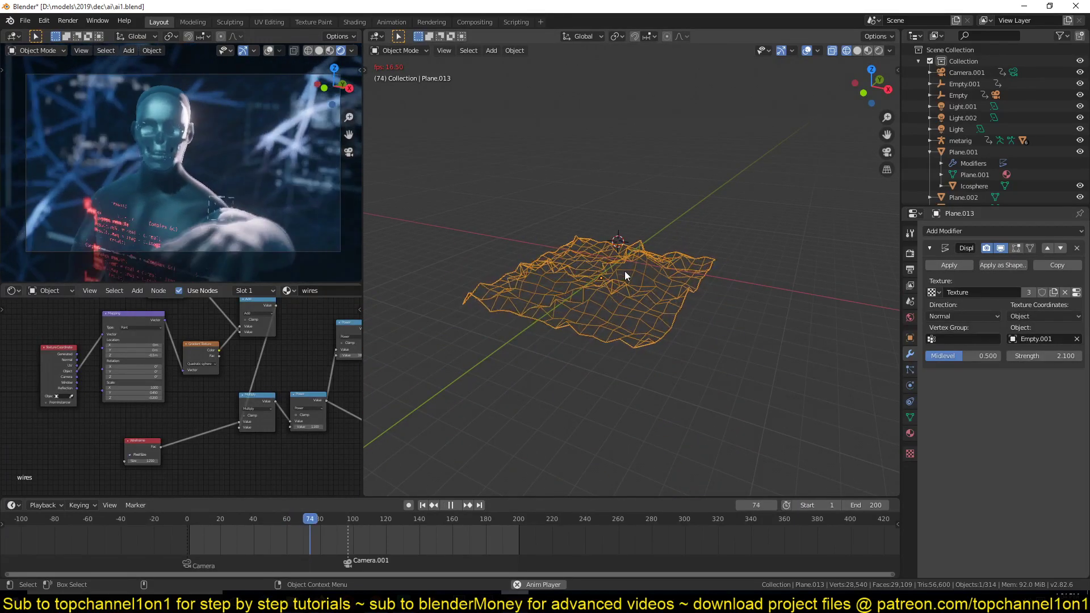
{"action": "key", "text": "space"}
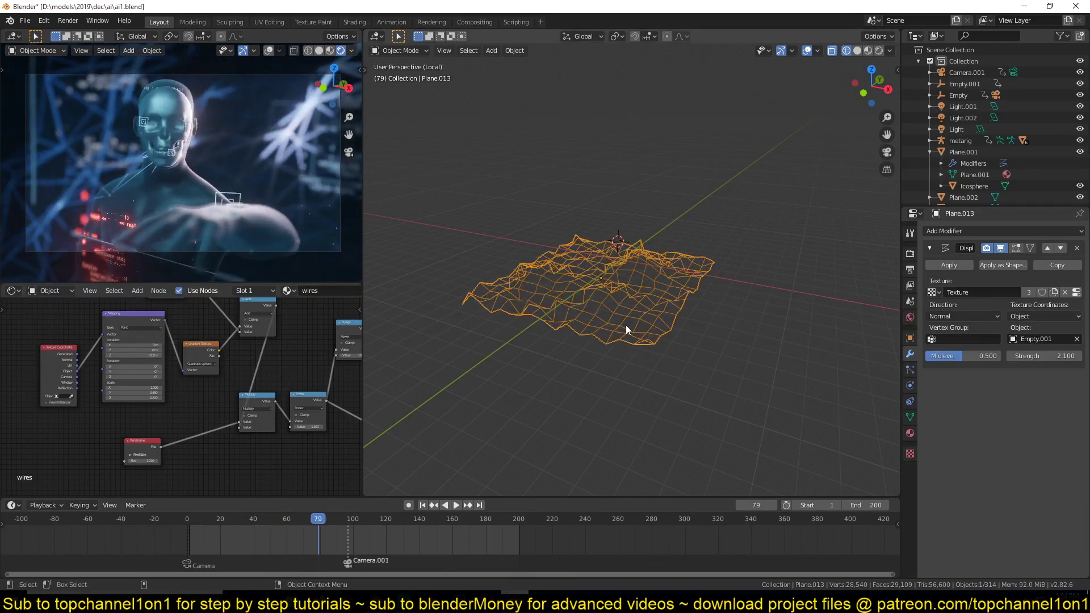
Leave the isolated view for the full scene in solid shading and select the purple displaced floor plane
{"action": "key", "text": "KP_Divide"}
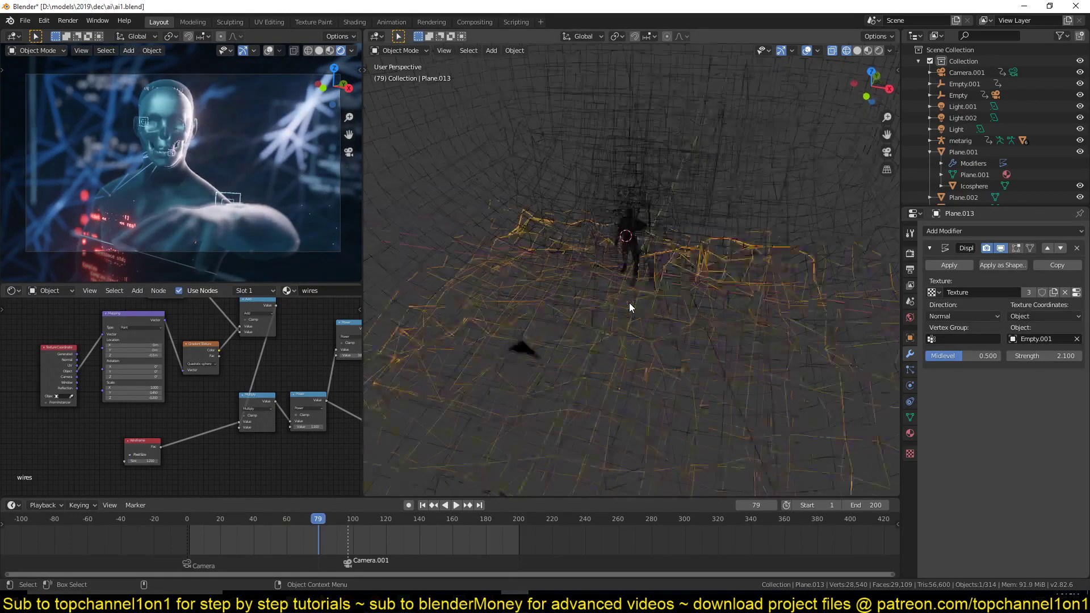
{"action": "key", "text": "z"}
{"action": "left_click", "coordinate": [724, 318]}
{"action": "middle_click_drag", "start_coordinate": [651, 327], "coordinate": [681, 314]}
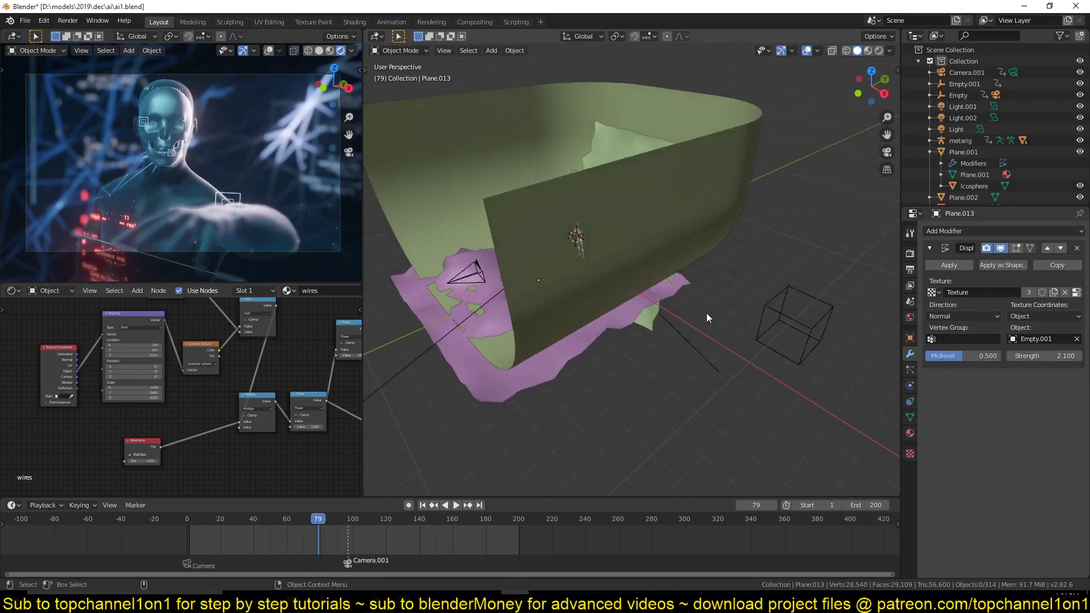
{"action": "left_click", "coordinate": [793, 322]}
{"action": "left_click", "coordinate": [518, 382]}
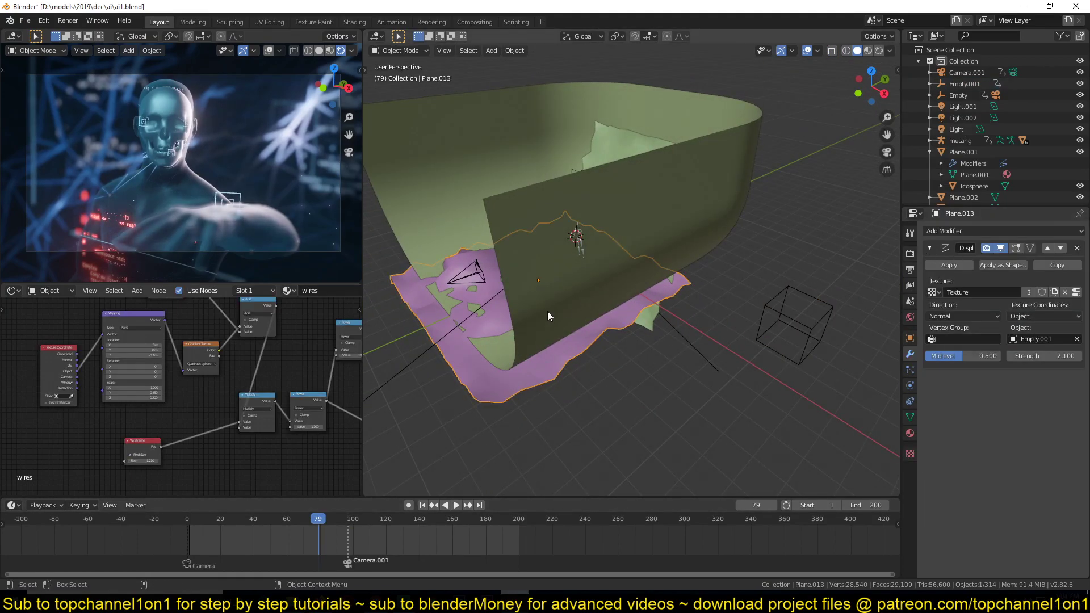
Try Local texture coordinates on the floor plane's Displace modifier during playback, and restore the Object coordinates
{"action": "left_click", "coordinate": [1044, 315]}
{"action": "left_click", "coordinate": [1047, 313]}
{"action": "left_click", "coordinate": [1047, 315]}
{"action": "left_click", "coordinate": [1016, 328]}
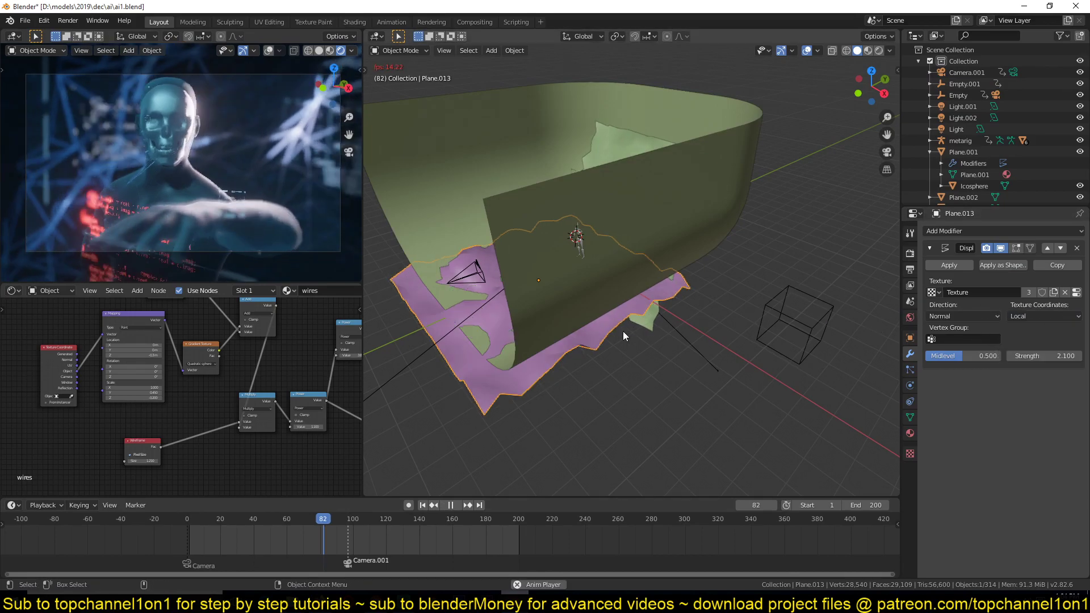
{"action": "middle_click_drag", "start_coordinate": [622, 332], "coordinate": [595, 314]}
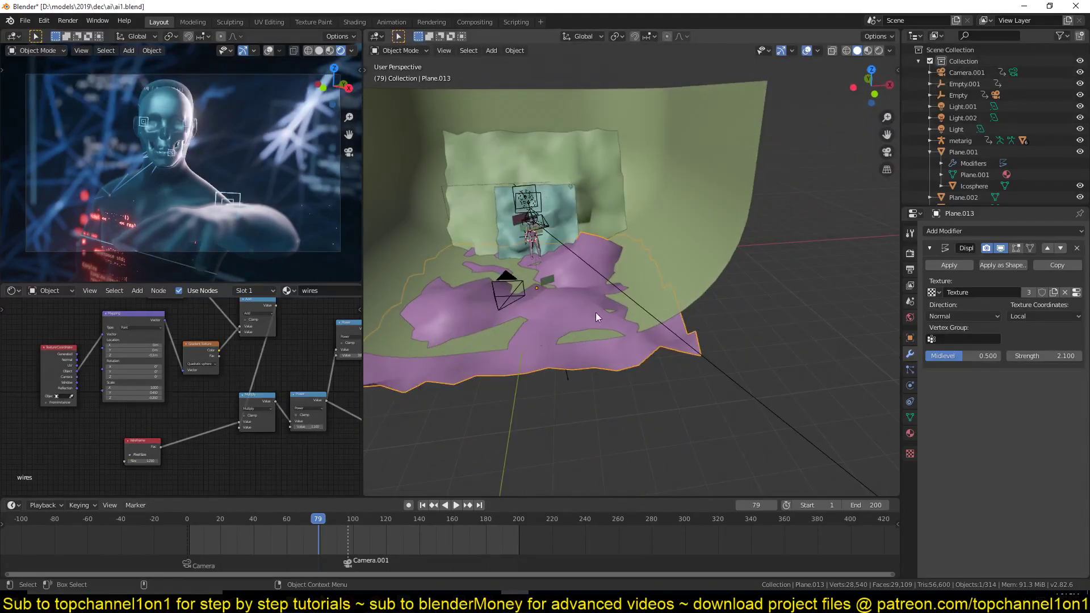
{"action": "middle_click_drag", "start_coordinate": [574, 277], "coordinate": [737, 315]}
{"action": "left_click", "coordinate": [1030, 314]}
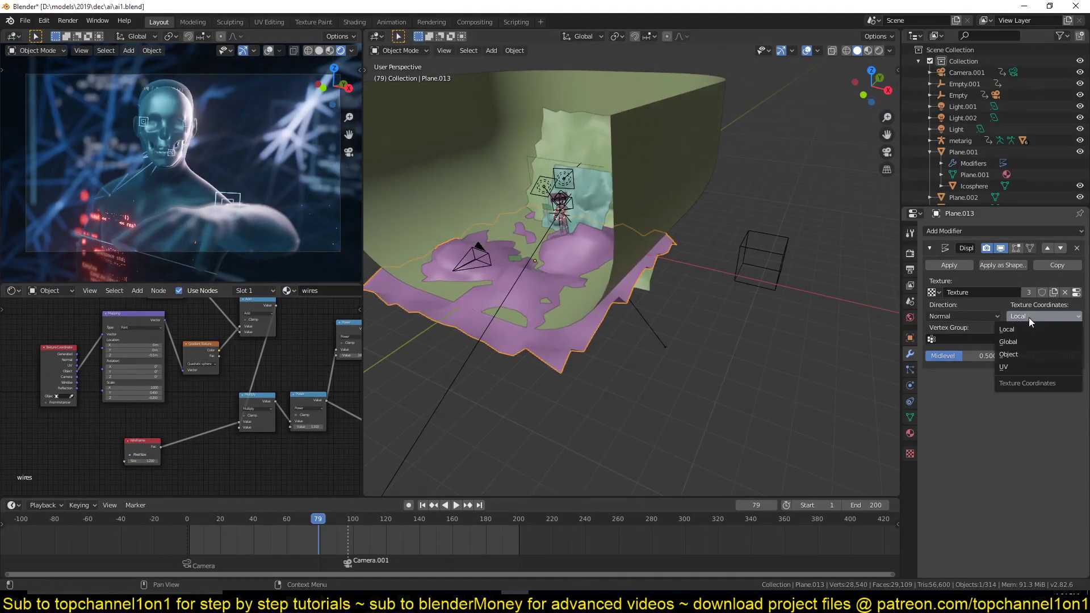
{"action": "left_click", "coordinate": [1024, 358]}
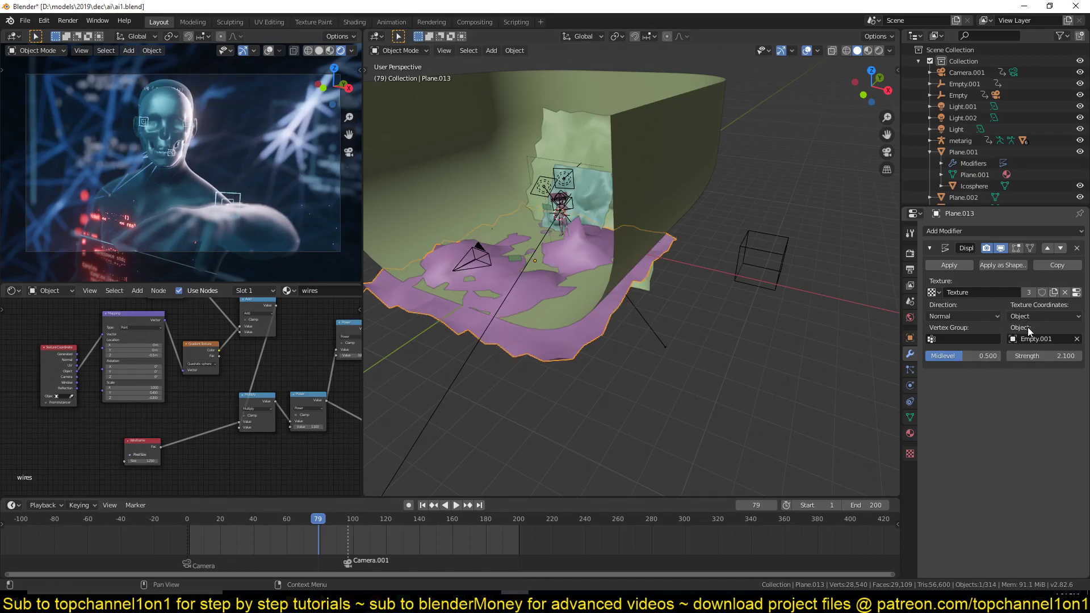
Try moving the cube-shaped Empty.001 that drives the displacement, cancel the move, and reselect the floor plane
{"action": "left_click", "coordinate": [780, 257]}
{"action": "key", "text": "g"}
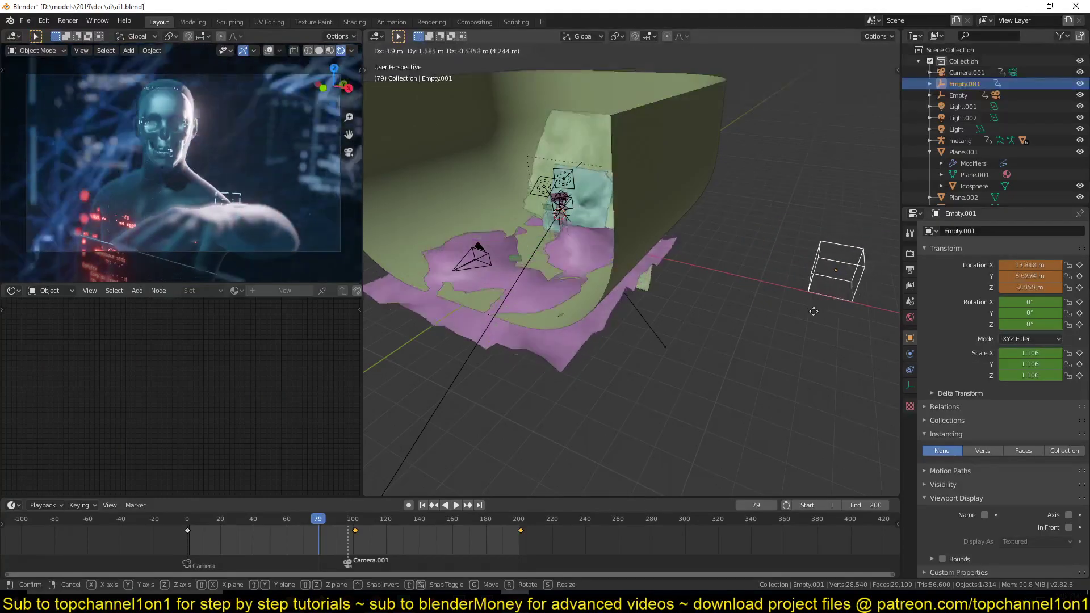
{"action": "right_click", "coordinate": [634, 314]}
{"action": "left_click", "coordinate": [605, 323]}
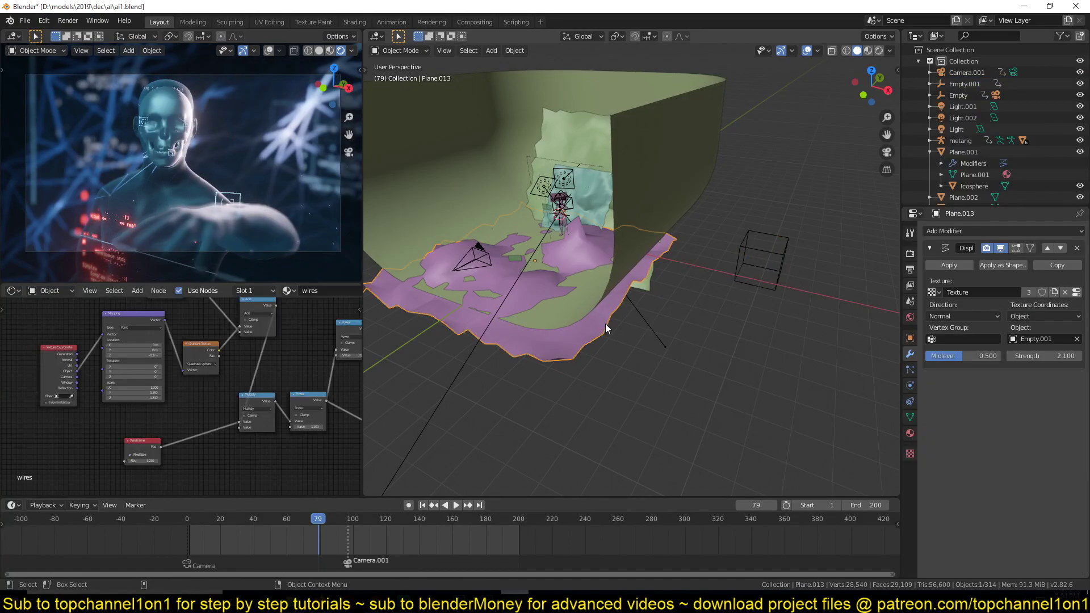
{"action": "left_click", "coordinate": [768, 247]}
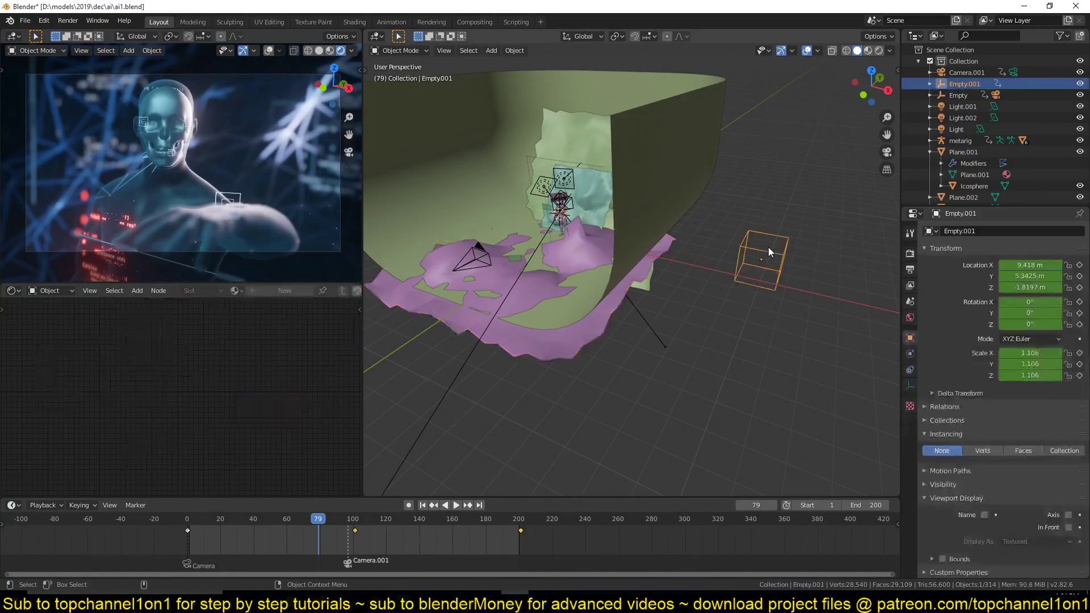
{"action": "left_click", "coordinate": [610, 322]}
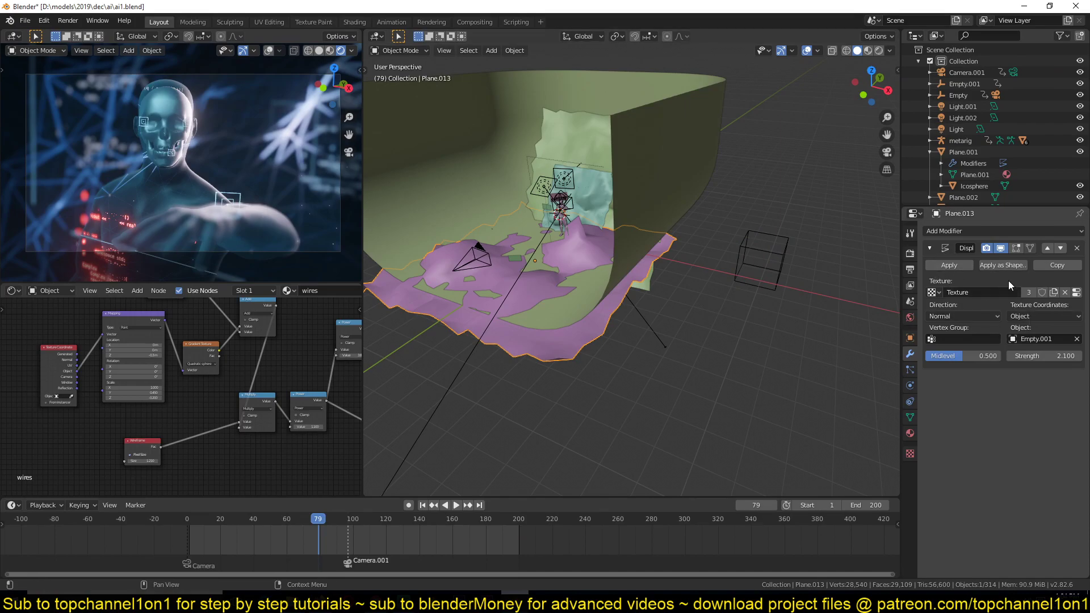
Play the animation up to frame 120 and select the displaced wire plane behind the figure, Plane.001
{"action": "key", "text": "space"}
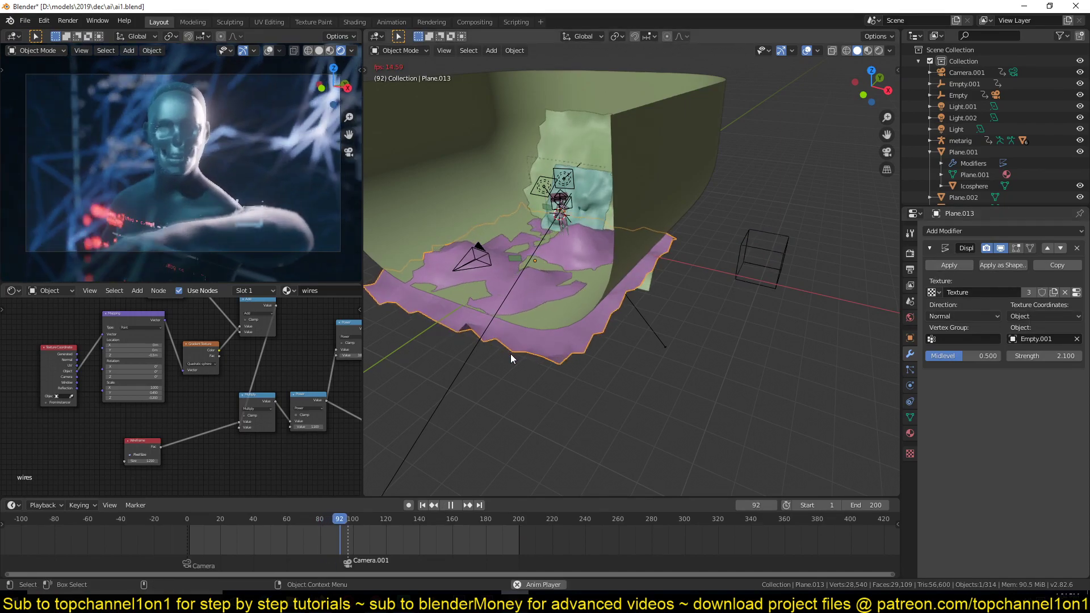
{"action": "key", "text": "space"}
{"action": "left_click", "coordinate": [595, 195]}
{"action": "left_click", "coordinate": [584, 188]}
{"action": "left_click", "coordinate": [584, 189]}
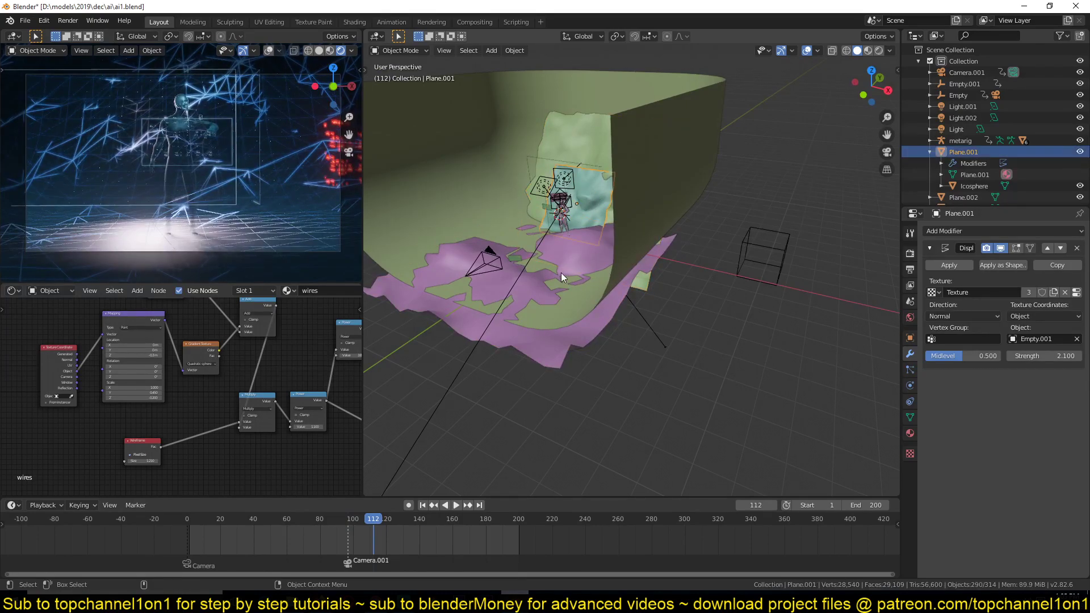
{"action": "left_click", "coordinate": [561, 274]}
{"action": "left_click", "coordinate": [580, 147]}
{"action": "left_click", "coordinate": [592, 203]}
{"action": "key", "text": "space"}
{"action": "key", "text": "space"}
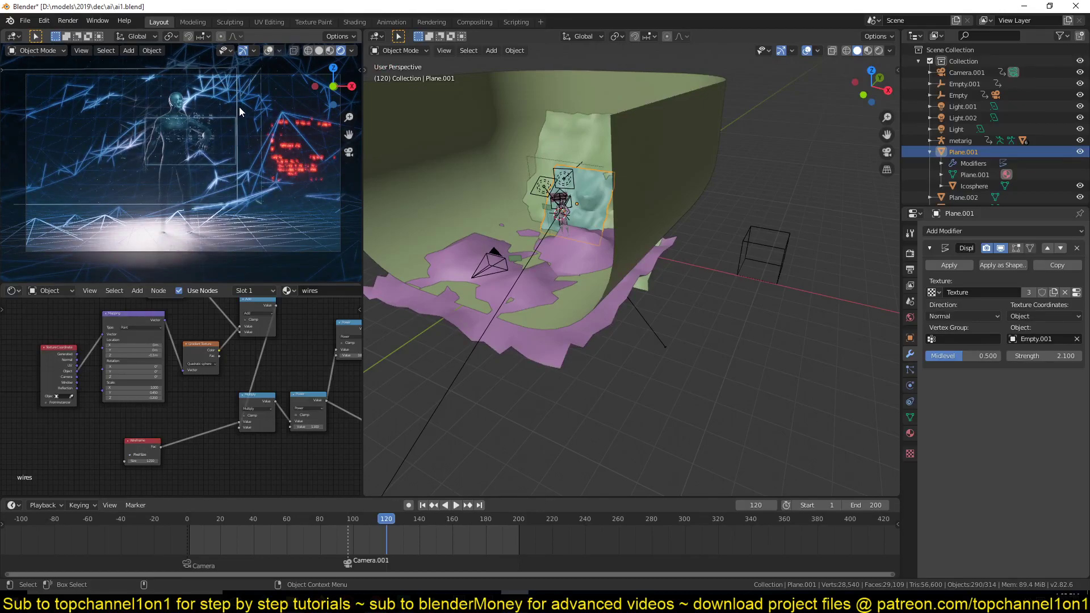
Preview the camera view in solid shading and return it to rendered shading
{"action": "key", "text": "z"}
{"action": "left_click", "coordinate": [295, 127]}
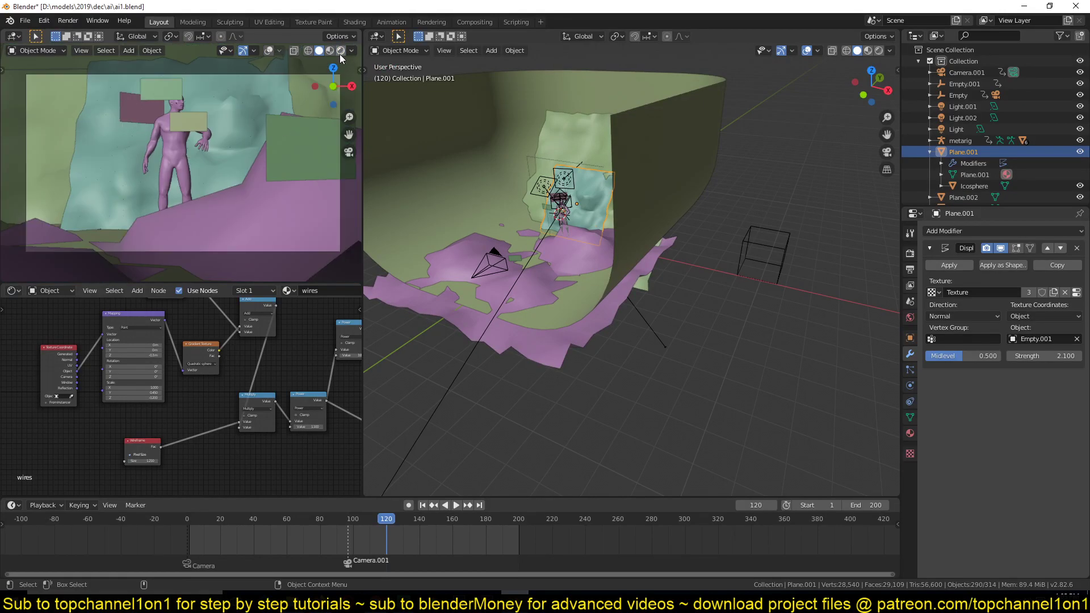
{"action": "left_click", "coordinate": [341, 50]}
Save the project file and select only the displaced floor plane, Plane.013
{"action": "key", "text": "ctrl+s"}
{"action": "key", "text": "alt+a"}
{"action": "left_click", "coordinate": [591, 331]}
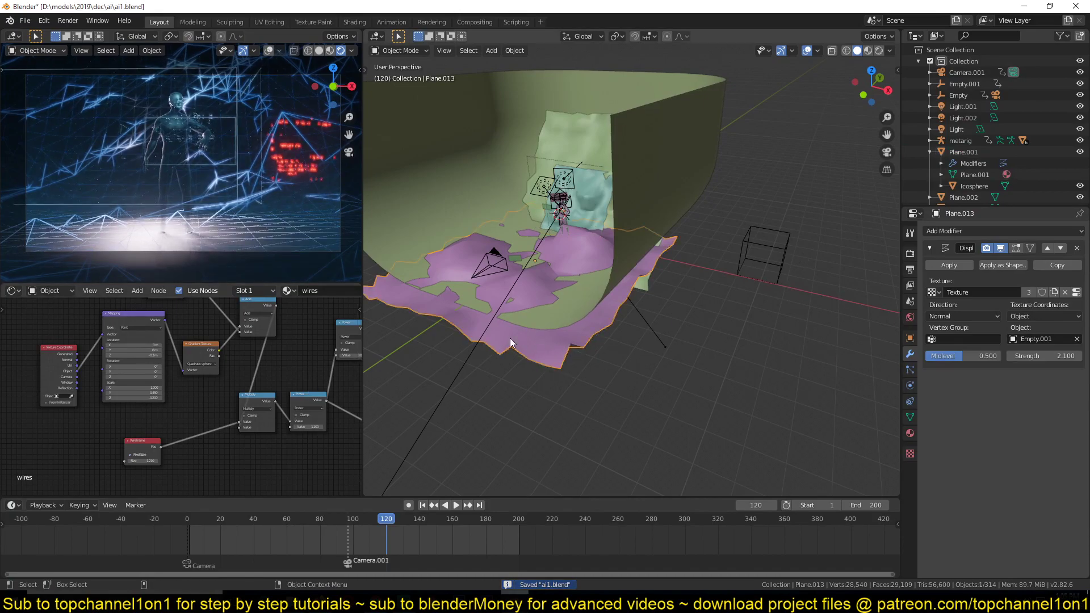
Examine the Layer Weight, Power and Add nodes in the floor plane's wires material
{"action": "middle_click_drag", "start_coordinate": [200, 337], "coordinate": [207, 411]}
{"action": "scroll", "coordinate": [207, 411], "scroll_direction": "up", "scroll_amount": 2}
{"action": "scroll", "coordinate": [212, 420], "scroll_direction": "up", "scroll_amount": 4}
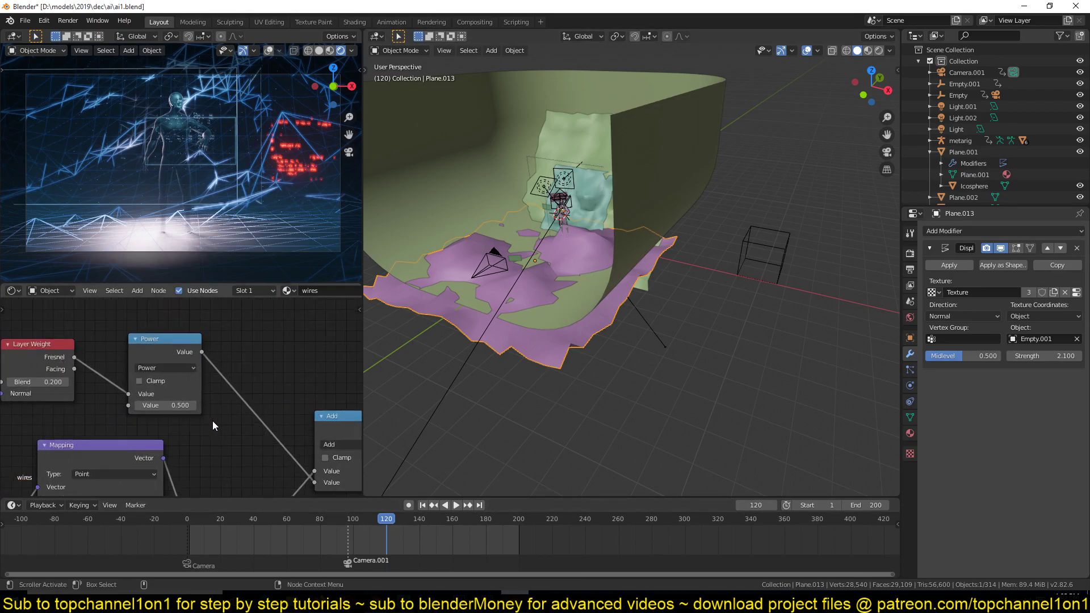
{"action": "scroll", "coordinate": [154, 418], "scroll_direction": "down", "scroll_amount": 7}
{"action": "scroll", "coordinate": [192, 358], "scroll_direction": "down", "scroll_amount": 2}
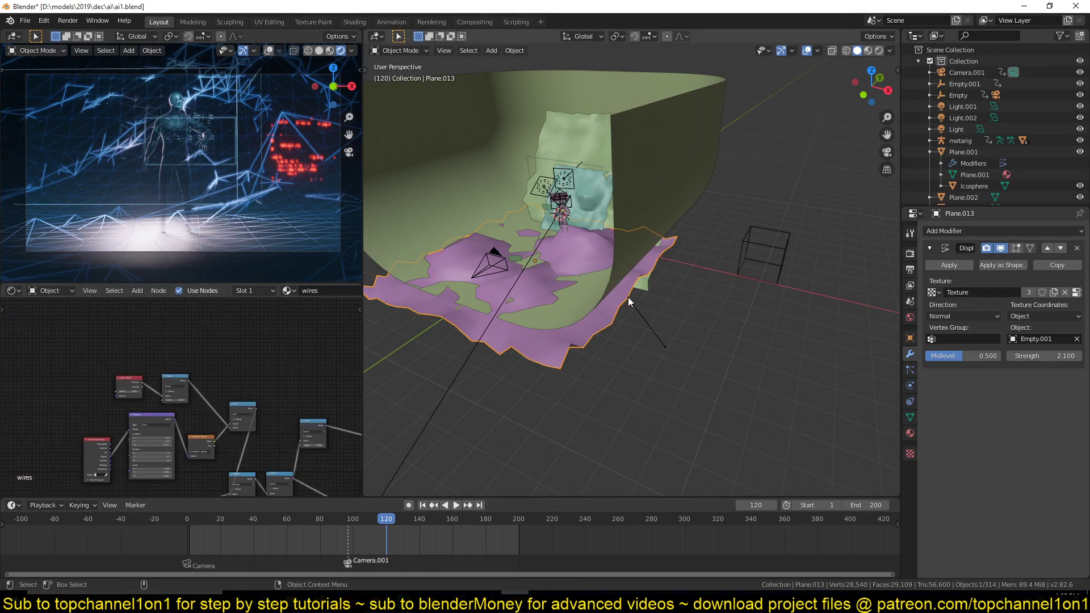
Duplicate the floor plane about 10.3 m in X, 14.4 m in Y and 13.7 m in Z away, and frame the copy
{"action": "scroll", "coordinate": [629, 301], "scroll_direction": "down", "scroll_amount": 3}
{"action": "middle_click_drag", "start_coordinate": [608, 263], "coordinate": [588, 312]}
{"action": "key", "text": "shift+d"}
{"action": "left_click", "coordinate": [755, 145]}
{"action": "key", "text": "KP_Decimal"}
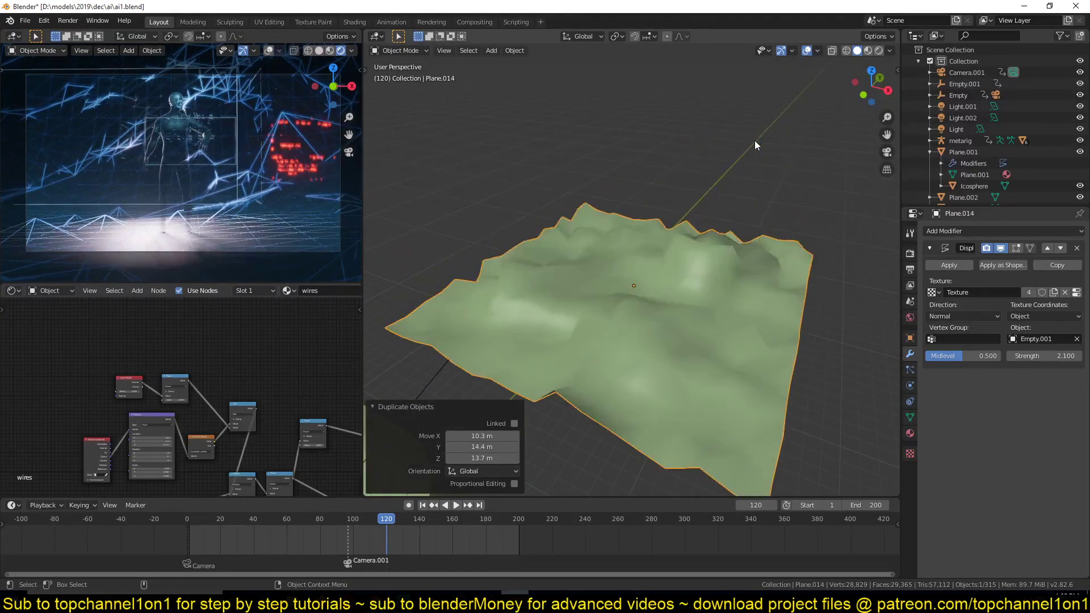
Unlink the wires material from the duplicated plane
{"action": "scroll", "coordinate": [327, 291], "scroll_direction": "down", "scroll_amount": 2}
{"action": "scroll", "coordinate": [327, 288], "scroll_direction": "down", "scroll_amount": 2}
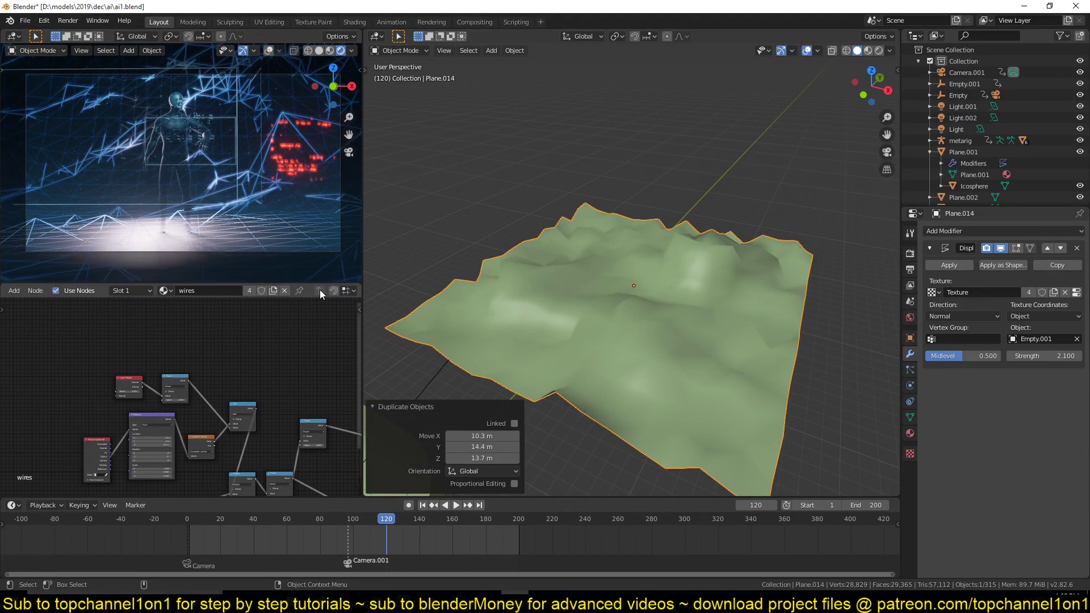
{"action": "left_click", "coordinate": [285, 293]}
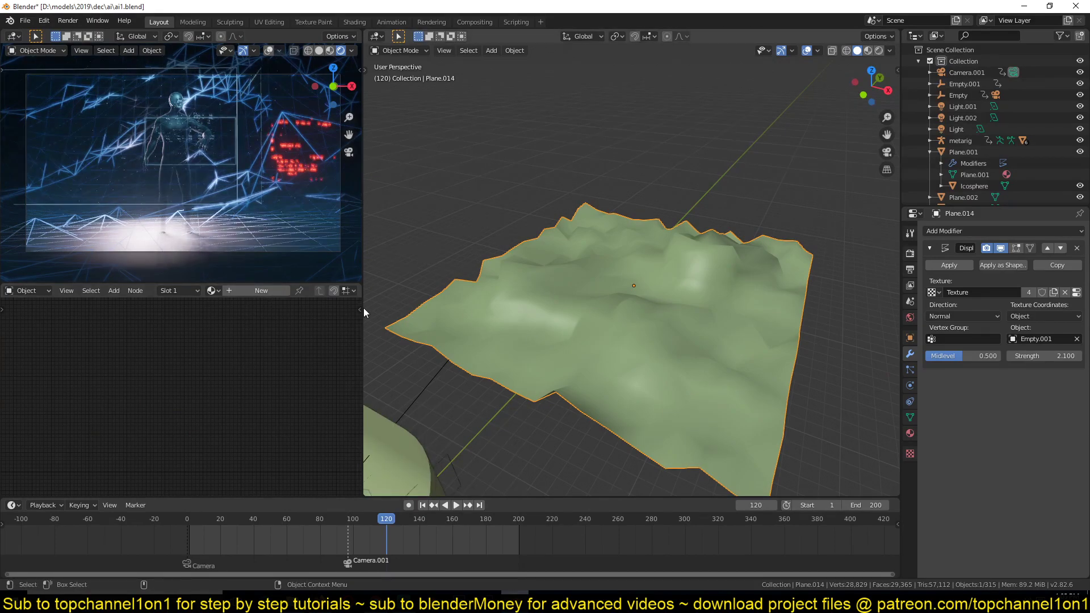
Create a new material on the duplicated plane and show the large viewport in material preview
{"action": "left_click", "coordinate": [283, 290]}
{"action": "left_click", "coordinate": [868, 50]}
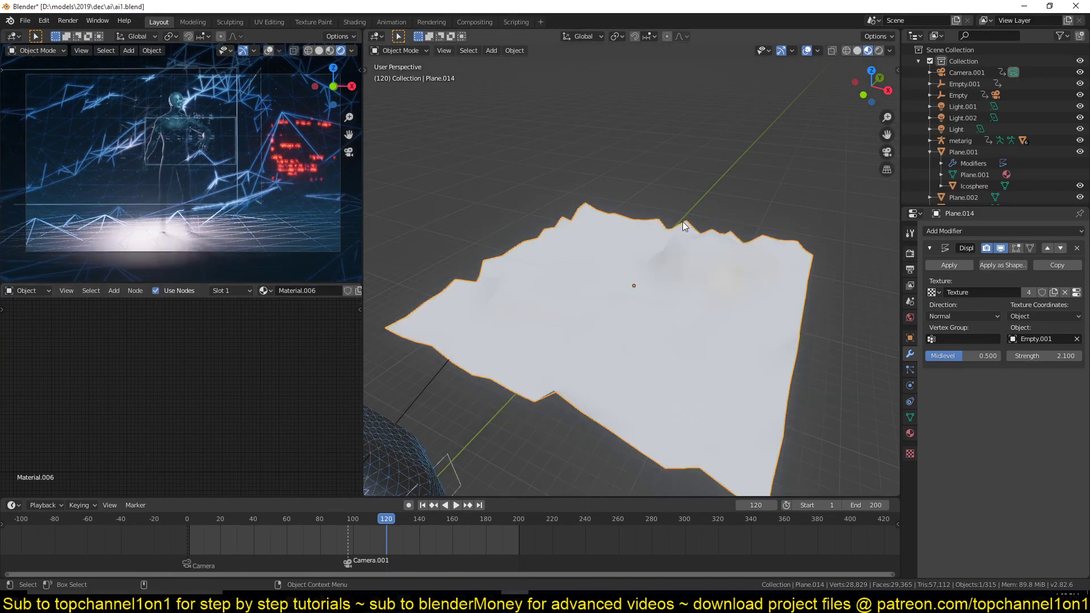
{"action": "key", "text": "Home"}
{"action": "middle_click_drag", "start_coordinate": [121, 366], "coordinate": [219, 387]}
{"action": "scroll", "coordinate": [165, 366], "scroll_direction": "up", "scroll_amount": 4}
{"action": "scroll", "coordinate": [165, 368], "scroll_direction": "up", "scroll_amount": 2}
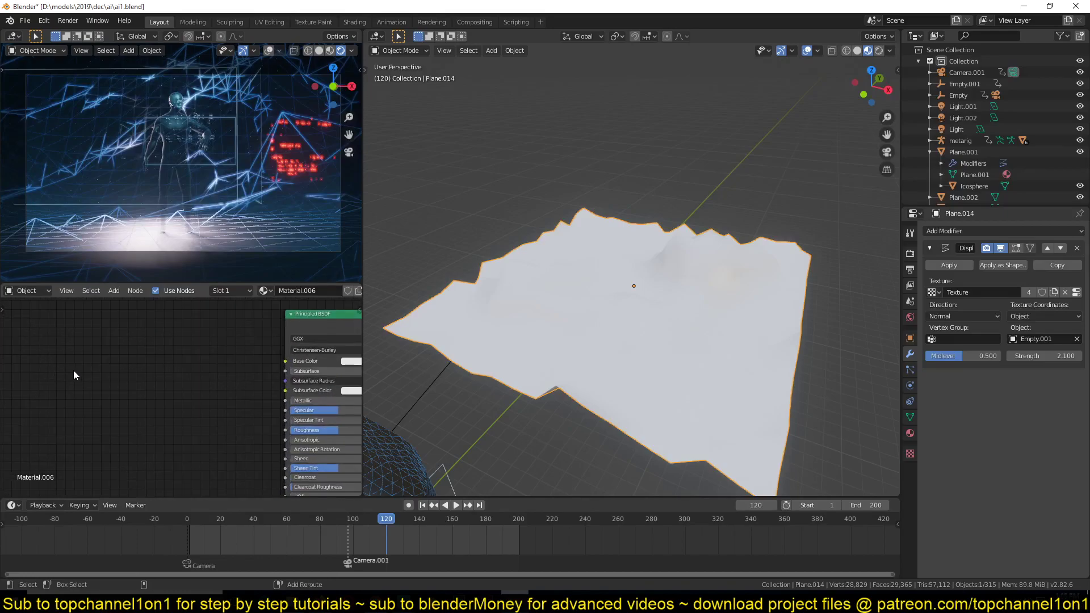
Add a Wireframe node to the new material and preview its Fac output on the plane
{"action": "key", "text": "shift+a"}
{"action": "mouse_move", "coordinate": [60, 301]}
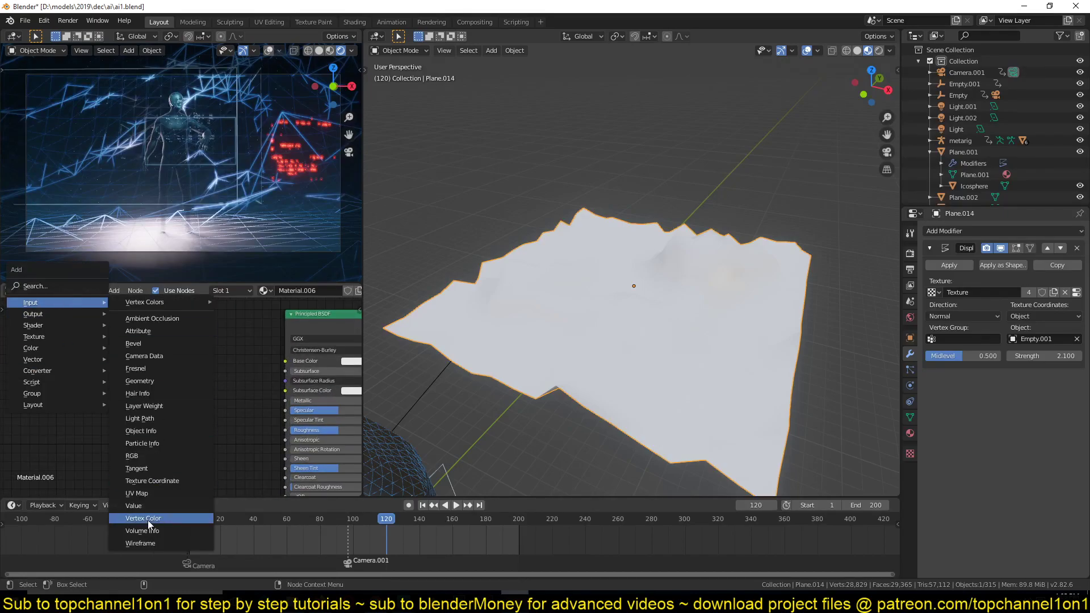
{"action": "left_click", "coordinate": [142, 541]}
{"action": "left_click", "coordinate": [64, 356]}
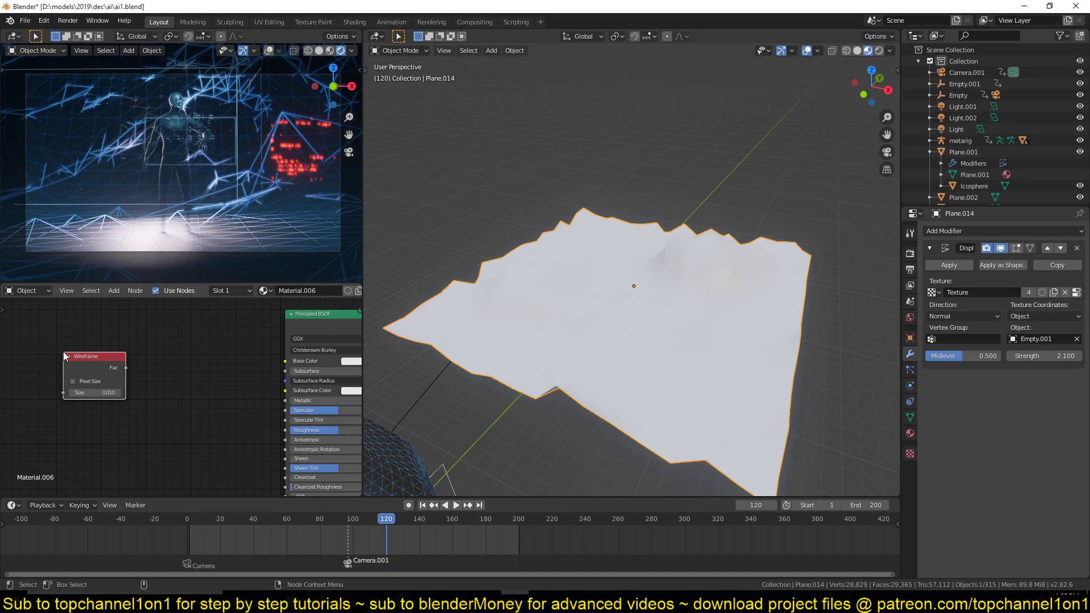
{"action": "left_click", "coordinate": [104, 369], "text": "ctrl+shift"}
Examine the plane's wireframe pattern from several angles, comparing solid shading with material preview
{"action": "middle_click_drag", "start_coordinate": [633, 339], "coordinate": [768, 311]}
{"action": "scroll", "coordinate": [720, 350], "scroll_direction": "up", "scroll_amount": 5}
{"action": "scroll", "coordinate": [768, 311], "scroll_direction": "down", "scroll_amount": 3}
{"action": "key", "text": "z"}
{"action": "left_click", "coordinate": [608, 325]}
{"action": "key", "text": "z"}
{"action": "left_click", "coordinate": [790, 333]}
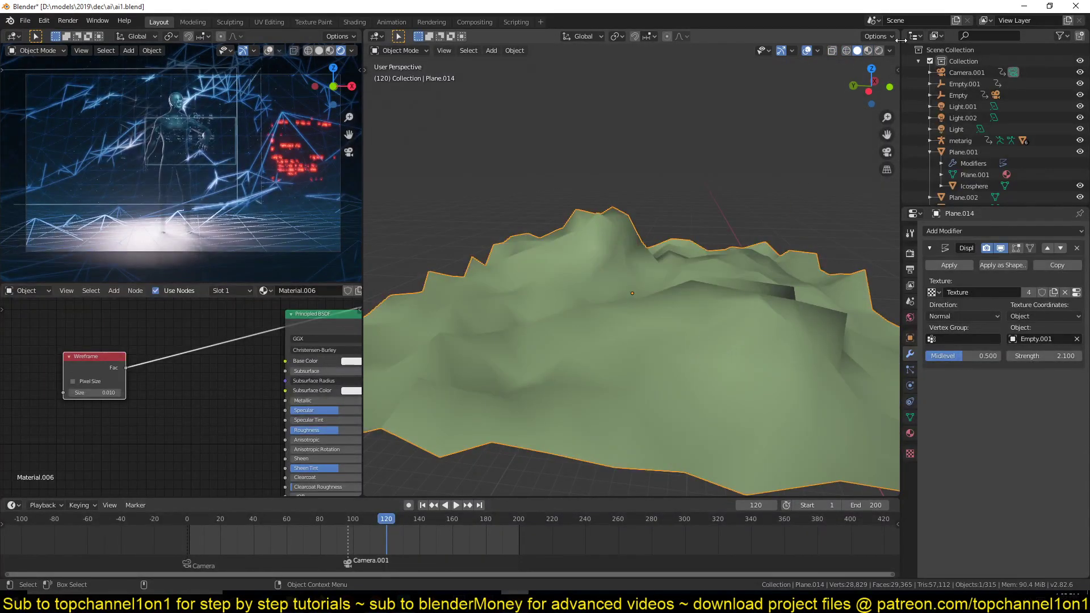
{"action": "left_click", "coordinate": [868, 51]}
{"action": "middle_click_drag", "start_coordinate": [730, 246], "coordinate": [603, 280]}
{"action": "scroll", "coordinate": [580, 318], "scroll_direction": "up", "scroll_amount": 1}
{"action": "scroll", "coordinate": [550, 341], "scroll_direction": "down", "scroll_amount": 2}
{"action": "scroll", "coordinate": [195, 388], "scroll_direction": "down", "scroll_amount": 1}
Move the Wireframe node clear of the shader and connect its Fac to the Principled BSDF's Alpha, Emission and Base Color
{"action": "middle_click_drag", "start_coordinate": [196, 387], "coordinate": [281, 358]}
{"action": "left_click_drag", "start_coordinate": [203, 371], "coordinate": [43, 408]}
{"action": "middle_click_drag", "start_coordinate": [187, 426], "coordinate": [170, 374]}
{"action": "middle_click_drag", "start_coordinate": [307, 419], "coordinate": [290, 446]}
{"action": "middle_click_drag", "start_coordinate": [44, 400], "coordinate": [81, 365]}
{"action": "left_click_drag", "start_coordinate": [27, 323], "coordinate": [317, 424]}
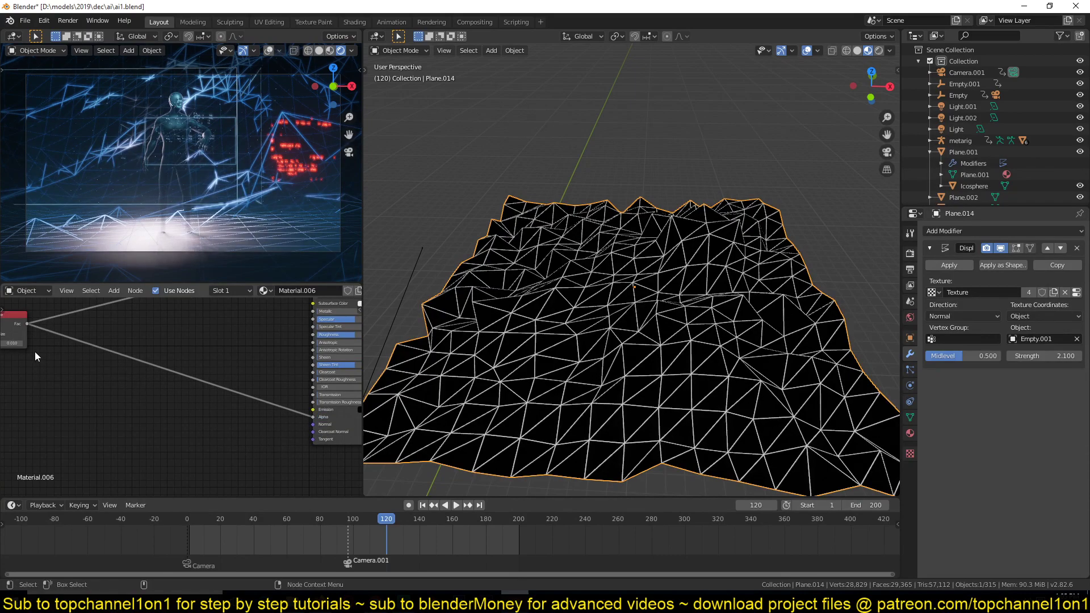
{"action": "left_click_drag", "start_coordinate": [27, 322], "coordinate": [318, 424]}
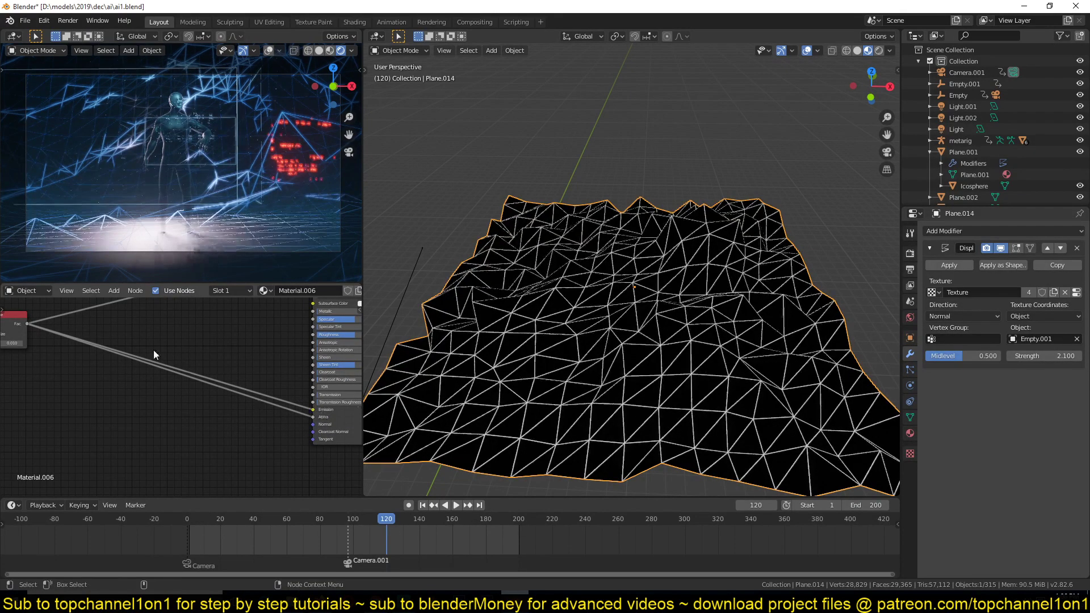
{"action": "middle_click_drag", "start_coordinate": [46, 328], "coordinate": [66, 425]}
{"action": "left_click_drag", "start_coordinate": [47, 421], "coordinate": [333, 378]}
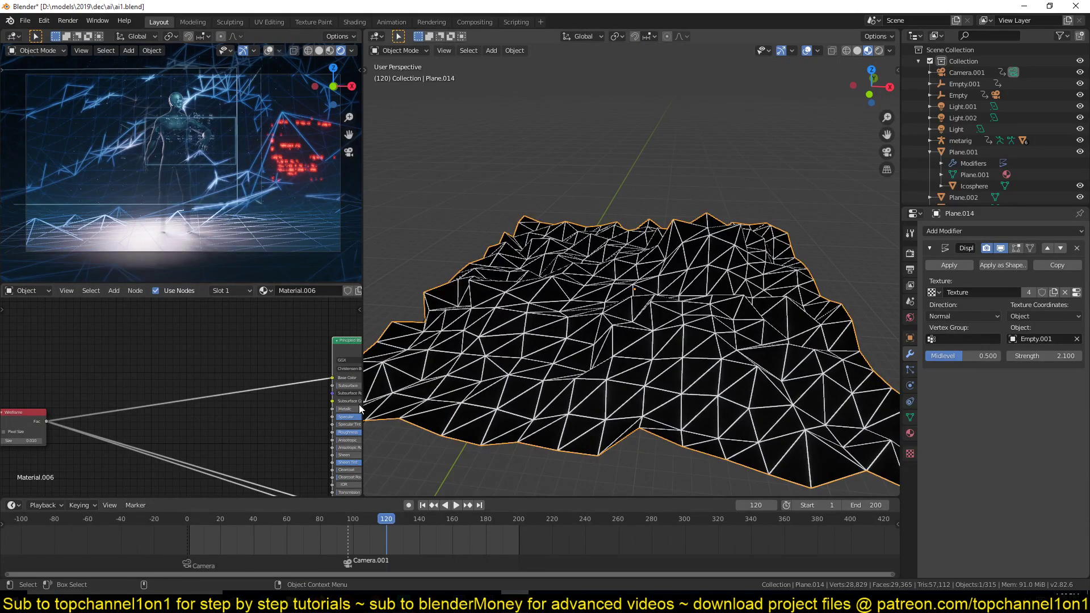
Set the new material's blend mode to Alpha Blend
{"action": "middle_click_drag", "start_coordinate": [334, 442], "coordinate": [224, 390]}
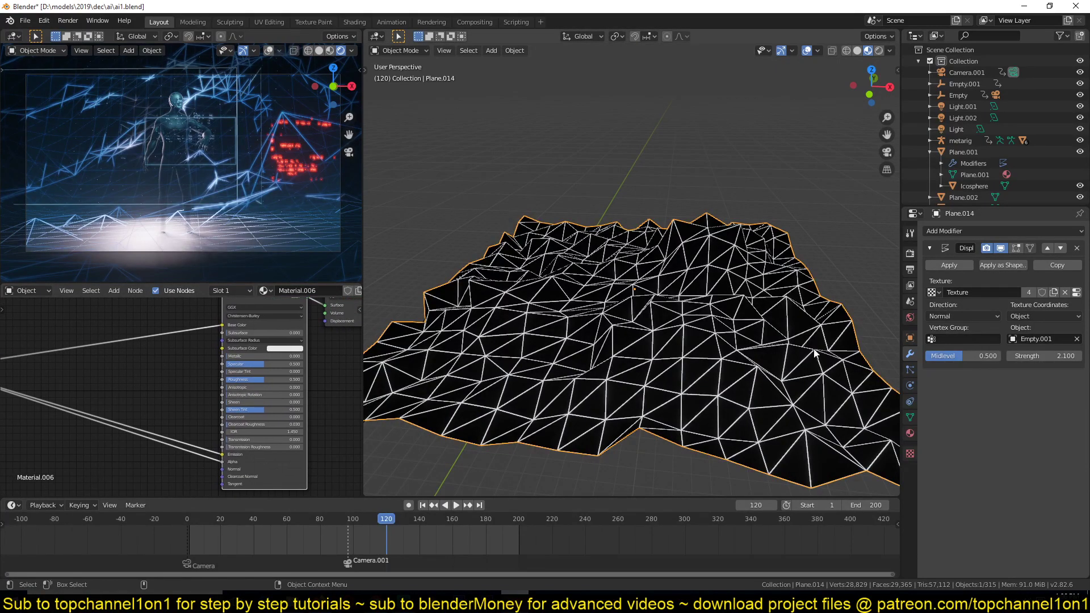
{"action": "left_click", "coordinate": [909, 255]}
{"action": "left_click", "coordinate": [910, 434]}
{"action": "scroll", "coordinate": [931, 458], "scroll_direction": "down", "scroll_amount": 15}
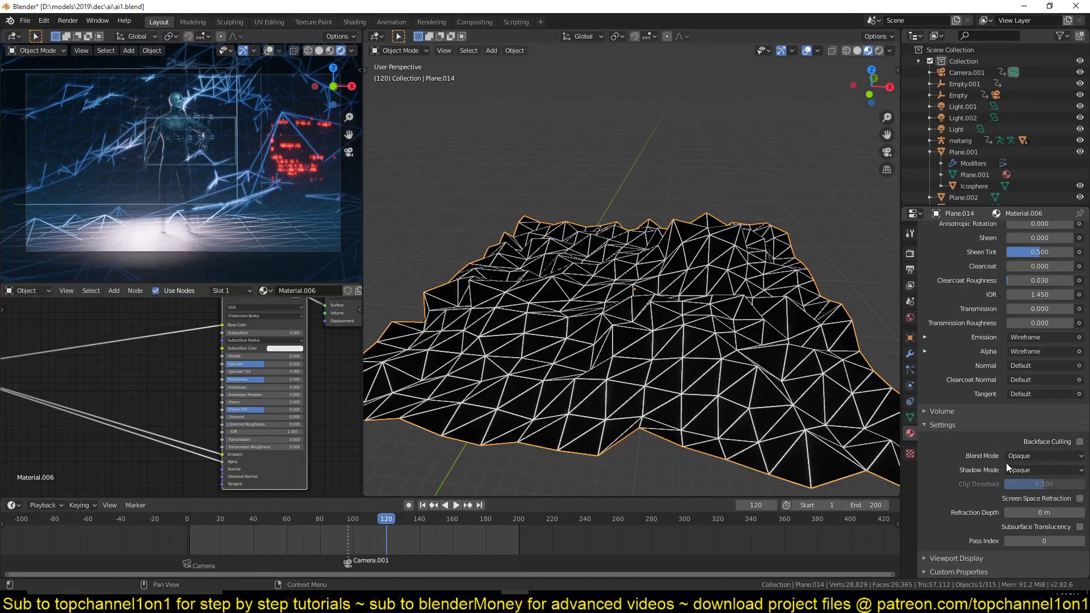
{"action": "left_click", "coordinate": [1010, 455]}
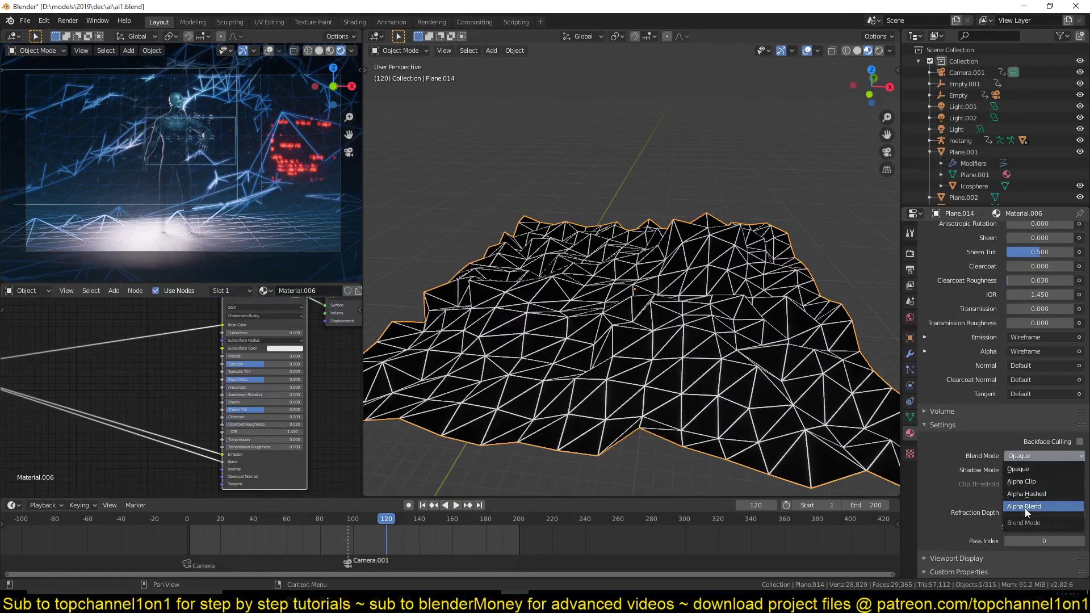
{"action": "left_click", "coordinate": [1023, 506]}
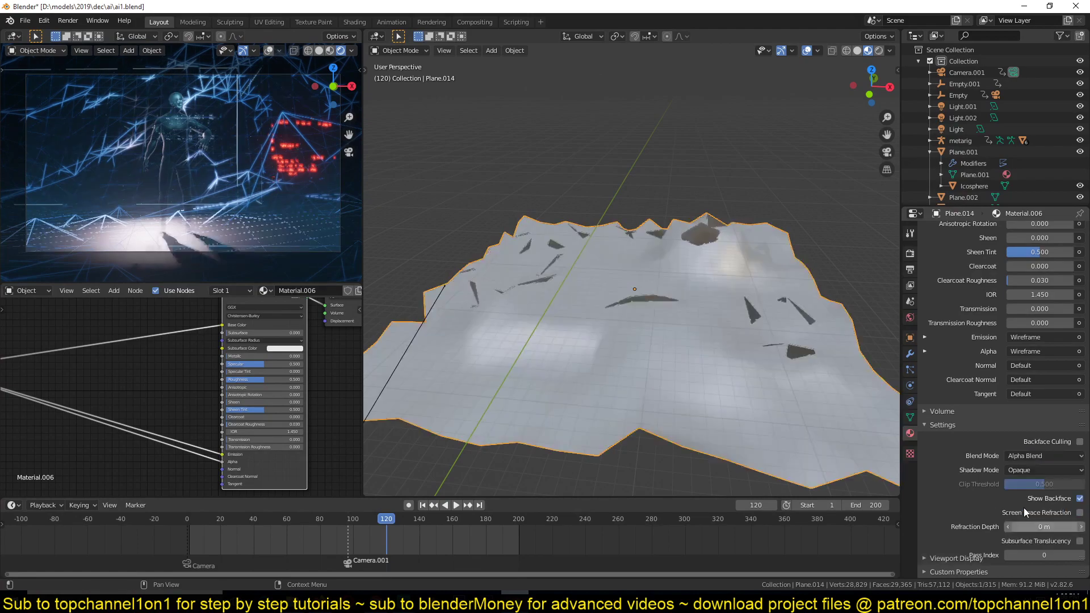
Play the animation up to frame 146 to check the transparent wire plane, and reselect the plane
{"action": "mouse_move", "coordinate": [713, 301]}
{"action": "middle_mouse_down"}
{"action": "mouse_move", "coordinate": [708, 253]}
{"action": "mouse_move", "coordinate": [697, 373]}
{"action": "mouse_move", "coordinate": [744, 377]}
{"action": "mouse_move", "coordinate": [715, 383]}
{"action": "mouse_move", "coordinate": [652, 358]}
{"action": "mouse_move", "coordinate": [665, 325]}
{"action": "mouse_move", "coordinate": [622, 308]}
{"action": "middle_mouse_up"}
{"action": "key", "text": "alt+a"}
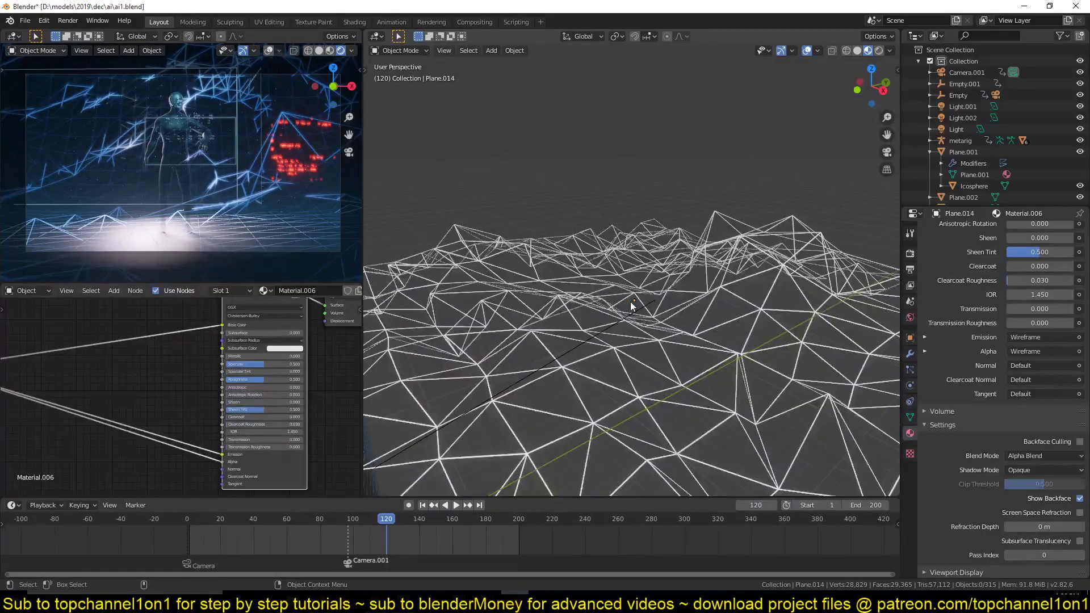
{"action": "key", "text": "space"}
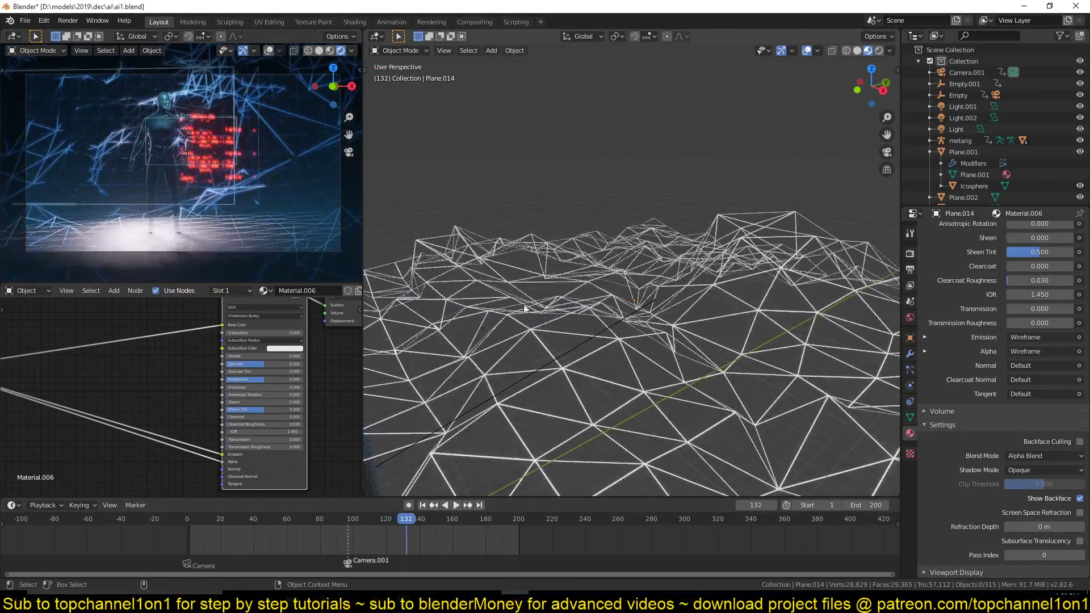
{"action": "left_click", "coordinate": [561, 320]}
{"action": "key", "text": "space"}
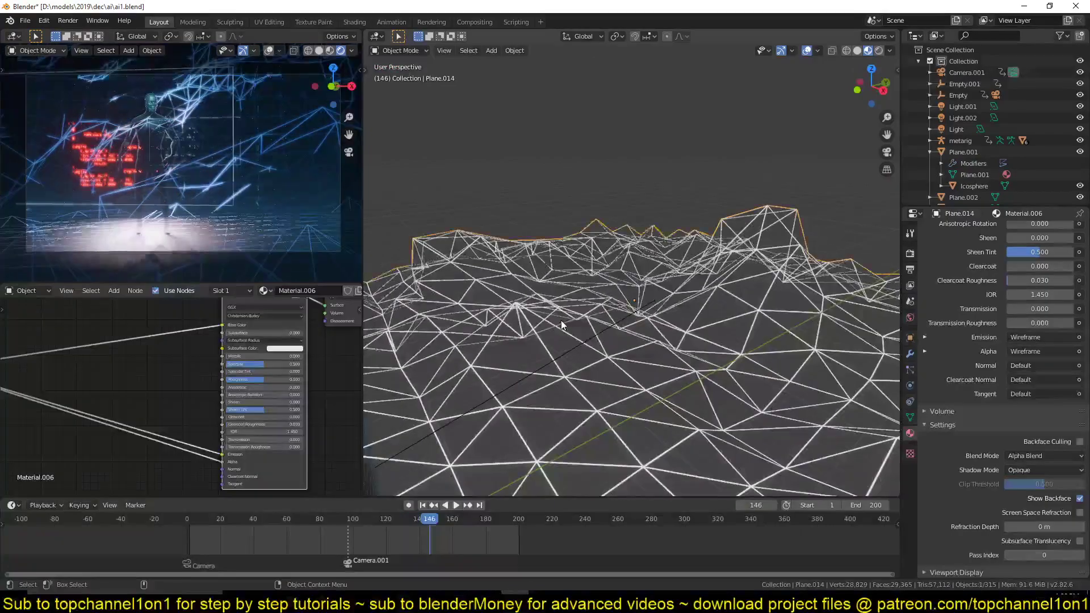
Add a Layer Weight node above the Wireframe node
{"action": "scroll", "coordinate": [131, 375], "scroll_direction": "down", "scroll_amount": 5}
{"action": "middle_click_drag", "start_coordinate": [131, 376], "coordinate": [153, 389]}
{"action": "scroll", "coordinate": [131, 383], "scroll_direction": "up", "scroll_amount": 4}
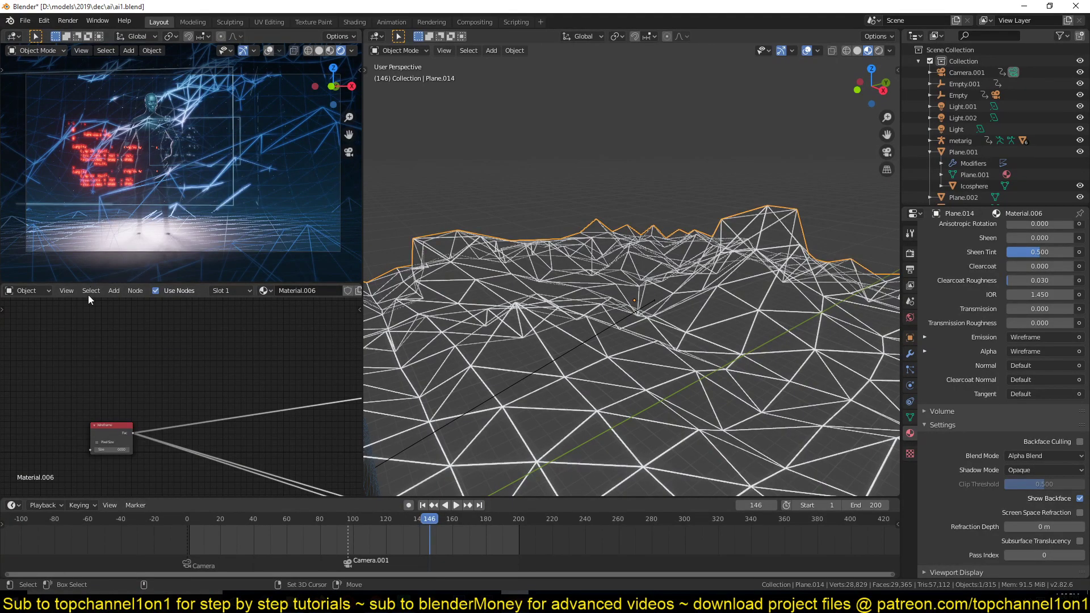
{"action": "key", "text": "shift+a"}
{"action": "mouse_move", "coordinate": [83, 344]}
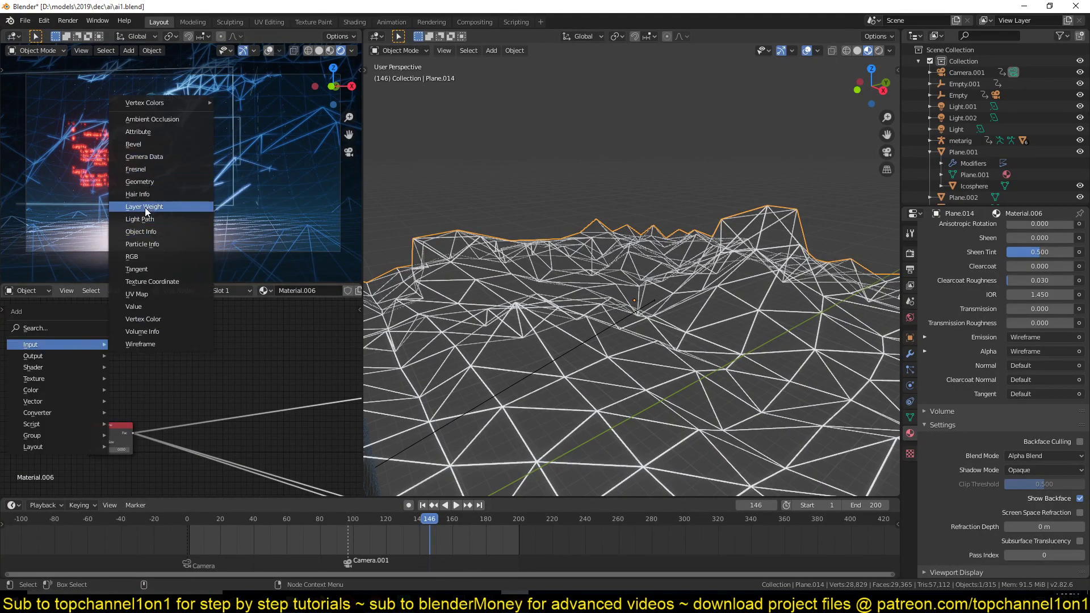
{"action": "left_click", "coordinate": [145, 207]}
{"action": "left_click", "coordinate": [103, 352]}
Preview the Layer Weight node's Fresnel output on the plane
{"action": "scroll", "coordinate": [341, 370], "scroll_direction": "up", "scroll_amount": 5}
{"action": "middle_click_drag", "start_coordinate": [506, 363], "coordinate": [625, 341]}
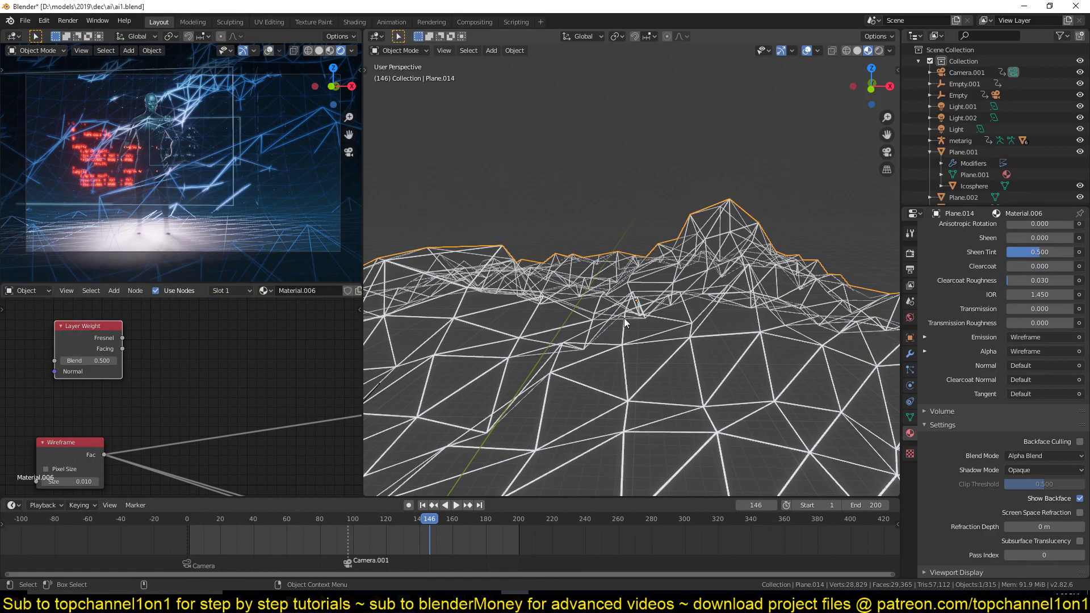
{"action": "middle_click_drag", "start_coordinate": [153, 413], "coordinate": [224, 404]}
{"action": "scroll", "coordinate": [224, 403], "scroll_direction": "up", "scroll_amount": 1}
{"action": "scroll", "coordinate": [146, 323], "scroll_direction": "down", "scroll_amount": 3}
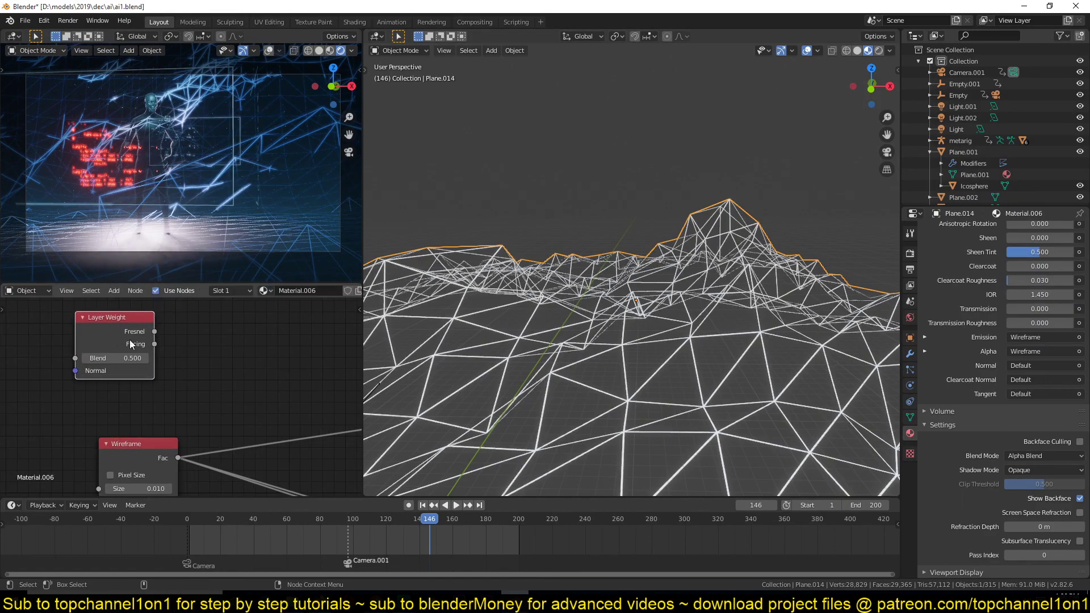
{"action": "left_click", "coordinate": [147, 366], "text": "ctrl+shift"}
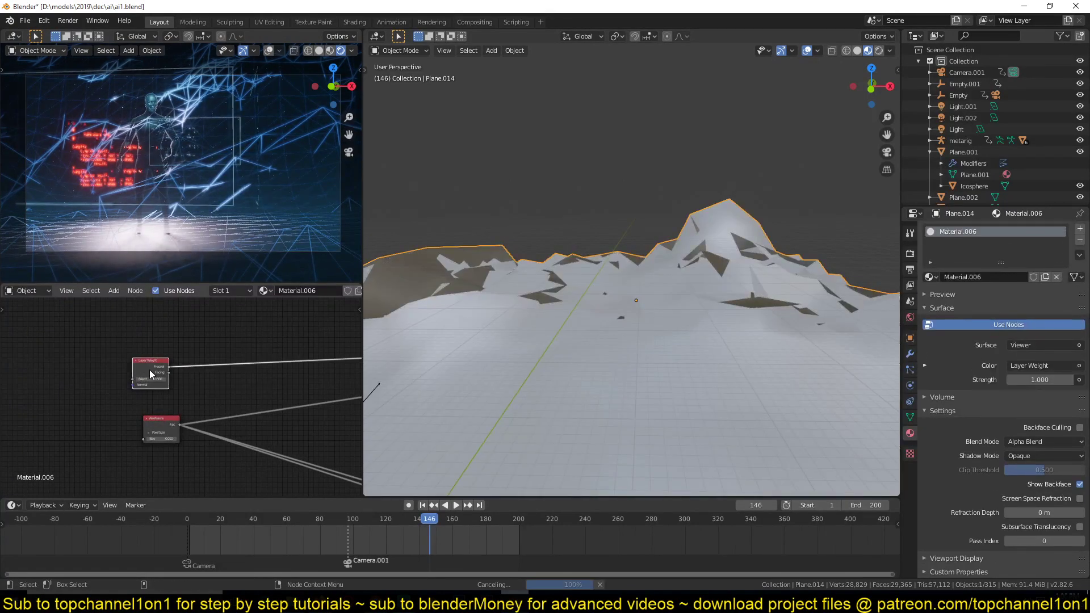
{"action": "mouse_move", "coordinate": [643, 307]}
{"action": "middle_mouse_down"}
{"action": "mouse_move", "coordinate": [707, 333]}
{"action": "mouse_move", "coordinate": [731, 328]}
{"action": "mouse_move", "coordinate": [695, 376]}
{"action": "mouse_move", "coordinate": [510, 331]}
{"action": "middle_mouse_up"}
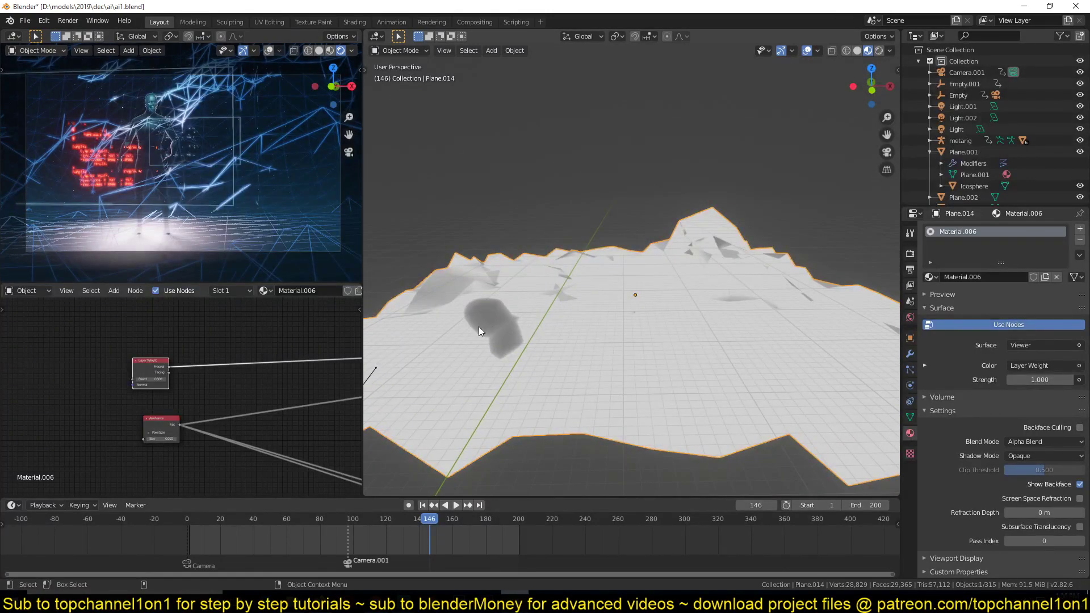
Disable Bloom in the Eevee render settings and inspect the Fresnel shading on the plane
{"action": "left_click", "coordinate": [910, 253]}
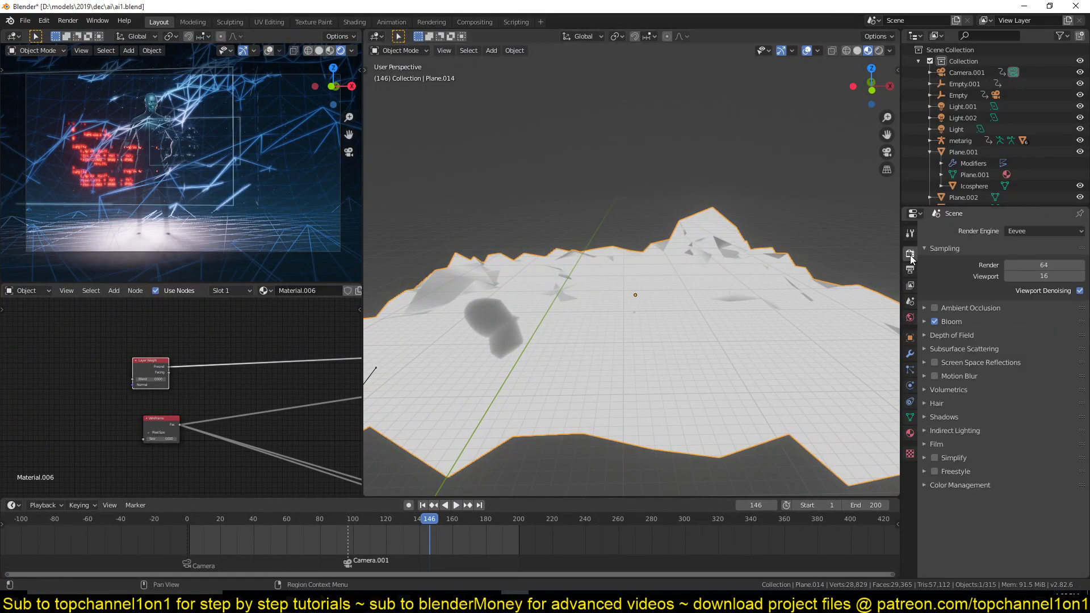
{"action": "left_click", "coordinate": [934, 321]}
{"action": "middle_click_drag", "start_coordinate": [641, 318], "coordinate": [638, 352]}
{"action": "scroll", "coordinate": [170, 375], "scroll_direction": "up", "scroll_amount": 2}
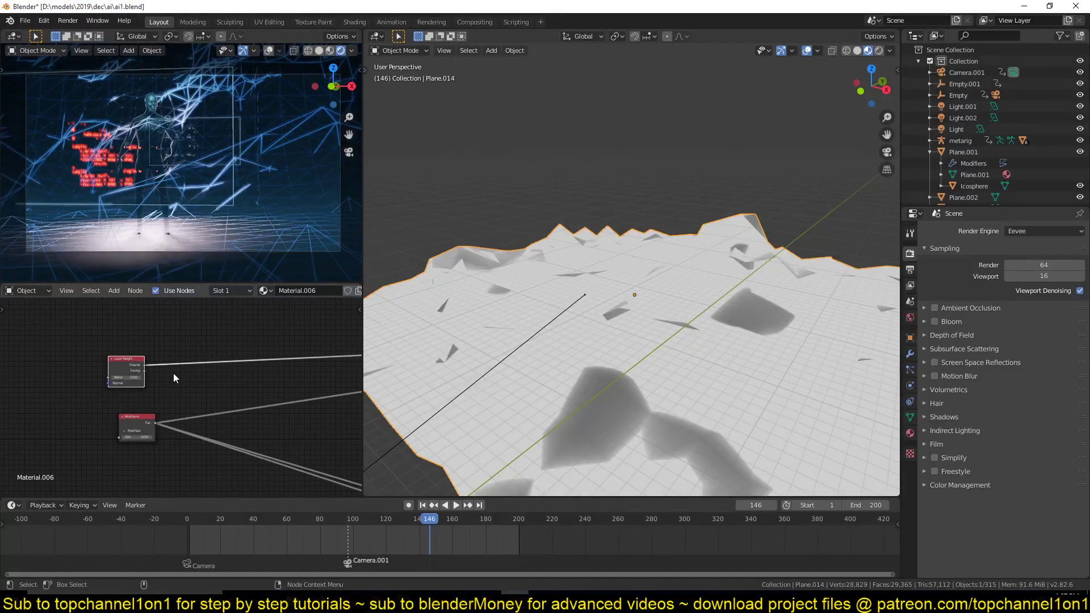
Insert a Math node set to Power after the Layer Weight's Fresnel output, with an exponent of 3.8
{"action": "key", "text": "shift+a"}
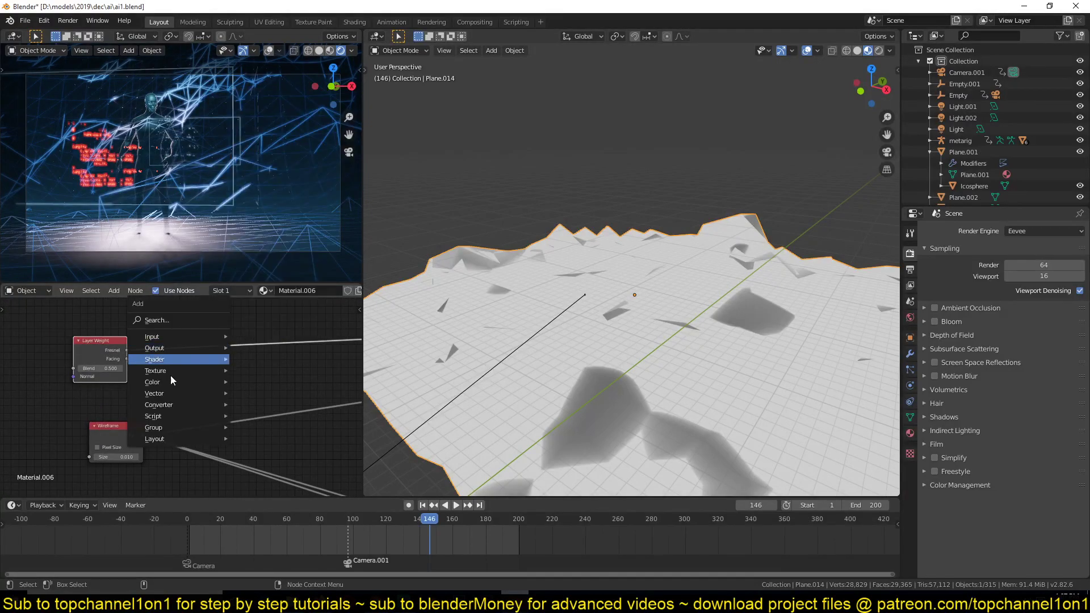
{"action": "mouse_move", "coordinate": [168, 403]}
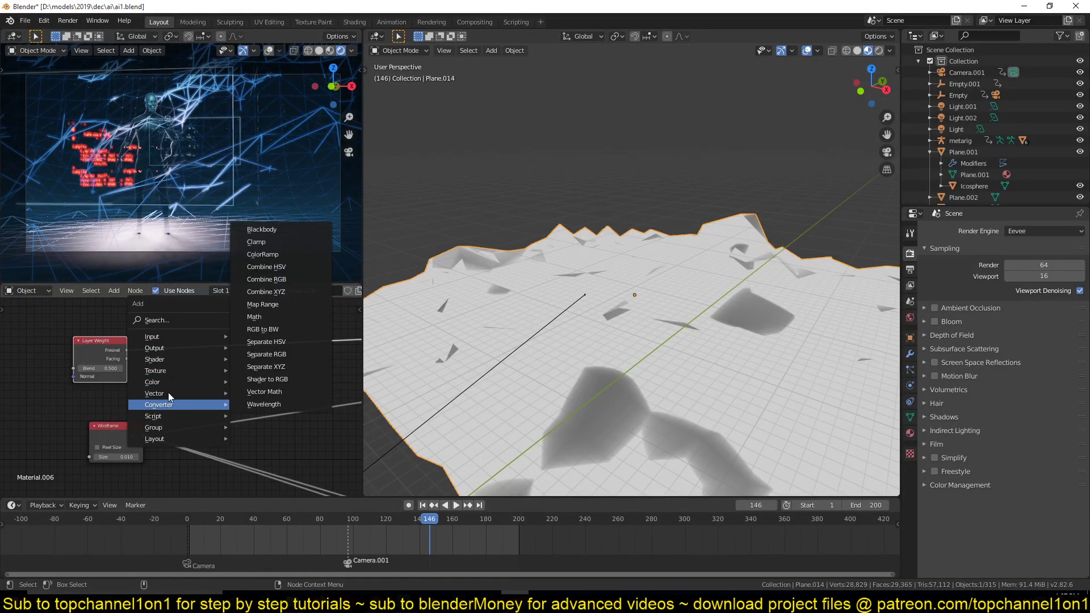
{"action": "left_click", "coordinate": [254, 316]}
{"action": "left_click", "coordinate": [225, 356]}
{"action": "left_click", "coordinate": [219, 355]}
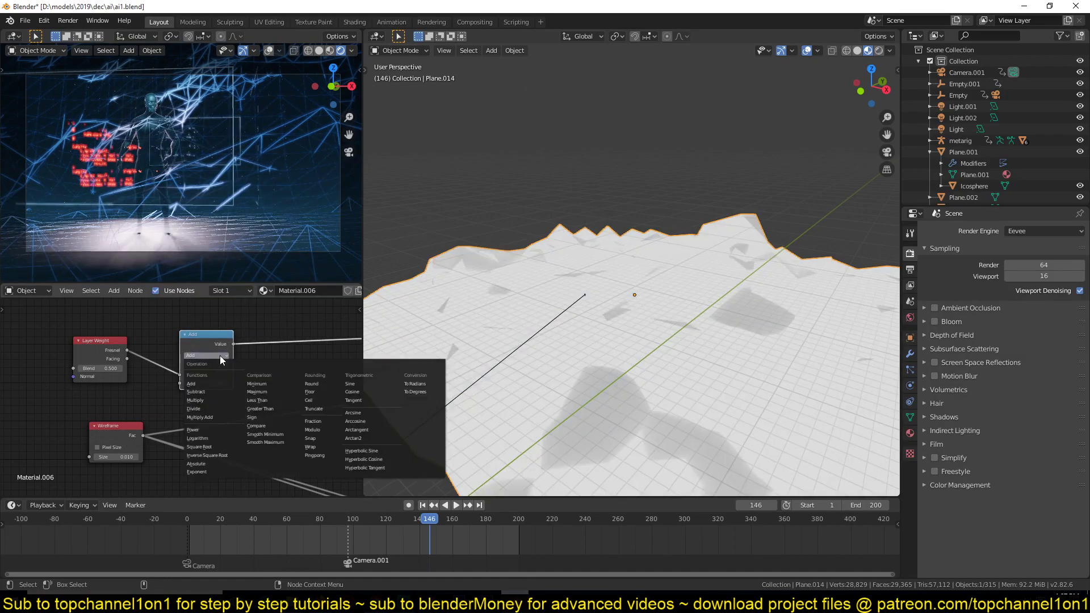
{"action": "left_click", "coordinate": [198, 429]}
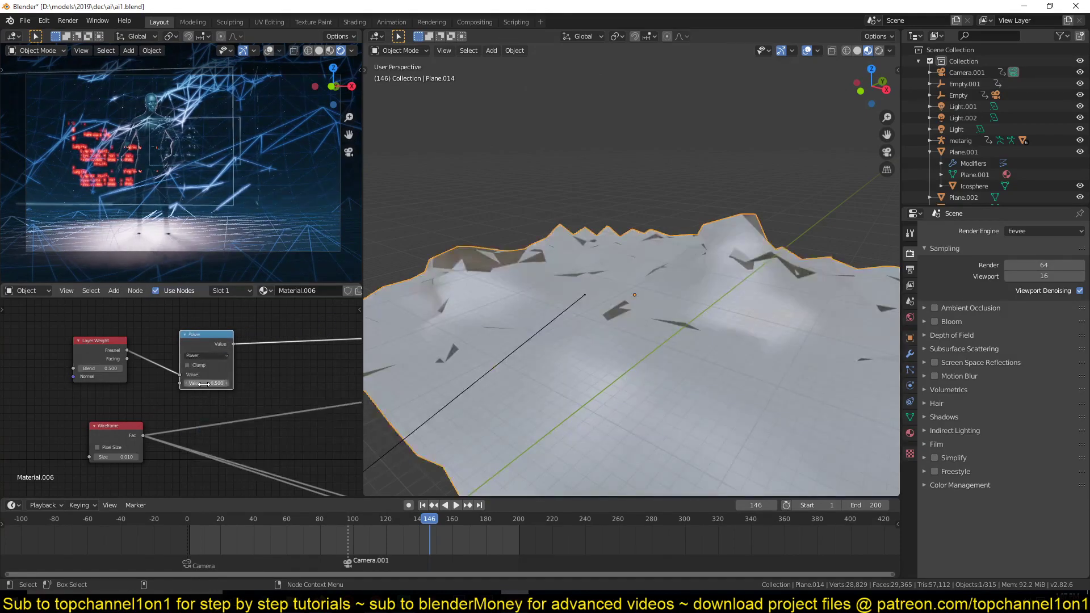
{"action": "left_click_drag", "start_coordinate": [206, 383], "coordinate": [235, 383]}
{"action": "middle_click_drag", "start_coordinate": [594, 289], "coordinate": [660, 276]}
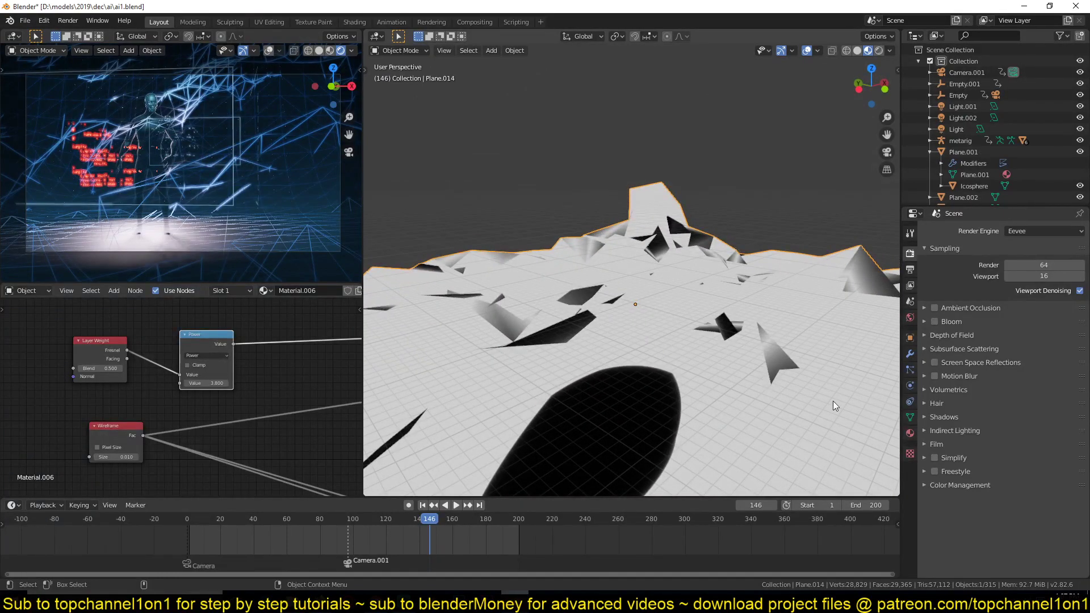
Compare the plane with Show Backface on and off, and leave the option disabled for the material
{"action": "left_click", "coordinate": [910, 433]}
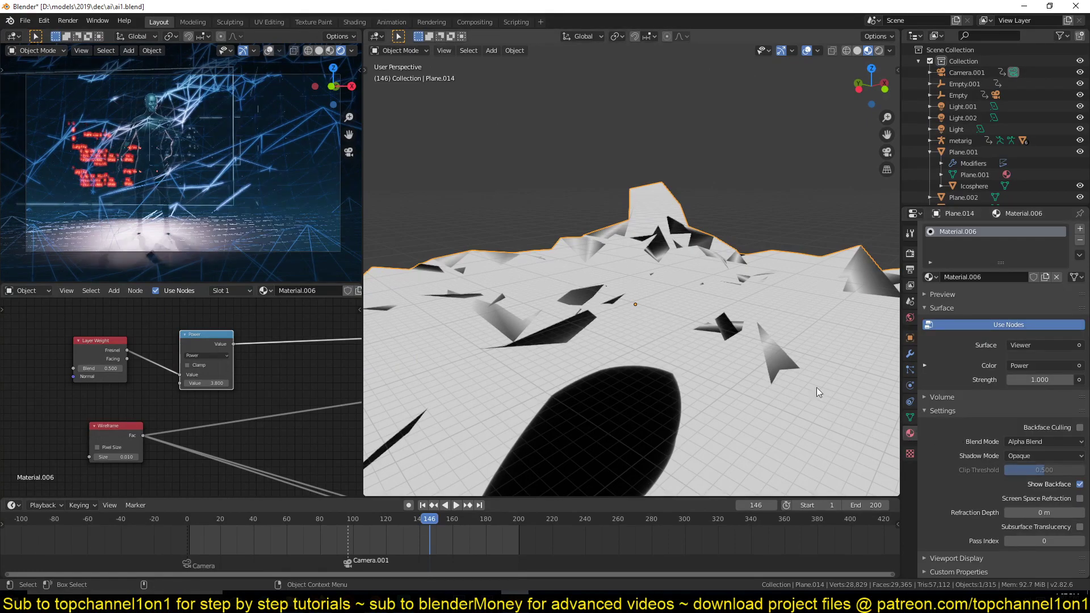
{"action": "left_click", "coordinate": [1079, 485]}
{"action": "middle_click_drag", "start_coordinate": [832, 430], "coordinate": [662, 426]}
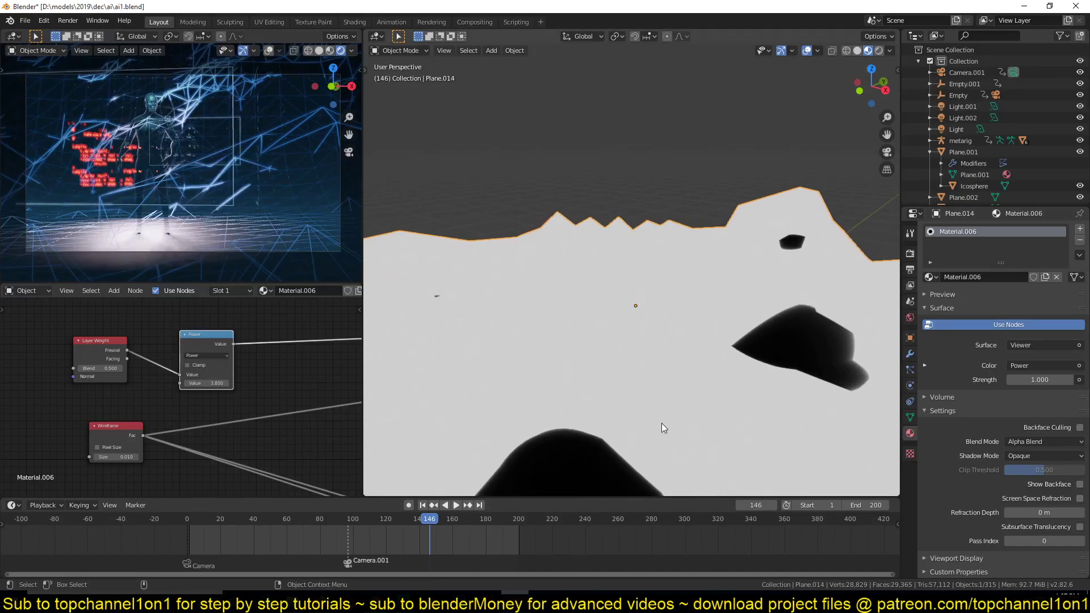
{"action": "left_click", "coordinate": [1079, 484]}
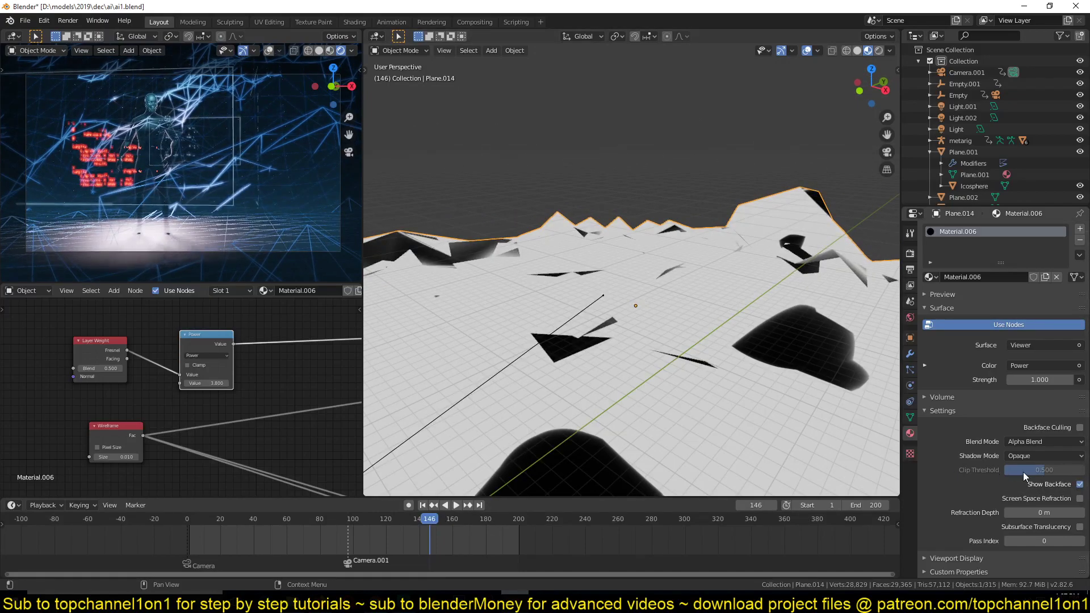
{"action": "left_click", "coordinate": [1079, 484]}
{"action": "left_click", "coordinate": [1079, 484]}
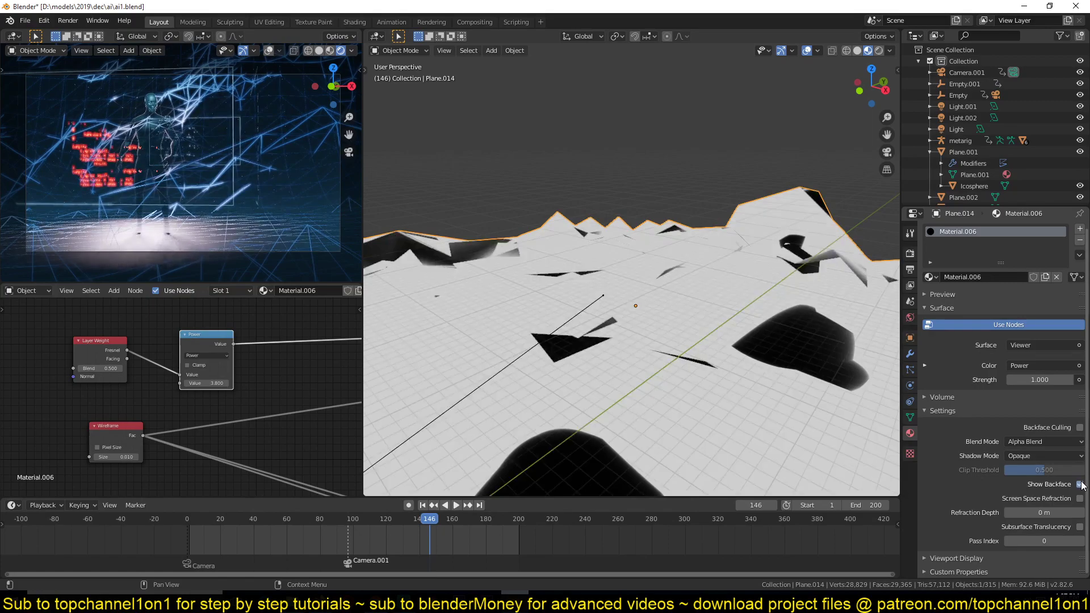
{"action": "middle_click_drag", "start_coordinate": [651, 294], "coordinate": [565, 343]}
{"action": "left_click", "coordinate": [1079, 484]}
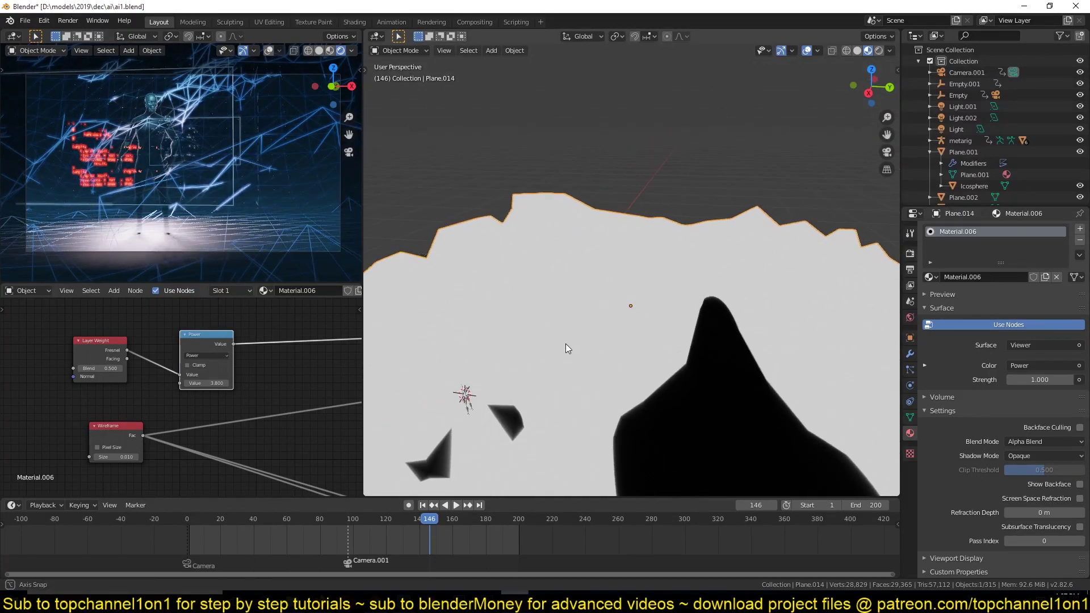
Move the Layer Weight and Power nodes together within the node layout and preview the Wireframe node's output on the plane
{"action": "scroll", "coordinate": [135, 349], "scroll_direction": "up", "scroll_amount": 3}
{"action": "left_click_drag", "start_coordinate": [102, 338], "coordinate": [58, 339], "text": "shift"}
{"action": "middle_click_drag", "start_coordinate": [548, 348], "coordinate": [533, 360]}
{"action": "scroll", "coordinate": [188, 374], "scroll_direction": "down", "scroll_amount": 3}
{"action": "left_click_drag", "start_coordinate": [44, 329], "coordinate": [221, 390]}
{"action": "key", "text": "g"}
{"action": "left_click", "coordinate": [133, 368]}
{"action": "left_click", "coordinate": [121, 410]}
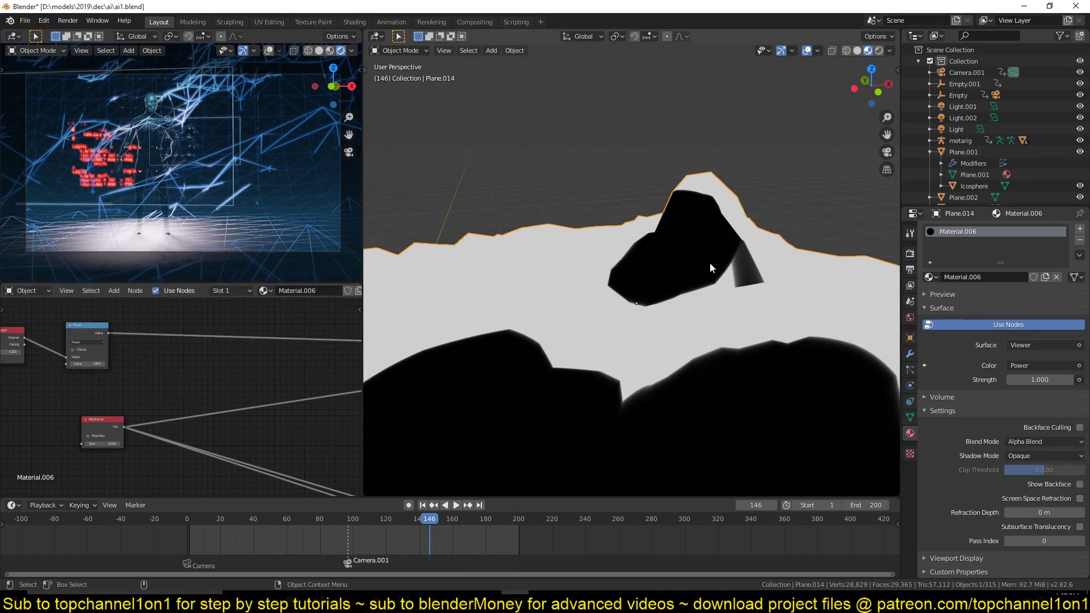
{"action": "left_click", "coordinate": [104, 431], "text": "ctrl+shift"}
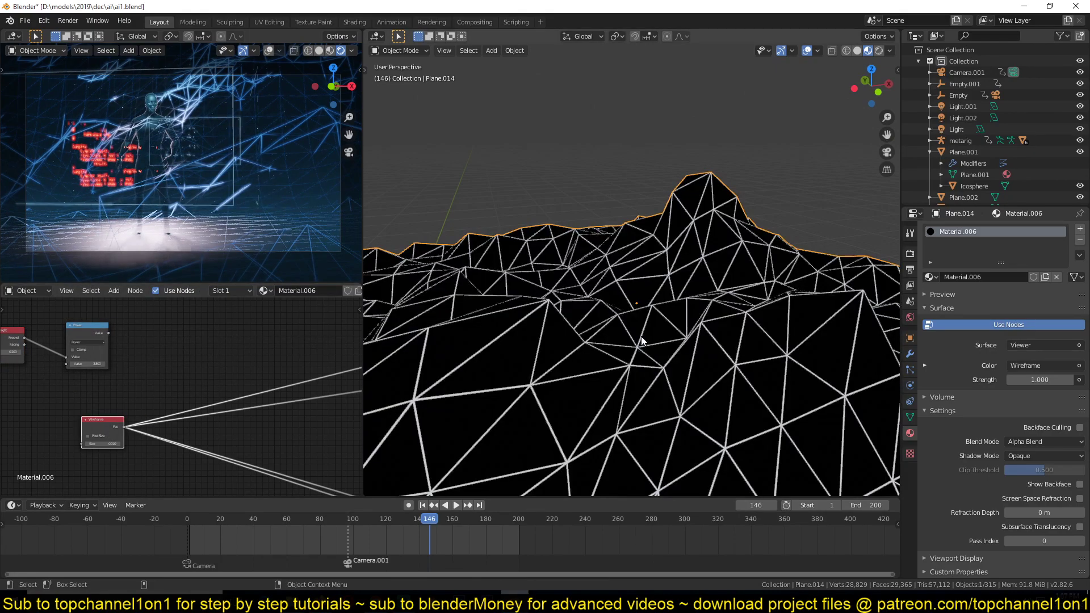
Add a Math node, link the Power and Wireframe outputs to its two inputs, and preview its Add result on the plane
{"action": "key", "text": "shift+a"}
{"action": "mouse_move", "coordinate": [151, 366]}
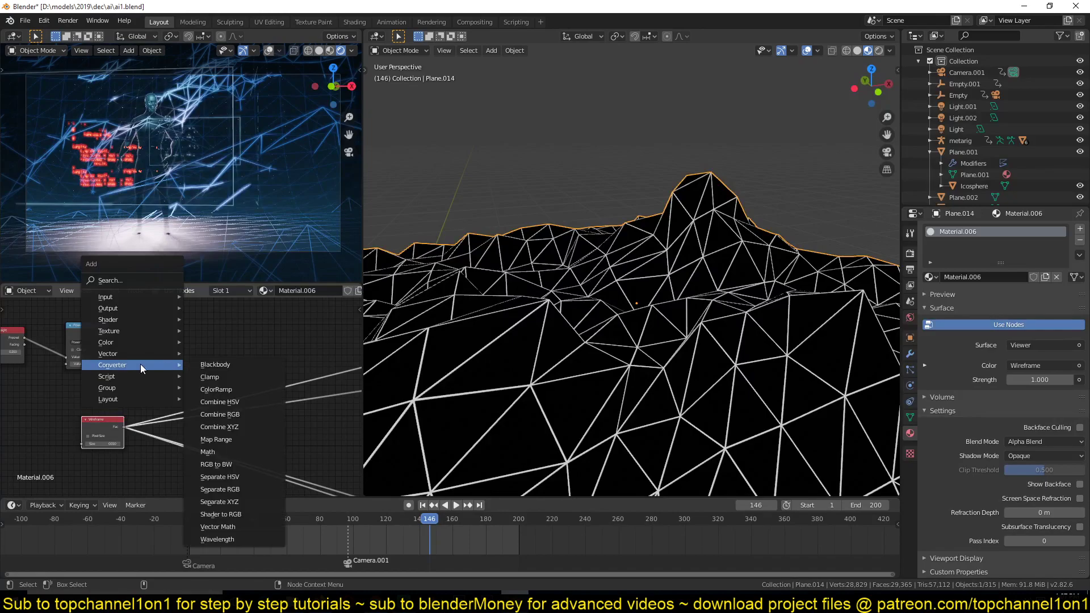
{"action": "left_click", "coordinate": [207, 452]}
{"action": "left_click", "coordinate": [162, 364]}
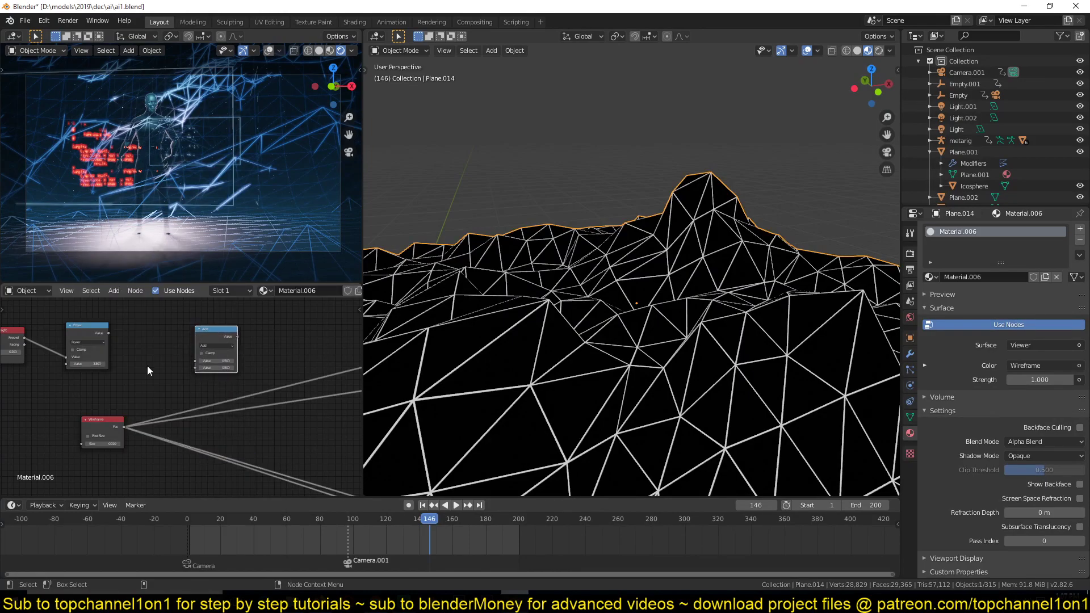
{"action": "scroll", "coordinate": [122, 383], "scroll_direction": "up", "scroll_amount": 1}
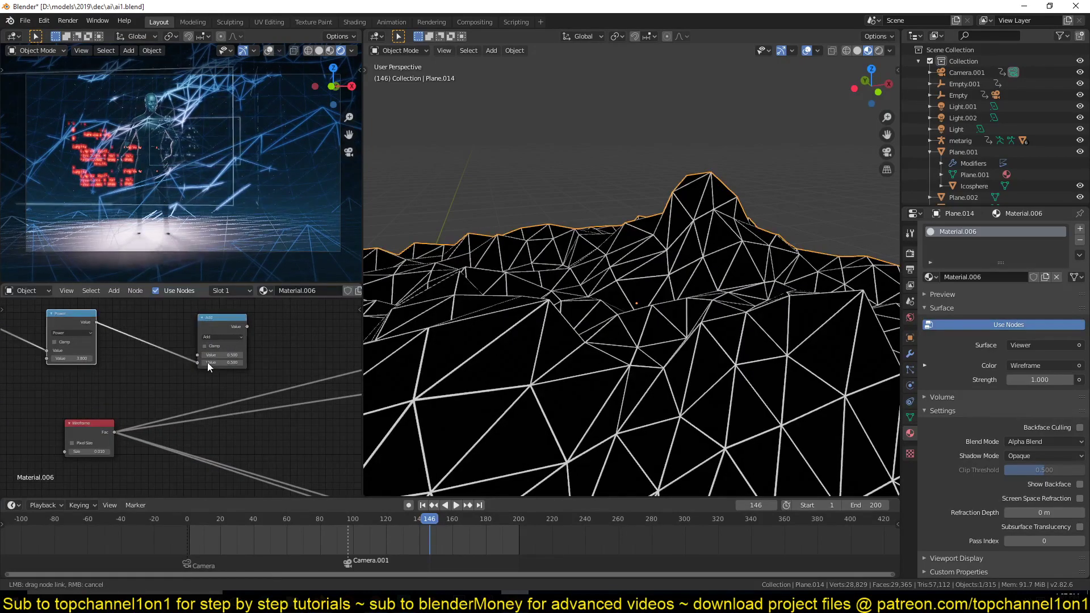
{"action": "left_click_drag", "start_coordinate": [111, 432], "coordinate": [198, 362]}
{"action": "left_click", "coordinate": [223, 326], "text": "ctrl+shift"}
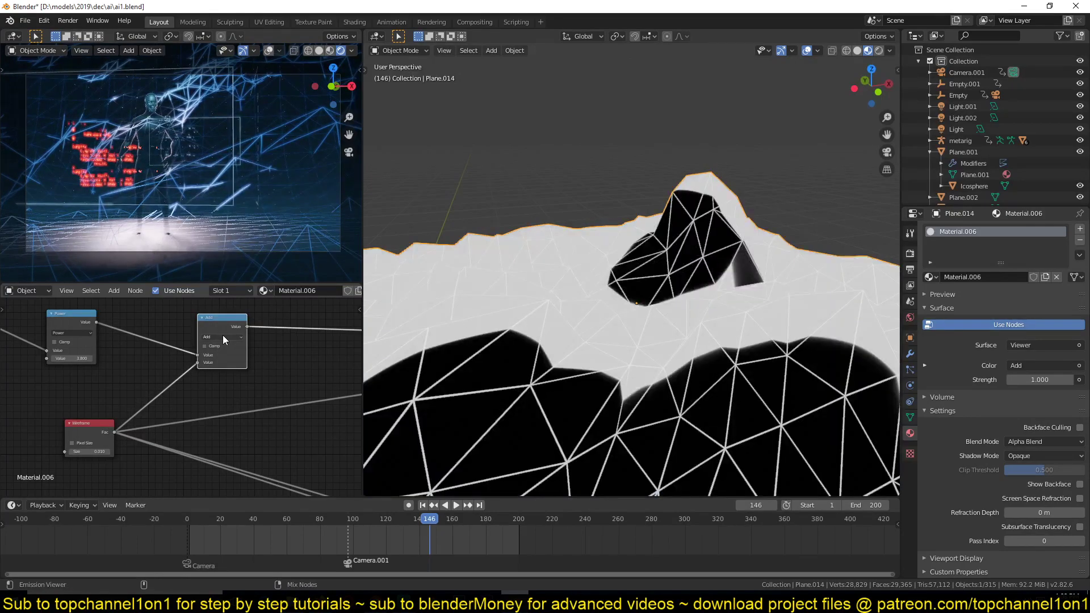
{"action": "middle_click_drag", "start_coordinate": [655, 309], "coordinate": [680, 317]}
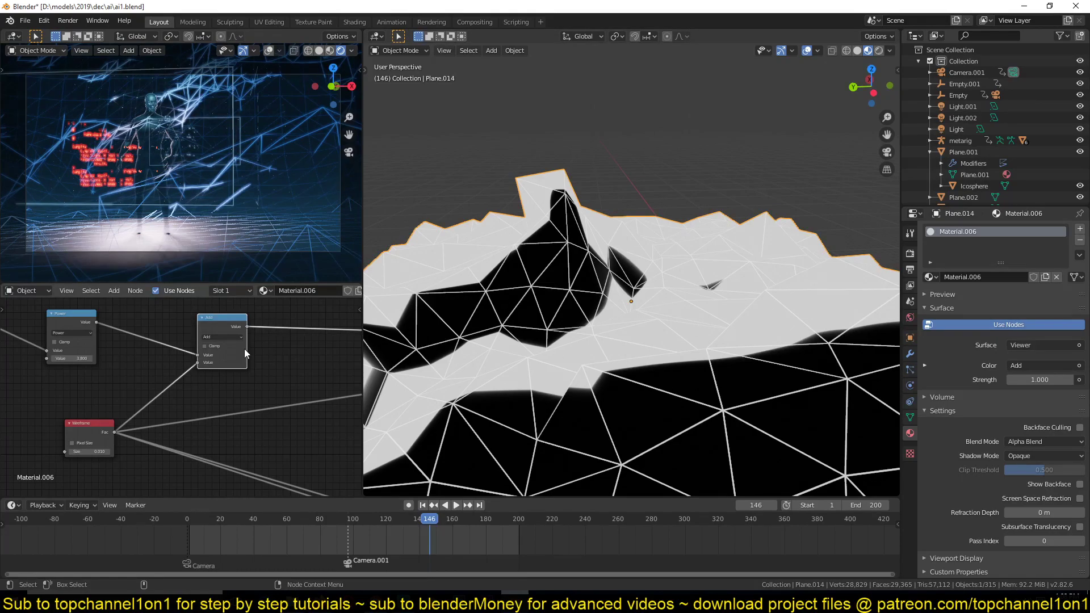
Set the new Math node's operation to Multiply and inspect the masked wireframe across the plane
{"action": "left_click", "coordinate": [235, 336]}
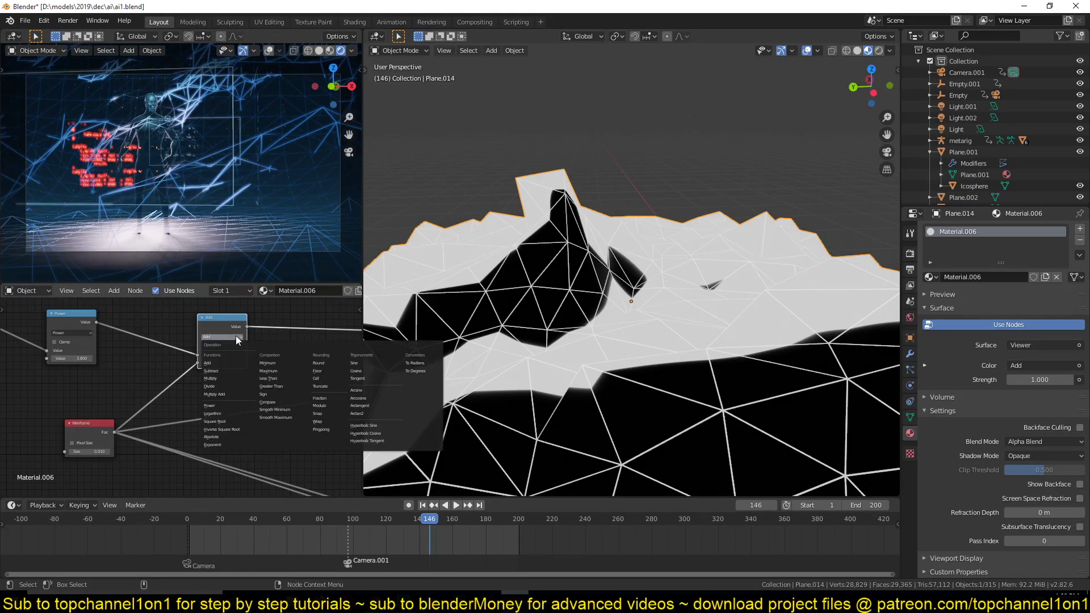
{"action": "left_click", "coordinate": [223, 377]}
{"action": "mouse_move", "coordinate": [591, 346]}
{"action": "middle_mouse_down"}
{"action": "mouse_move", "coordinate": [713, 331]}
{"action": "mouse_move", "coordinate": [646, 337]}
{"action": "mouse_move", "coordinate": [549, 322]}
{"action": "mouse_move", "coordinate": [602, 365]}
{"action": "mouse_move", "coordinate": [600, 352]}
{"action": "middle_mouse_up"}
{"action": "scroll", "coordinate": [602, 363], "scroll_direction": "down", "scroll_amount": 1}
{"action": "scroll", "coordinate": [600, 352], "scroll_direction": "up", "scroll_amount": 1}
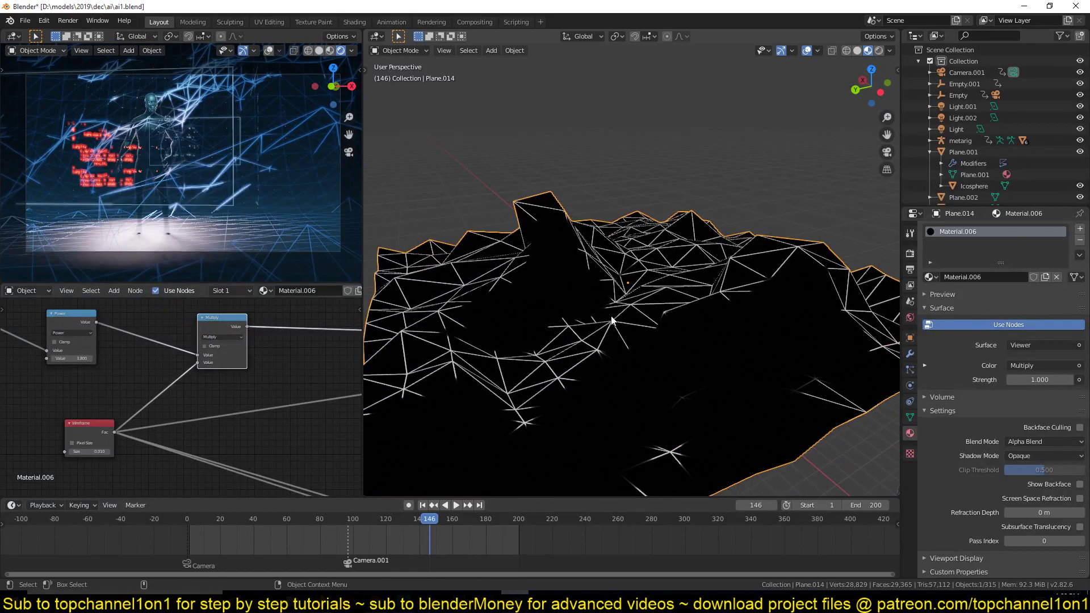
{"action": "middle_click_drag", "start_coordinate": [553, 358], "coordinate": [633, 308]}
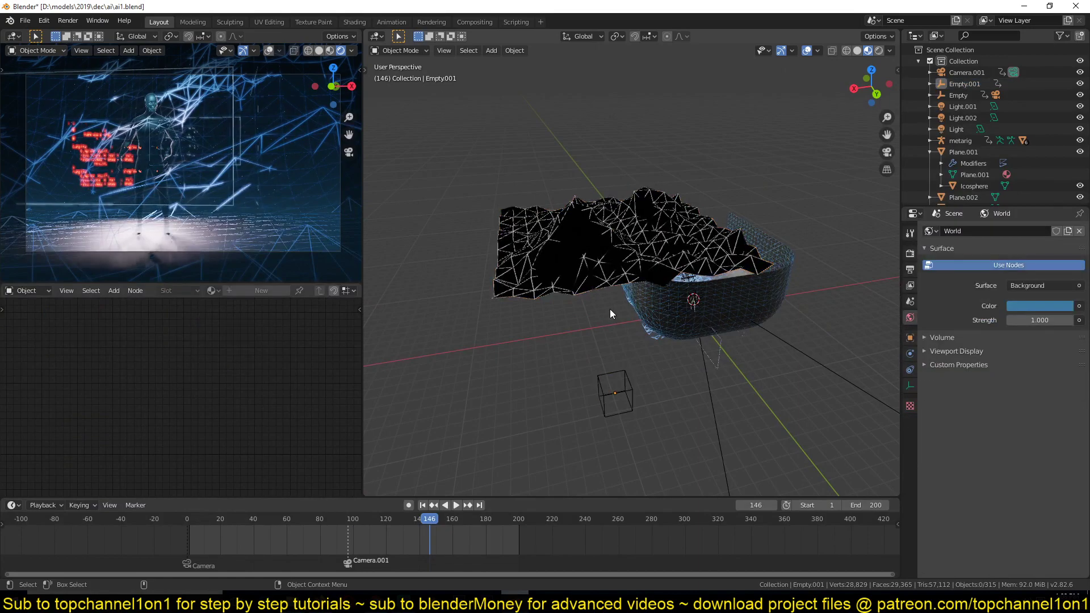
Play the animation with the cube-shaped empty selected to examine the plane's moving surface, and reselect the plane
{"action": "left_click", "coordinate": [623, 400]}
{"action": "key", "text": "space"}
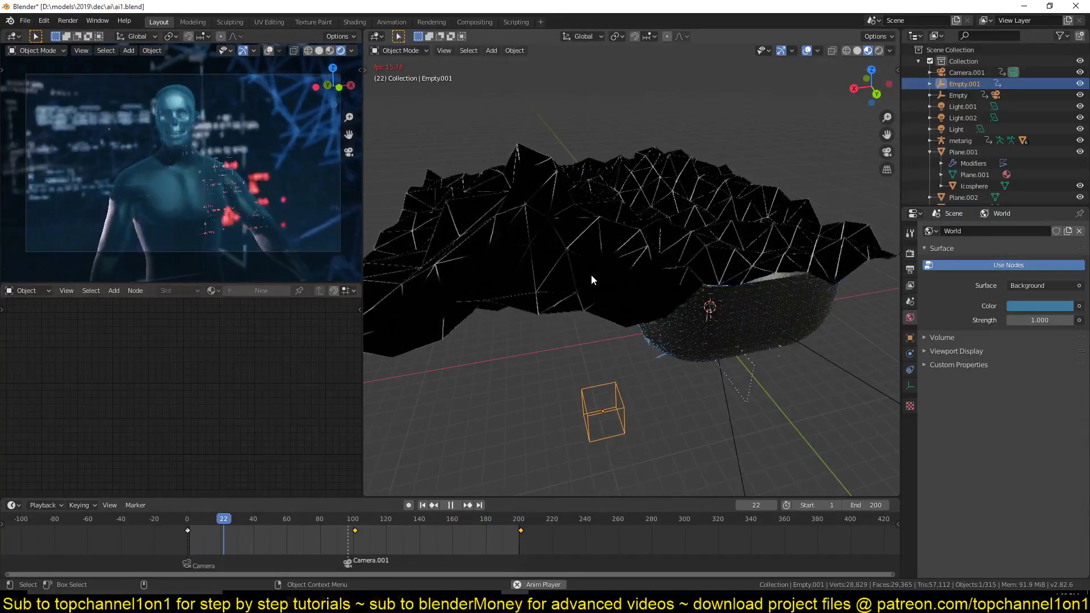
{"action": "key", "text": "space"}
{"action": "left_click", "coordinate": [559, 284]}
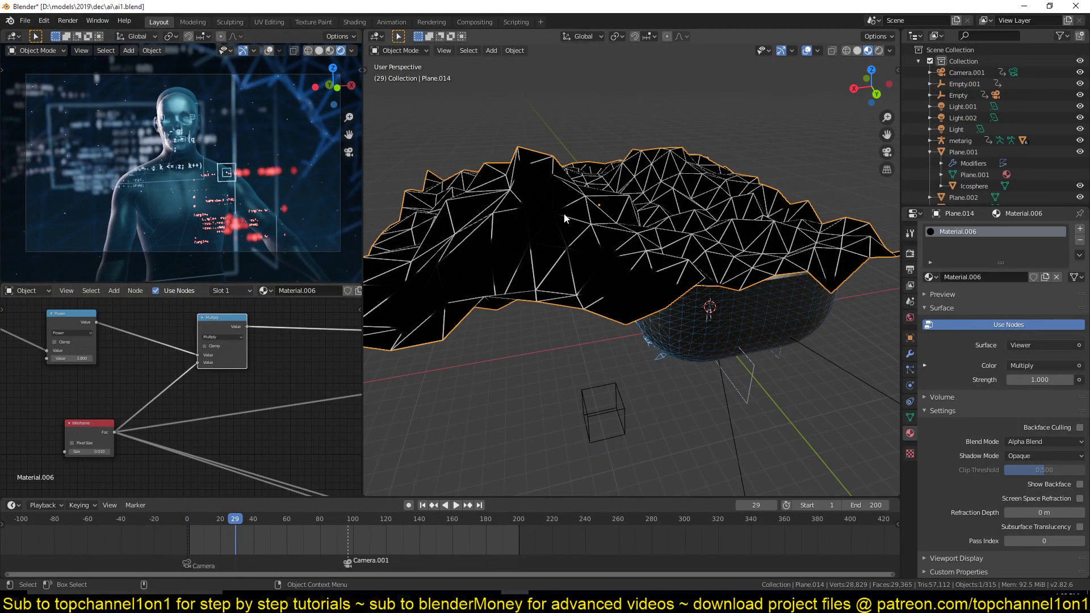
Move the Multiply node level with the Principled BSDF and insert a ColorRamp node after its output
{"action": "middle_click_drag", "start_coordinate": [586, 241], "coordinate": [699, 271]}
{"action": "scroll", "coordinate": [309, 376], "scroll_direction": "down", "scroll_amount": 6}
{"action": "middle_click_drag", "start_coordinate": [318, 361], "coordinate": [215, 350]}
{"action": "scroll", "coordinate": [170, 334], "scroll_direction": "up", "scroll_amount": 2}
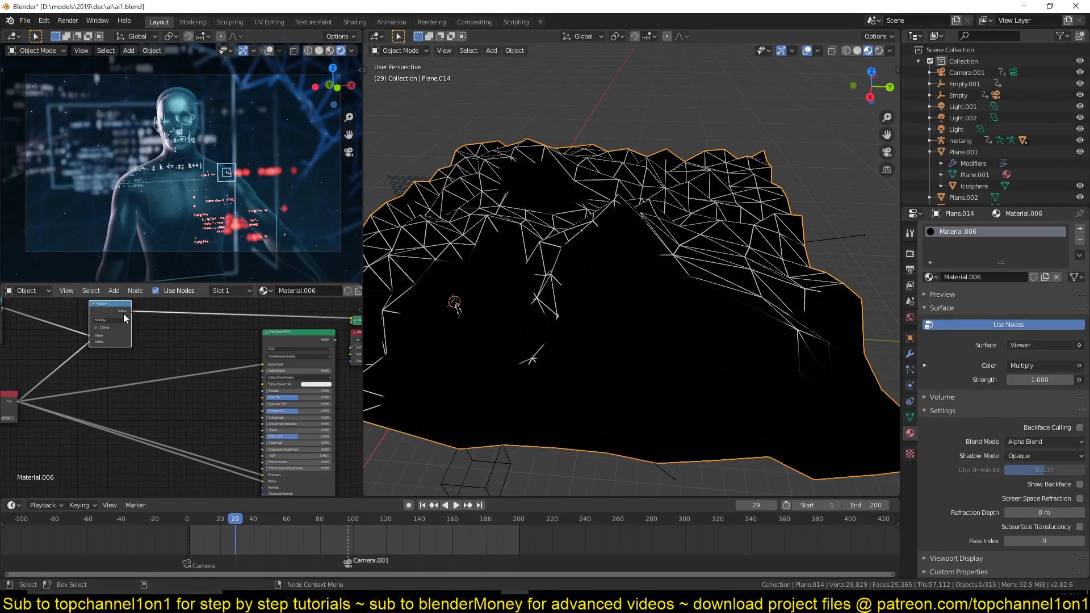
{"action": "left_click_drag", "start_coordinate": [114, 325], "coordinate": [115, 359]}
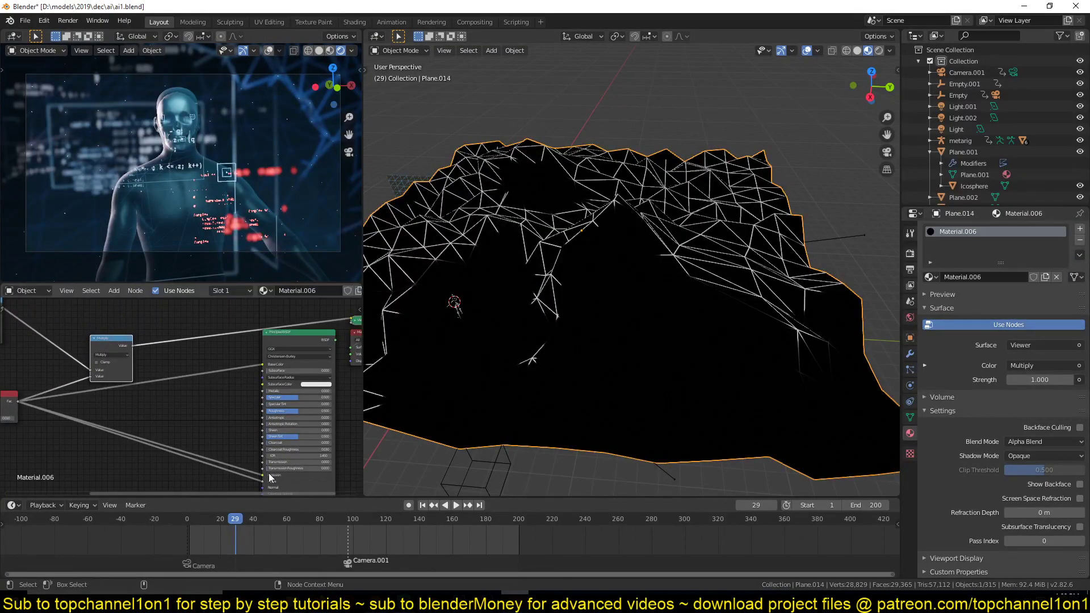
{"action": "middle_click_drag", "start_coordinate": [607, 299], "coordinate": [533, 285]}
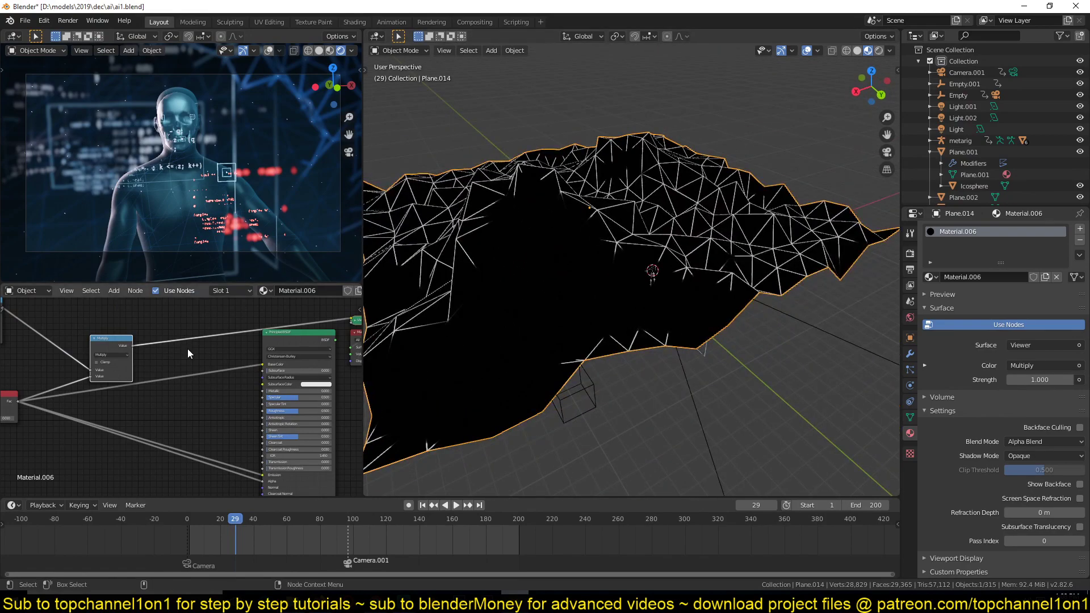
{"action": "scroll", "coordinate": [187, 348], "scroll_direction": "up", "scroll_amount": 1}
{"action": "key", "text": "shift+a"}
{"action": "mouse_move", "coordinate": [182, 352]}
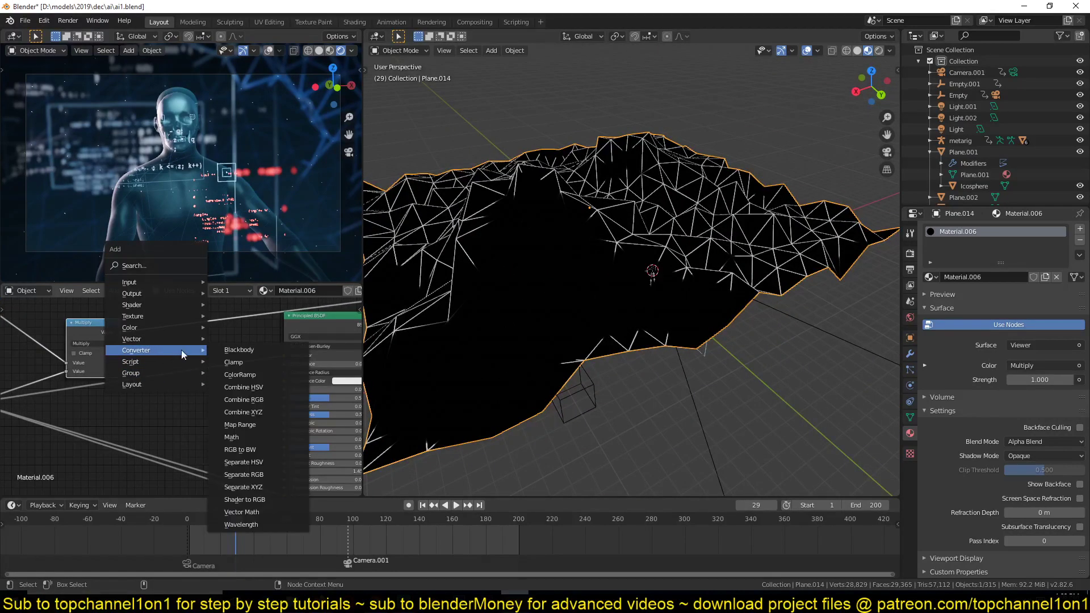
{"action": "left_click", "coordinate": [250, 375]}
{"action": "left_click", "coordinate": [165, 325]}
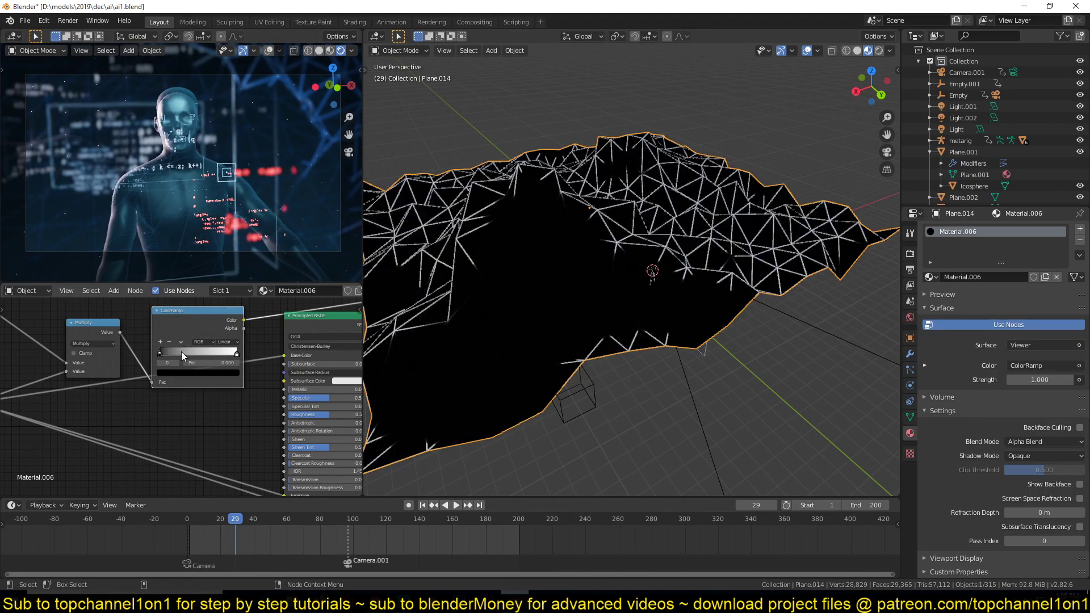
Set the ColorRamp's white stop to light cyan with hue 0.517 and saturation 0.562
{"action": "scroll", "coordinate": [182, 352], "scroll_direction": "up", "scroll_amount": 3}
{"action": "left_click", "coordinate": [353, 414]}
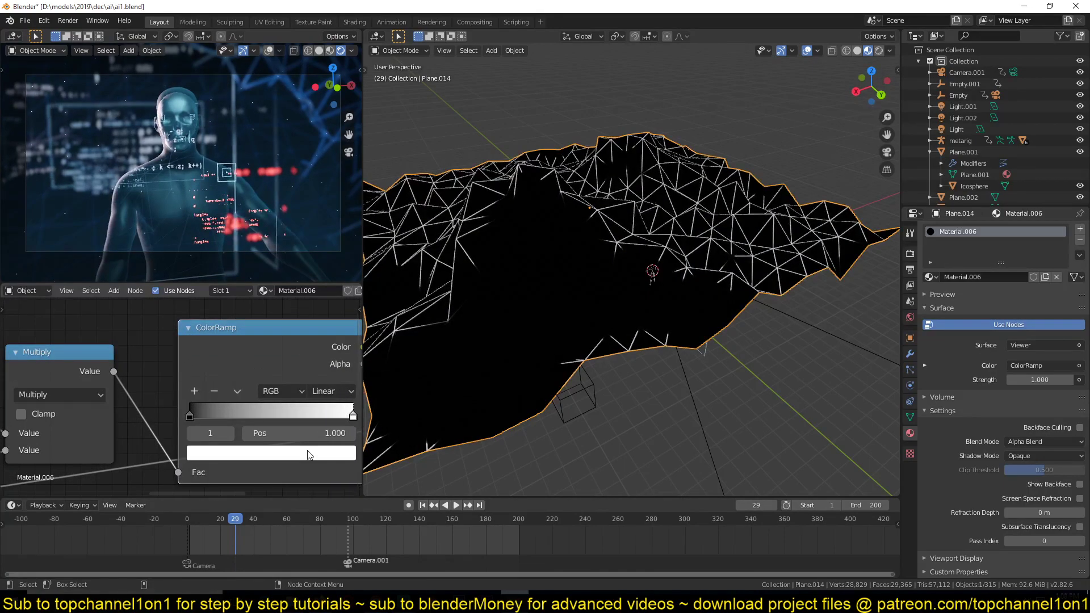
{"action": "left_click", "coordinate": [309, 454]}
{"action": "left_click", "coordinate": [255, 255]}
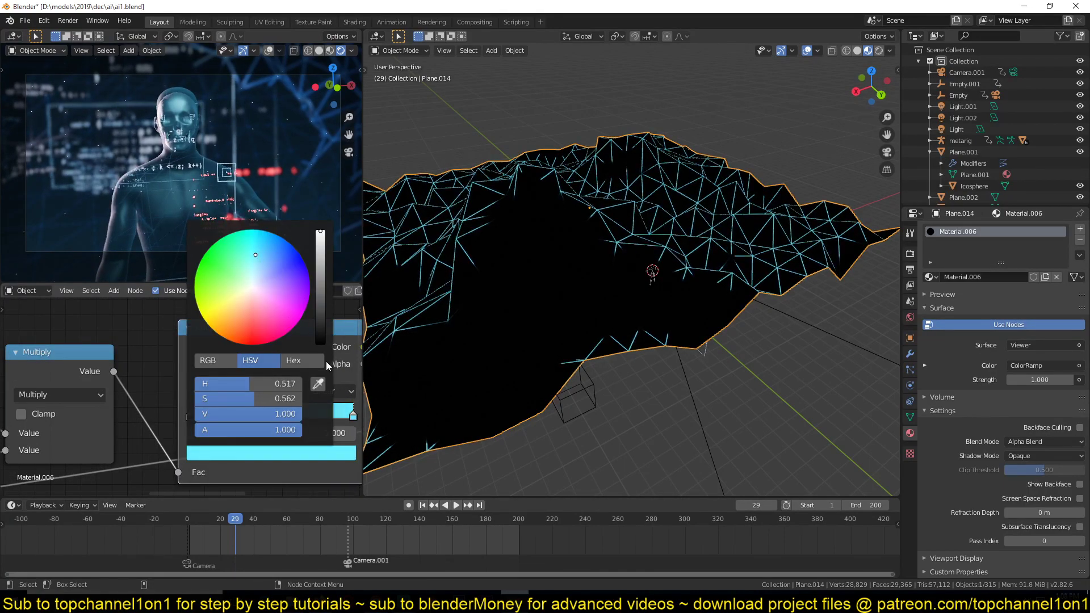
{"action": "scroll", "coordinate": [681, 382], "scroll_direction": "down", "scroll_amount": 4}
{"action": "scroll", "coordinate": [761, 348], "scroll_direction": "up", "scroll_amount": 2}
{"action": "scroll", "coordinate": [279, 379], "scroll_direction": "down", "scroll_amount": 5}
{"action": "middle_click_drag", "start_coordinate": [281, 375], "coordinate": [291, 372]}
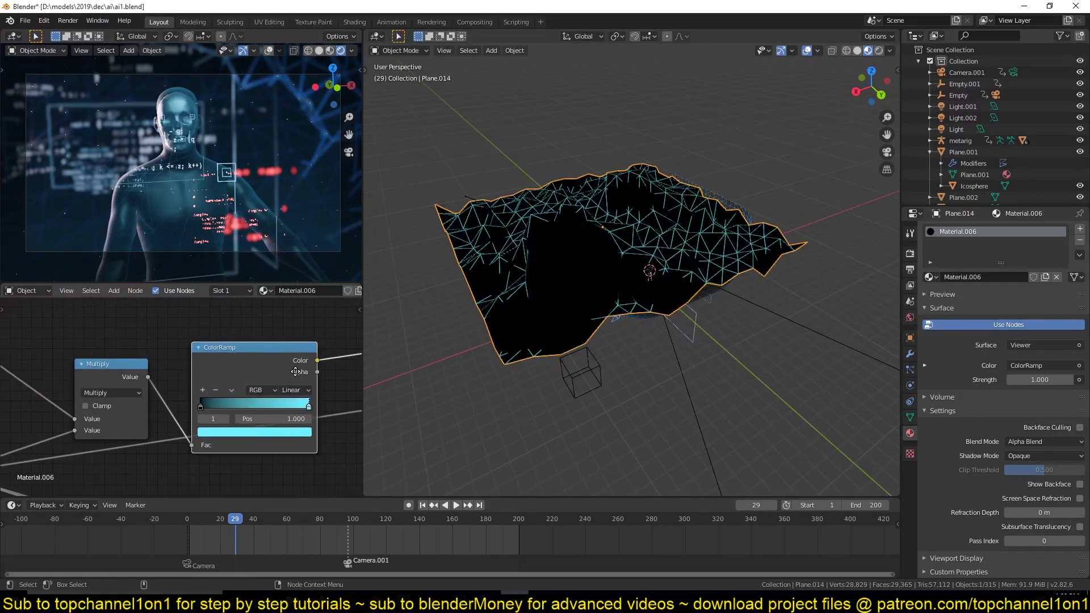
Shift the Multiply and ColorRamp nodes together and insert a Hue Saturation Value node after the ColorRamp
{"action": "scroll", "coordinate": [188, 377], "scroll_direction": "down", "scroll_amount": 2}
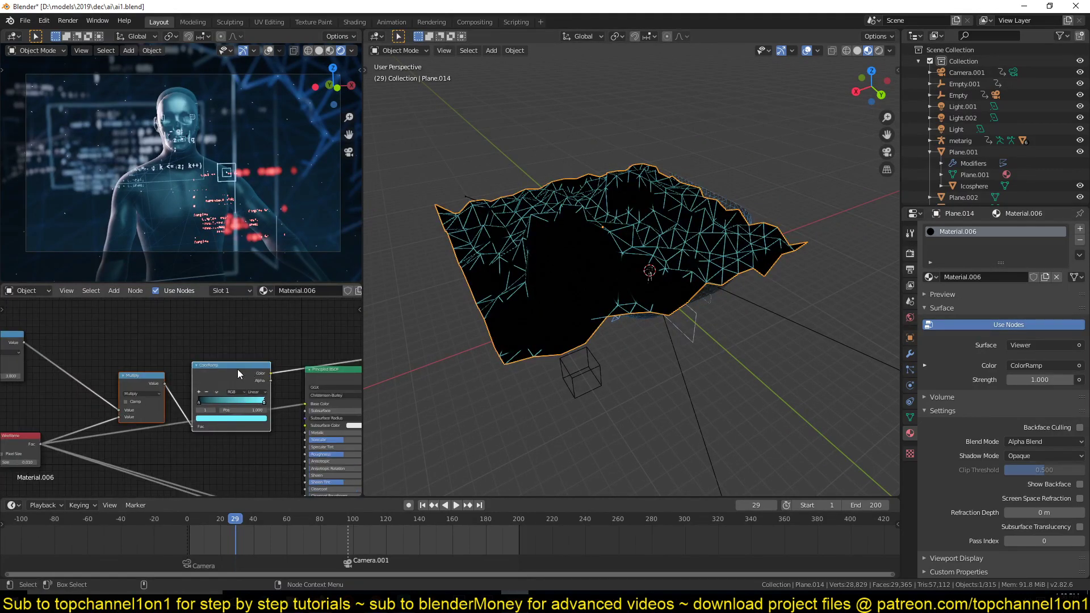
{"action": "left_click_drag", "start_coordinate": [244, 371], "coordinate": [158, 336]}
{"action": "key", "text": "shift+a"}
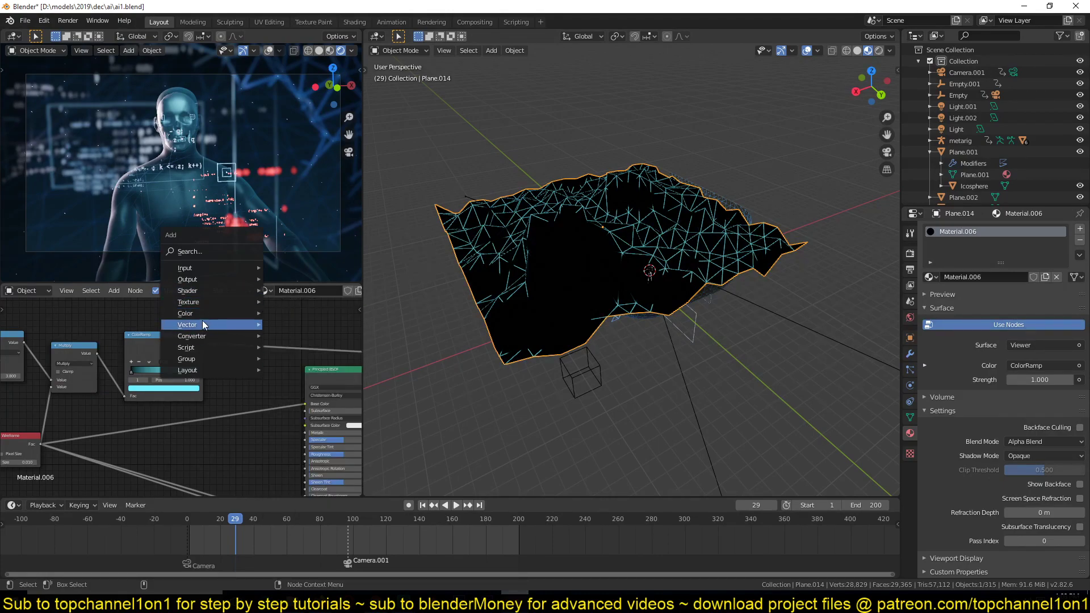
{"action": "mouse_move", "coordinate": [210, 314]}
{"action": "left_click", "coordinate": [316, 339]}
{"action": "left_click", "coordinate": [272, 370]}
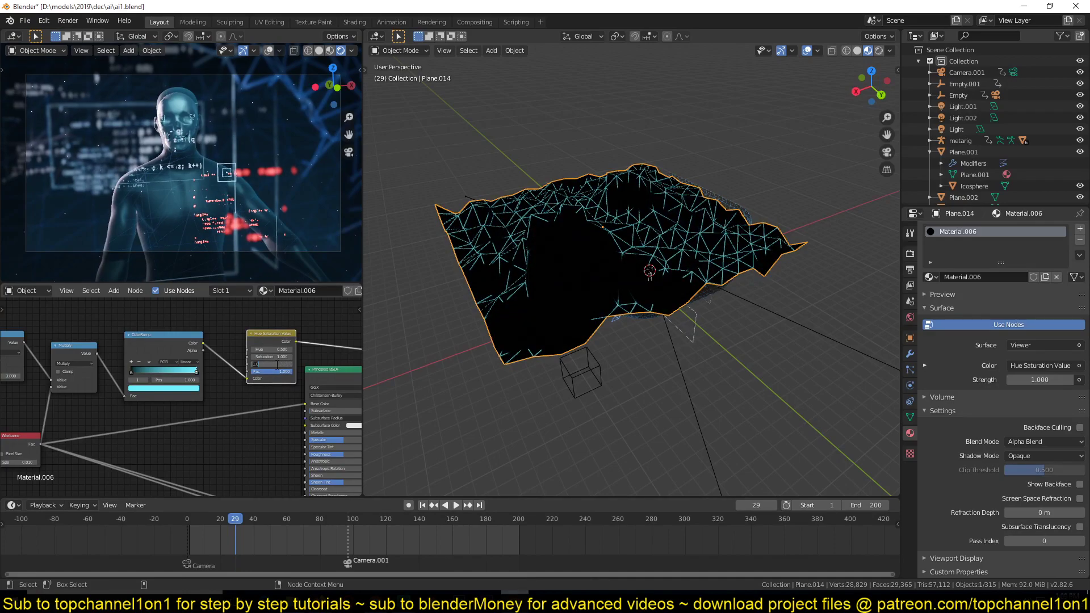
Unlink the Wireframe from the Principled BSDF's Emission and raise Value on the Hue Saturation Value node to brighten the wires
{"action": "middle_click_drag", "start_coordinate": [227, 409], "coordinate": [203, 377]}
{"action": "middle_click_drag", "start_coordinate": [275, 435], "coordinate": [268, 418]}
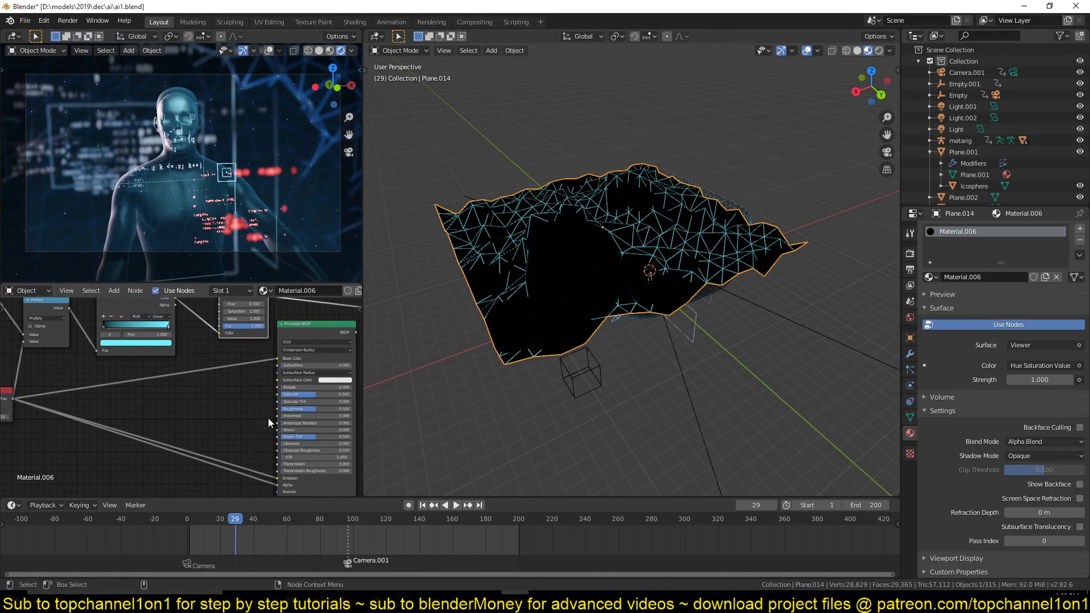
{"action": "left_click_drag", "start_coordinate": [173, 301], "coordinate": [278, 485]}
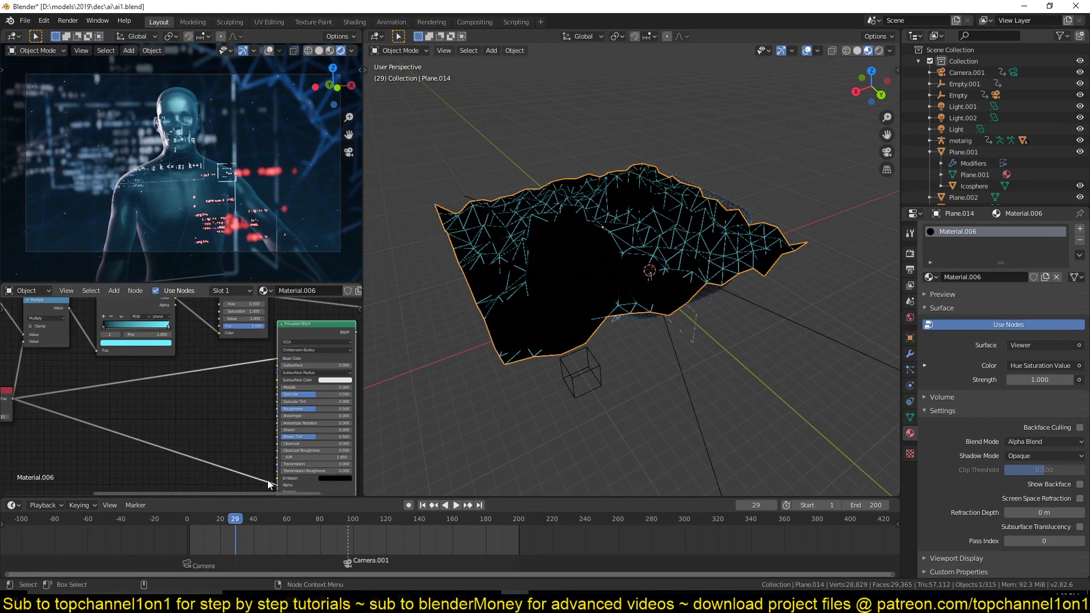
{"action": "left_click", "coordinate": [325, 478]}
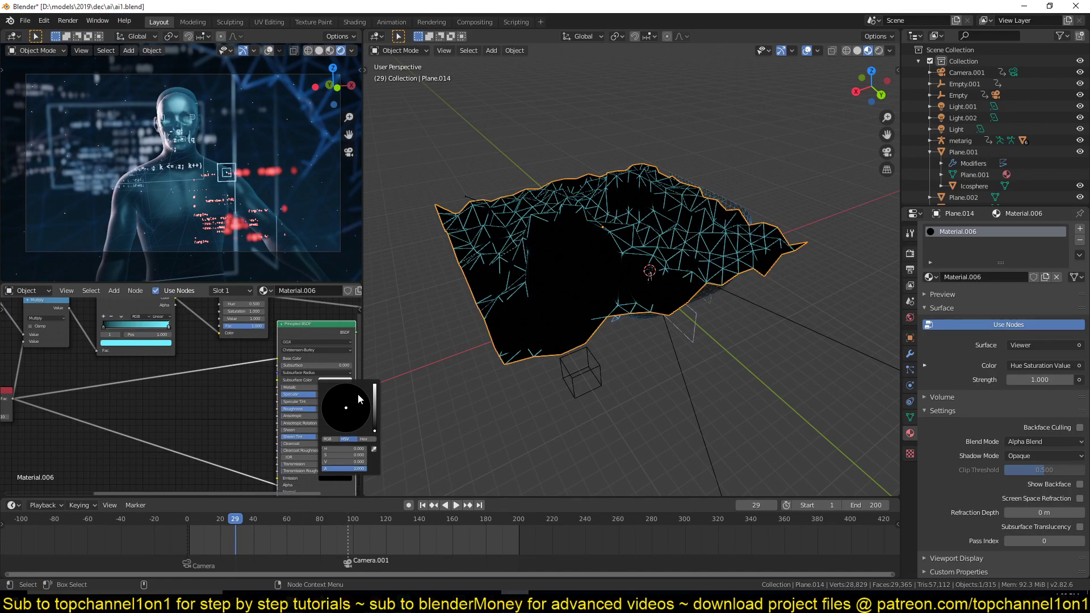
{"action": "middle_click_drag", "start_coordinate": [197, 342], "coordinate": [183, 369]}
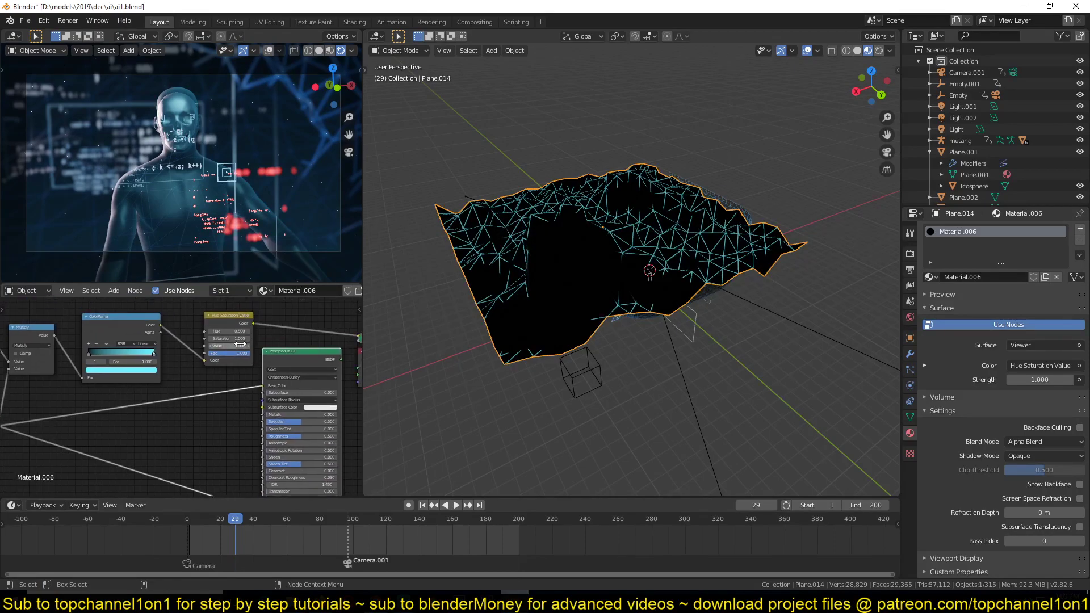
{"action": "key", "text": "Return"}
Link the Hue Saturation Value node's Color to the Principled BSDF's Emission and preview the shader on the plane
{"action": "middle_click_drag", "start_coordinate": [252, 323], "coordinate": [258, 301]}
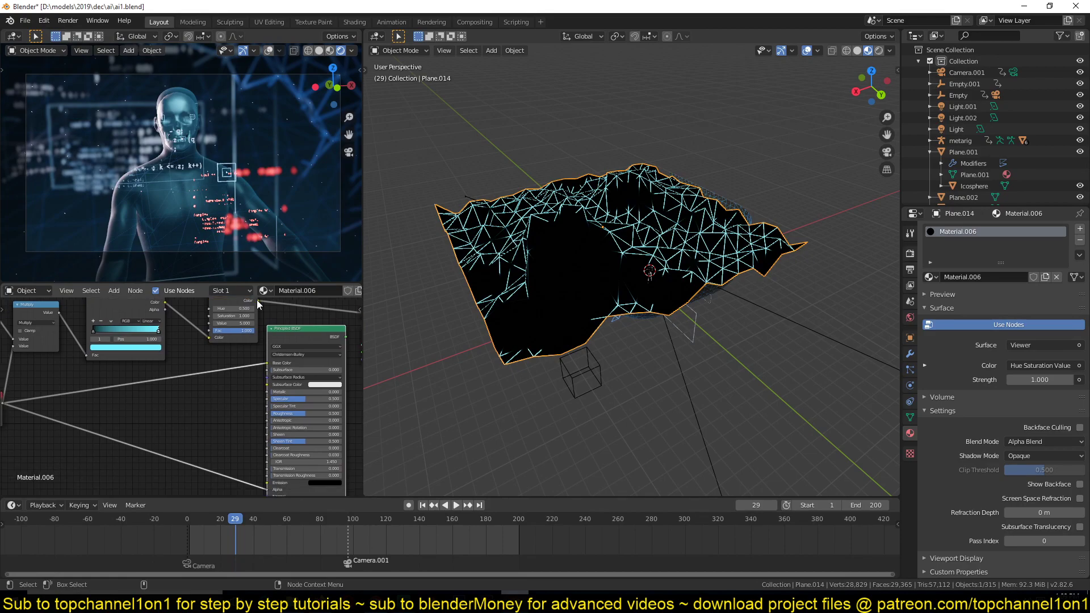
{"action": "scroll", "coordinate": [226, 323], "scroll_direction": "down", "scroll_amount": 1}
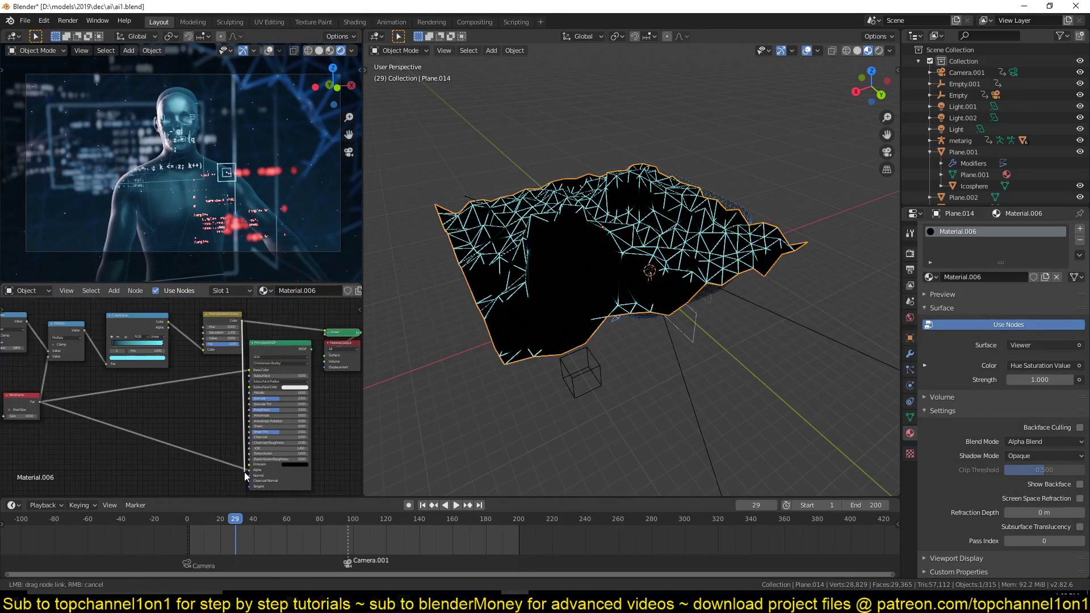
{"action": "left_click_drag", "start_coordinate": [253, 468], "coordinate": [250, 469]}
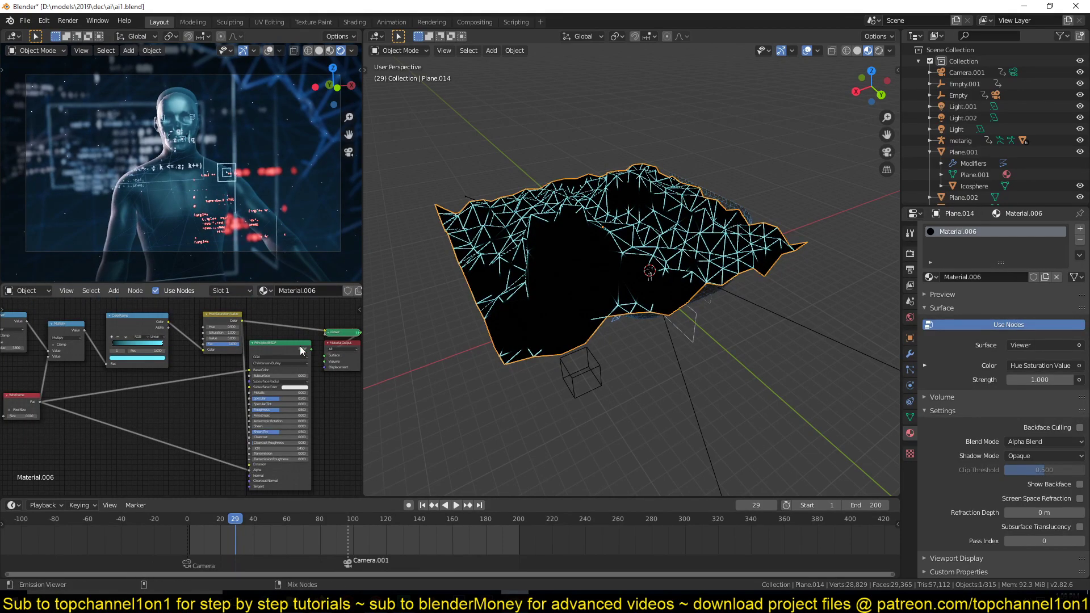
{"action": "left_click", "coordinate": [301, 343], "text": "ctrl+shift"}
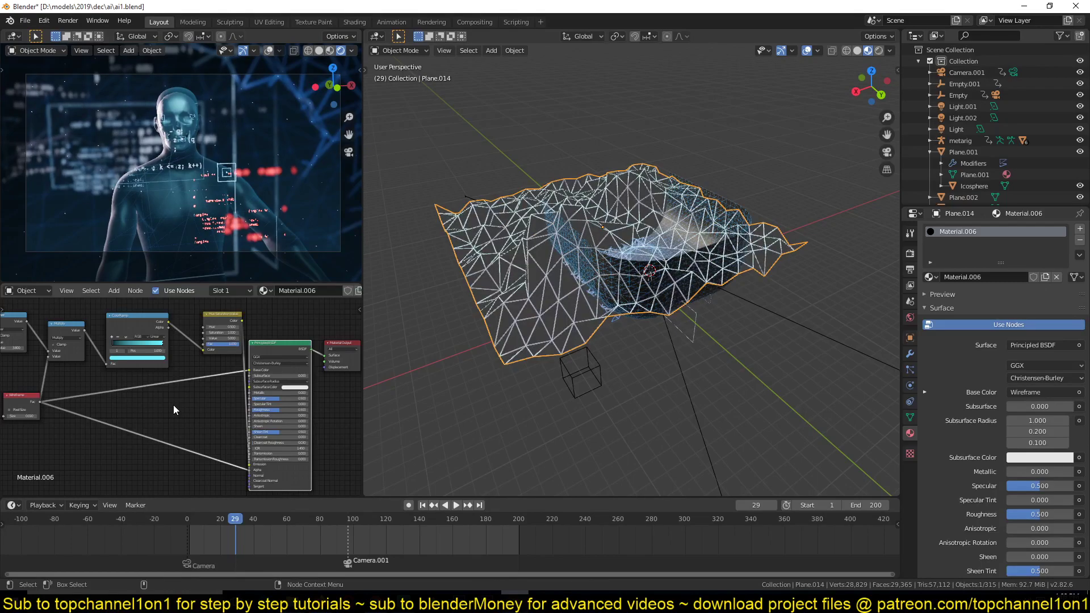
{"action": "middle_click_drag", "start_coordinate": [569, 363], "coordinate": [636, 340]}
{"action": "scroll", "coordinate": [637, 339], "scroll_direction": "up", "scroll_amount": 2}
{"action": "middle_click_drag", "start_coordinate": [125, 402], "coordinate": [192, 399]}
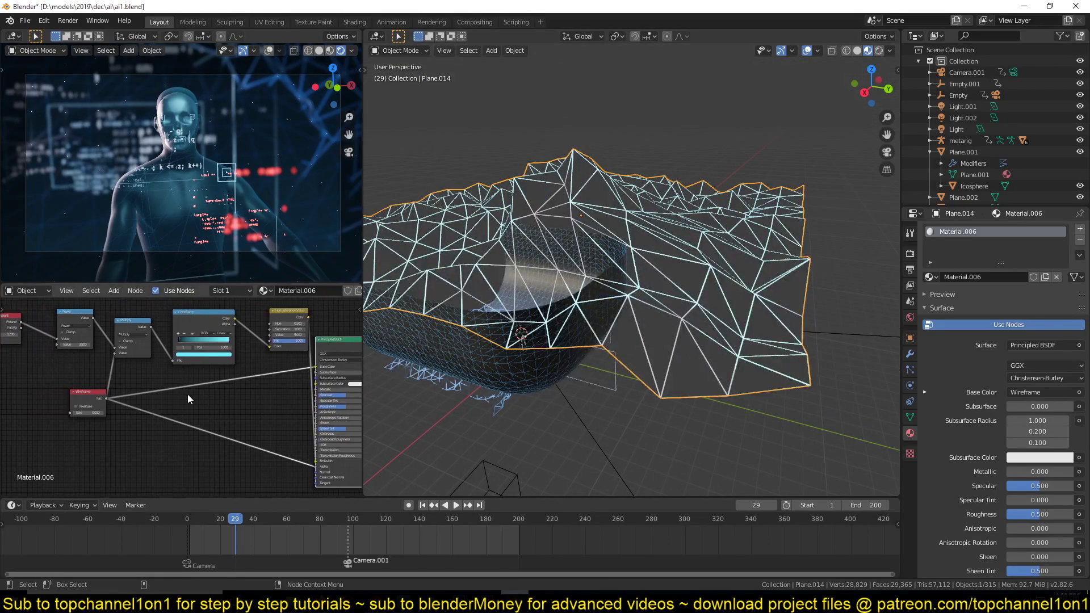
Preview the Multiply node, link its output to the Principled BSDF's Alpha, and restore the shader as the material output
{"action": "left_click", "coordinate": [128, 333], "text": "ctrl+shift"}
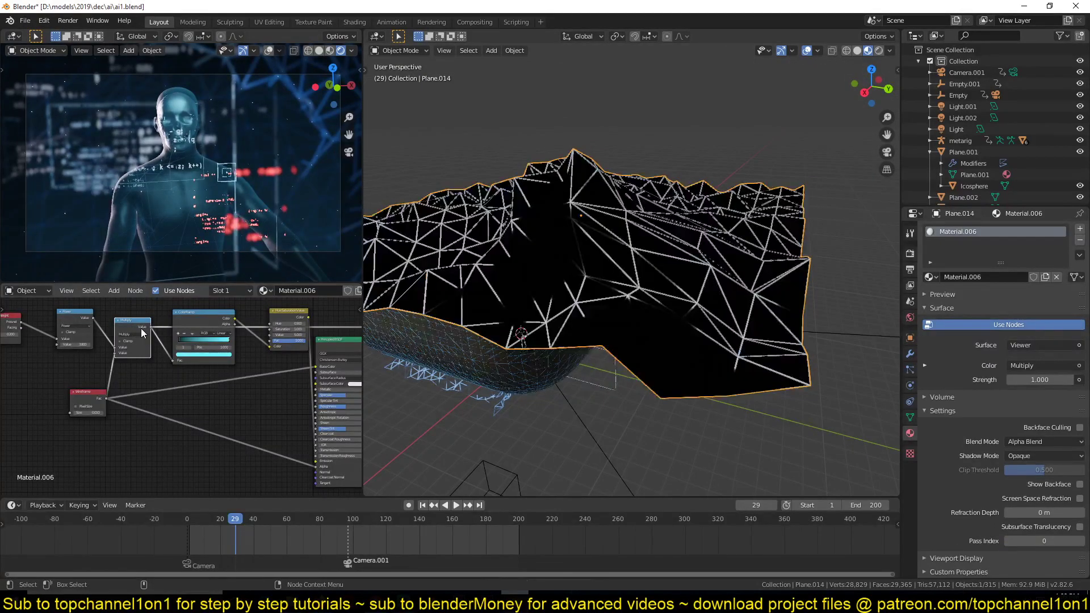
{"action": "scroll", "coordinate": [552, 282], "scroll_direction": "up", "scroll_amount": 3}
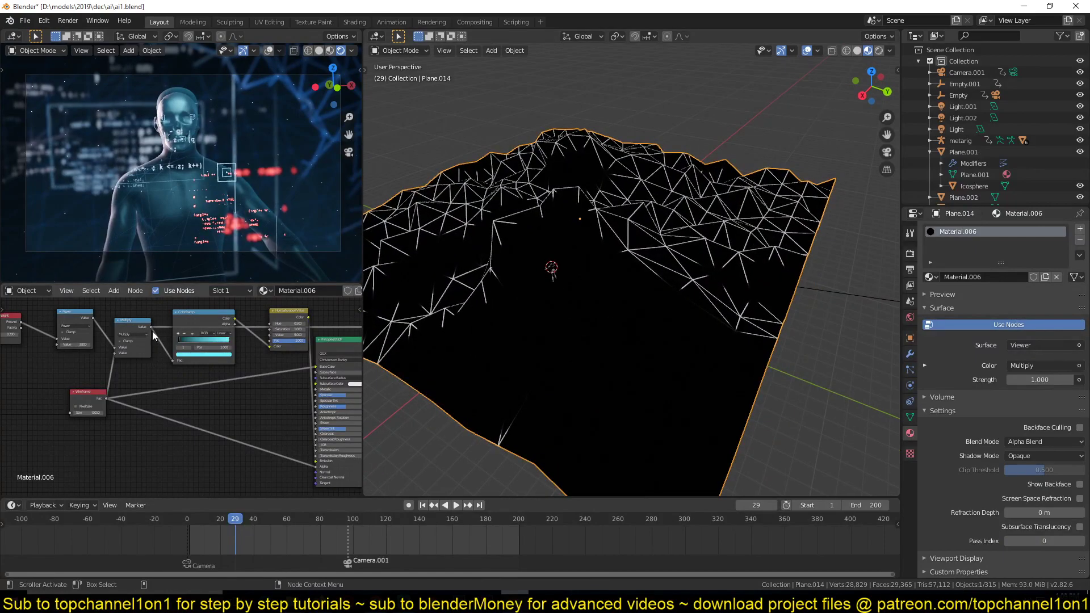
{"action": "left_click_drag", "start_coordinate": [318, 468], "coordinate": [316, 467]}
{"action": "middle_click_drag", "start_coordinate": [324, 408], "coordinate": [190, 439]}
{"action": "left_click", "coordinate": [208, 370], "text": "ctrl+shift"}
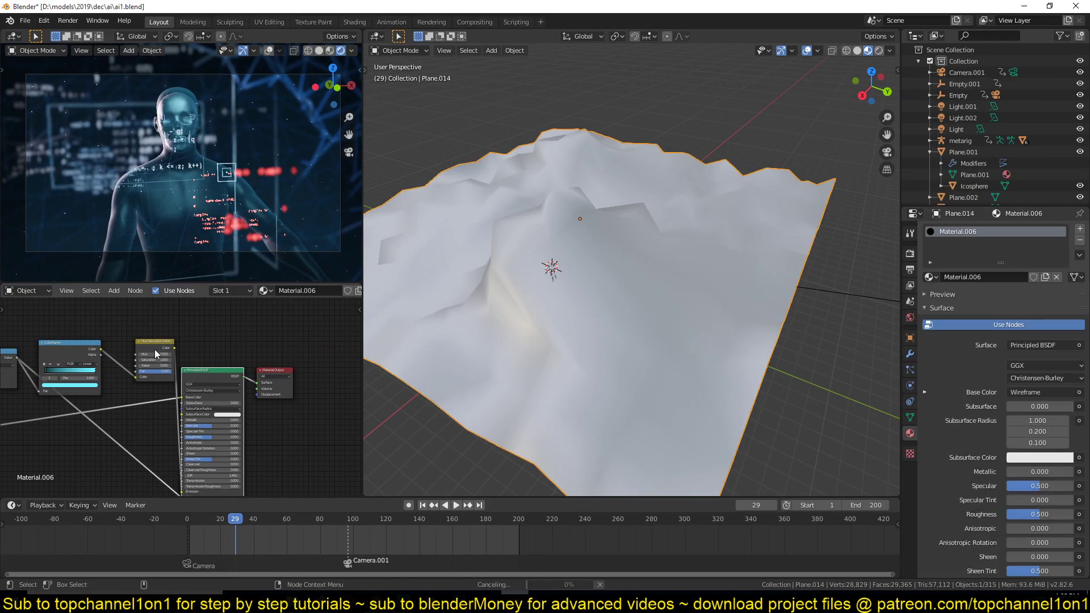
Deselect everything and play the animation to check the transparent glowing wires from another angle
{"action": "key", "text": "alt+a"}
{"action": "middle_click_drag", "start_coordinate": [532, 360], "coordinate": [668, 357]}
{"action": "key", "text": "space"}
{"action": "key", "text": "space"}
Move the Hue Saturation Value node aside and link the ColorRamp's Color to the Principled BSDF's Base Color
{"action": "middle_click_drag", "start_coordinate": [154, 339], "coordinate": [171, 326]}
{"action": "left_click", "coordinate": [163, 331]}
{"action": "middle_click_drag", "start_coordinate": [104, 368], "coordinate": [127, 345]}
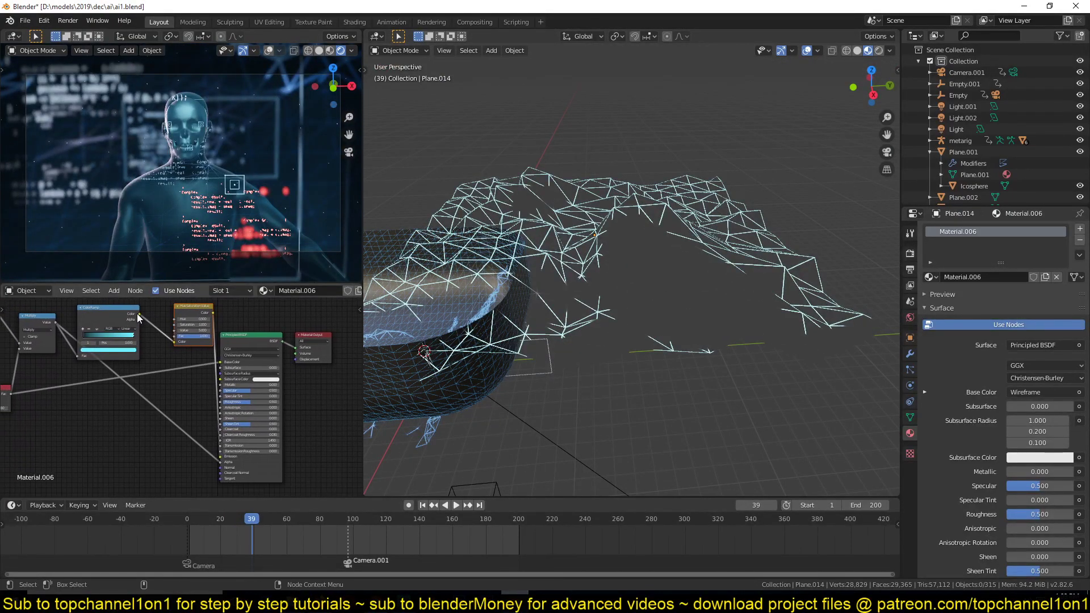
{"action": "left_click_drag", "start_coordinate": [190, 315], "coordinate": [153, 393]}
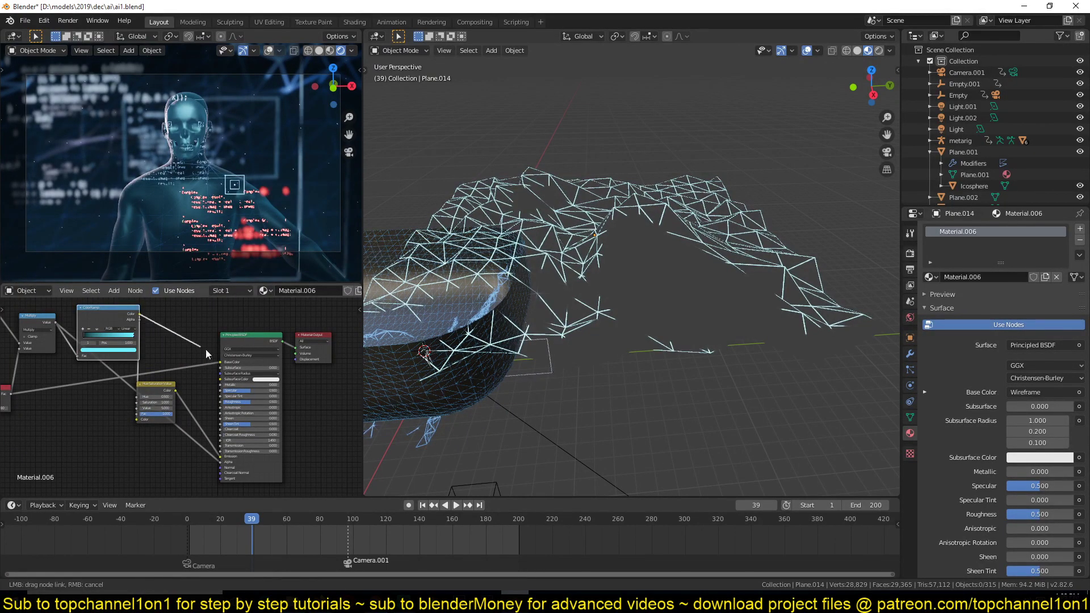
{"action": "left_click_drag", "start_coordinate": [221, 365], "coordinate": [220, 361]}
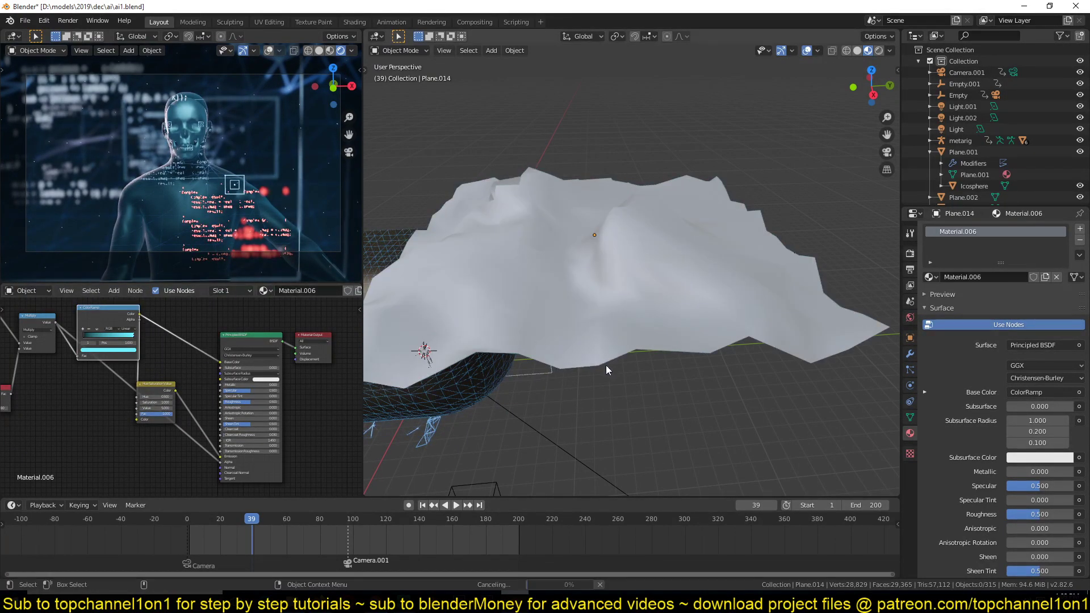
Make sure Bloom is on in the Eevee render settings and play the animation to review the wires' glow
{"action": "key", "text": "space"}
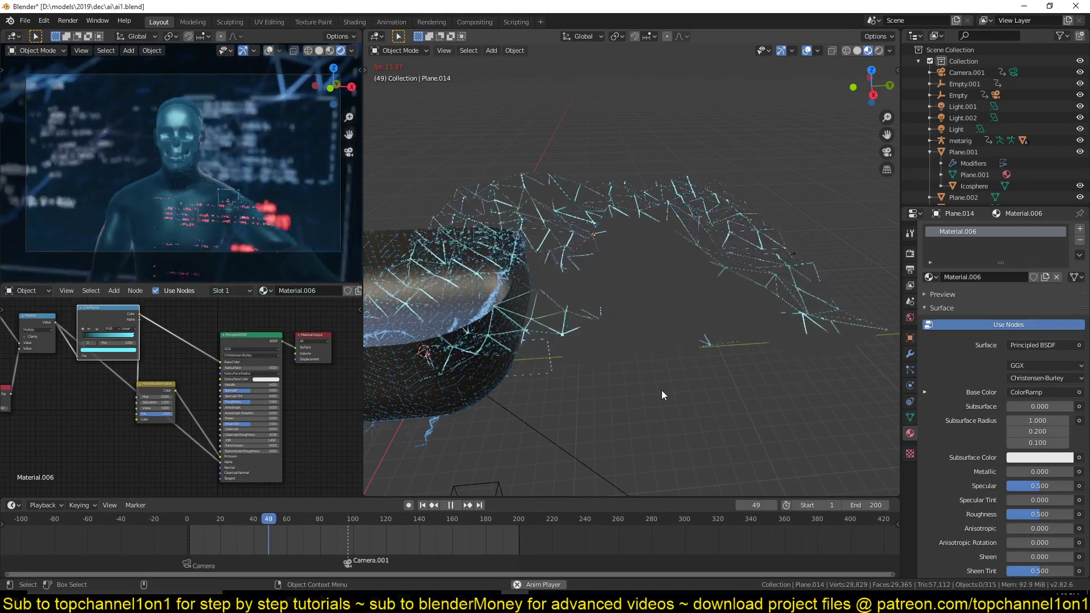
{"action": "key", "text": "space"}
{"action": "left_click", "coordinate": [910, 254]}
{"action": "left_click", "coordinate": [934, 321]}
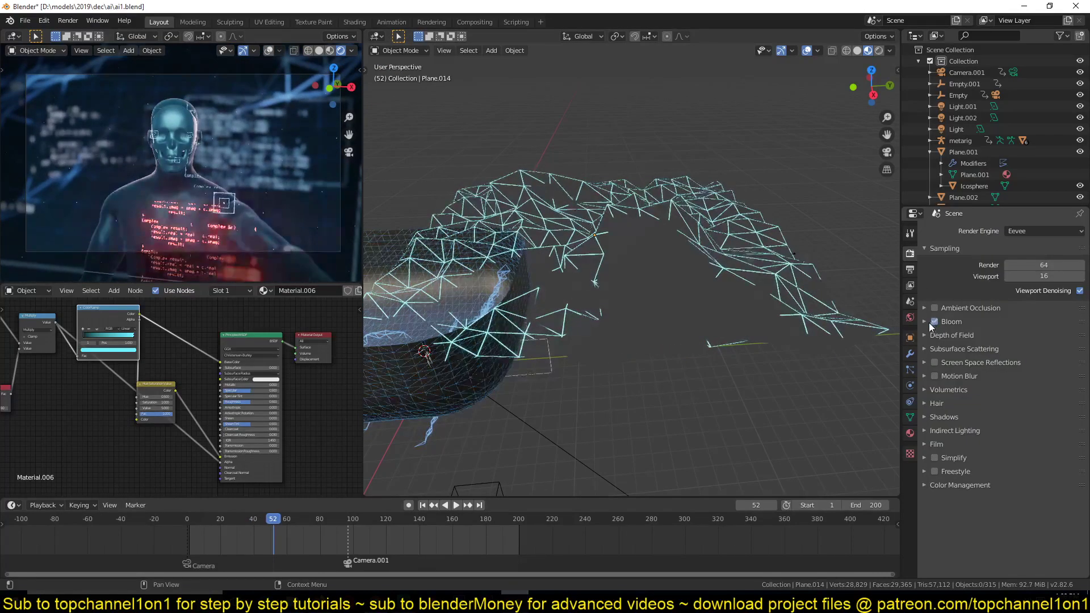
{"action": "left_click", "coordinate": [656, 389]}
{"action": "key", "text": "space"}
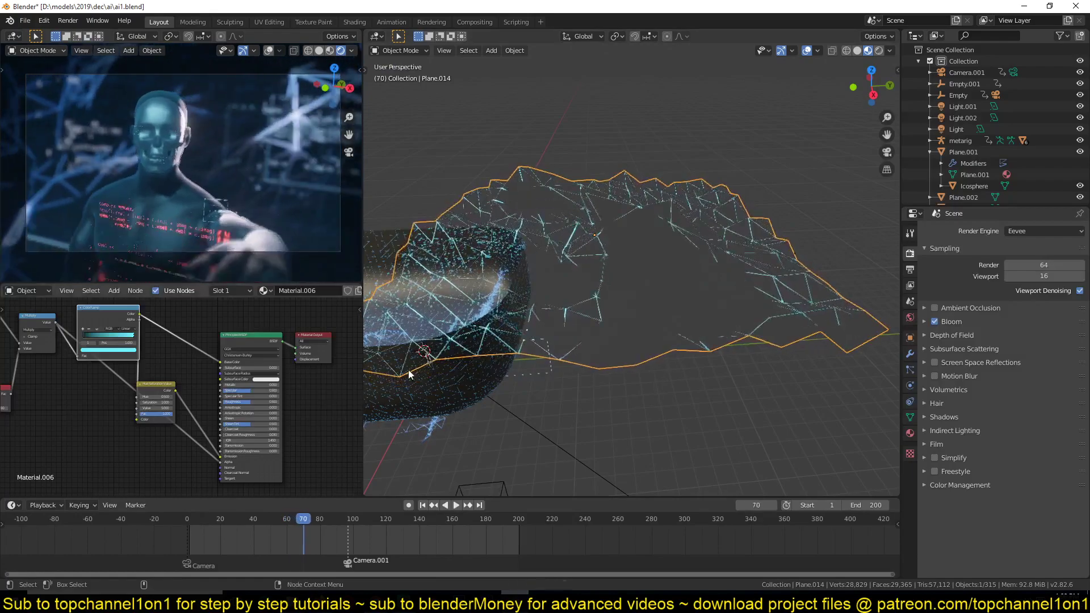
{"action": "key", "text": "space"}
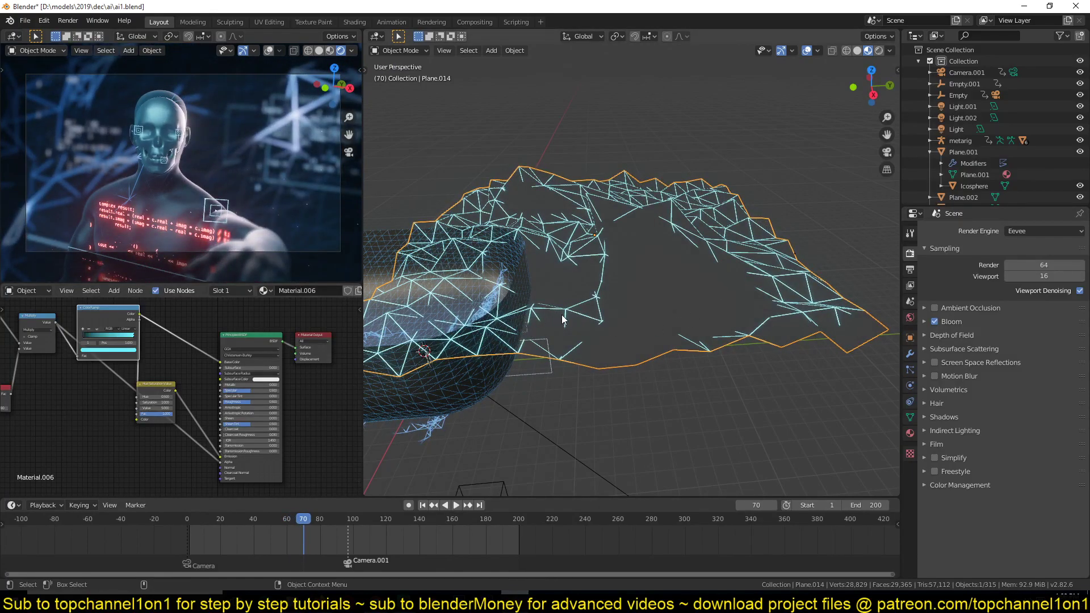
{"action": "key", "text": "space"}
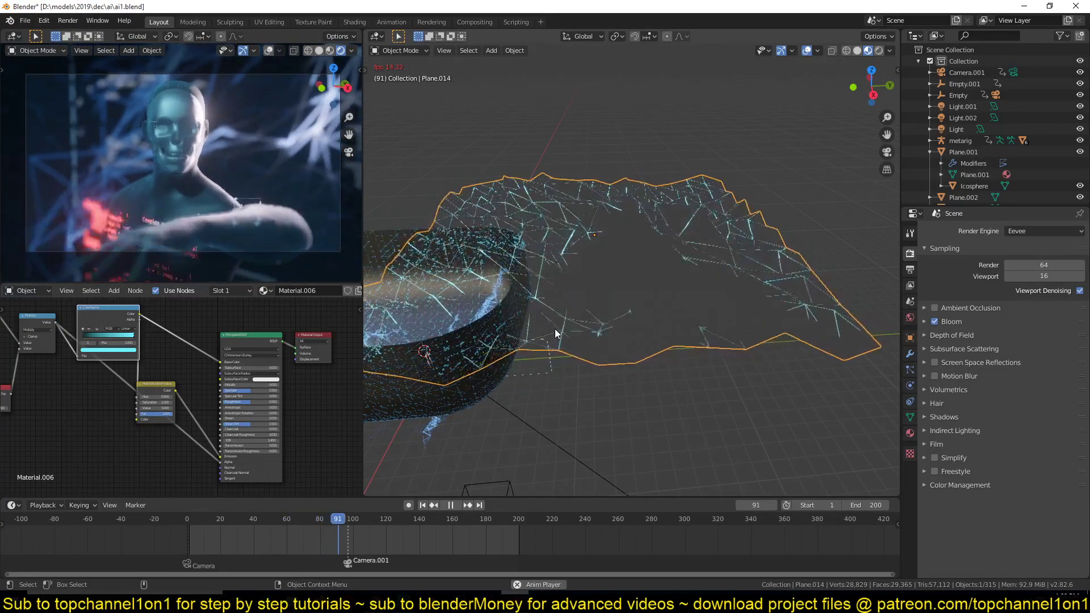
{"action": "key", "text": "space"}
Delete the rebuilt demonstration wires plane and select the existing wires plane on the floor around the figure
{"action": "key", "text": "Delete"}
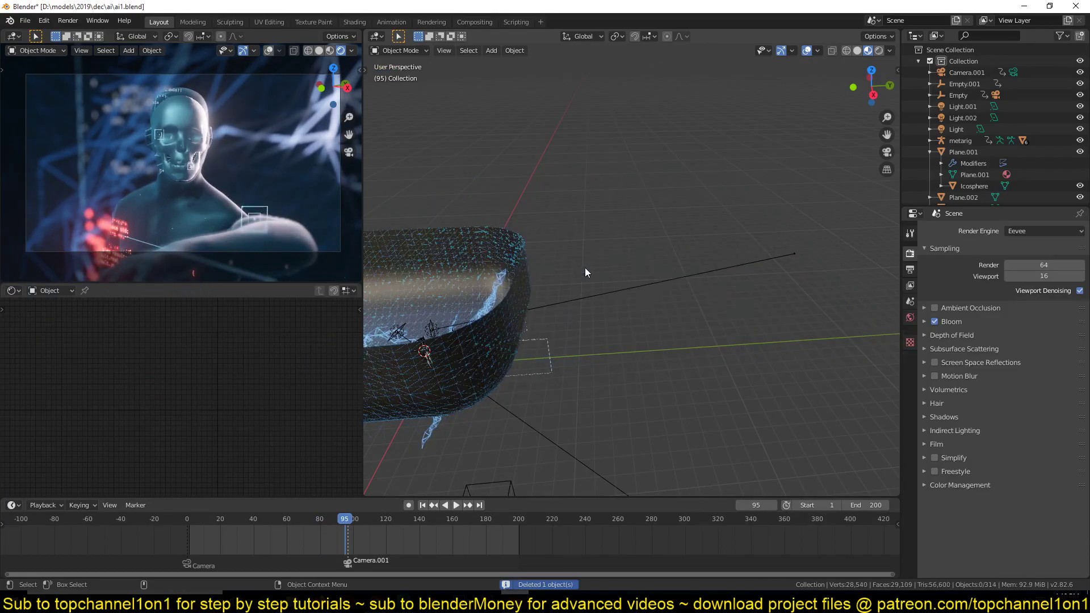
{"action": "middle_click_drag", "start_coordinate": [472, 417], "coordinate": [579, 318], "text": "shift"}
{"action": "left_click", "coordinate": [579, 322]}
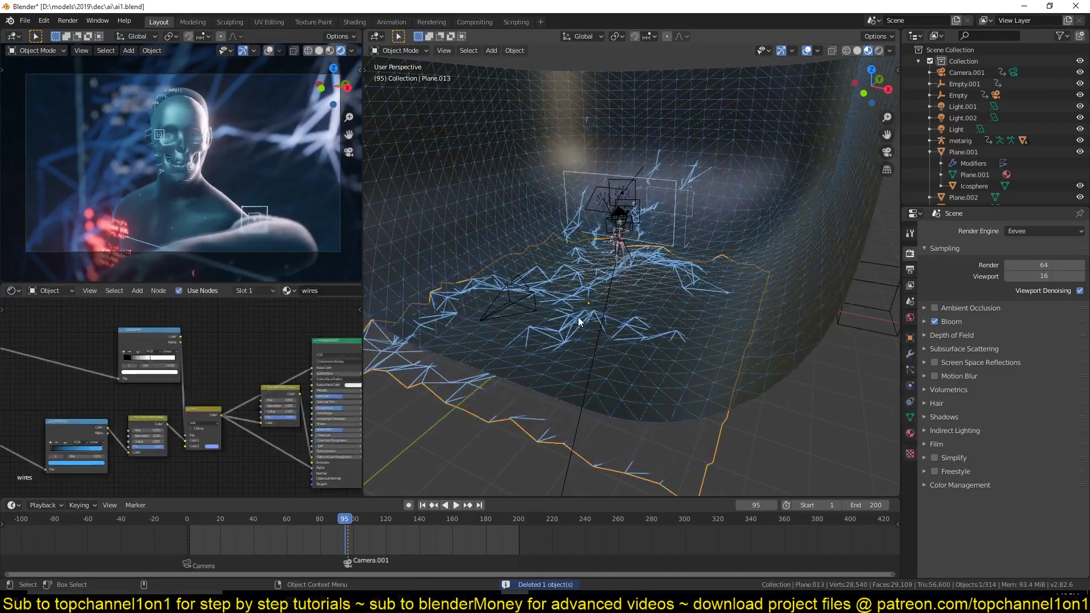
Select the scene's wires planes in turn and play the animation to examine where they appear in the camera view
{"action": "middle_click_drag", "start_coordinate": [634, 239], "coordinate": [726, 341]}
{"action": "left_click", "coordinate": [671, 370]}
{"action": "left_click", "coordinate": [559, 415]}
{"action": "left_click", "coordinate": [675, 322]}
{"action": "key", "text": "space"}
{"action": "key", "text": "space"}
{"action": "middle_click_drag", "start_coordinate": [631, 396], "coordinate": [394, 291]}
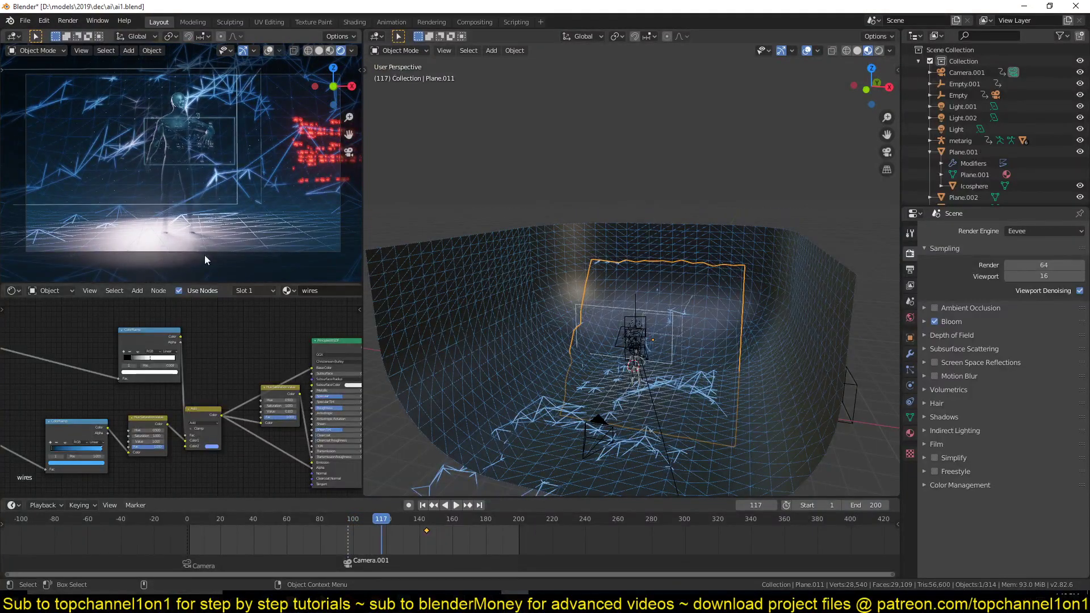
{"action": "left_click", "coordinate": [203, 525]}
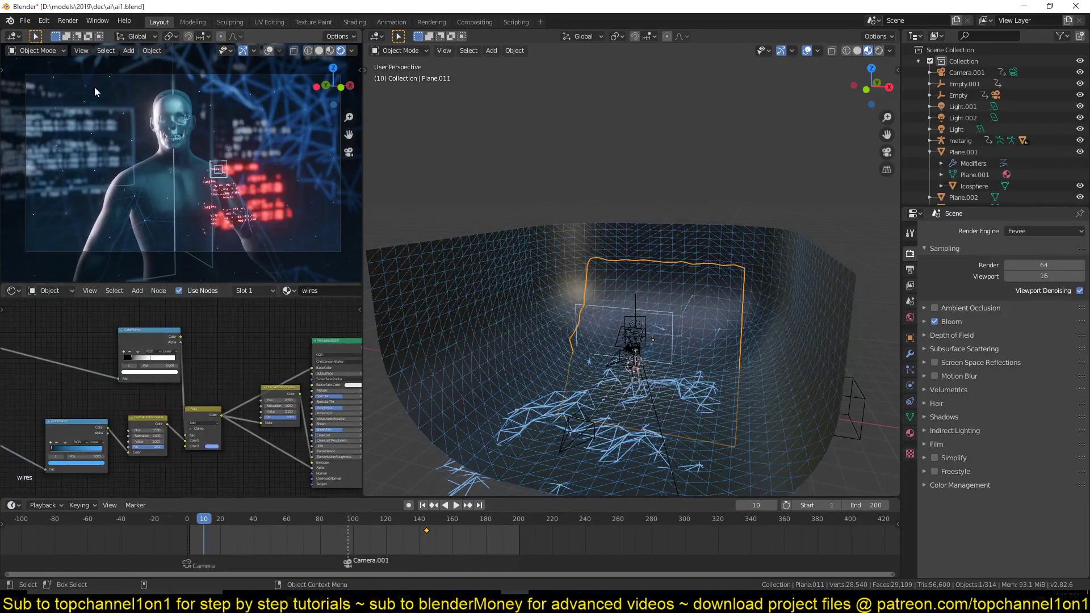
{"action": "key", "text": "space"}
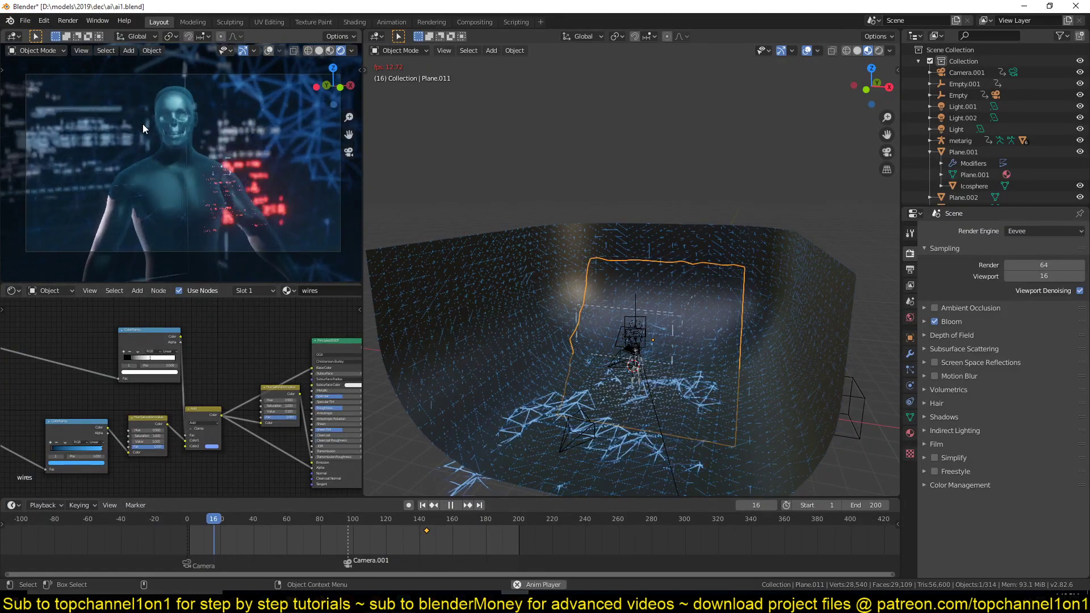
Play back the rendered animation file and close the player
{"action": "left_click", "coordinate": [99, 23]}
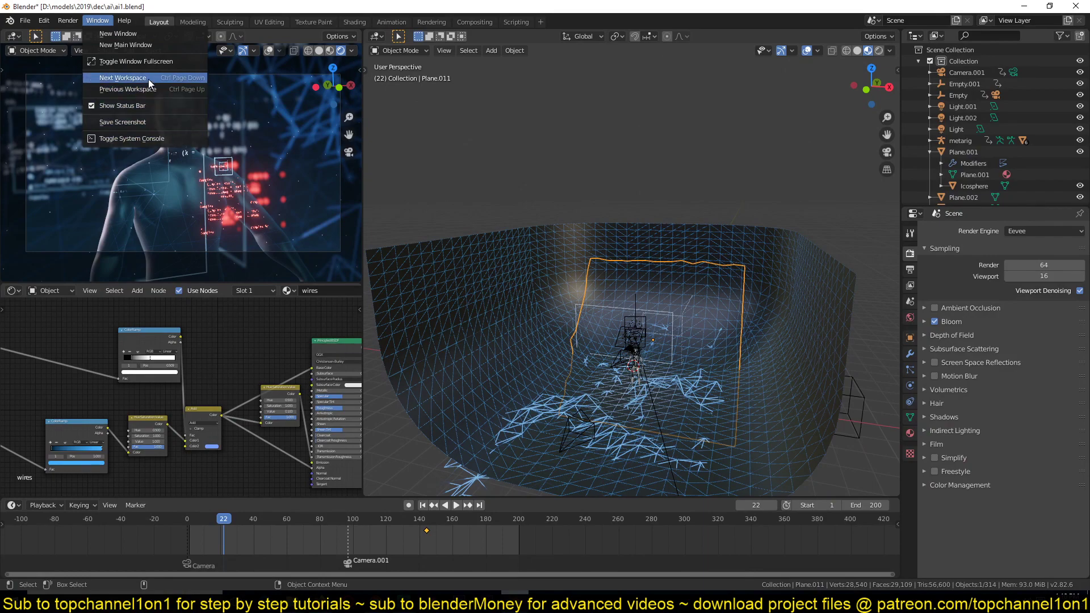
{"action": "mouse_move", "coordinate": [72, 20]}
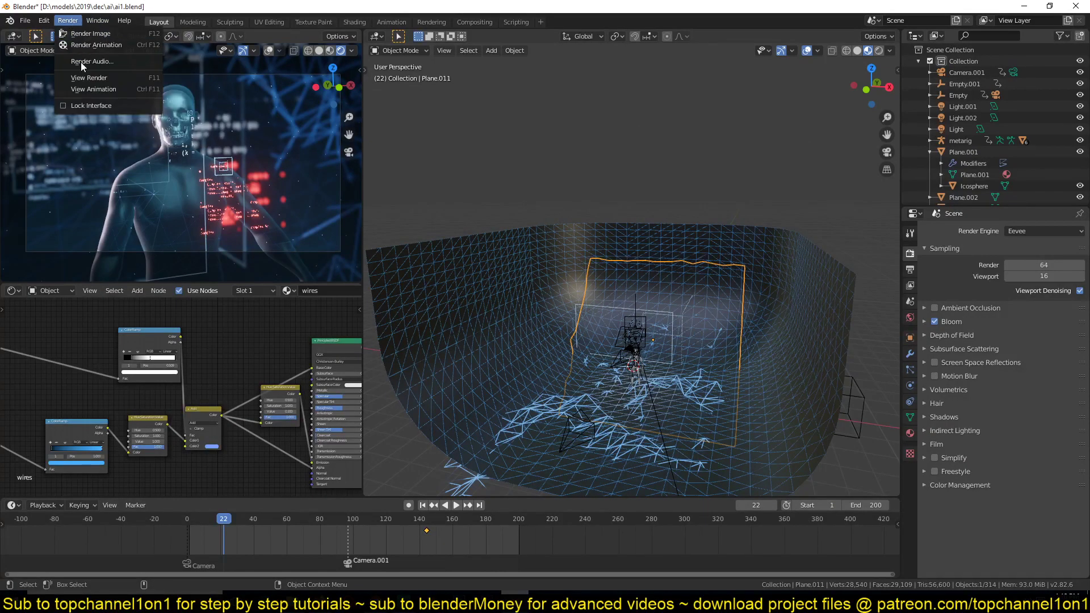
{"action": "left_click", "coordinate": [86, 87]}
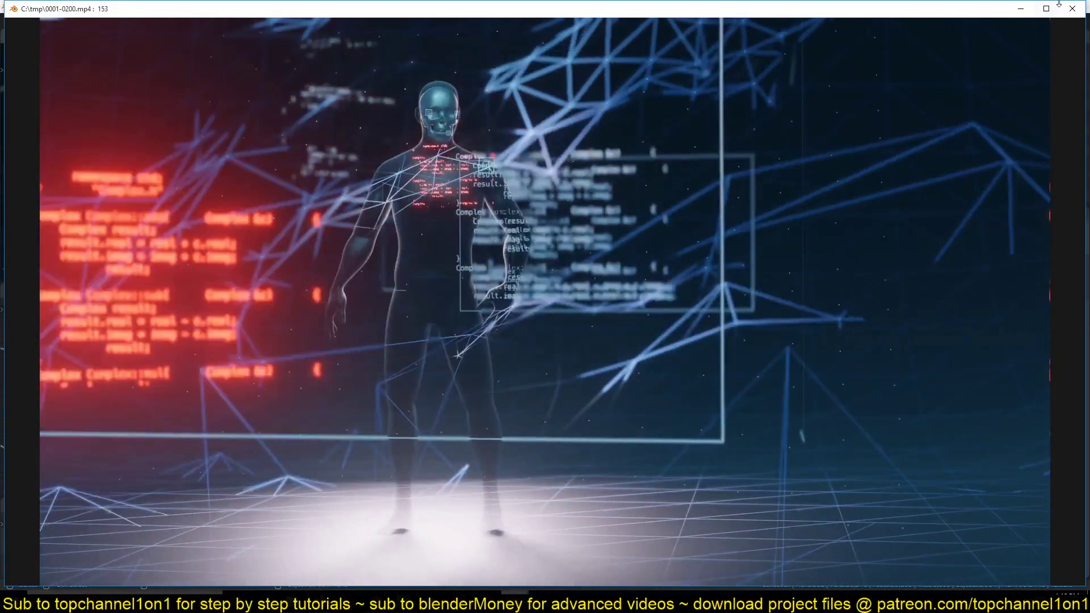
{"action": "left_click", "coordinate": [1072, 8]}
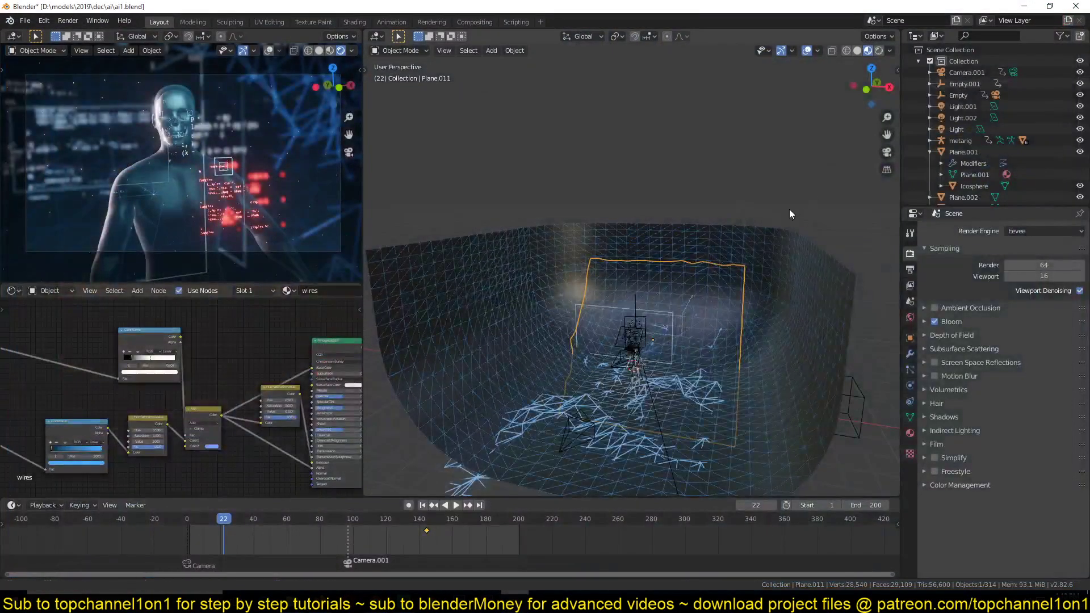
Duplicate a wires plane, place the copy about 23 m away outside the curved backdrop, and frame it
{"action": "middle_click_drag", "start_coordinate": [788, 210], "coordinate": [617, 256], "text": "shift"}
{"action": "scroll", "coordinate": [653, 289], "scroll_direction": "down", "scroll_amount": 2}
{"action": "left_click", "coordinate": [620, 305]}
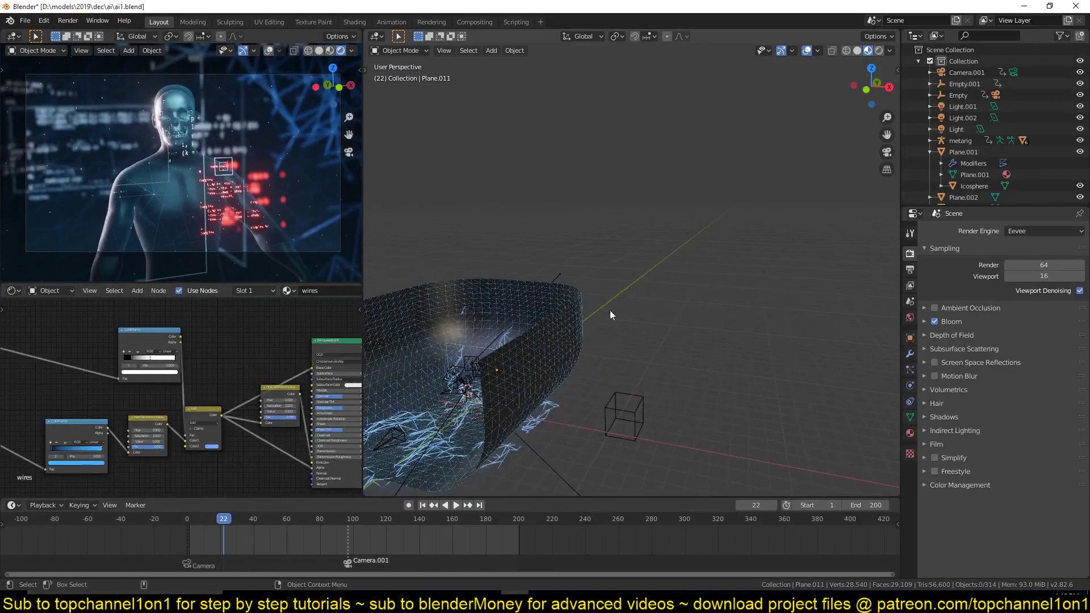
{"action": "key", "text": "shift+d"}
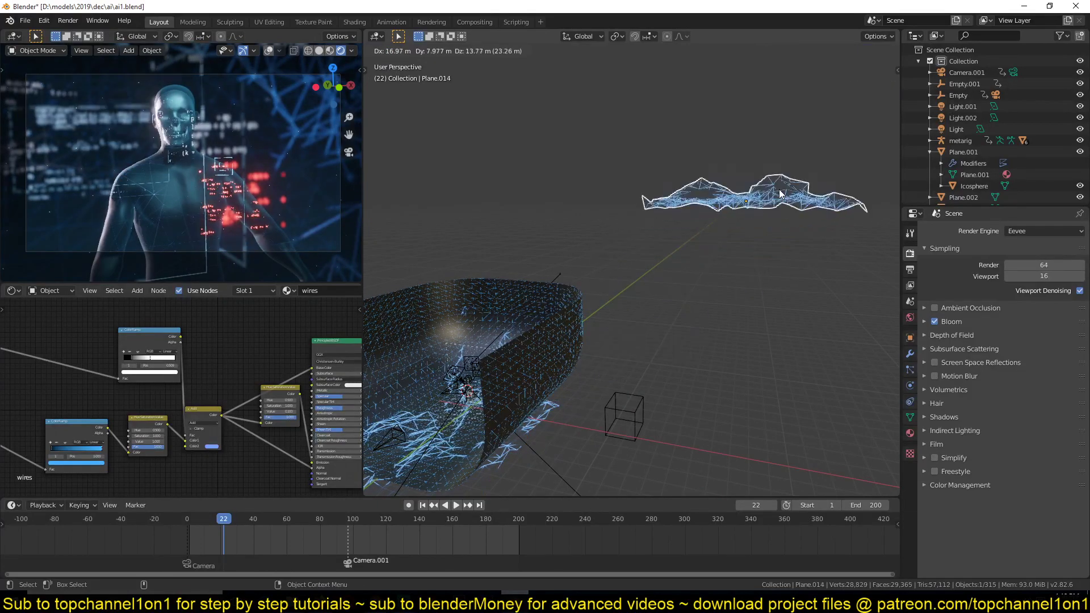
{"action": "left_click", "coordinate": [779, 193]}
{"action": "key", "text": "KP_Decimal"}
{"action": "left_click", "coordinate": [779, 192]}
{"action": "middle_click_drag", "start_coordinate": [779, 193], "coordinate": [750, 229]}
{"action": "right_click", "coordinate": [707, 144]}
{"action": "key", "text": "Escape"}
{"action": "key", "text": "shift+a"}
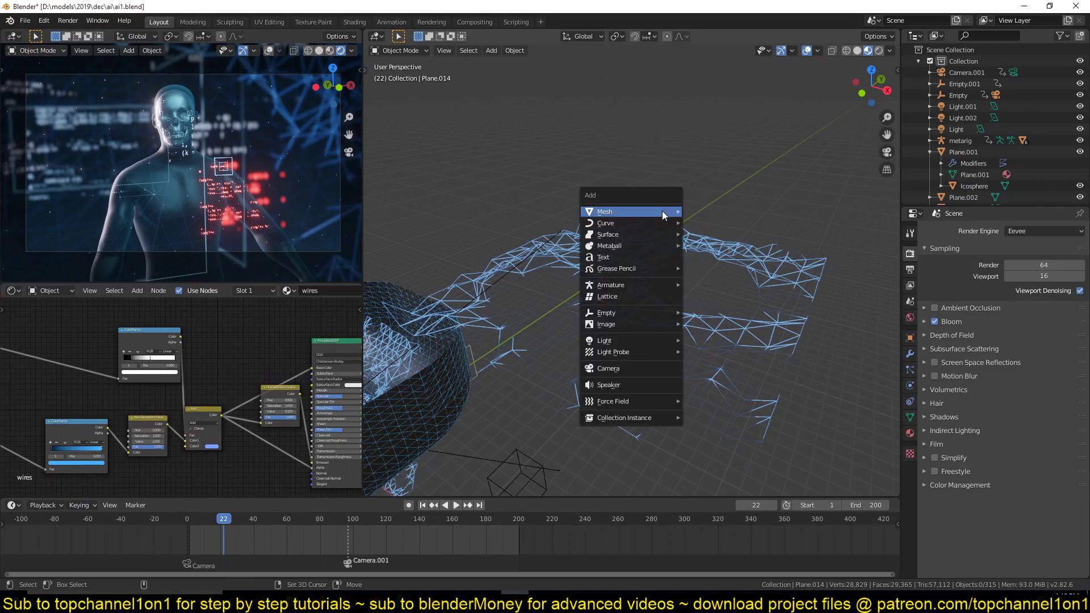
{"action": "key", "text": "Escape"}
Place the 3D cursor above the duplicated wires plane and add an Ico Sphere there with Subdivisions 1
{"action": "left_click", "coordinate": [676, 245]}
{"action": "left_click", "coordinate": [689, 147]}
{"action": "key", "text": "shift+a"}
{"action": "mouse_move", "coordinate": [690, 148]}
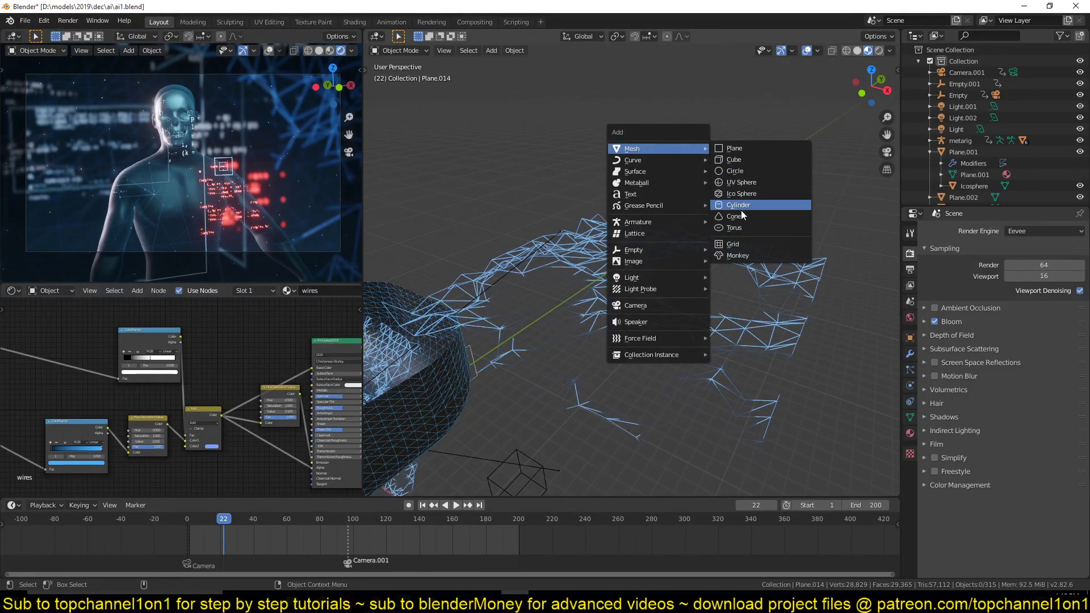
{"action": "left_click", "coordinate": [748, 196]}
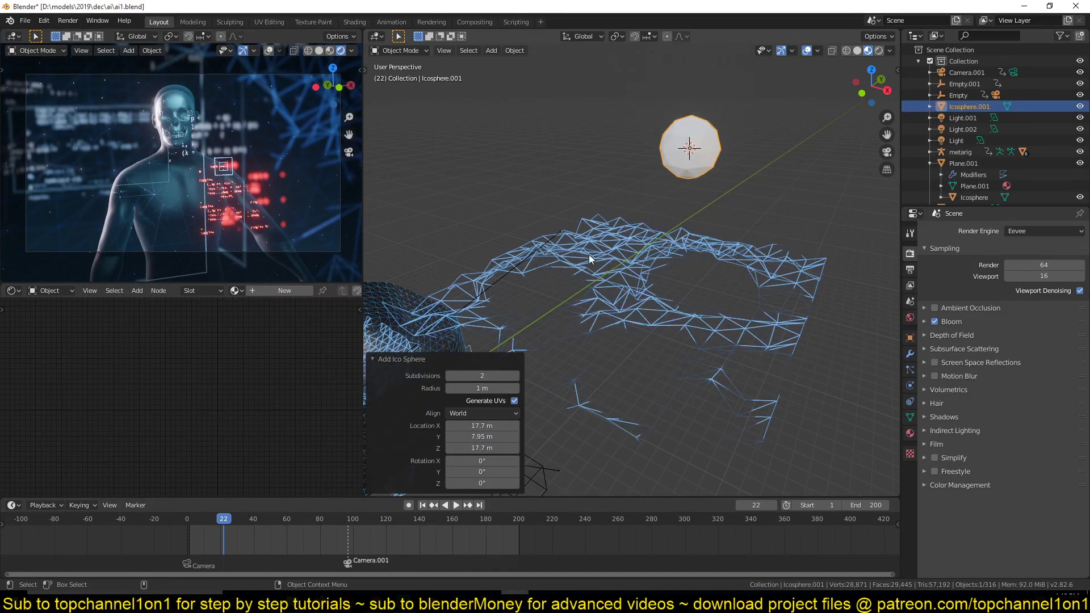
{"action": "left_click", "coordinate": [448, 376]}
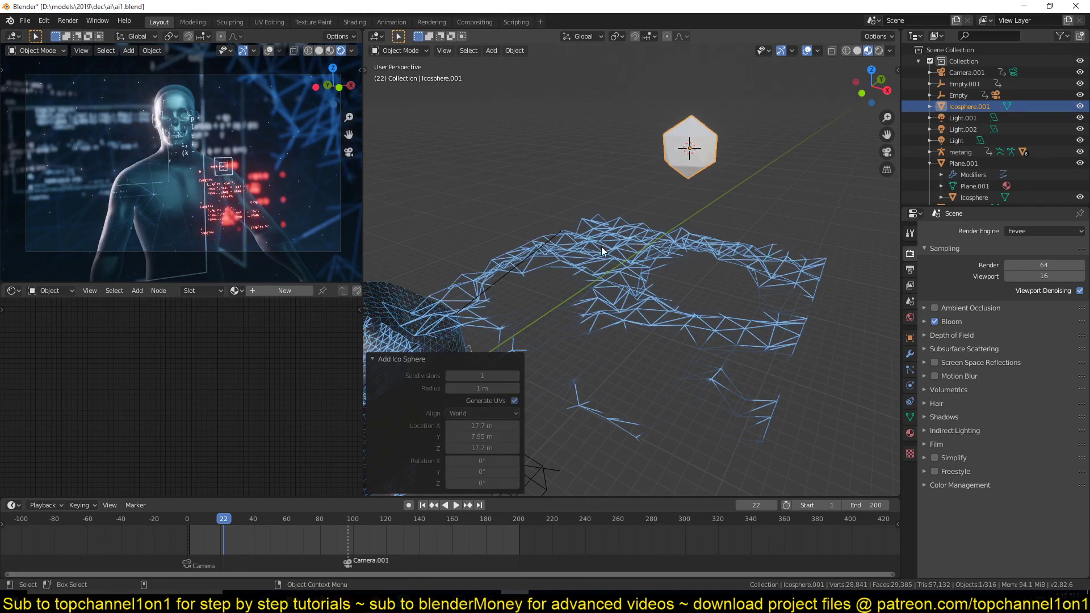
Scale the icosphere by about 0.494 and assign it the existing glowing Material.004
{"action": "key", "text": "s"}
{"action": "left_click", "coordinate": [710, 173]}
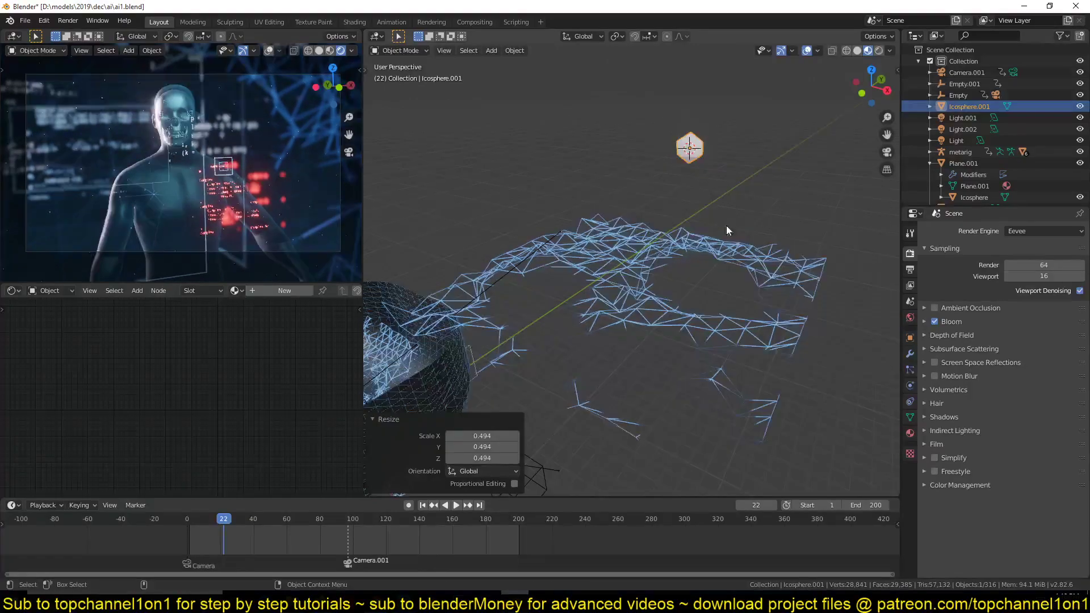
{"action": "left_click", "coordinate": [234, 290]}
{"action": "left_click", "coordinate": [245, 395]}
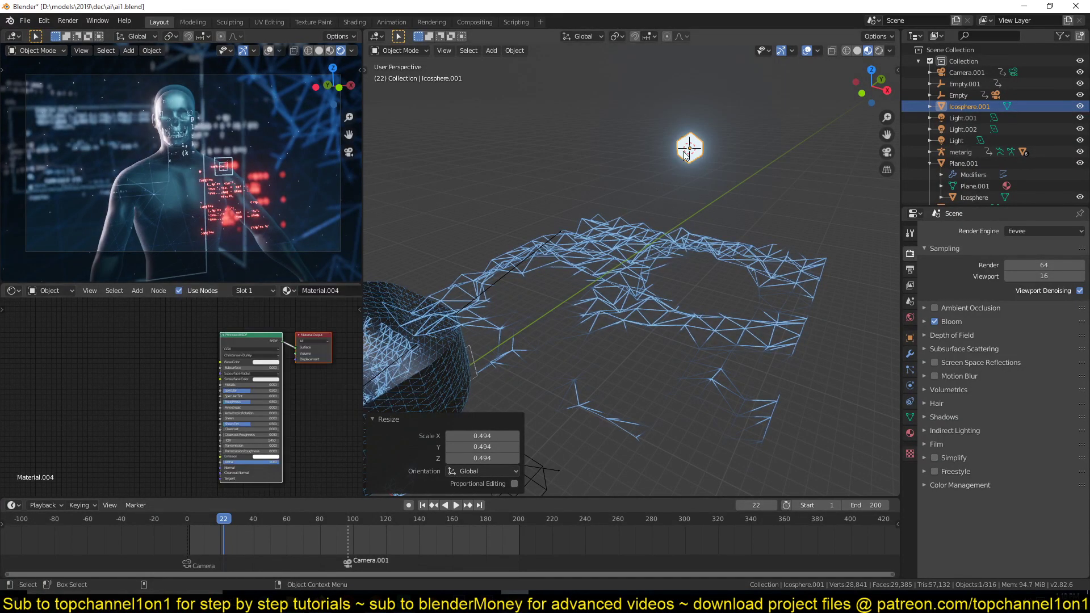
Parent the icosphere to the duplicated wires plane with the Object option
{"action": "left_click", "coordinate": [740, 239]}
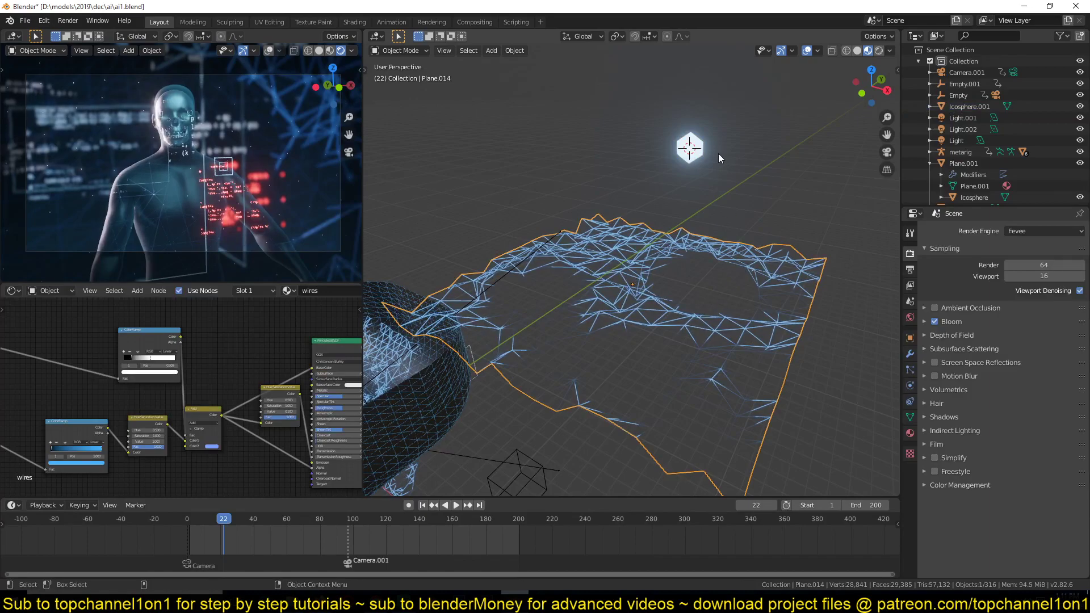
{"action": "left_click", "coordinate": [688, 147]}
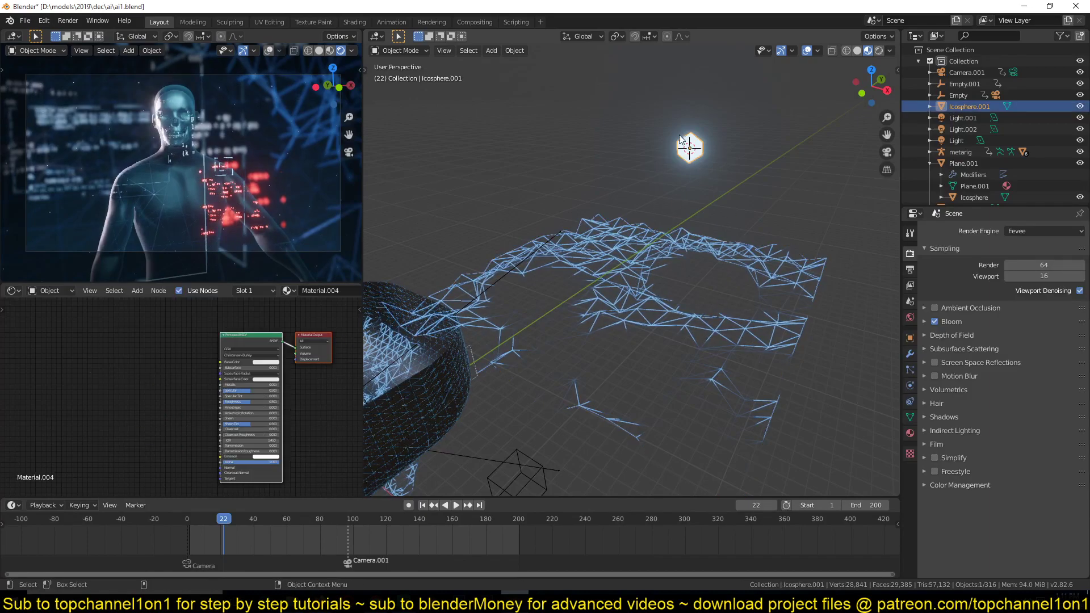
{"action": "left_click", "coordinate": [693, 243], "text": "shift"}
{"action": "key", "text": "ctrl+p"}
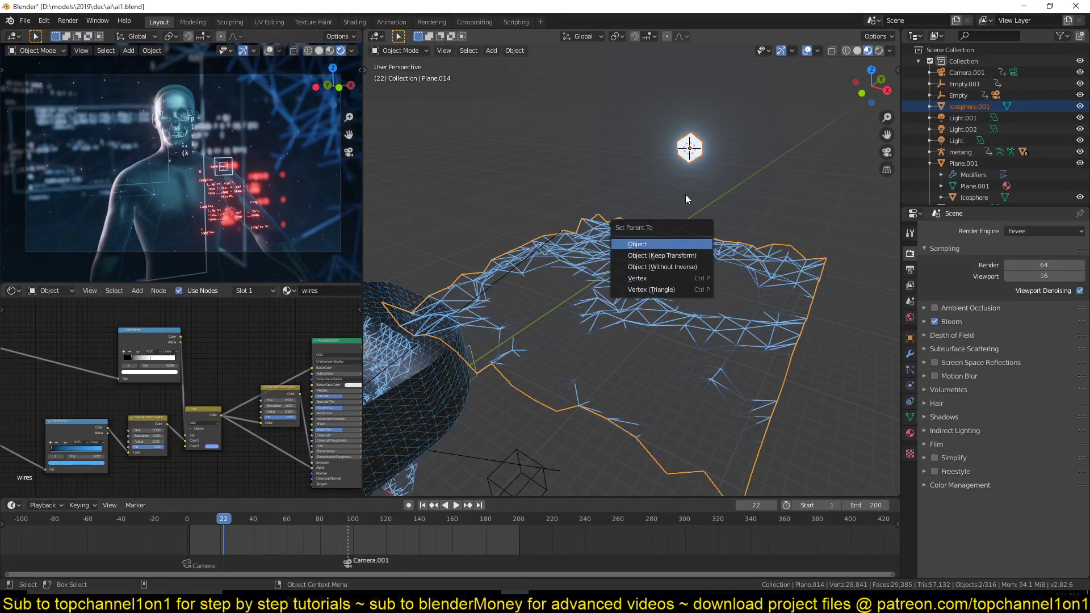
{"action": "left_click", "coordinate": [683, 244]}
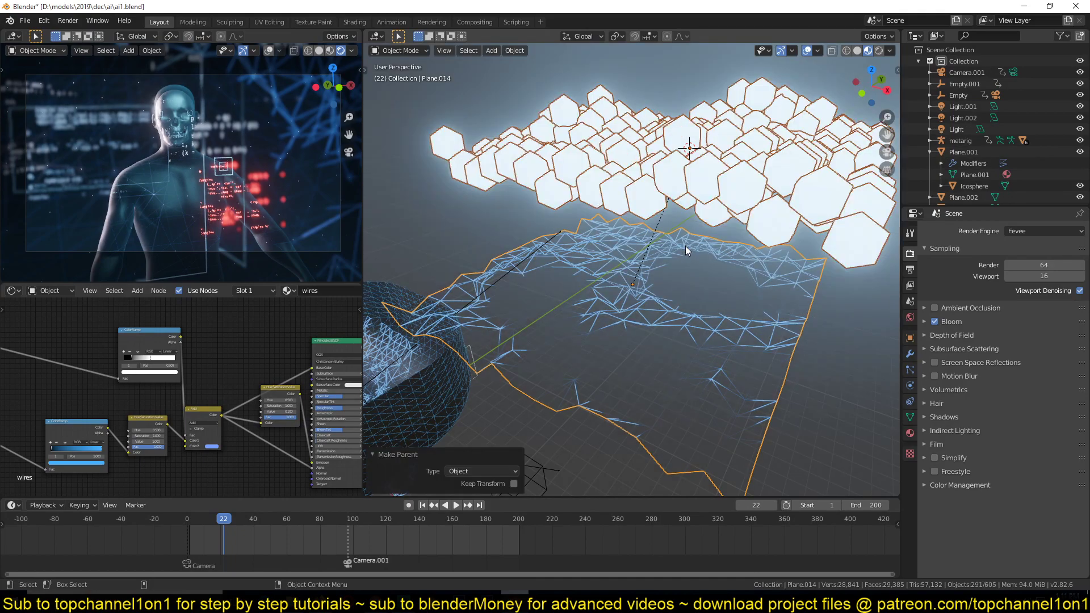
{"action": "key", "text": "alt+a"}
{"action": "key", "text": "ctrl+z"}
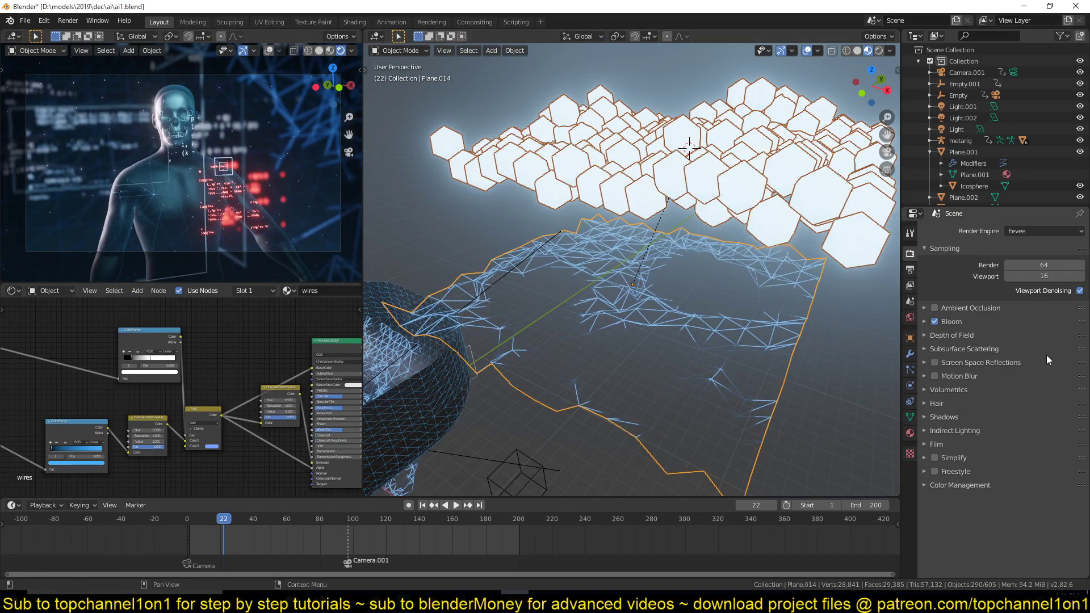
Find the Instancing settings in the wires plane's object properties and set Instancing to None
{"action": "left_click", "coordinate": [910, 418]}
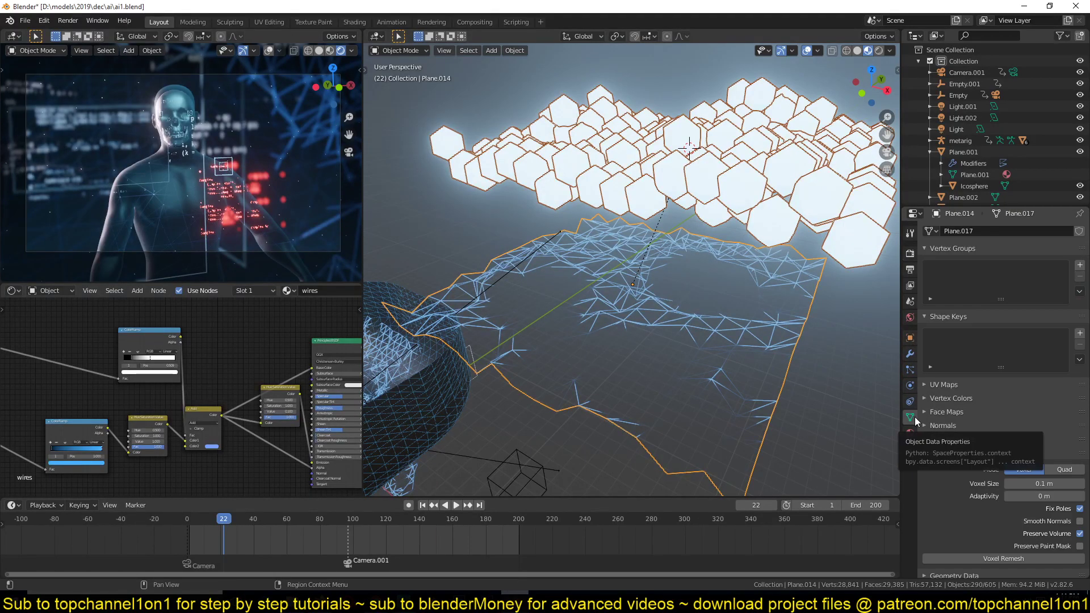
{"action": "scroll", "coordinate": [962, 402], "scroll_direction": "down", "scroll_amount": 1}
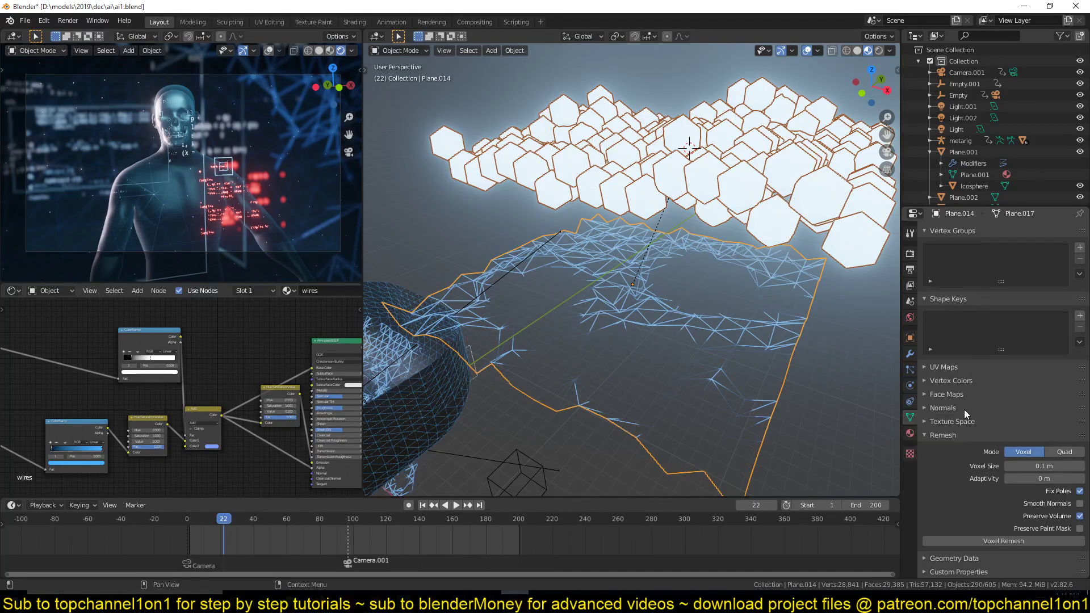
{"action": "left_click", "coordinate": [961, 435]}
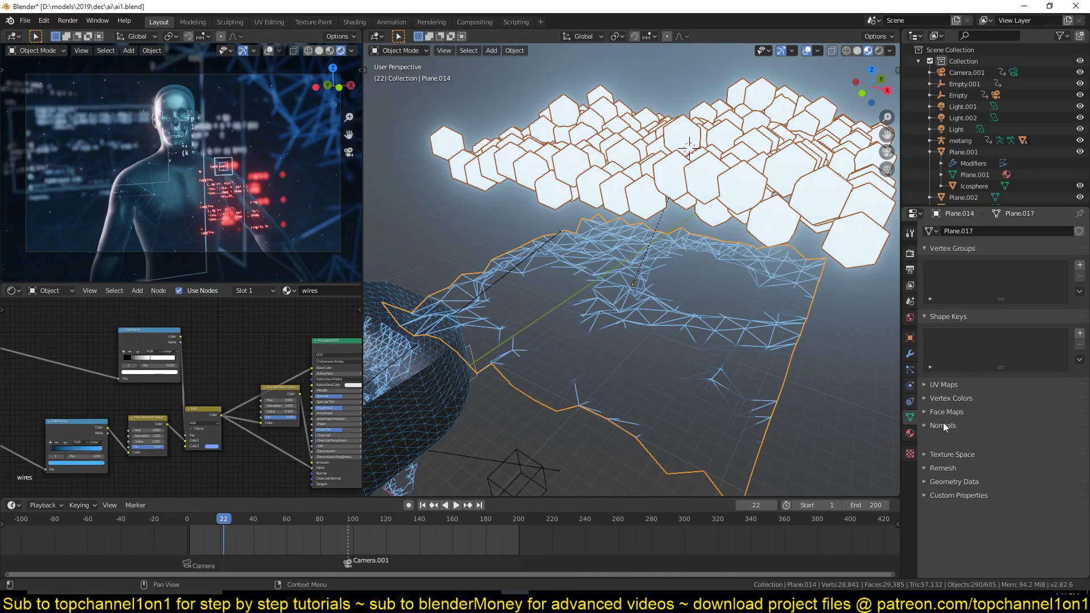
{"action": "left_click", "coordinate": [909, 337]}
{"action": "scroll", "coordinate": [944, 421], "scroll_direction": "down", "scroll_amount": 3}
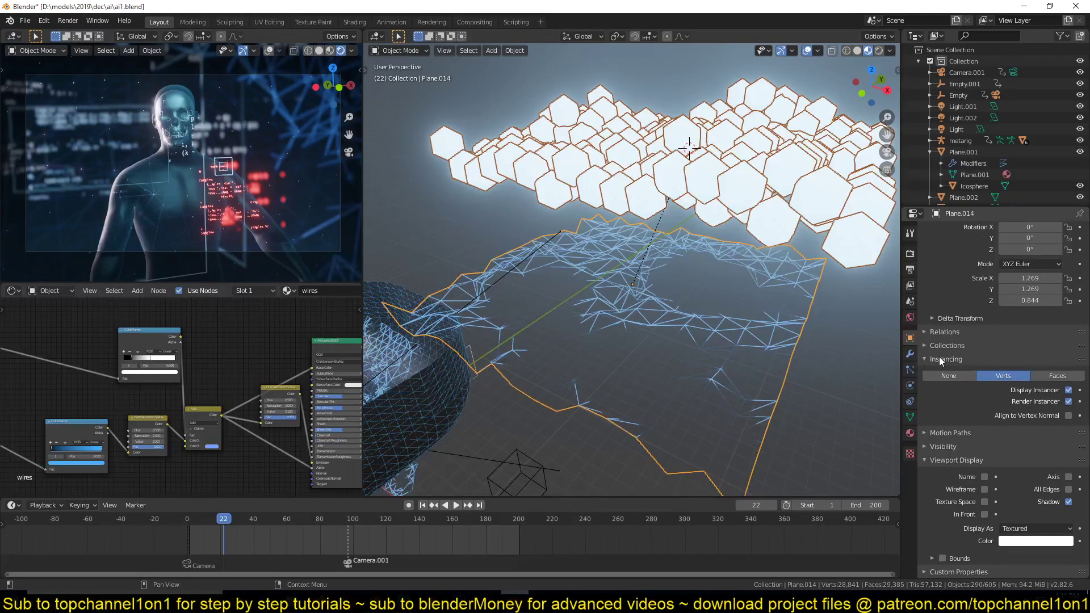
{"action": "left_click", "coordinate": [953, 374]}
{"action": "scroll", "coordinate": [959, 389], "scroll_direction": "up", "scroll_amount": 2}
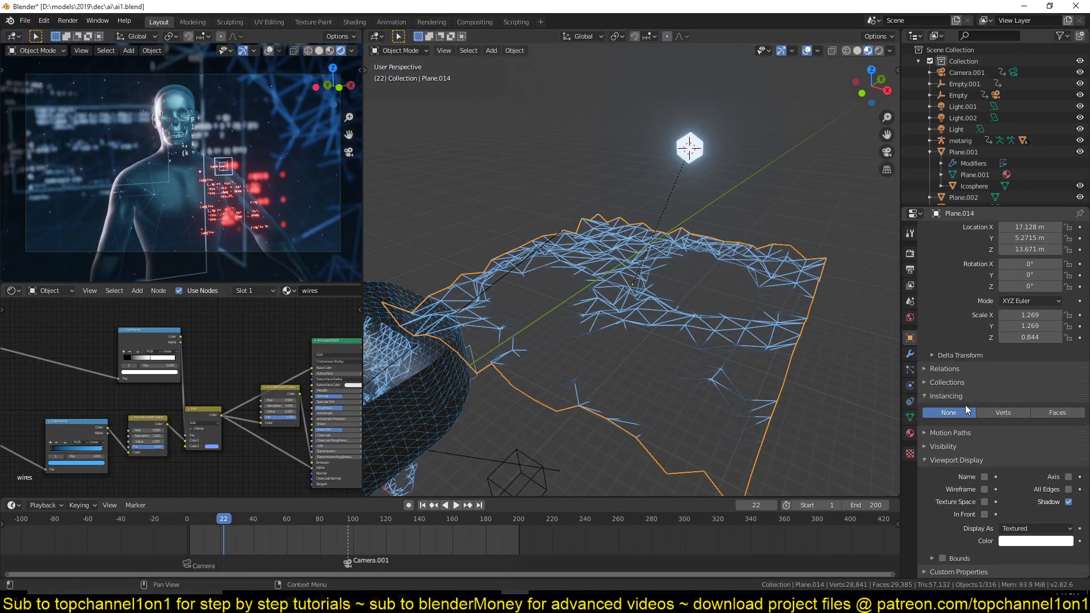
Try Verts instancing on the duplicated wires plane, then return its Instancing to None
{"action": "left_click", "coordinate": [999, 411]}
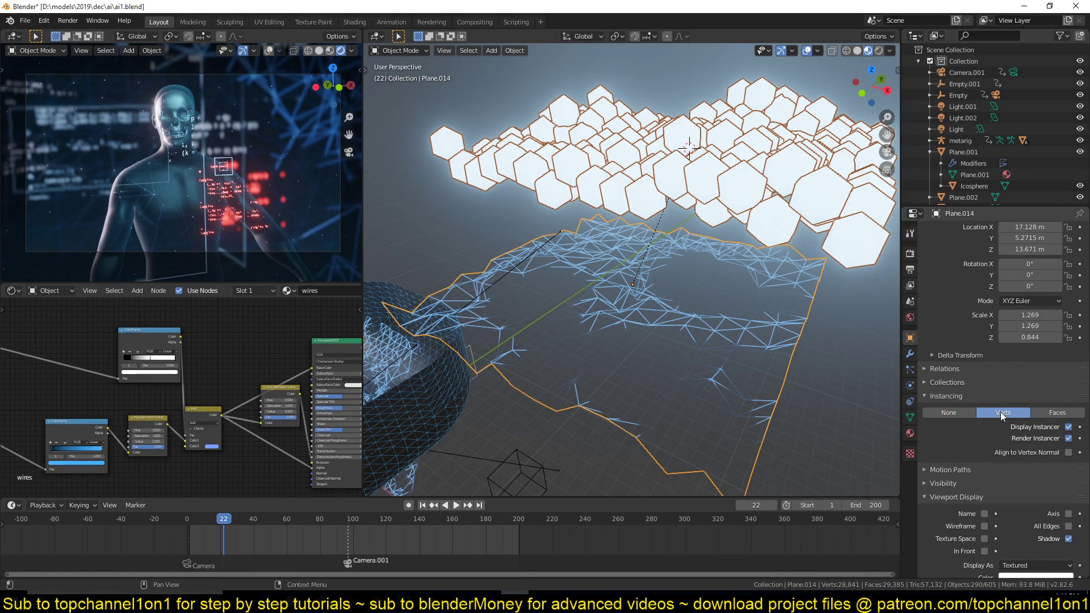
{"action": "left_click", "coordinate": [948, 411]}
{"action": "left_click", "coordinate": [669, 151]}
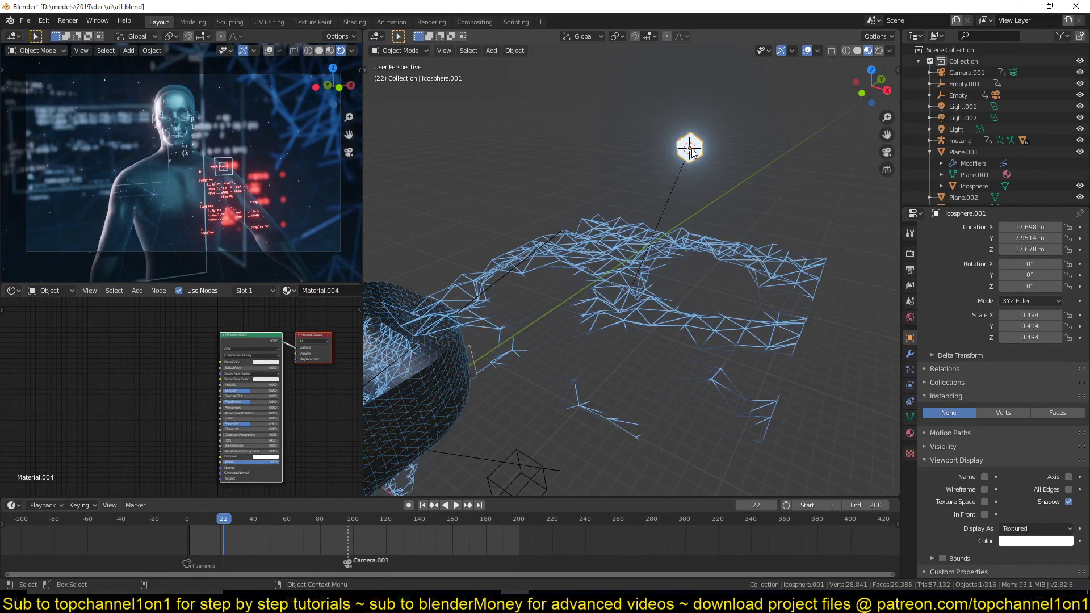
{"action": "left_click", "coordinate": [585, 262]}
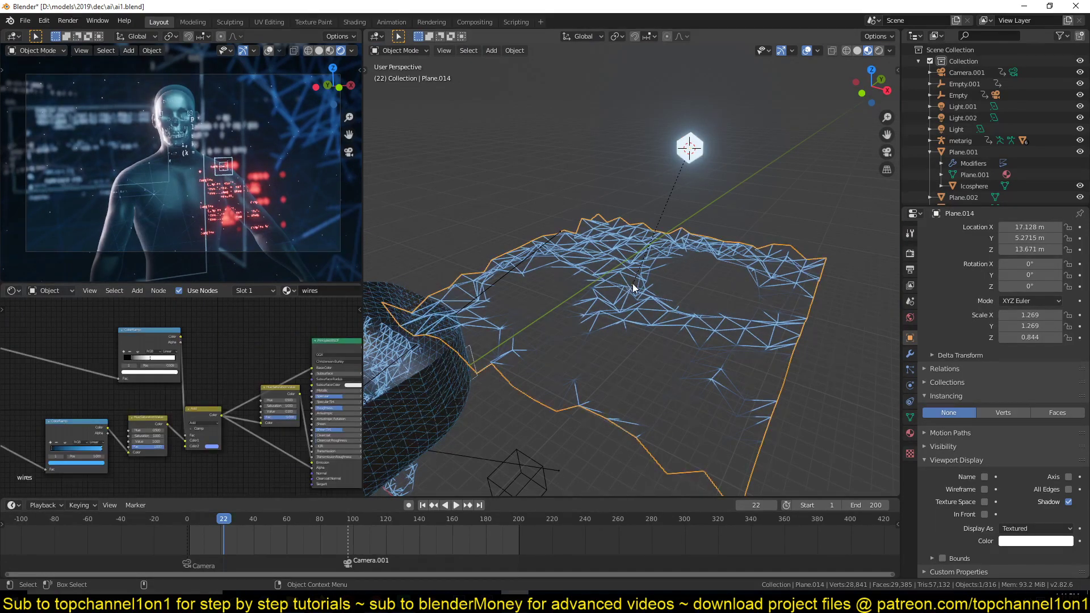
{"action": "left_click", "coordinate": [677, 151]}
Add a Monkey mesh beside the glowing icosphere above the wires plane and scale it by about 0.711
{"action": "middle_click_drag", "start_coordinate": [667, 216], "coordinate": [655, 168], "text": "shift"}
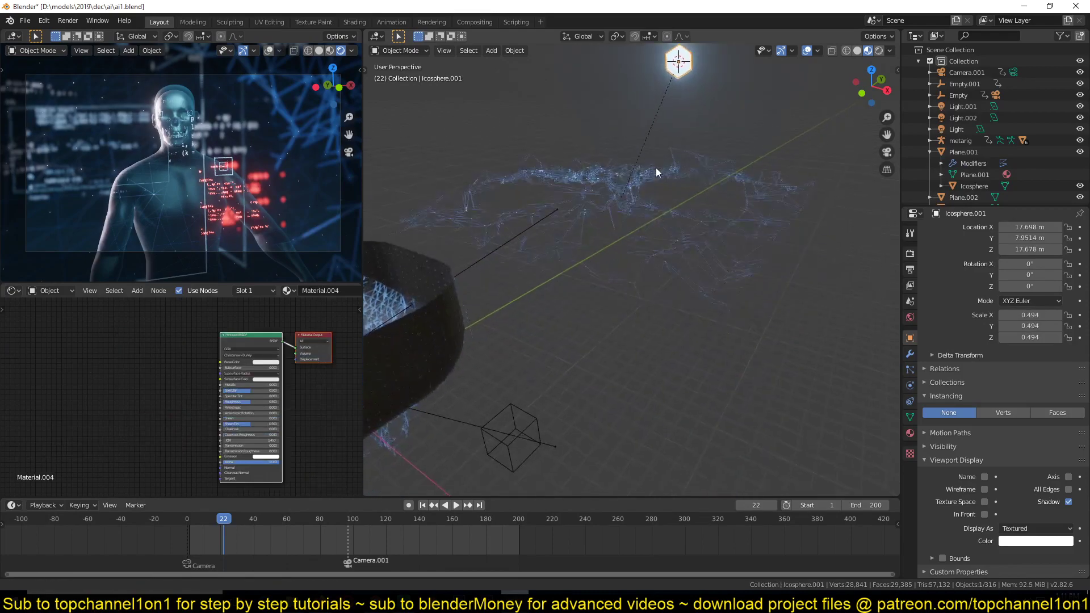
{"action": "left_click", "coordinate": [682, 277]}
{"action": "middle_click_drag", "start_coordinate": [658, 122], "coordinate": [732, 187]}
{"action": "key", "text": "shift+a"}
{"action": "mouse_move", "coordinate": [748, 129]}
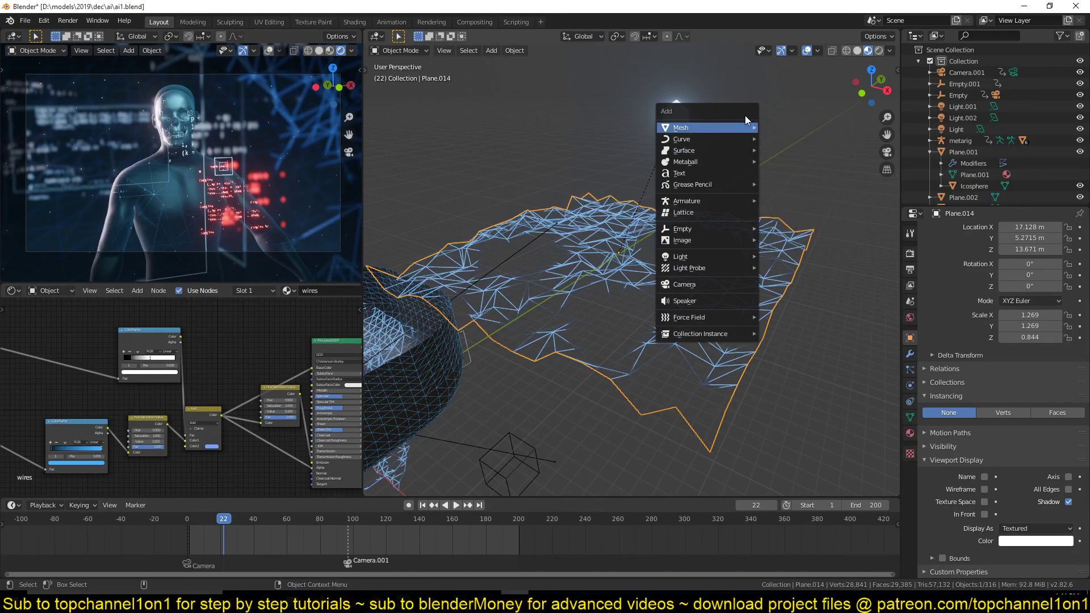
{"action": "left_click", "coordinate": [804, 233]}
{"action": "key", "text": "s"}
{"action": "left_click", "coordinate": [792, 223]}
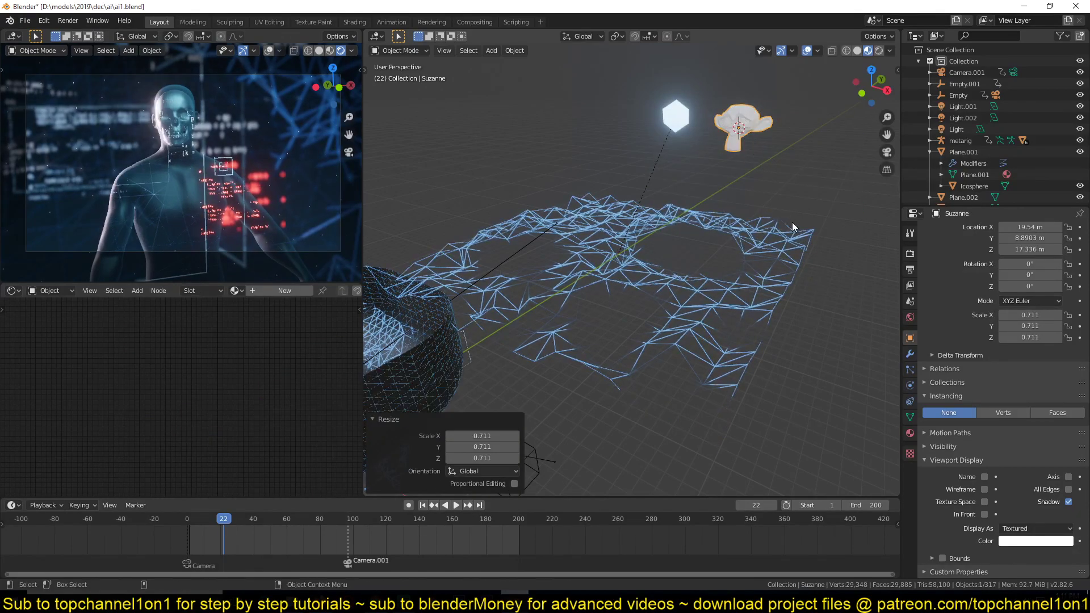
Parent the monkey to the wires plane with the Object option and set the plane's Instancing to Verts
{"action": "left_click", "coordinate": [765, 239], "text": "shift"}
{"action": "key", "text": "ctrl+p"}
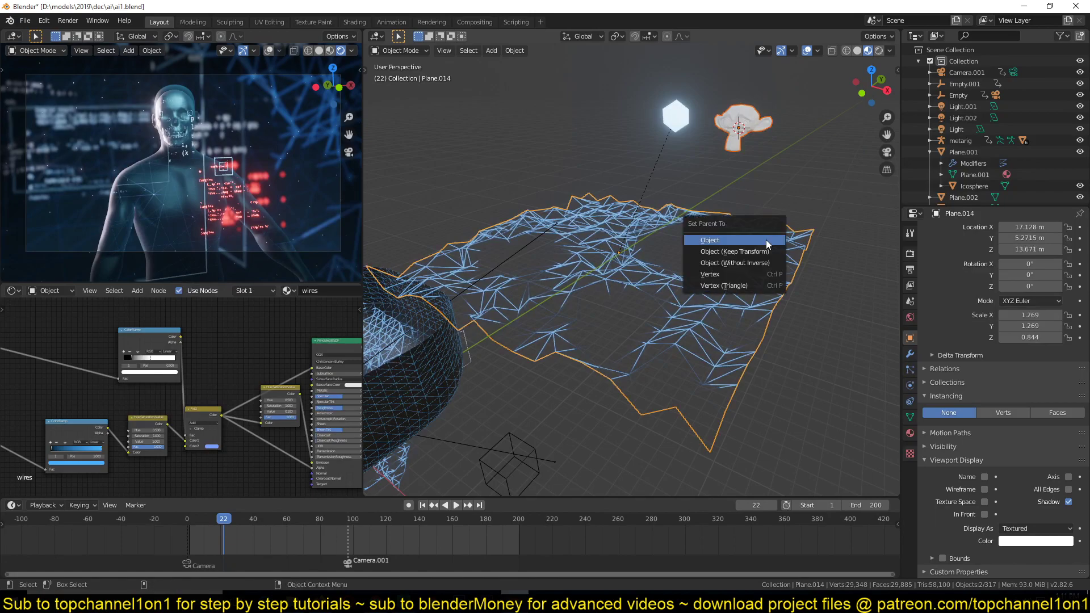
{"action": "left_click", "coordinate": [765, 244]}
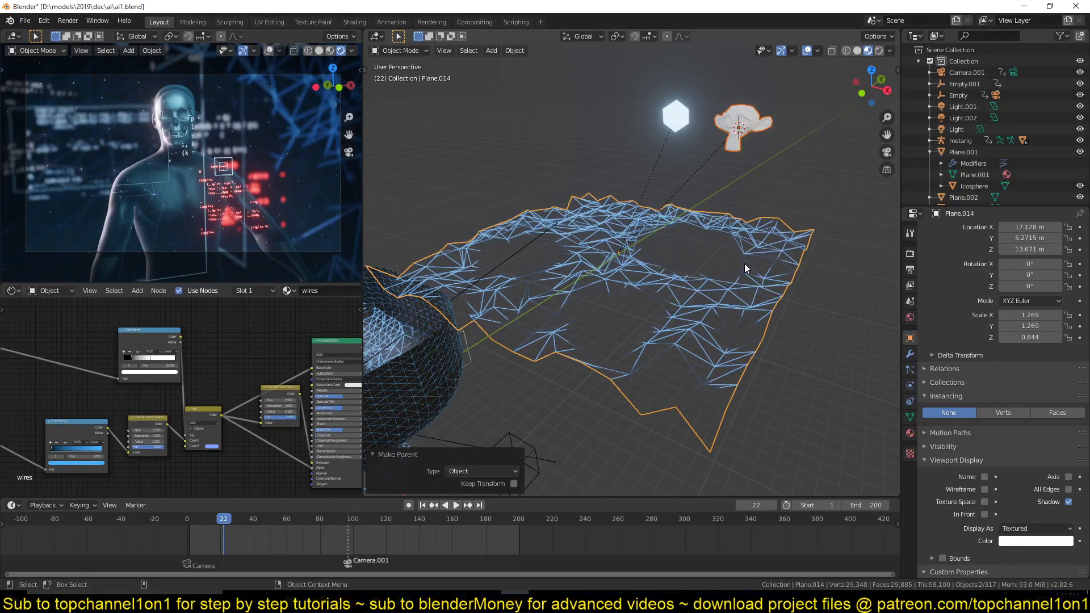
{"action": "left_click", "coordinate": [996, 414]}
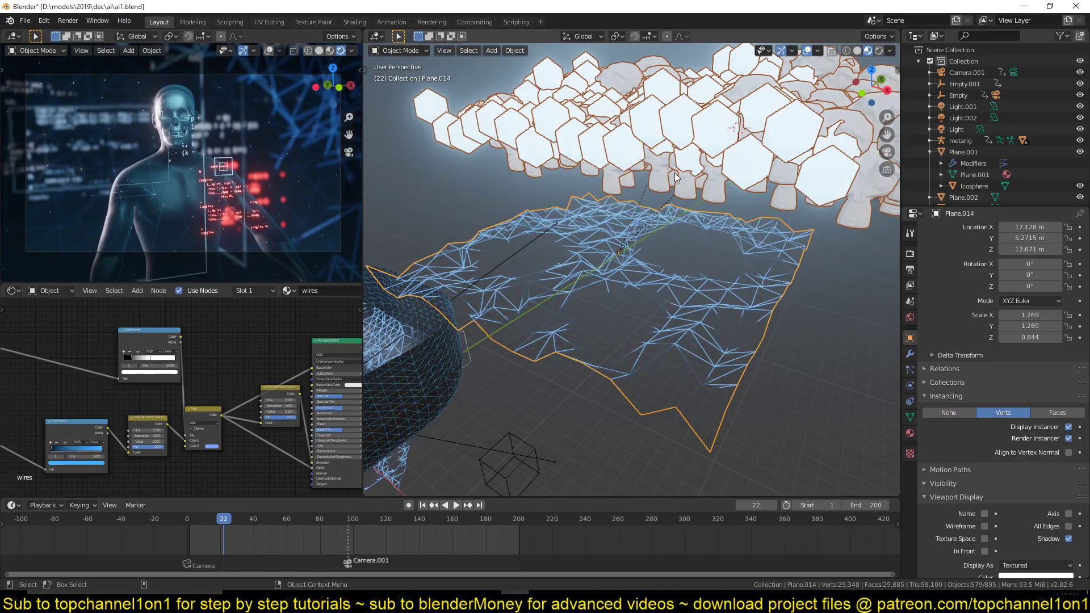
{"action": "key", "text": "alt+a"}
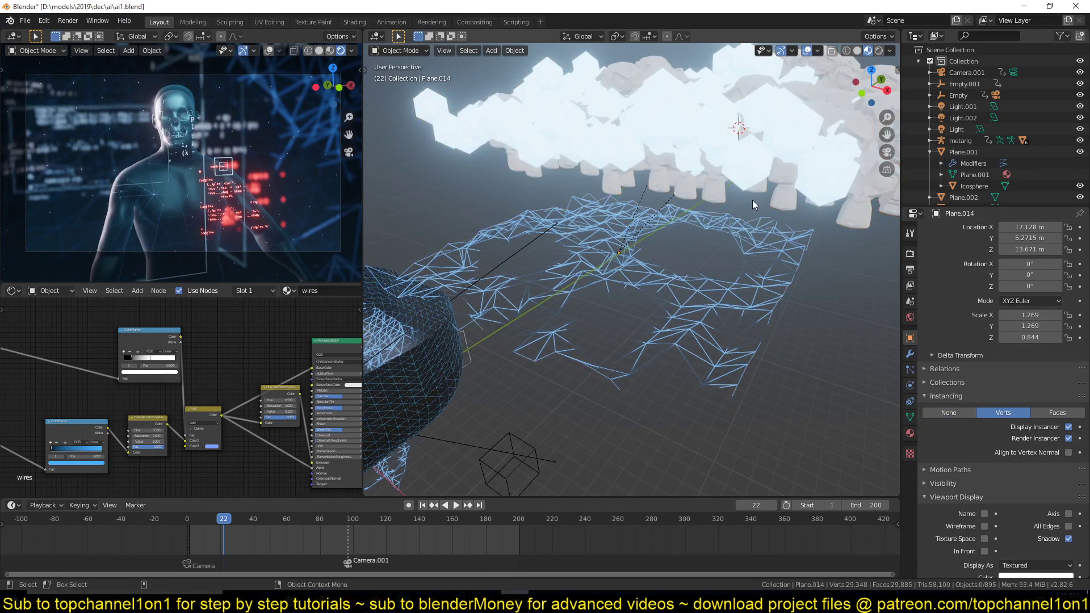
{"action": "key", "text": "ctrl+z"}
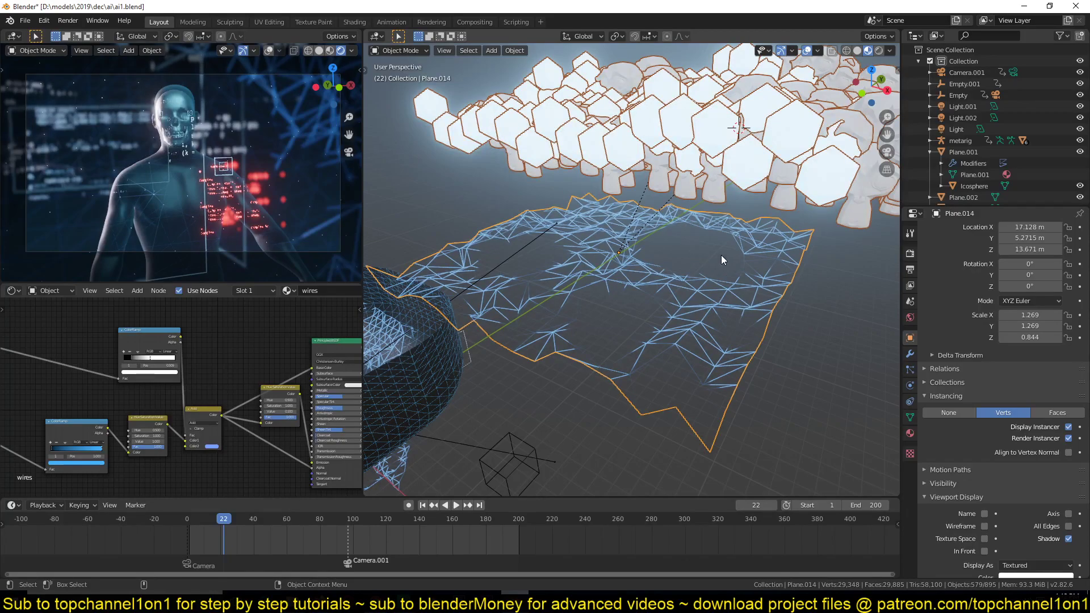
Set the wires plane's Instancing to None and delete the monkey in wireframe view
{"action": "key", "text": "z"}
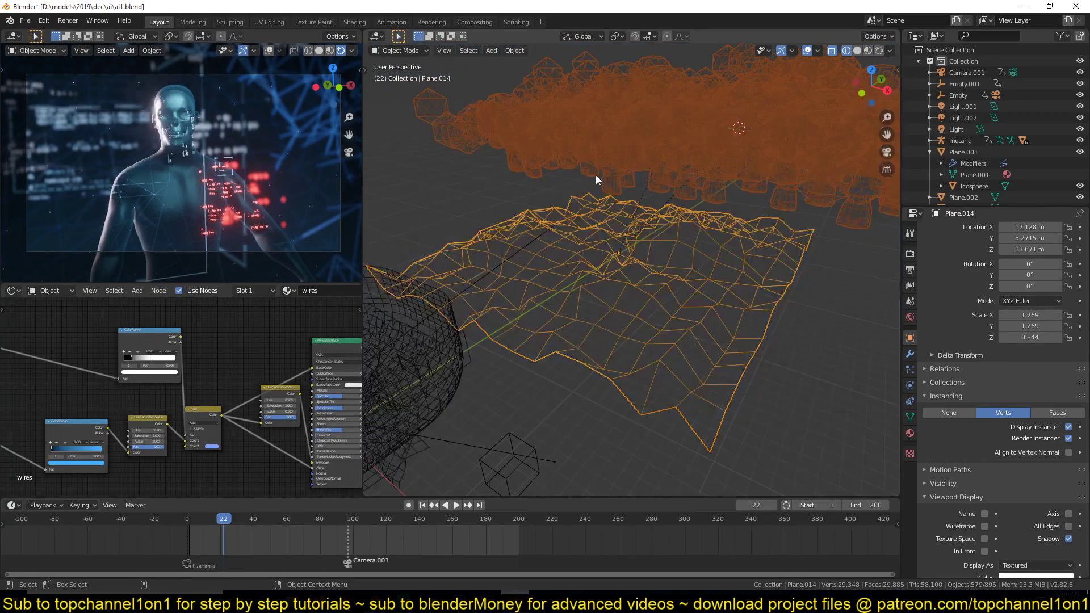
{"action": "left_click", "coordinate": [753, 135]}
{"action": "key", "text": "ctrl+z"}
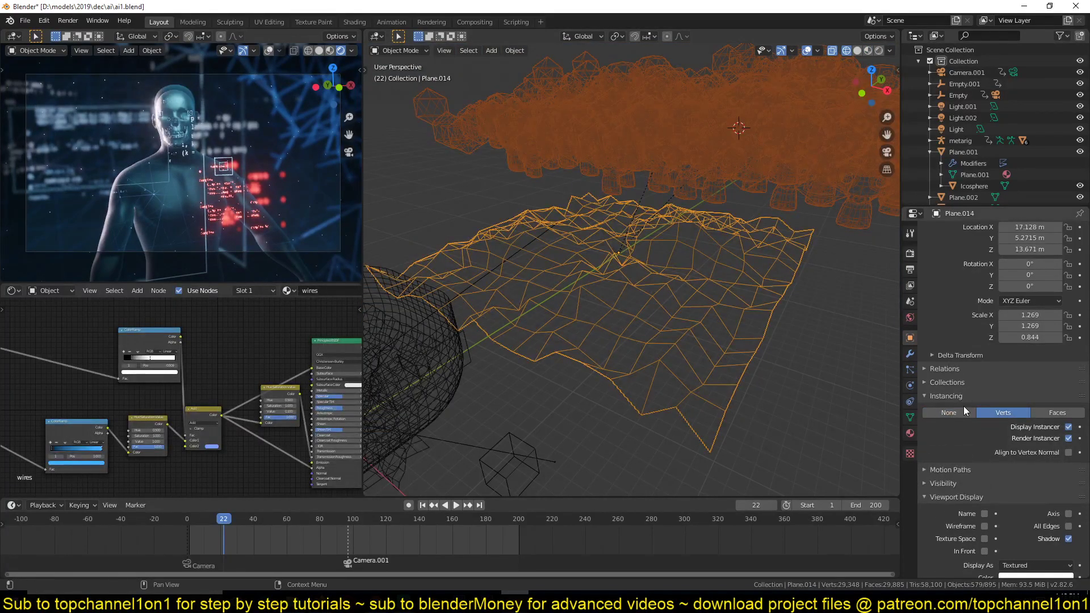
{"action": "left_click", "coordinate": [963, 407]}
{"action": "left_click", "coordinate": [743, 108]}
{"action": "key", "text": "Delete"}
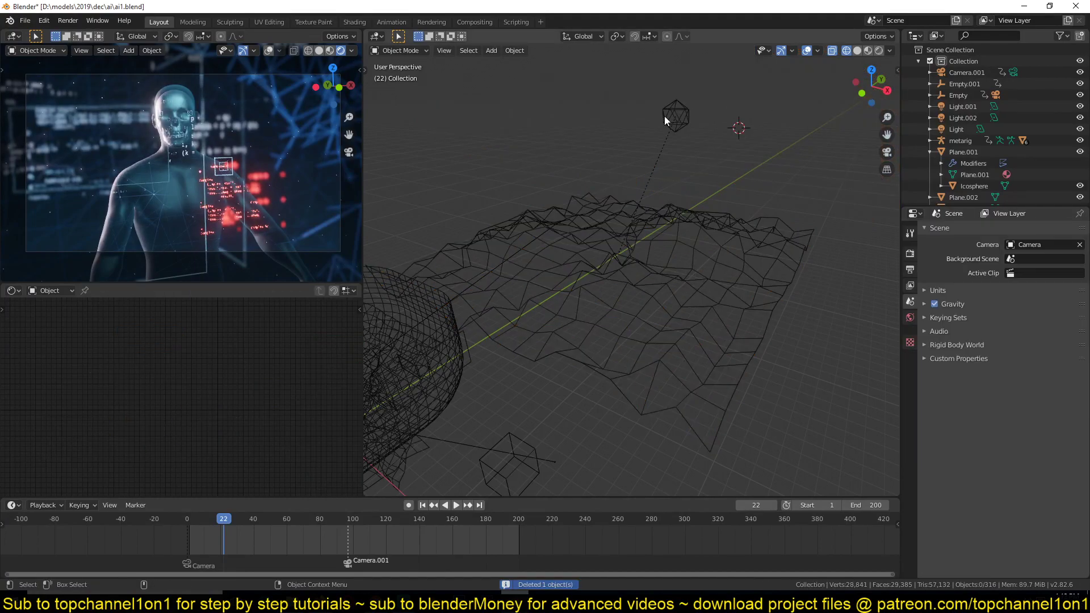
Set the wires plane's Instancing to Verts and show the icosphere instances in Solid shading
{"action": "left_click", "coordinate": [664, 116]}
{"action": "key", "text": "z"}
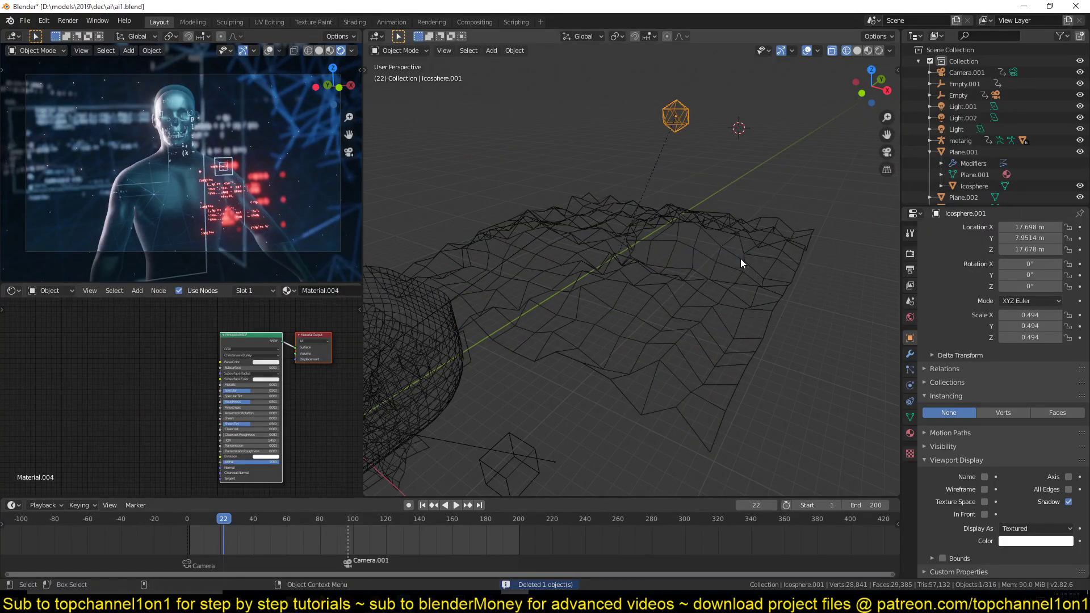
{"action": "left_click", "coordinate": [740, 259]}
{"action": "left_click", "coordinate": [1013, 411]}
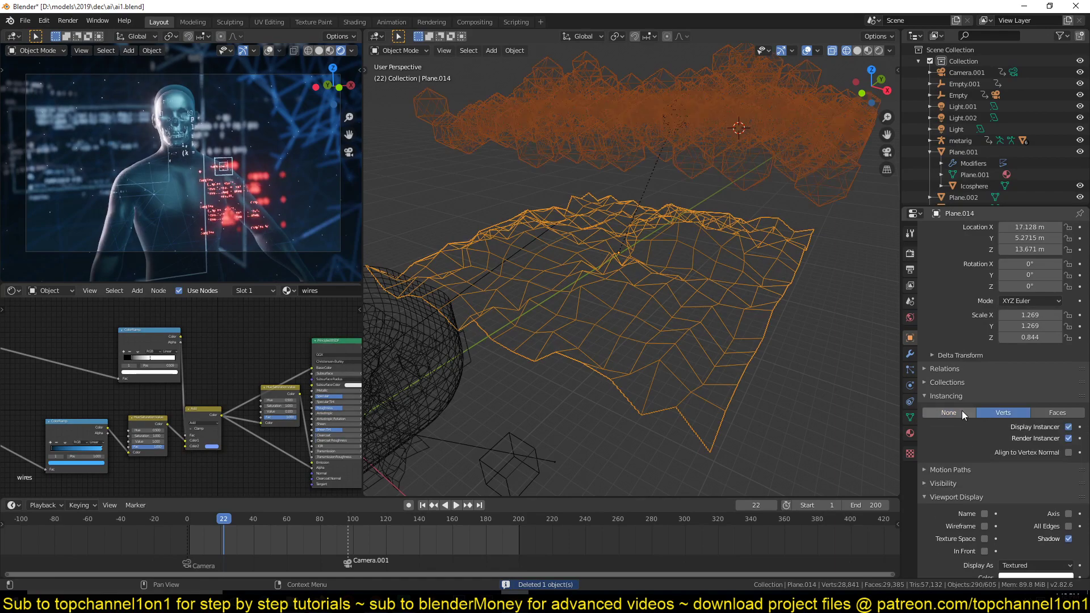
{"action": "left_click", "coordinate": [857, 50]}
{"action": "key", "text": "alt+a"}
{"action": "middle_click_drag", "start_coordinate": [736, 143], "coordinate": [703, 126]}
Switch to wireframe shading and snap the 3D cursor to the wires plane's origin
{"action": "left_click", "coordinate": [659, 229]}
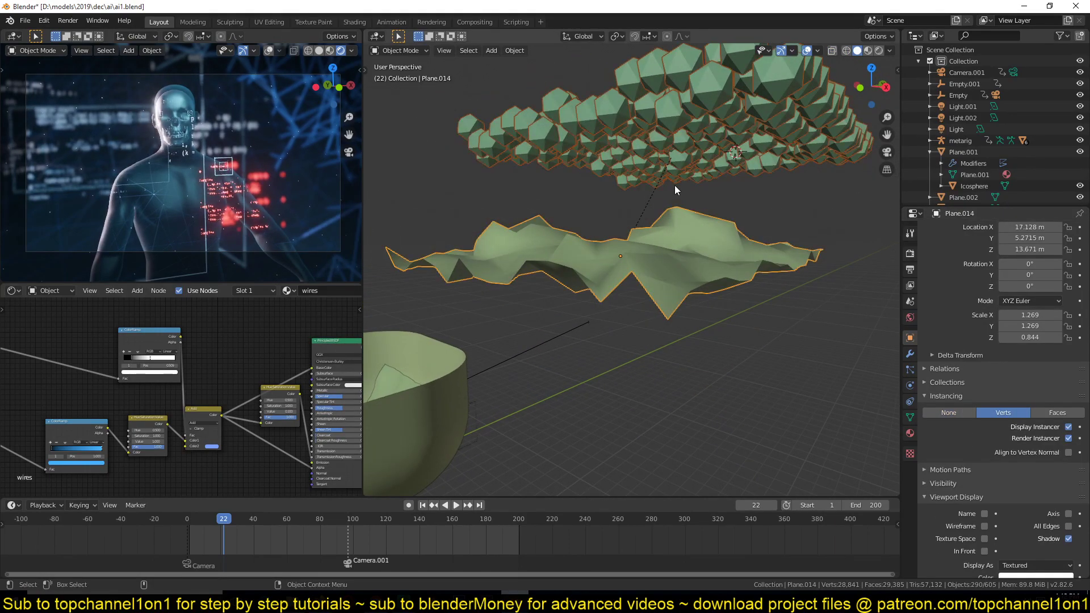
{"action": "key", "text": "z"}
{"action": "left_click", "coordinate": [667, 139]}
{"action": "left_click", "coordinate": [663, 229]}
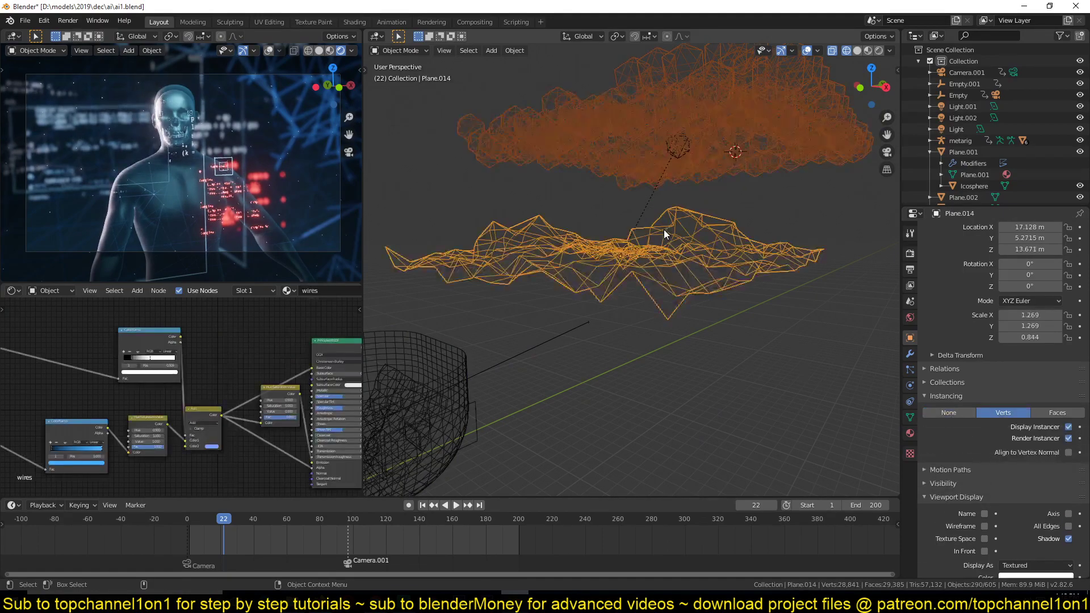
{"action": "key", "text": "shift+s"}
{"action": "left_click", "coordinate": [671, 278]}
Move the icosphere by about -1.43 m in X, -1.17 m in Y and -0.37 m in Z to shift its instances
{"action": "left_click", "coordinate": [683, 155]}
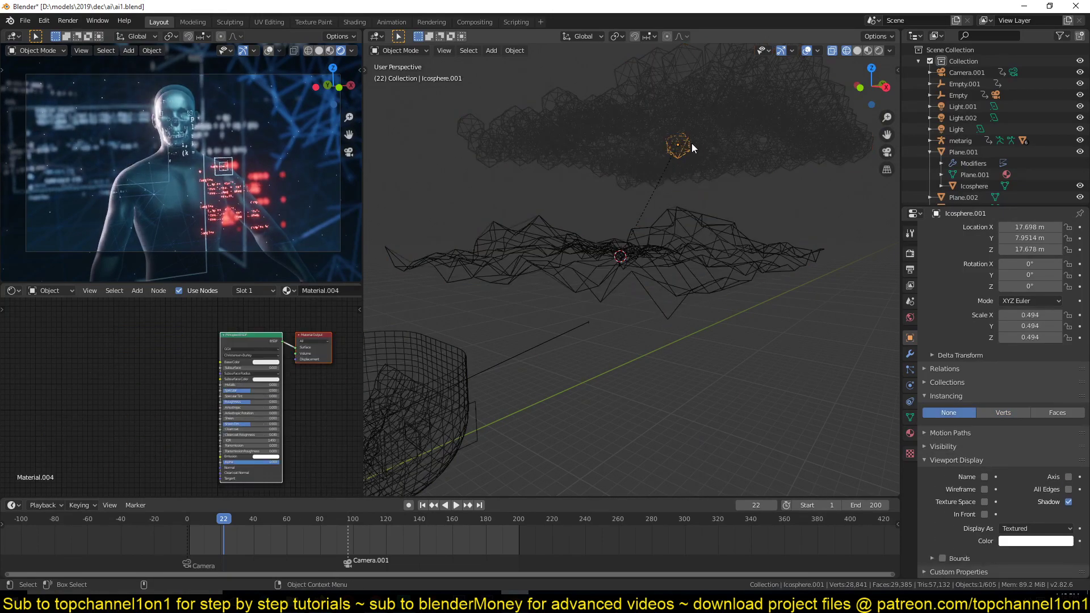
{"action": "key", "text": "g"}
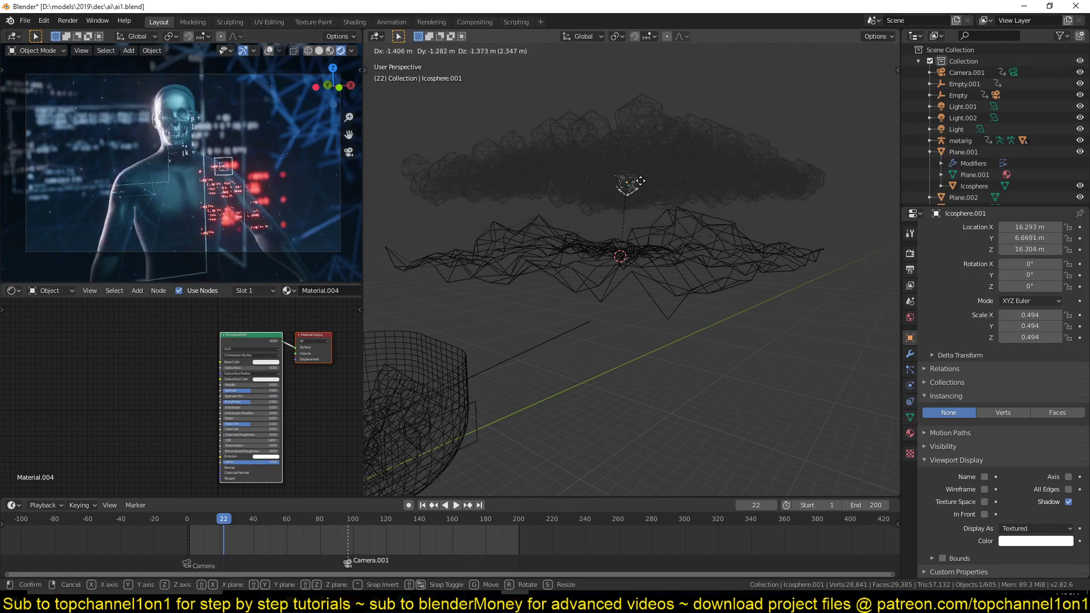
{"action": "left_click", "coordinate": [630, 142]}
{"action": "middle_click_drag", "start_coordinate": [625, 110], "coordinate": [626, 151]}
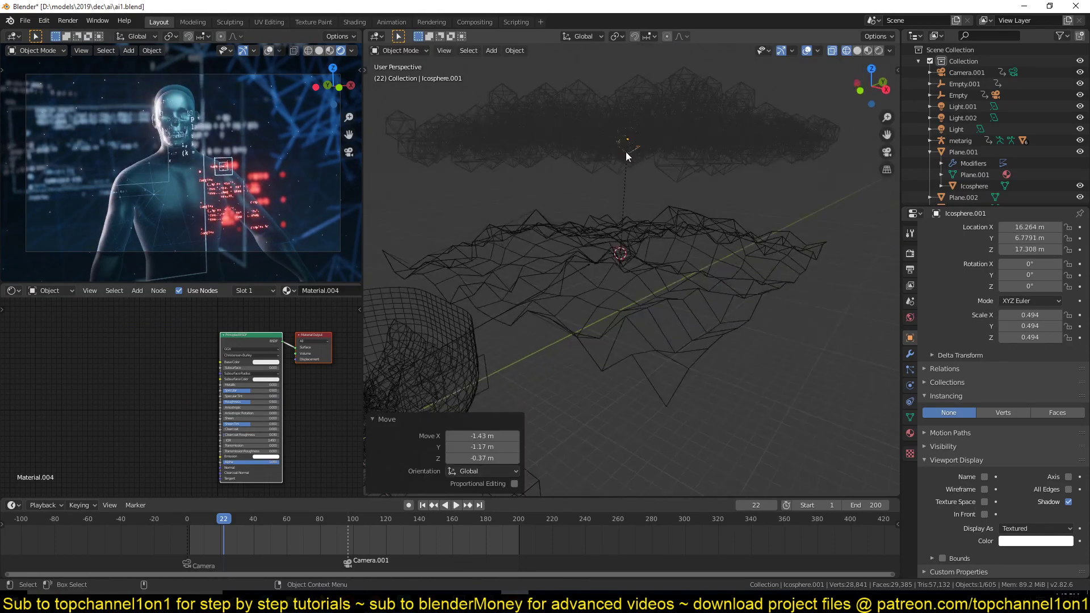
Snap the 3D cursor to the wires plane's origin again and snap the icosphere to the cursor
{"action": "left_click", "coordinate": [641, 262]}
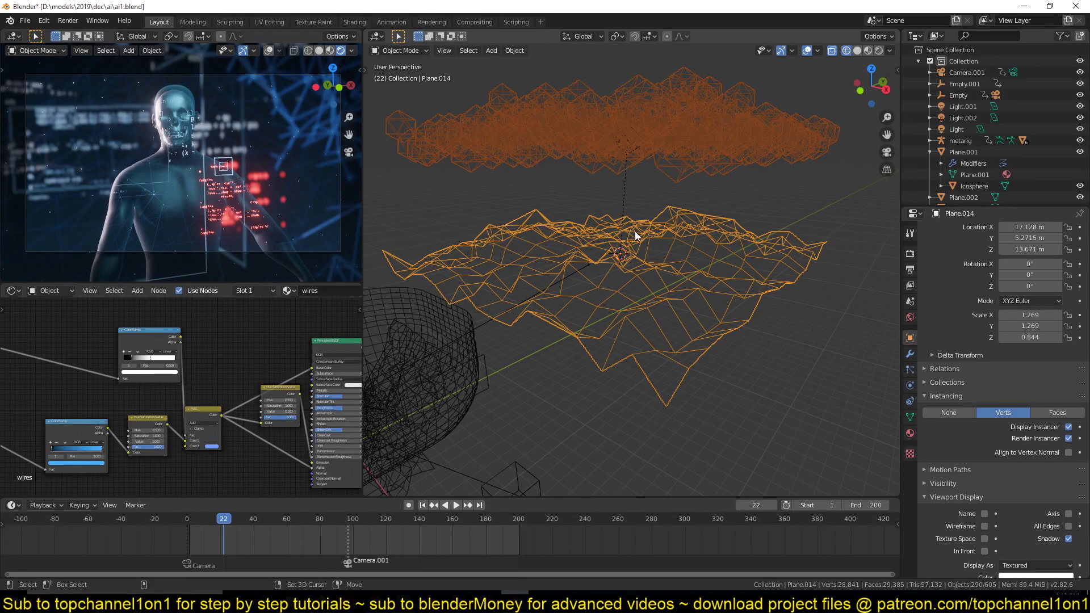
{"action": "key", "text": "shift+s"}
{"action": "middle_click_drag", "start_coordinate": [641, 297], "coordinate": [629, 149]}
{"action": "left_click", "coordinate": [629, 151]}
{"action": "key", "text": "shift+s"}
{"action": "left_click", "coordinate": [627, 91]}
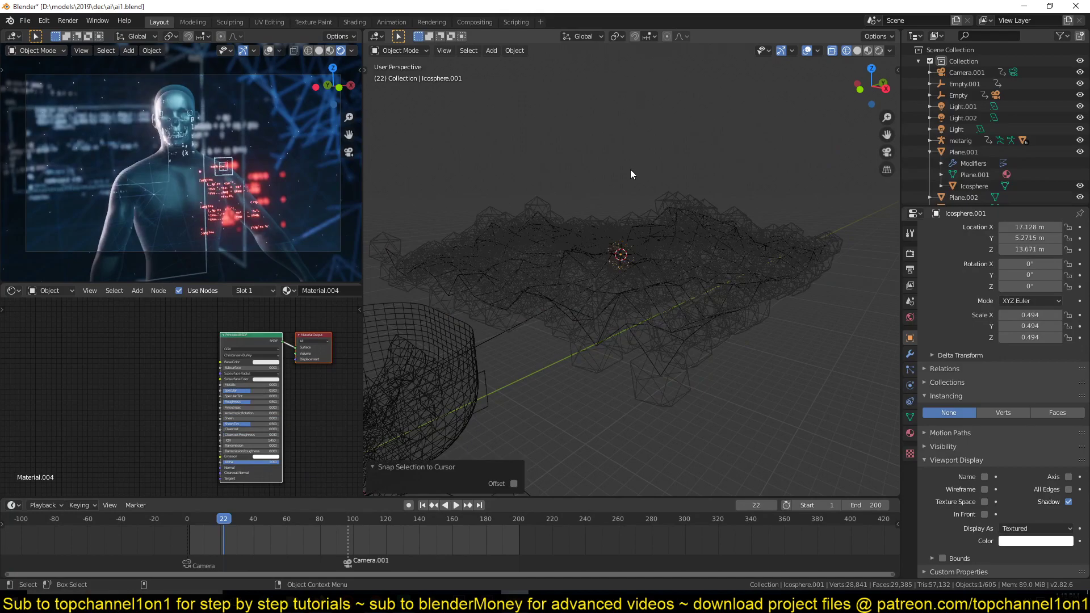
Switch to Solid shading and shrink the icosphere by about 0.208 and again by about 0.431
{"action": "key", "text": "z"}
{"action": "left_click", "coordinate": [761, 203]}
{"action": "scroll", "coordinate": [772, 252], "scroll_direction": "up", "scroll_amount": 6}
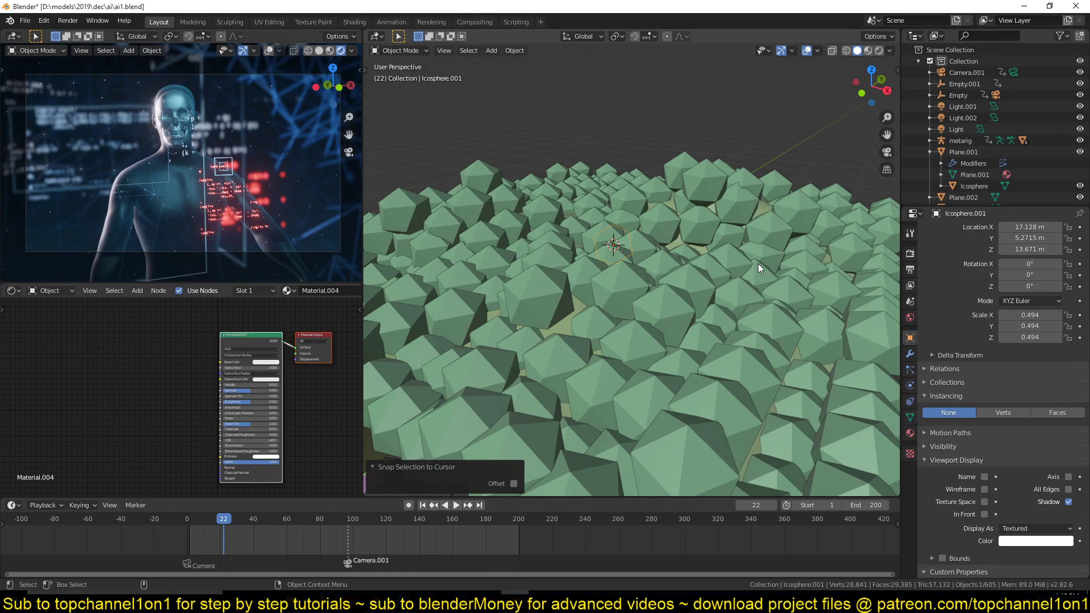
{"action": "key", "text": "s"}
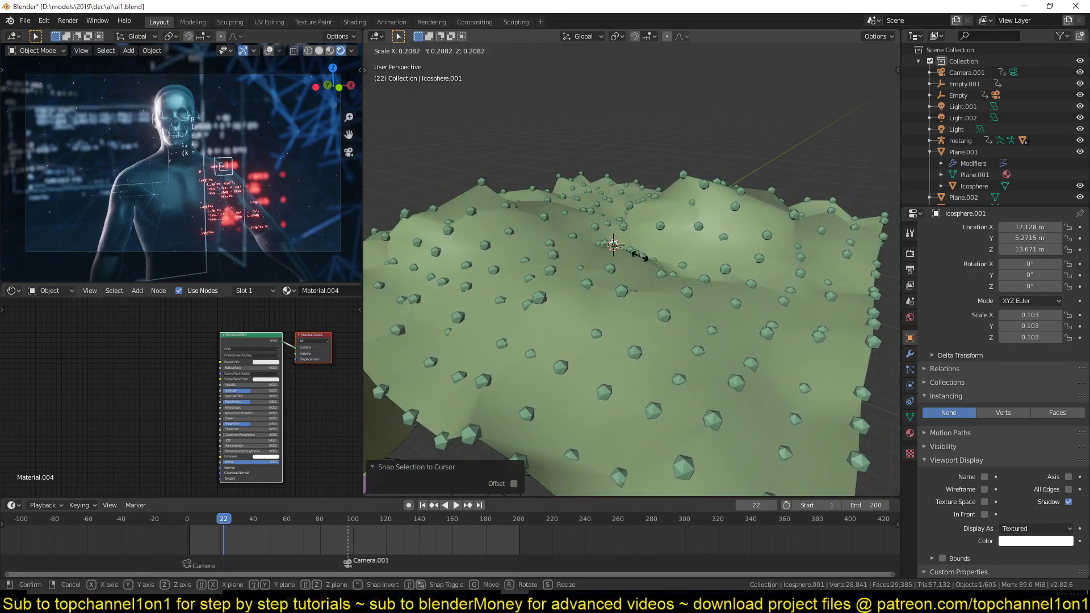
{"action": "left_click", "coordinate": [639, 256]}
{"action": "key", "text": "s"}
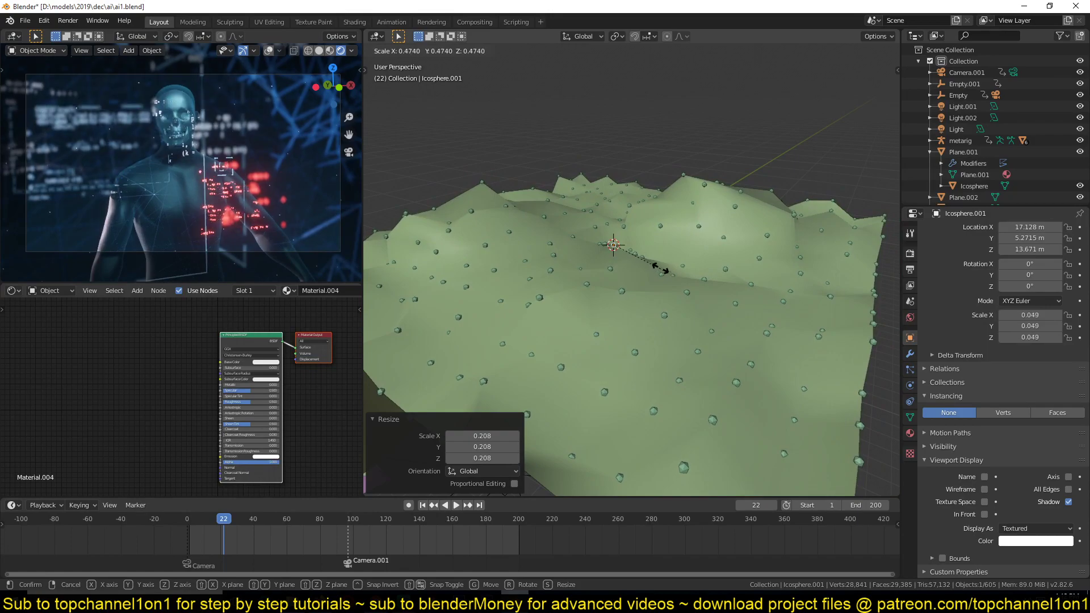
{"action": "left_click", "coordinate": [656, 268]}
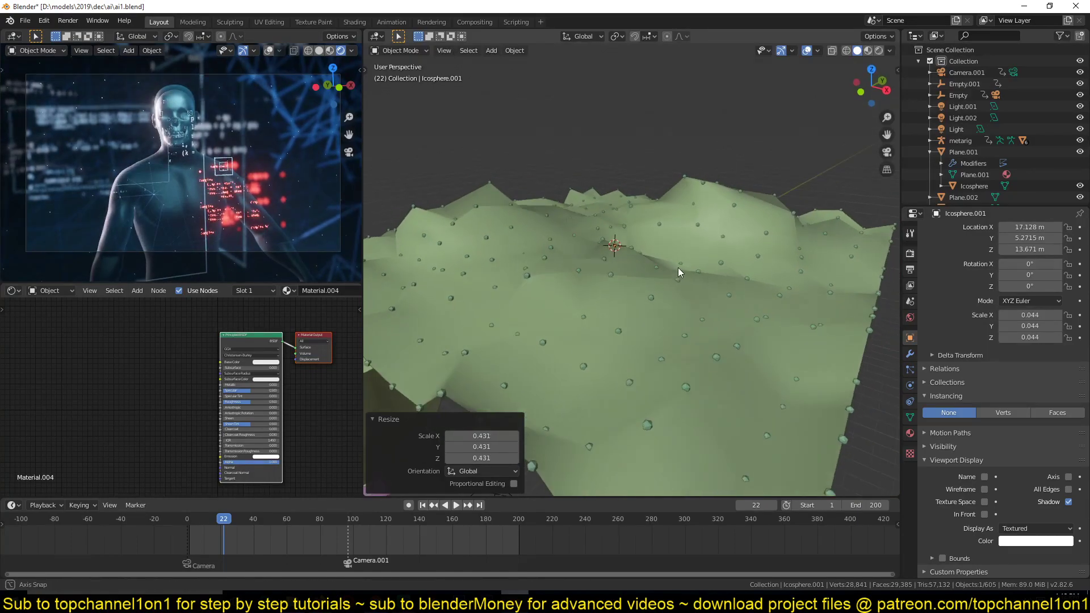
Scale the icosphere by about 0.35 and play the animation in Material Preview to check the glowing points
{"action": "key", "text": "space"}
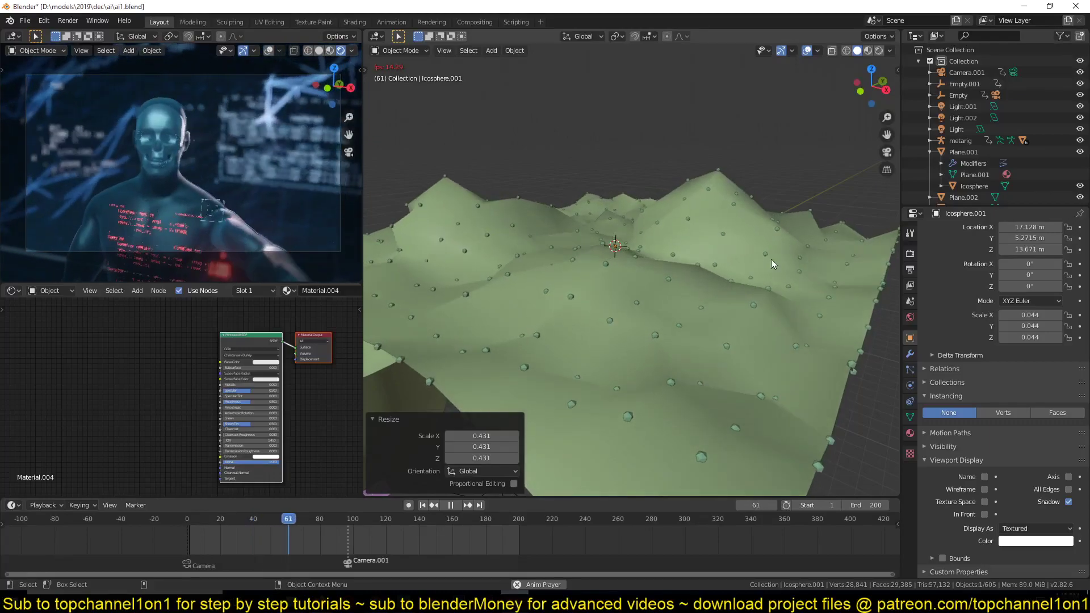
{"action": "key", "text": "space"}
{"action": "left_click", "coordinate": [868, 50]}
{"action": "key", "text": "space"}
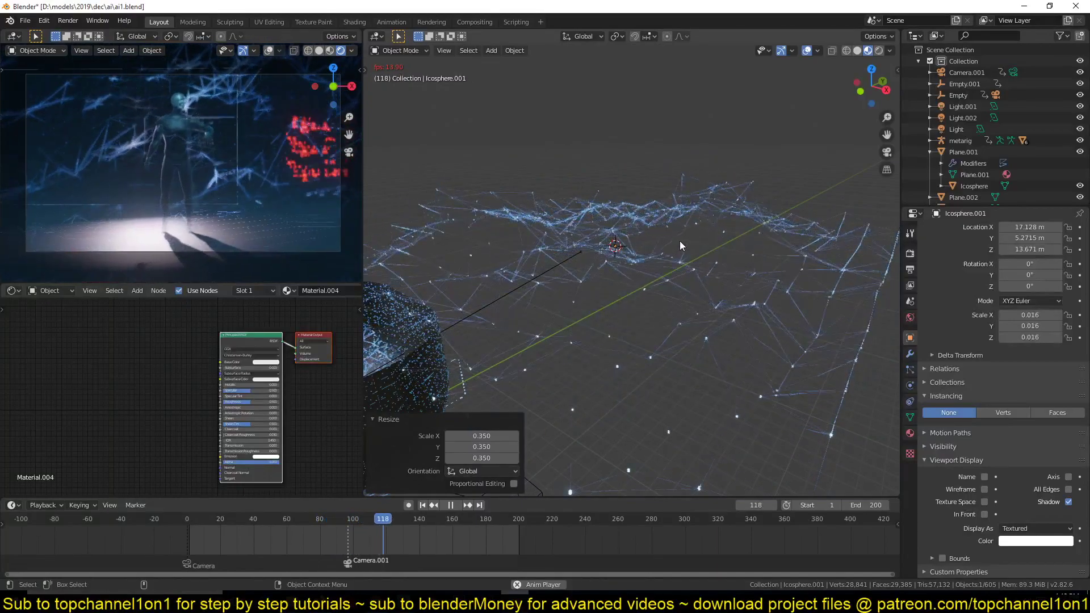
{"action": "key", "text": "space"}
Box-select and delete the duplicated wires plane, its icosphere and Light.002
{"action": "left_click_drag", "start_coordinate": [560, 139], "coordinate": [632, 268]}
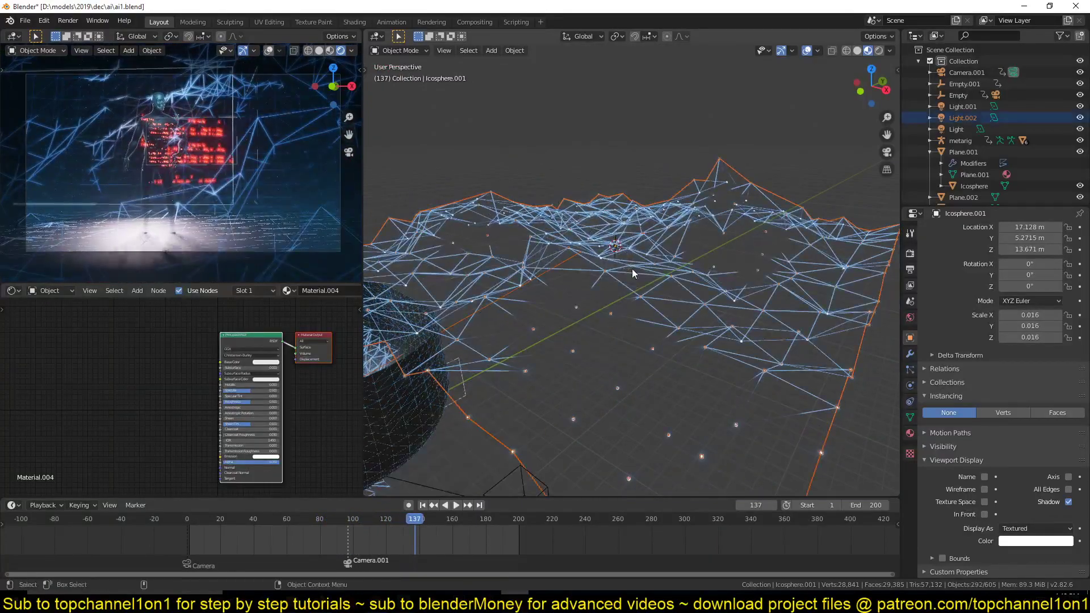
{"action": "key", "text": "x"}
{"action": "left_click", "coordinate": [583, 269]}
Switch to Solid shading and examine the layout of the whole scene from outside
{"action": "middle_click_drag", "start_coordinate": [546, 294], "coordinate": [648, 240], "text": "shift"}
{"action": "scroll", "coordinate": [465, 308], "scroll_direction": "down", "scroll_amount": 4}
{"action": "middle_click_drag", "start_coordinate": [466, 308], "coordinate": [621, 256], "text": "shift"}
{"action": "scroll", "coordinate": [621, 257], "scroll_direction": "up", "scroll_amount": 3}
{"action": "key", "text": "z"}
{"action": "left_click", "coordinate": [731, 281]}
{"action": "middle_click_drag", "start_coordinate": [511, 263], "coordinate": [575, 233], "text": "shift"}
{"action": "scroll", "coordinate": [574, 233], "scroll_direction": "up", "scroll_amount": 2}
{"action": "middle_click_drag", "start_coordinate": [536, 340], "coordinate": [573, 282]}
{"action": "scroll", "coordinate": [573, 282], "scroll_direction": "down", "scroll_amount": 1}
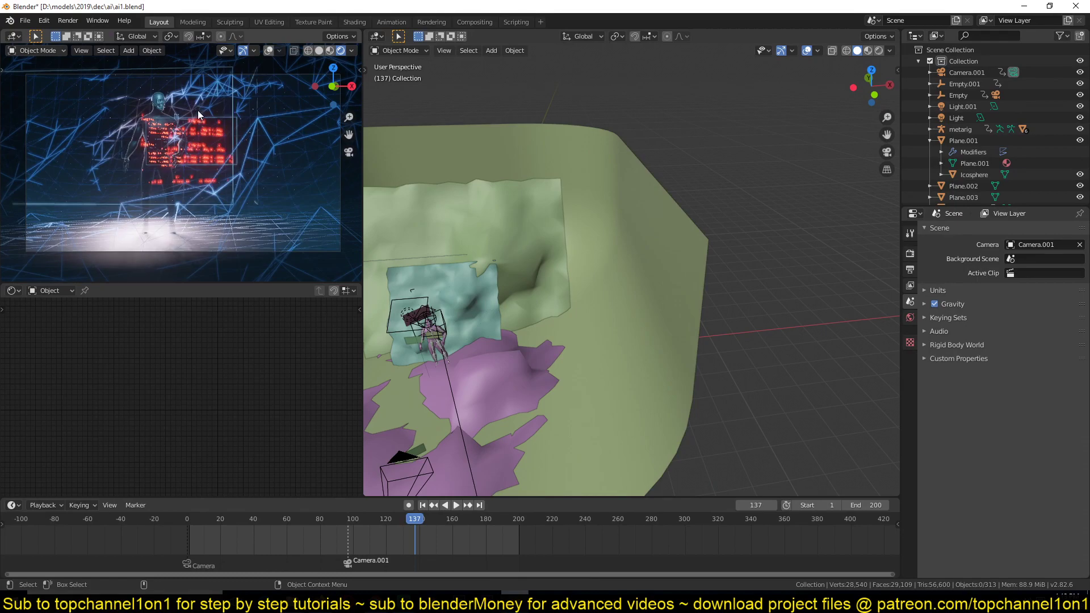
Select the code plane in the camera view and play the animation from about frame 18
{"action": "left_click", "coordinate": [206, 137]}
{"action": "left_click", "coordinate": [214, 533]}
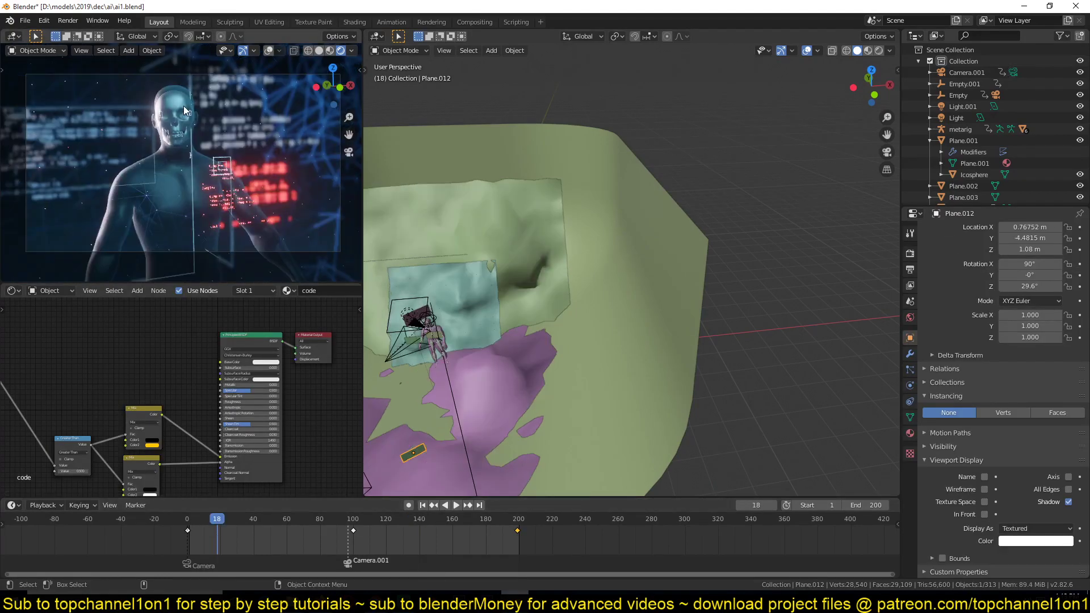
{"action": "key", "text": "space"}
{"action": "key", "text": "space"}
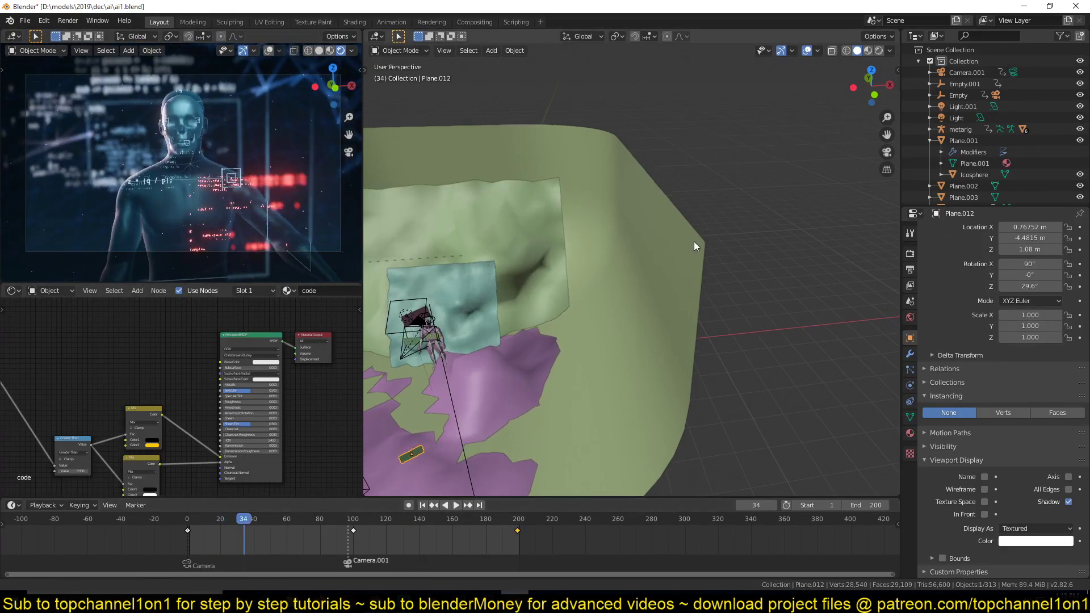
Add a plane in the empty space outside the scene and rotate it 90° about the X axis
{"action": "middle_click_drag", "start_coordinate": [703, 232], "coordinate": [564, 305]}
{"action": "key", "text": "shift+a"}
{"action": "mouse_move", "coordinate": [620, 260]}
{"action": "left_click", "coordinate": [690, 259]}
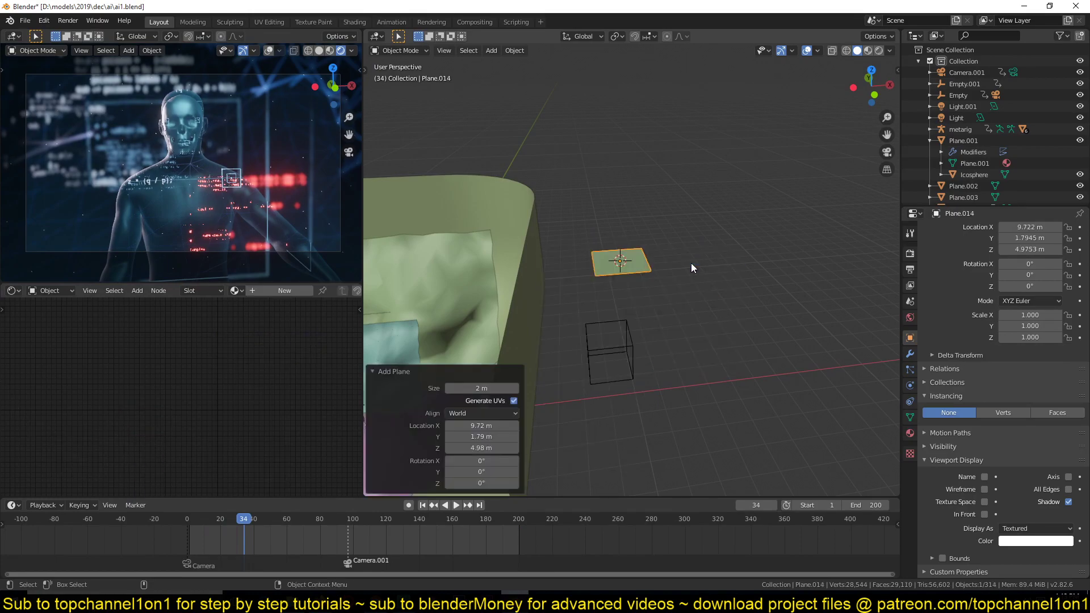
{"action": "type", "text": "rx90"}
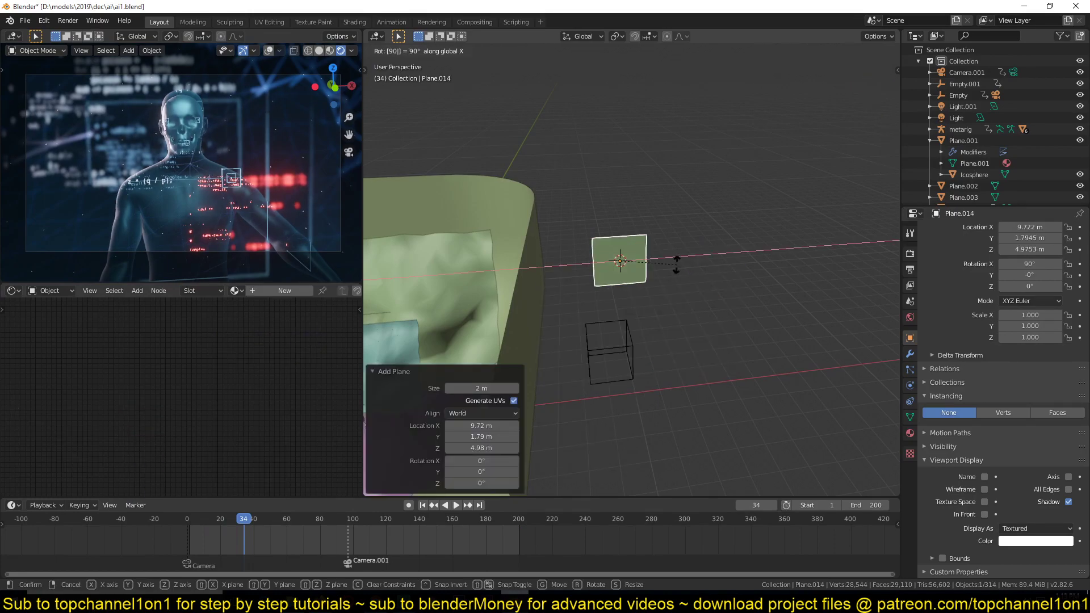
{"action": "key", "text": "Return"}
Scale the new plane by about 2 along the X axis
{"action": "key", "text": "KP_Decimal"}
{"action": "key", "text": "s"}
{"action": "key", "text": "x"}
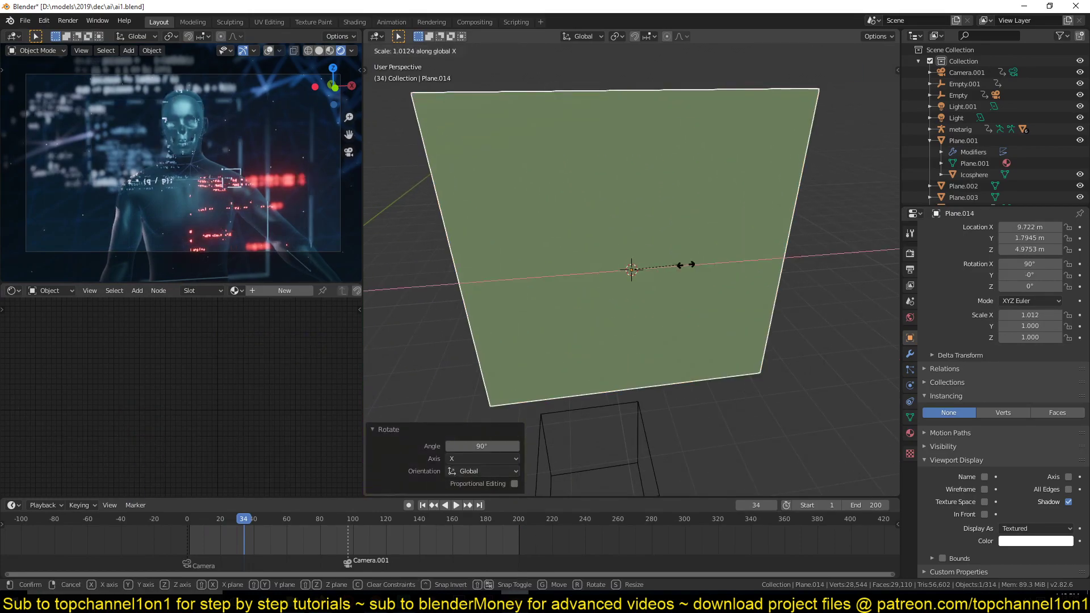
{"action": "left_click", "coordinate": [722, 257]}
{"action": "scroll", "coordinate": [722, 258], "scroll_direction": "down", "scroll_amount": 4}
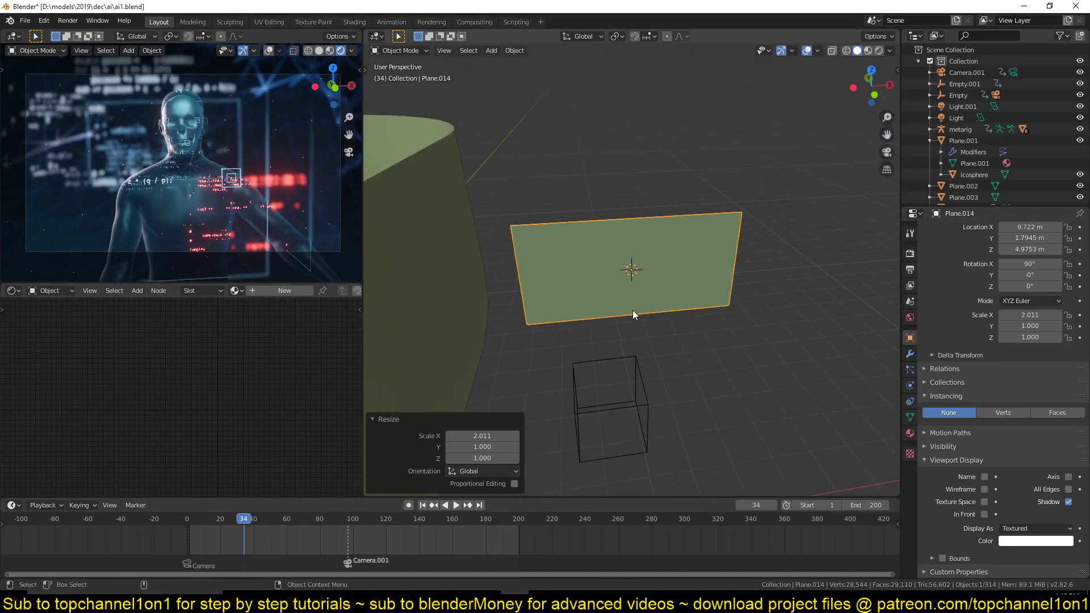
Create a new material for the plane and add an Image Texture node loaded with the media_cac code image from D:\textures
{"action": "left_click", "coordinate": [283, 291]}
{"action": "key", "text": "shift+a"}
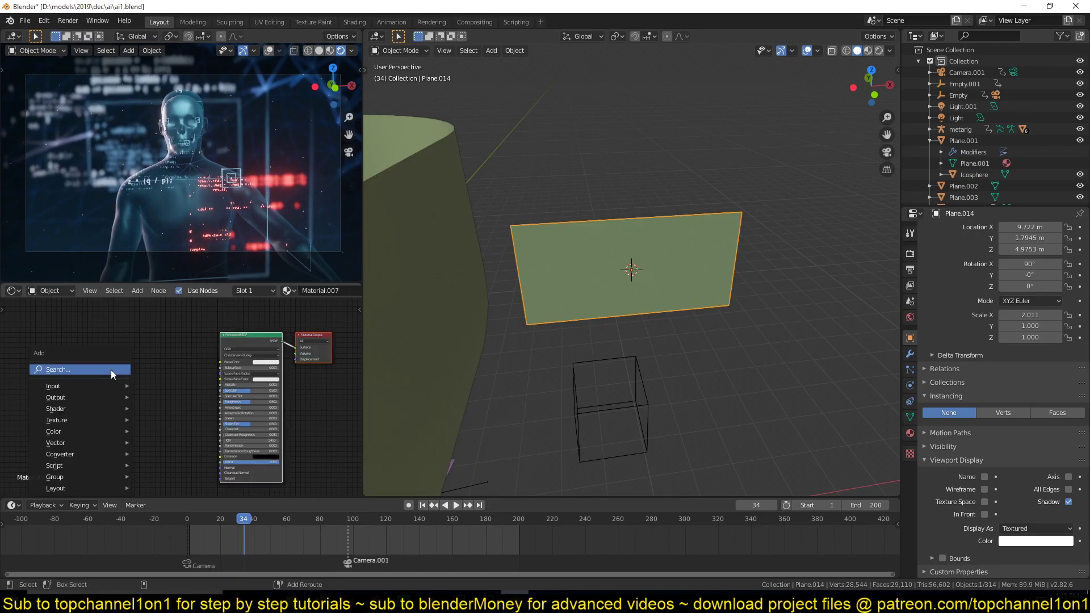
{"action": "mouse_move", "coordinate": [79, 418]}
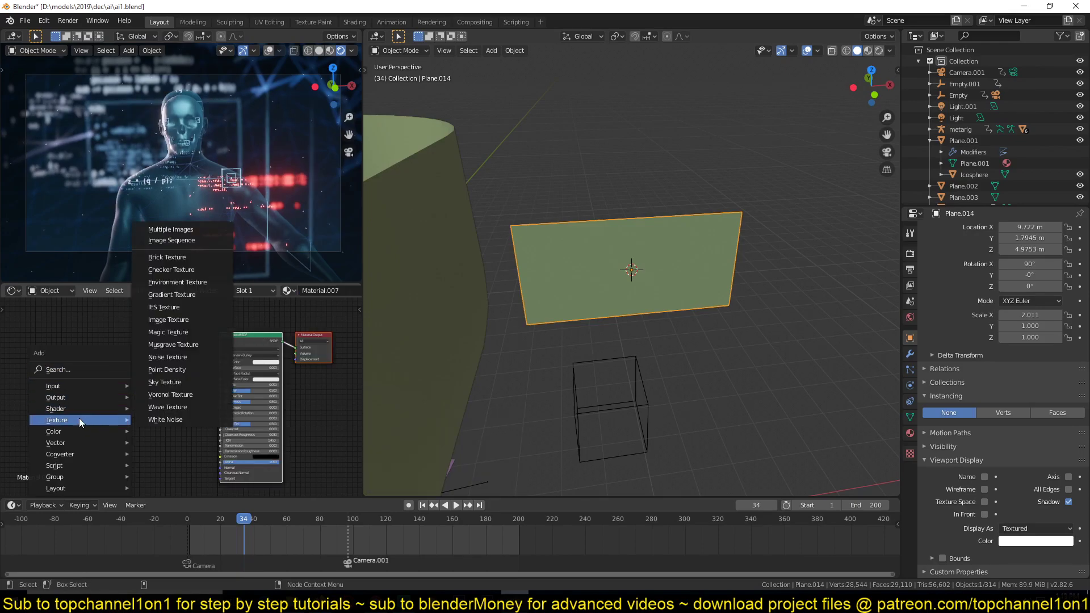
{"action": "left_click", "coordinate": [206, 318]}
{"action": "left_click", "coordinate": [143, 387]}
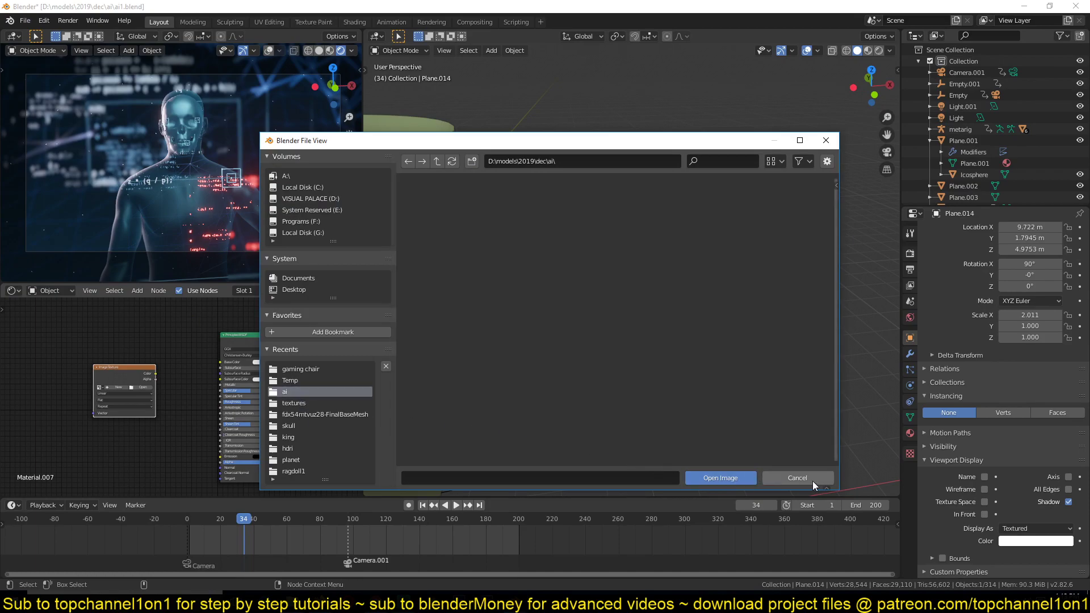
{"action": "left_click", "coordinate": [297, 403]}
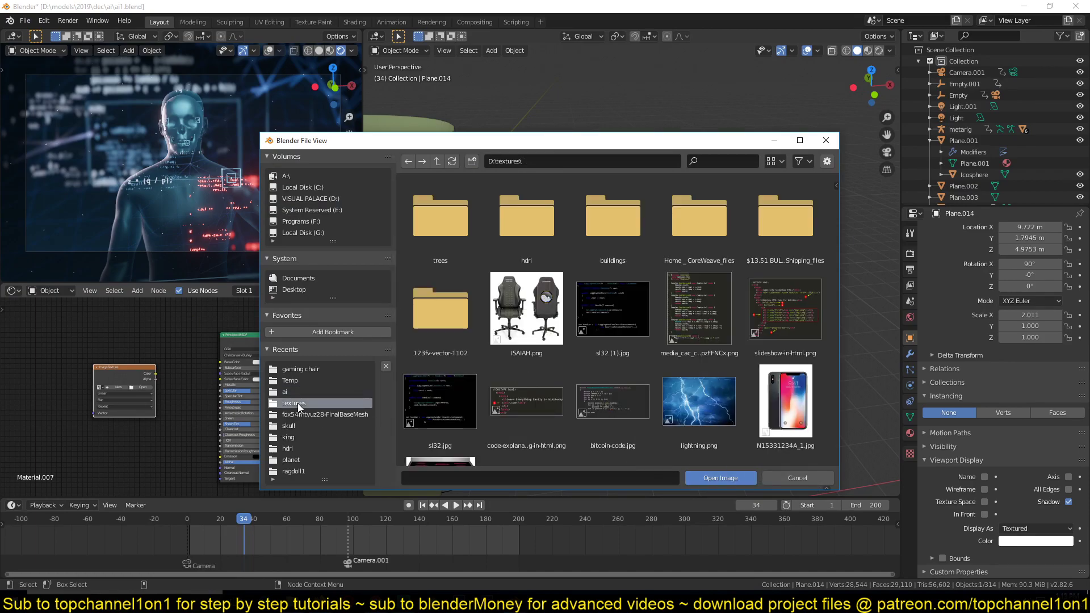
{"action": "double_click", "coordinate": [689, 322]}
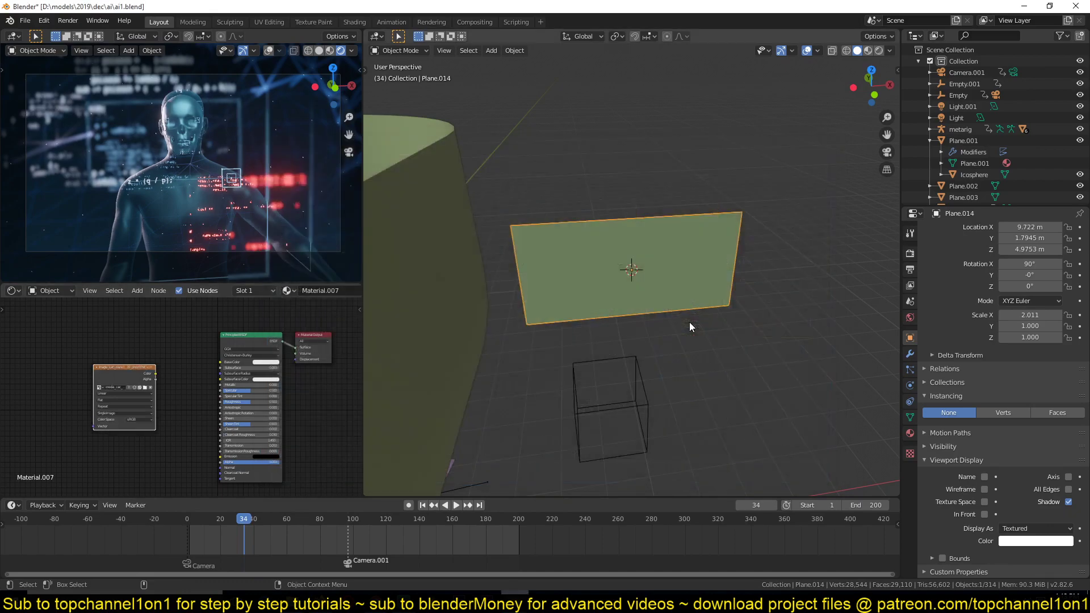
Preview the code image texture directly on the plane in Material Preview shading
{"action": "left_click", "coordinate": [132, 381], "text": "ctrl+shift"}
{"action": "left_click", "coordinate": [867, 50]}
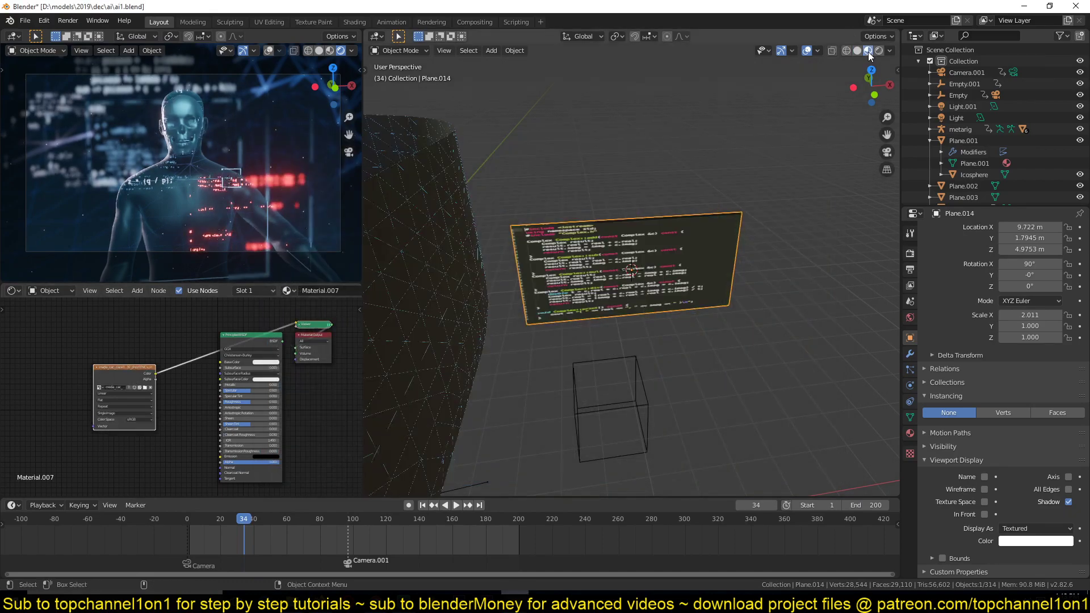
{"action": "scroll", "coordinate": [563, 272], "scroll_direction": "up", "scroll_amount": 3}
{"action": "middle_click_drag", "start_coordinate": [146, 350], "coordinate": [229, 374]}
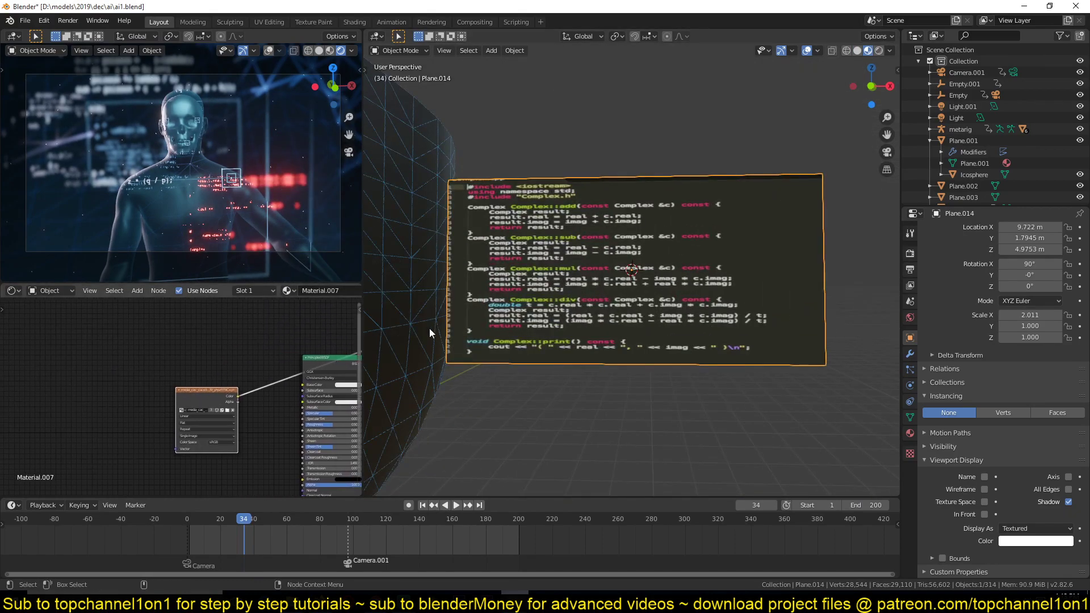
Scale the plane by about 1.3 along the Z axis
{"action": "key", "text": "s"}
{"action": "key", "text": "z"}
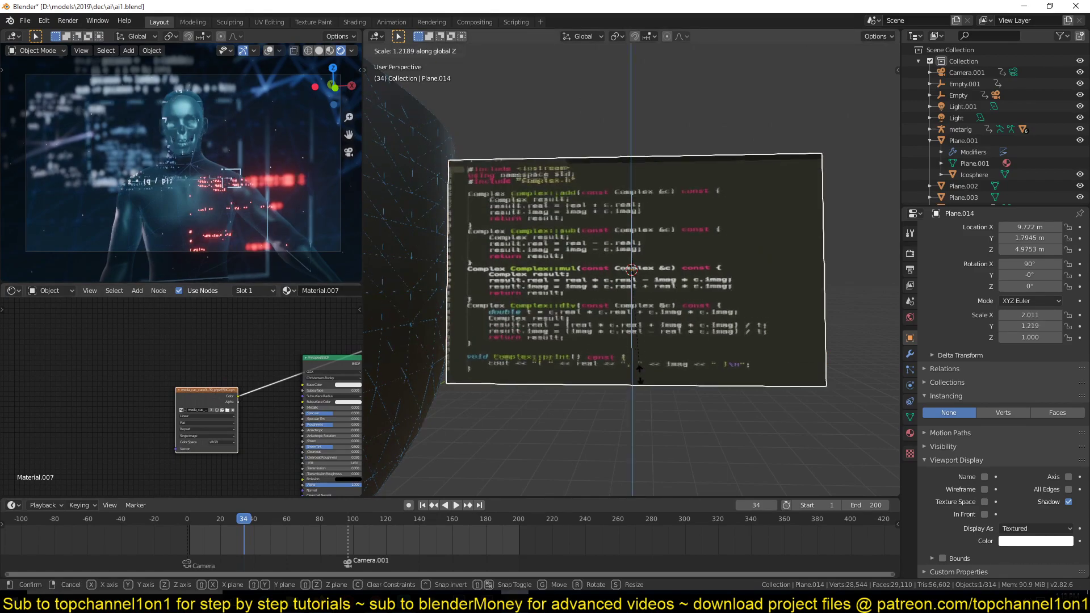
{"action": "left_click", "coordinate": [642, 380]}
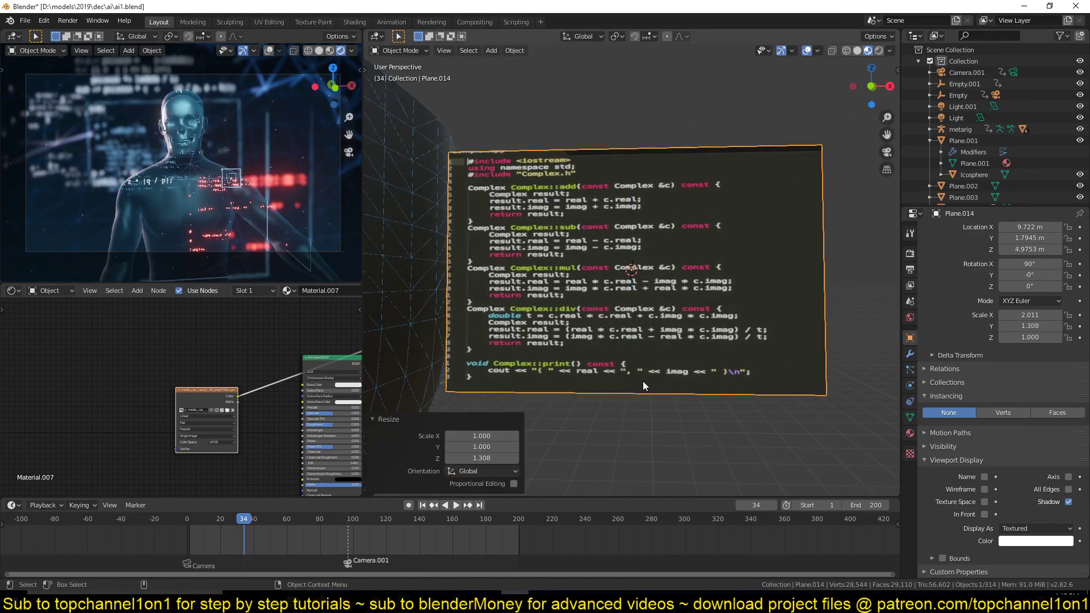
Move the Image Texture node farther away from the Principled BSDF to make room between them
{"action": "middle_click_drag", "start_coordinate": [194, 411], "coordinate": [233, 370]}
{"action": "key", "text": "g"}
{"action": "left_click", "coordinate": [65, 366]}
{"action": "middle_click_drag", "start_coordinate": [538, 307], "coordinate": [566, 336]}
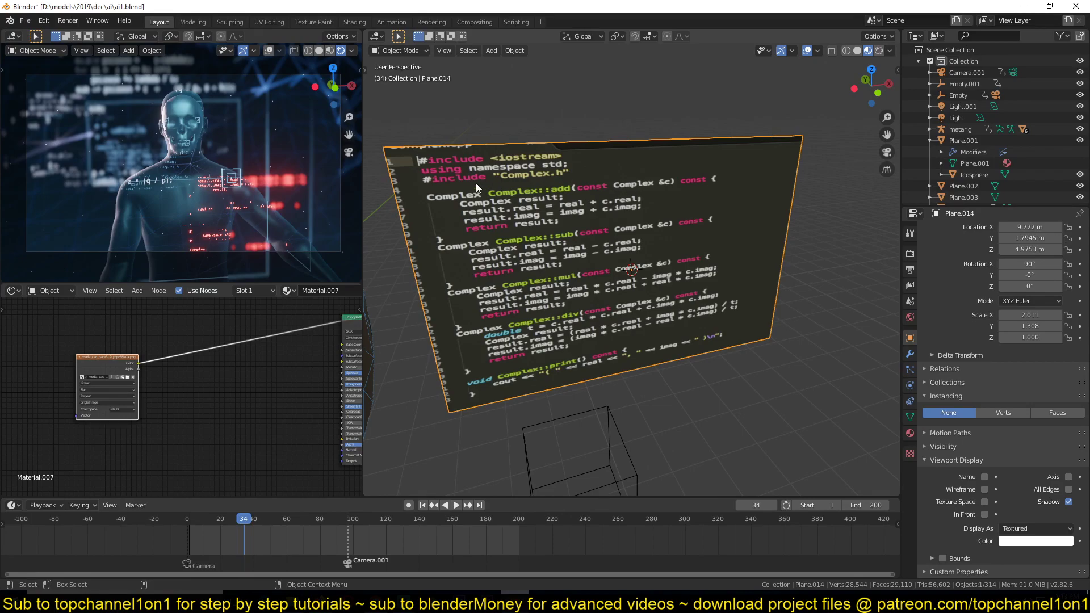
{"action": "left_click", "coordinate": [189, 372]}
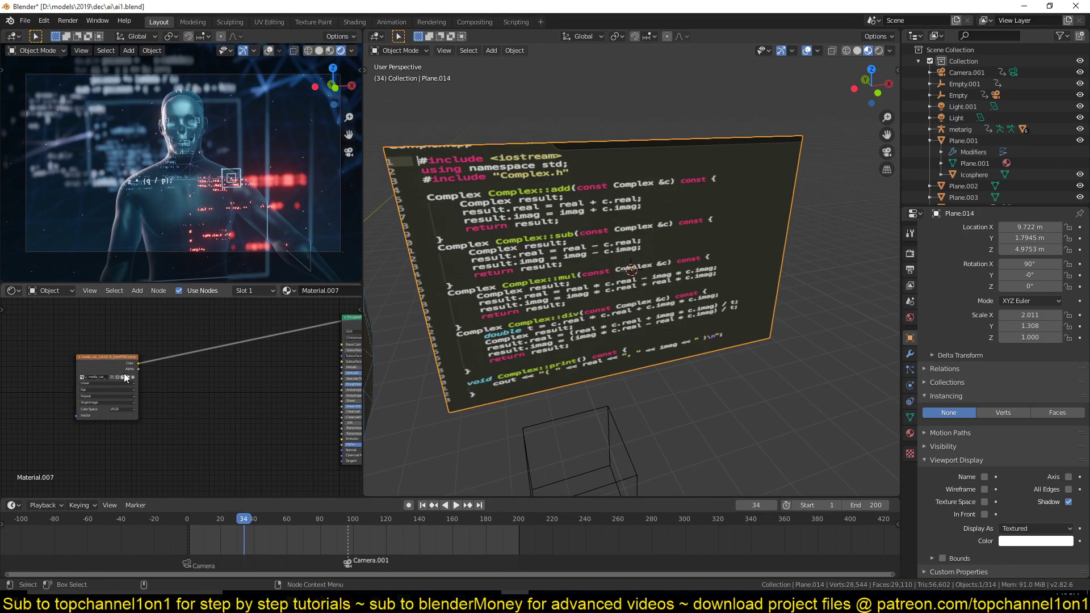
{"action": "left_click_drag", "start_coordinate": [125, 378], "coordinate": [91, 369]}
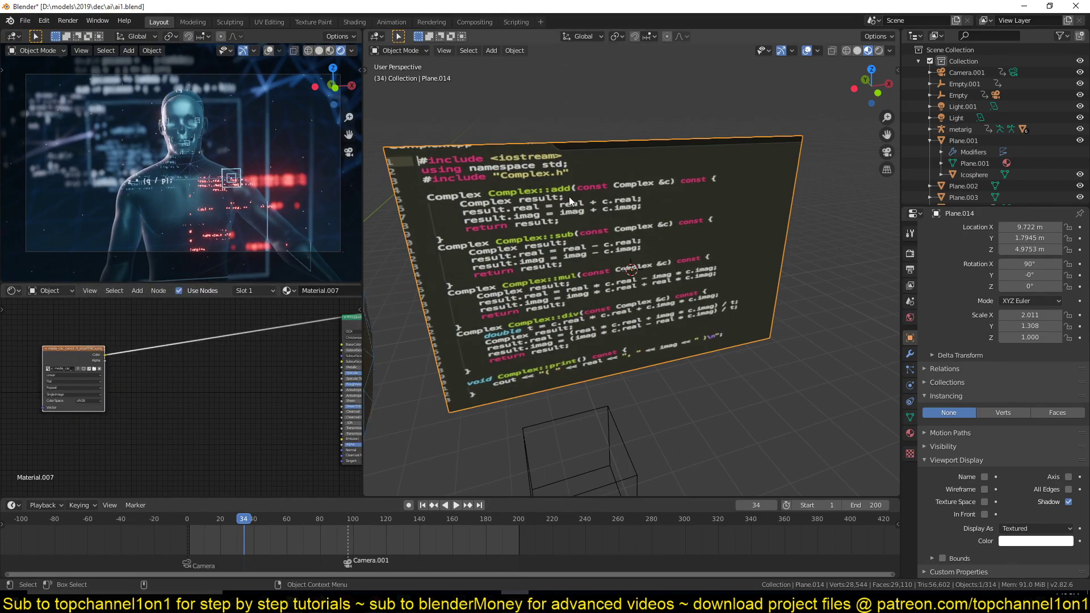
Link the image texture's Color to the Principled BSDF's Alpha and output the Principled shader
{"action": "left_click_drag", "start_coordinate": [109, 356], "coordinate": [327, 443]}
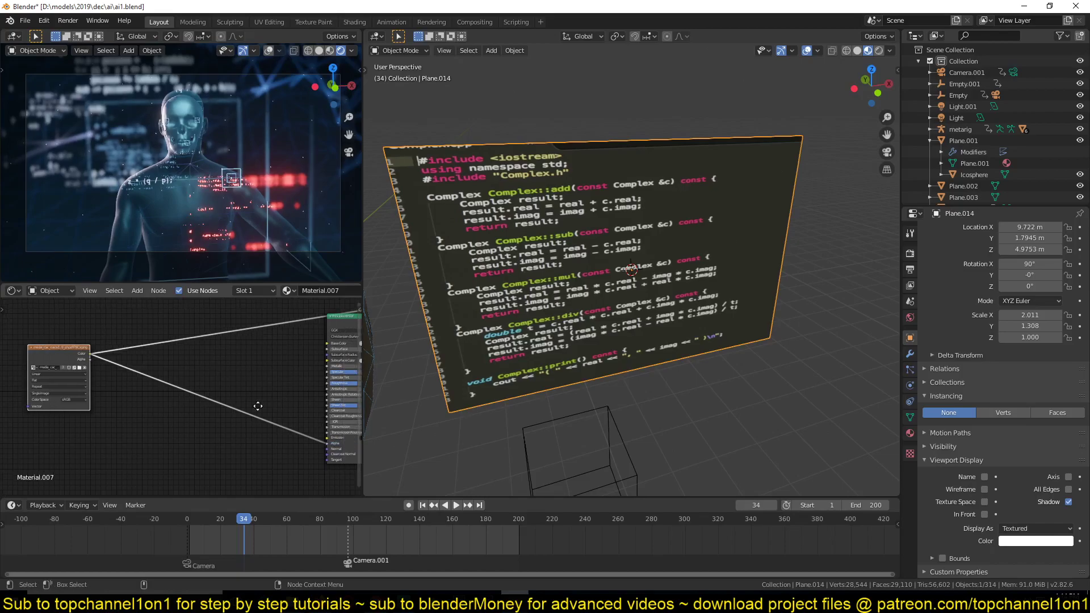
{"action": "middle_click_drag", "start_coordinate": [274, 405], "coordinate": [167, 404]}
{"action": "left_click", "coordinate": [261, 319], "text": "ctrl+shift"}
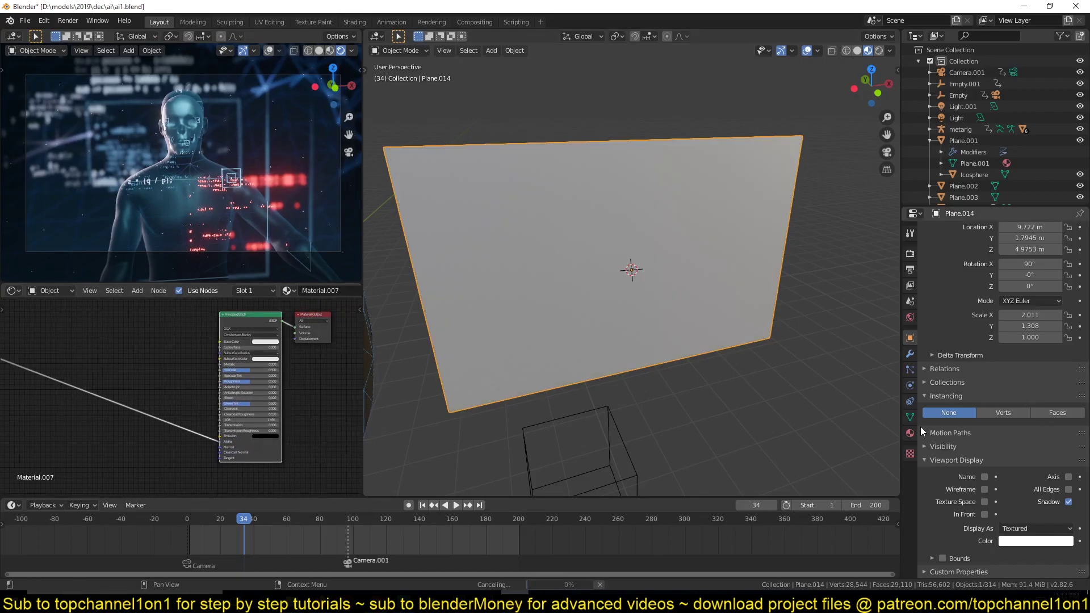
Set the material's blend mode to Alpha Blend and check the plane's transparency
{"action": "left_click", "coordinate": [910, 433]}
{"action": "scroll", "coordinate": [989, 471], "scroll_direction": "down", "scroll_amount": 10}
{"action": "left_click", "coordinate": [1034, 480]}
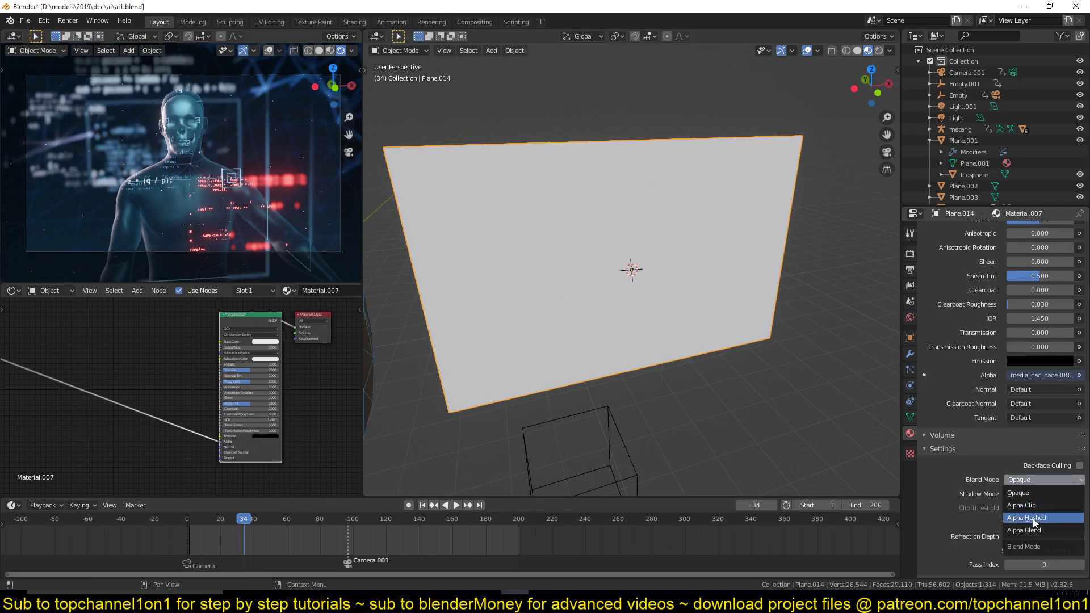
{"action": "left_click", "coordinate": [1027, 530]}
{"action": "middle_click_drag", "start_coordinate": [694, 332], "coordinate": [665, 289]}
{"action": "key", "text": "alt+a"}
{"action": "left_click", "coordinate": [665, 290]}
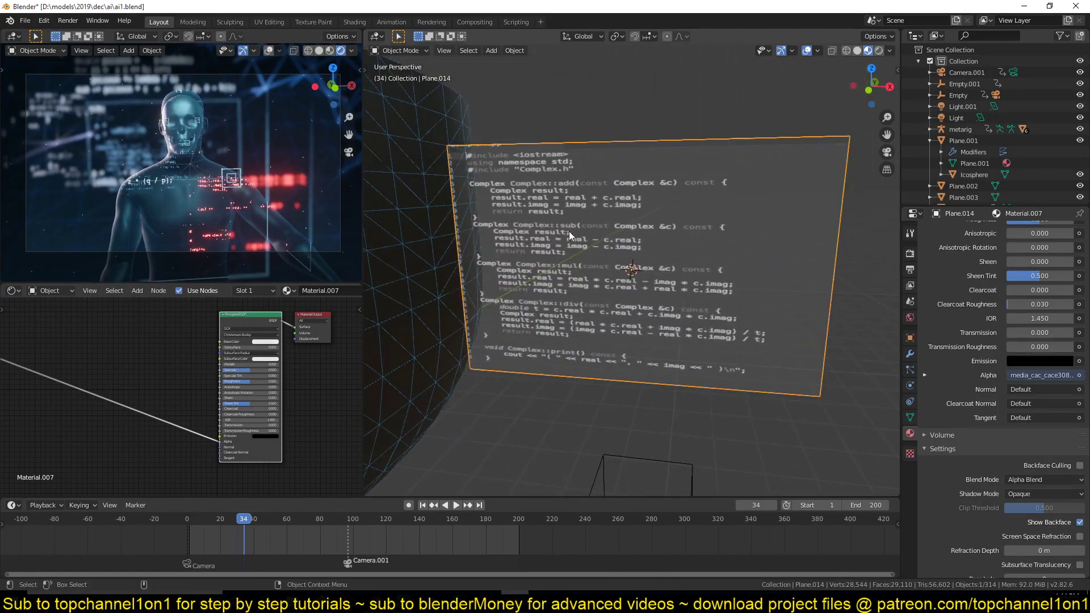
Preview the image texture on its own and insert a Math node after its Color output
{"action": "middle_click_drag", "start_coordinate": [606, 158], "coordinate": [566, 161]}
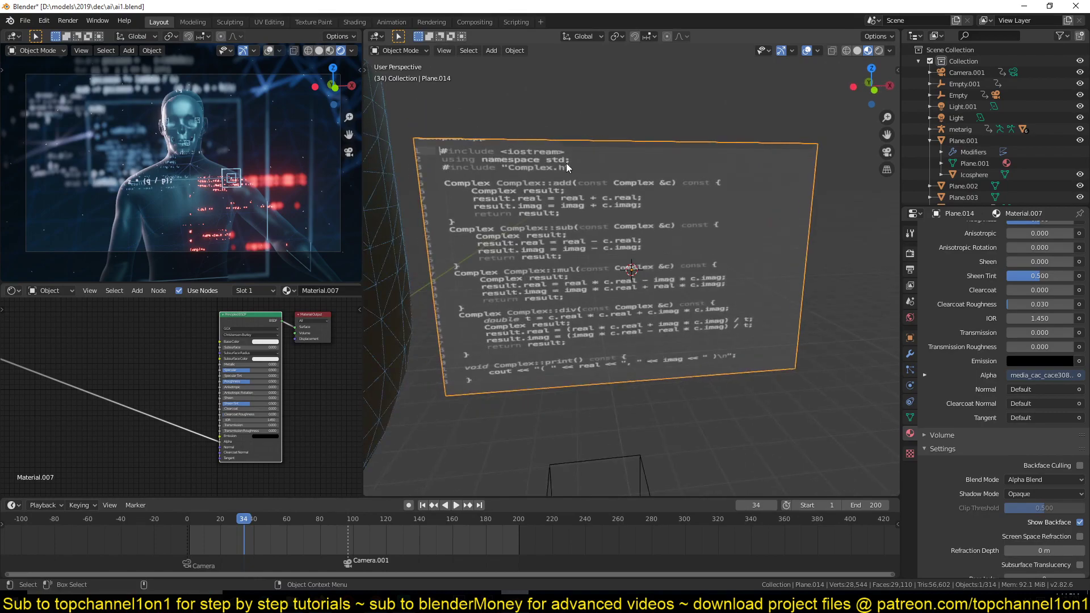
{"action": "middle_click_drag", "start_coordinate": [109, 419], "coordinate": [235, 425]}
{"action": "scroll", "coordinate": [150, 406], "scroll_direction": "down", "scroll_amount": 1}
{"action": "scroll", "coordinate": [158, 400], "scroll_direction": "up", "scroll_amount": 2}
{"action": "scroll", "coordinate": [158, 401], "scroll_direction": "up", "scroll_amount": 1}
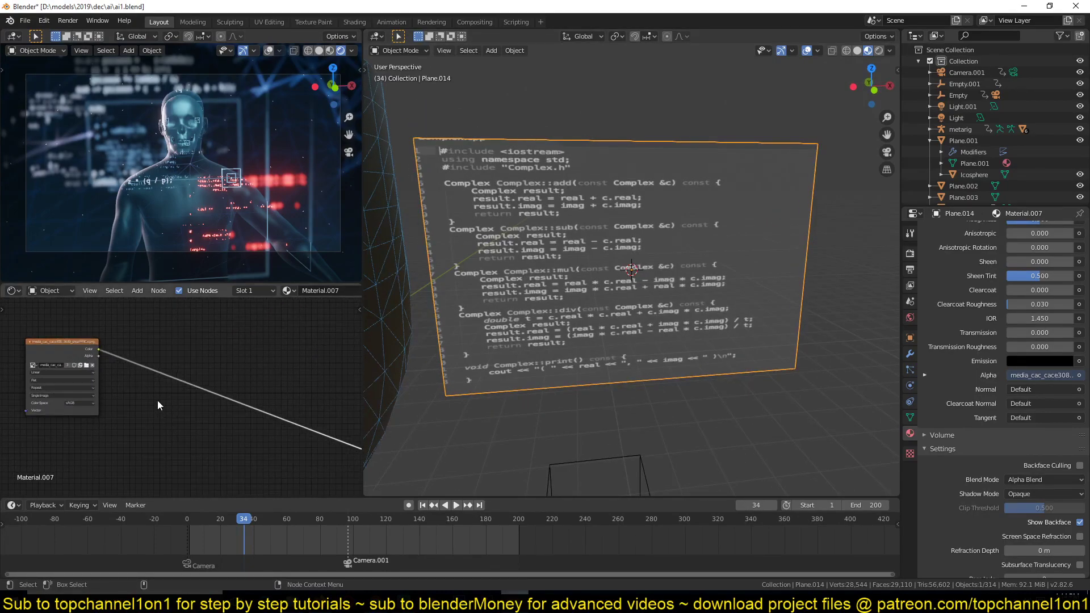
{"action": "left_click", "coordinate": [99, 354], "text": "ctrl+shift"}
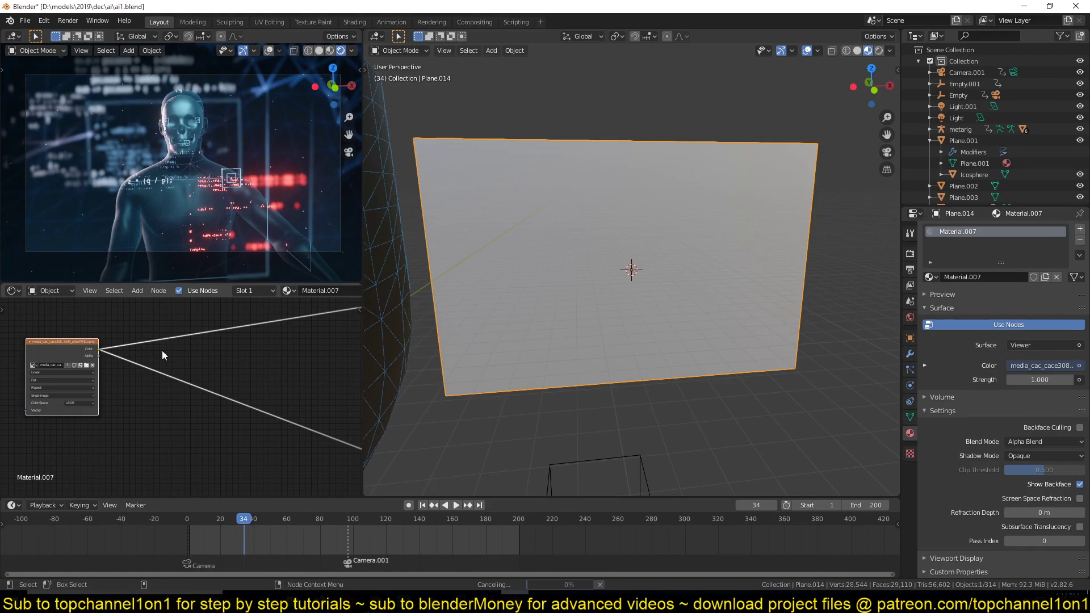
{"action": "key", "text": "shift+a"}
{"action": "left_click", "coordinate": [198, 376]}
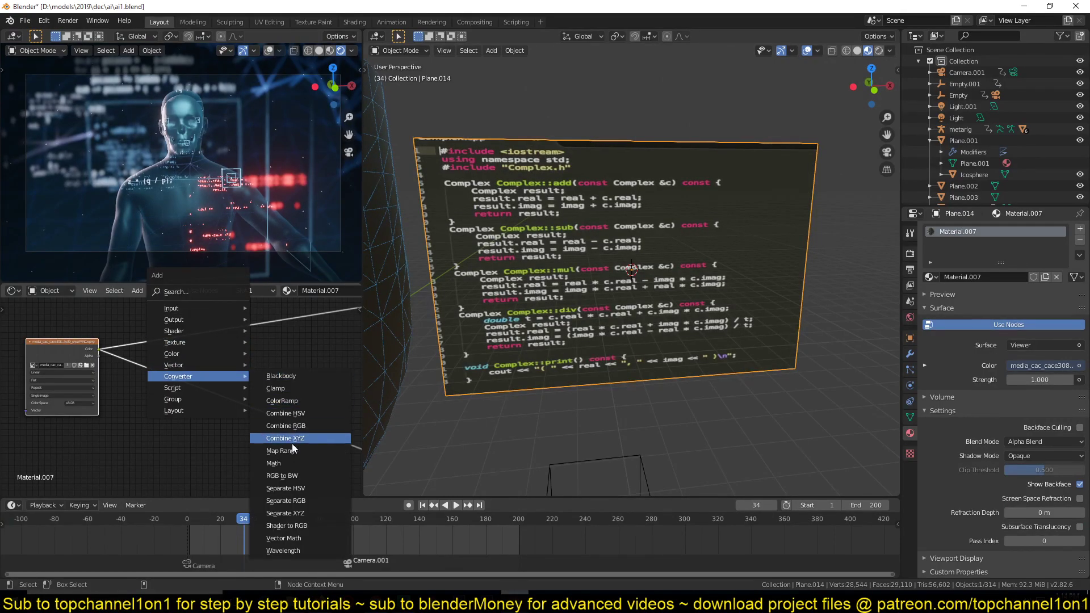
{"action": "left_click", "coordinate": [291, 463]}
{"action": "left_click", "coordinate": [216, 315]}
Set the Math node's operation to Greater Than and inspect the black-and-white code on the plane
{"action": "scroll", "coordinate": [247, 387], "scroll_direction": "up", "scroll_amount": 4}
{"action": "middle_click_drag", "start_coordinate": [228, 386], "coordinate": [178, 493]}
{"action": "left_click", "coordinate": [217, 415]}
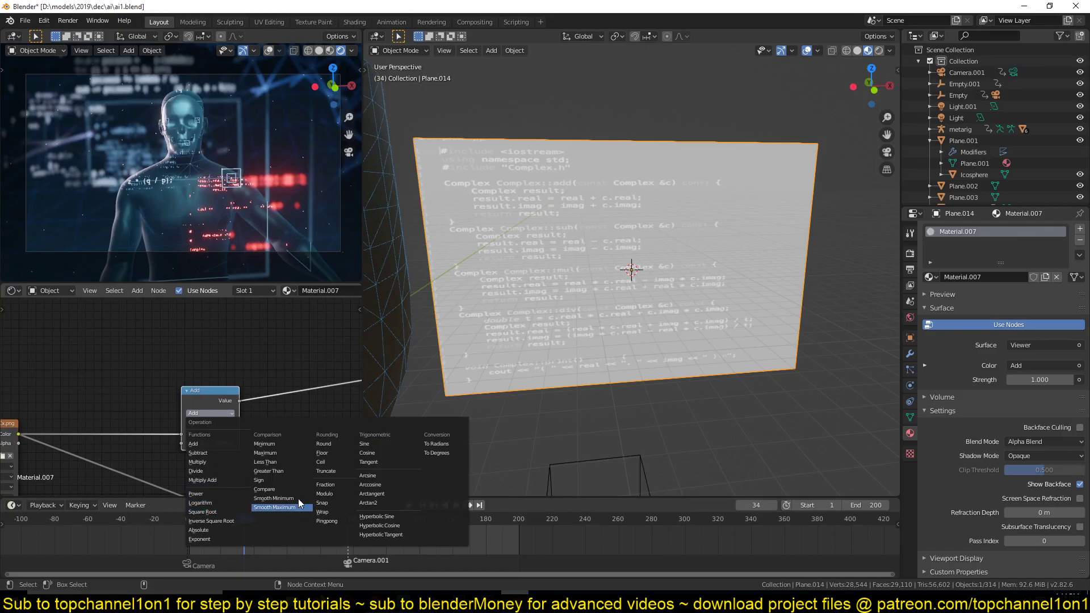
{"action": "left_click", "coordinate": [294, 465]}
{"action": "scroll", "coordinate": [503, 295], "scroll_direction": "up", "scroll_amount": 4}
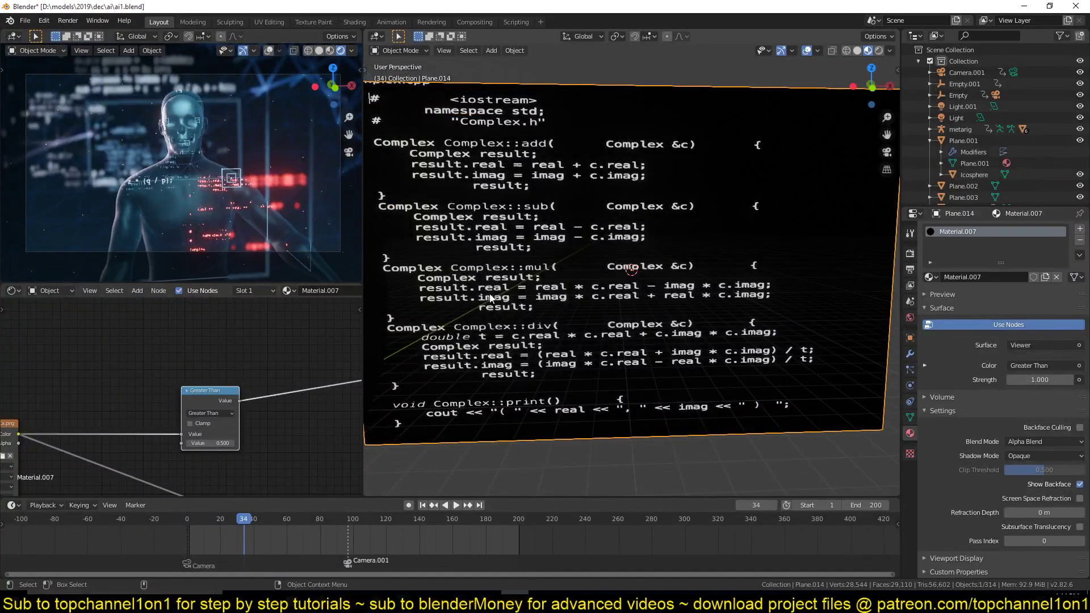
{"action": "scroll", "coordinate": [236, 379], "scroll_direction": "down", "scroll_amount": 2}
Link the Greater Than value to the Principled BSDF's Alpha and check the transparent code plane with the shader output
{"action": "middle_click_drag", "start_coordinate": [236, 379], "coordinate": [195, 324]}
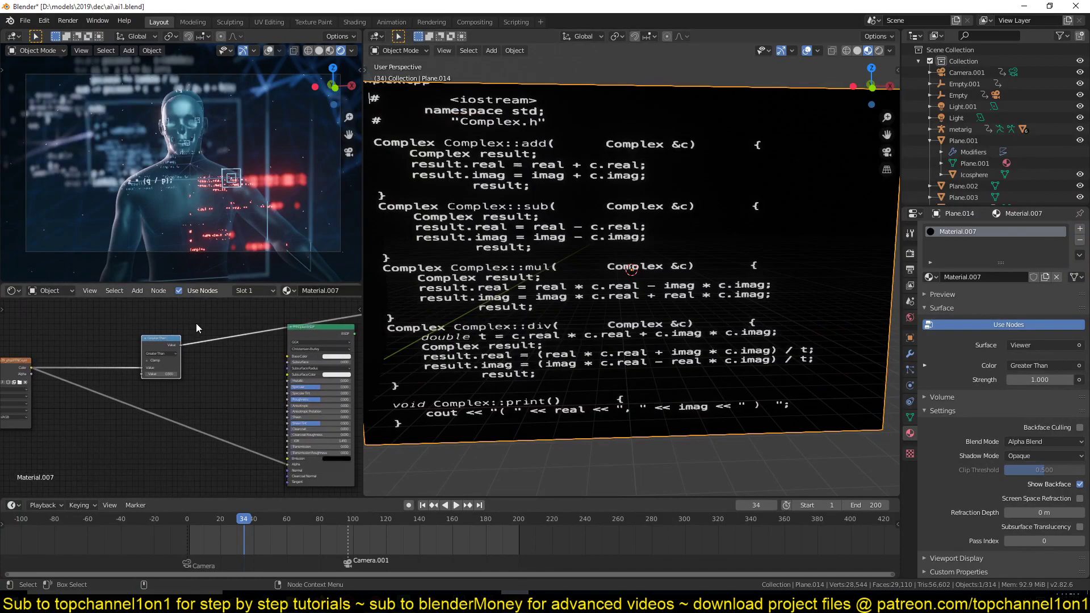
{"action": "left_click_drag", "start_coordinate": [180, 345], "coordinate": [289, 461]}
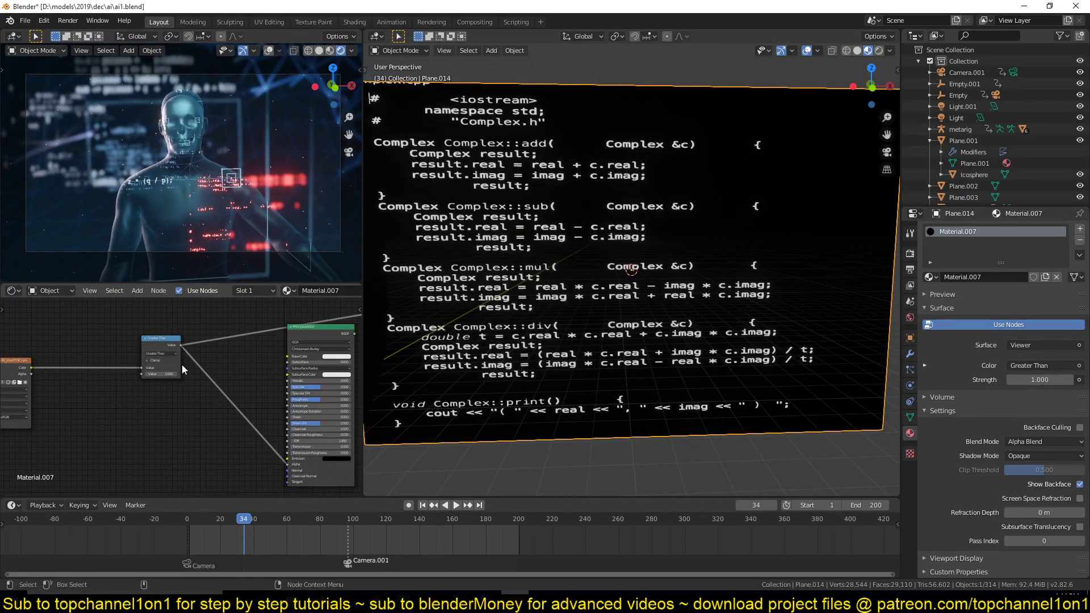
{"action": "left_click_drag", "start_coordinate": [161, 347], "coordinate": [149, 401]}
{"action": "left_click", "coordinate": [316, 339], "text": "ctrl+shift"}
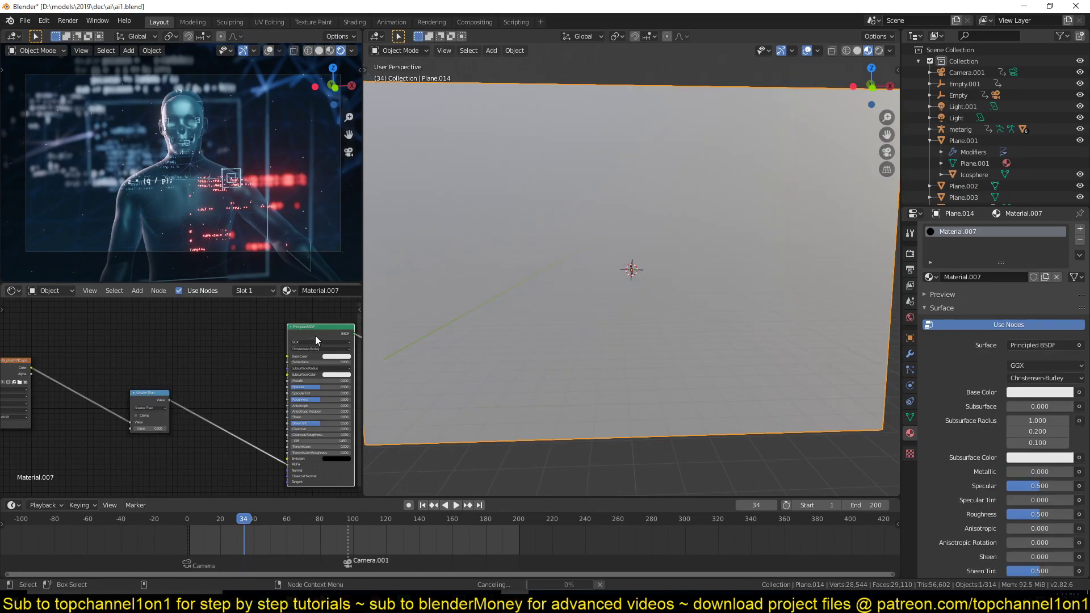
{"action": "middle_click_drag", "start_coordinate": [426, 326], "coordinate": [895, 307]}
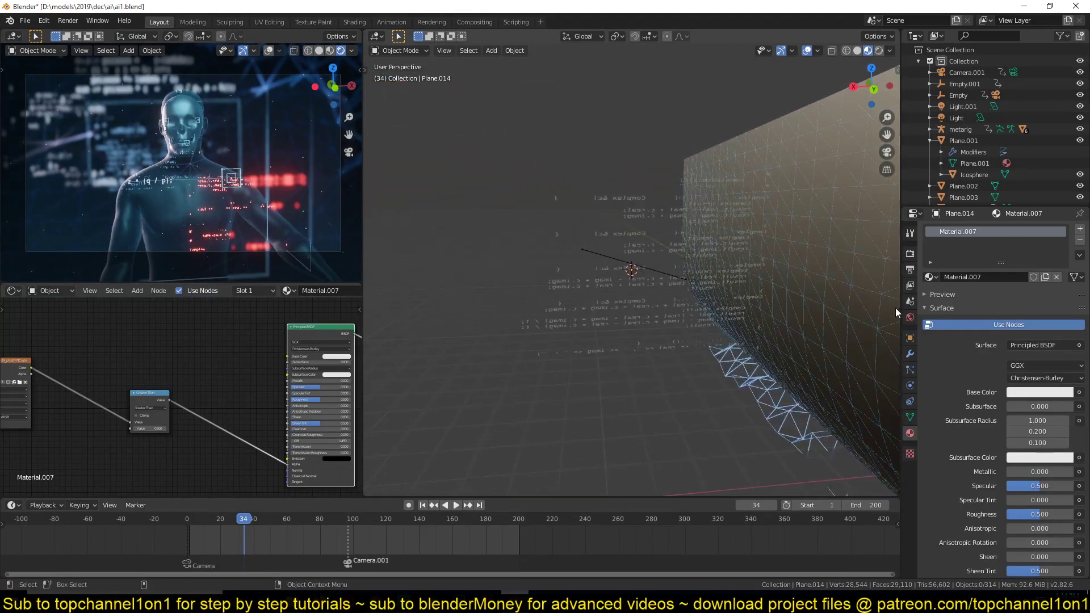
{"action": "middle_click_drag", "start_coordinate": [684, 289], "coordinate": [881, 308]}
{"action": "scroll", "coordinate": [730, 287], "scroll_direction": "up", "scroll_amount": 5}
{"action": "left_click", "coordinate": [723, 323]}
{"action": "key", "text": "KP_Decimal"}
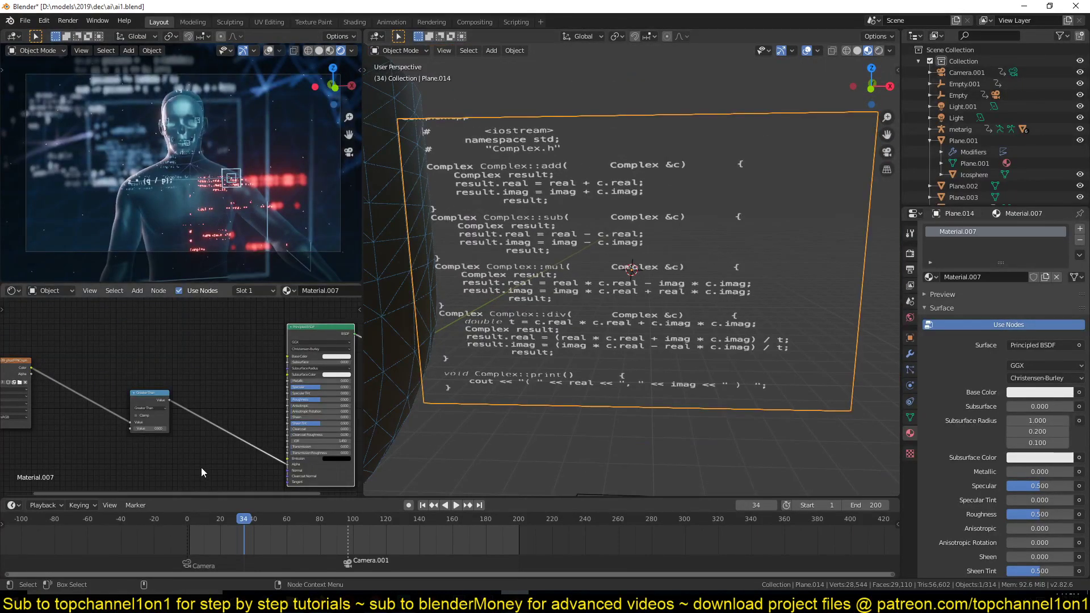
Move the Greater Than node below the Image Texture node to free space before the Principled BSDF
{"action": "scroll", "coordinate": [229, 365], "scroll_direction": "up", "scroll_amount": 2}
{"action": "middle_click_drag", "start_coordinate": [211, 352], "coordinate": [157, 324]}
{"action": "middle_click_drag", "start_coordinate": [225, 442], "coordinate": [308, 417]}
{"action": "left_click_drag", "start_coordinate": [162, 346], "coordinate": [82, 415]}
{"action": "scroll", "coordinate": [170, 397], "scroll_direction": "down", "scroll_amount": 2}
Add a ColorRamp node driven by the Greater Than value and link its Color to the Principled BSDF's Emission
{"action": "key", "text": "shift+a"}
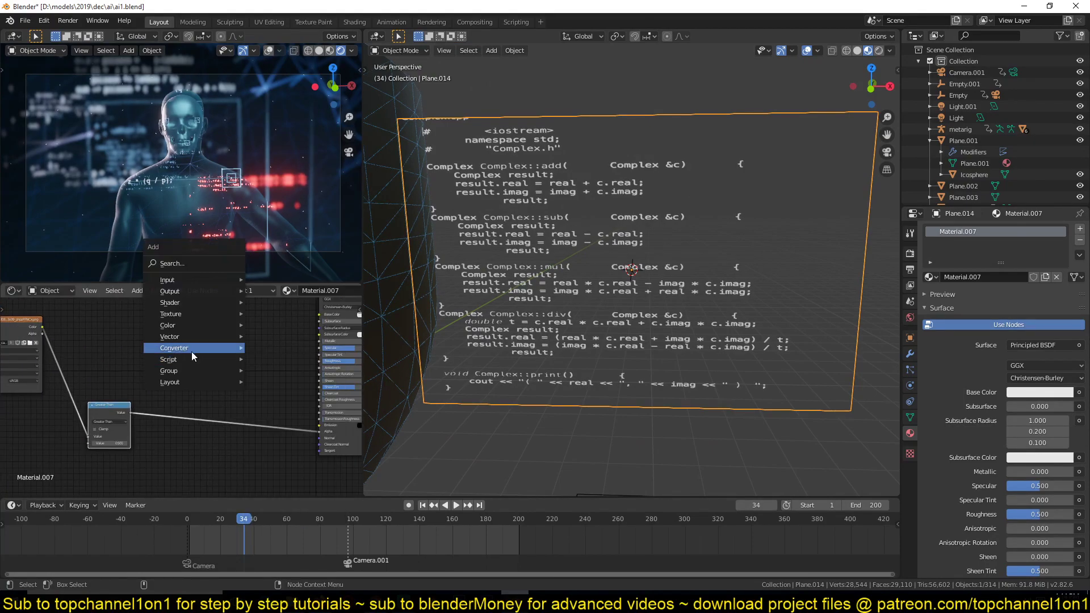
{"action": "mouse_move", "coordinate": [189, 348]}
{"action": "left_click", "coordinate": [273, 373]}
{"action": "left_click", "coordinate": [171, 324]}
{"action": "left_click_drag", "start_coordinate": [131, 412], "coordinate": [173, 384]}
{"action": "mouse_move", "coordinate": [245, 333]}
{"action": "left_mouse_down"}
{"action": "mouse_move", "coordinate": [301, 419]}
{"action": "mouse_move", "coordinate": [321, 430]}
{"action": "left_mouse_up"}
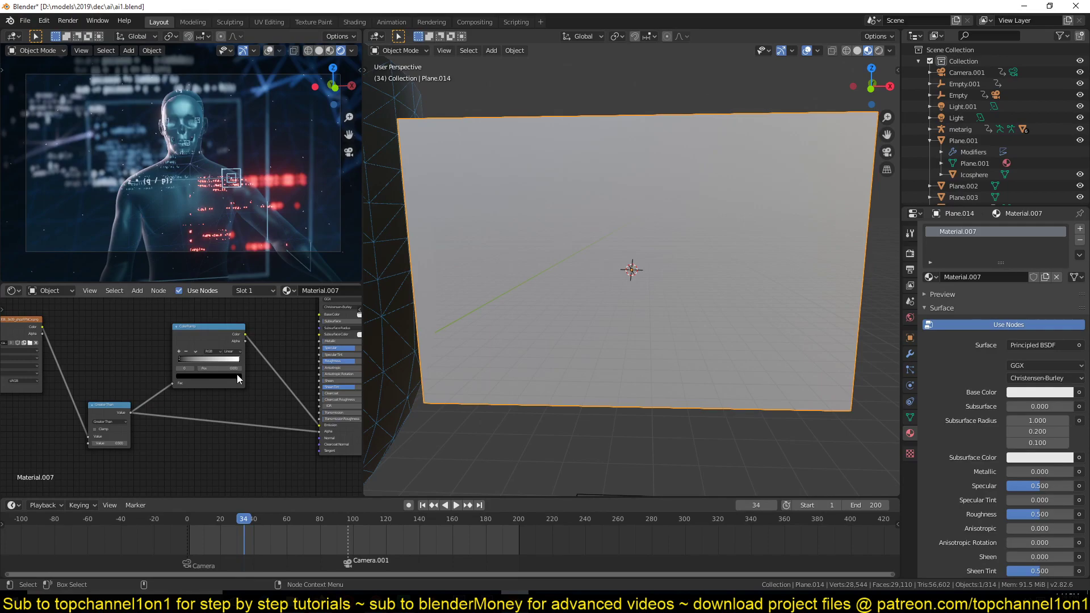
Color the ColorRamp's first stop light blue and preview the ramp's output on the plane
{"action": "left_click", "coordinate": [237, 374]}
{"action": "left_click", "coordinate": [227, 298]}
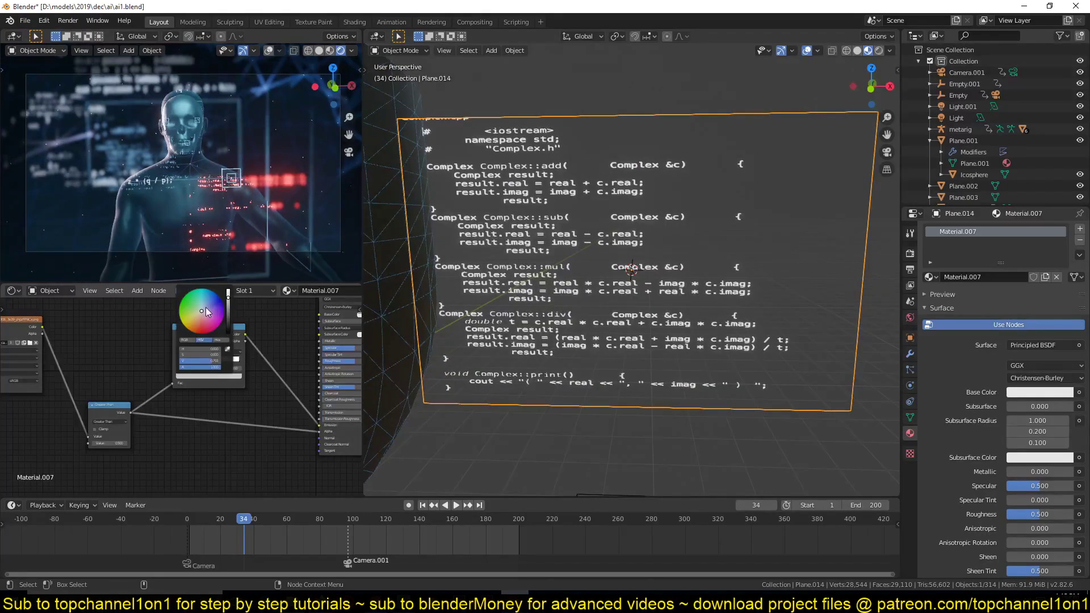
{"action": "left_click", "coordinate": [222, 328], "text": "ctrl+shift"}
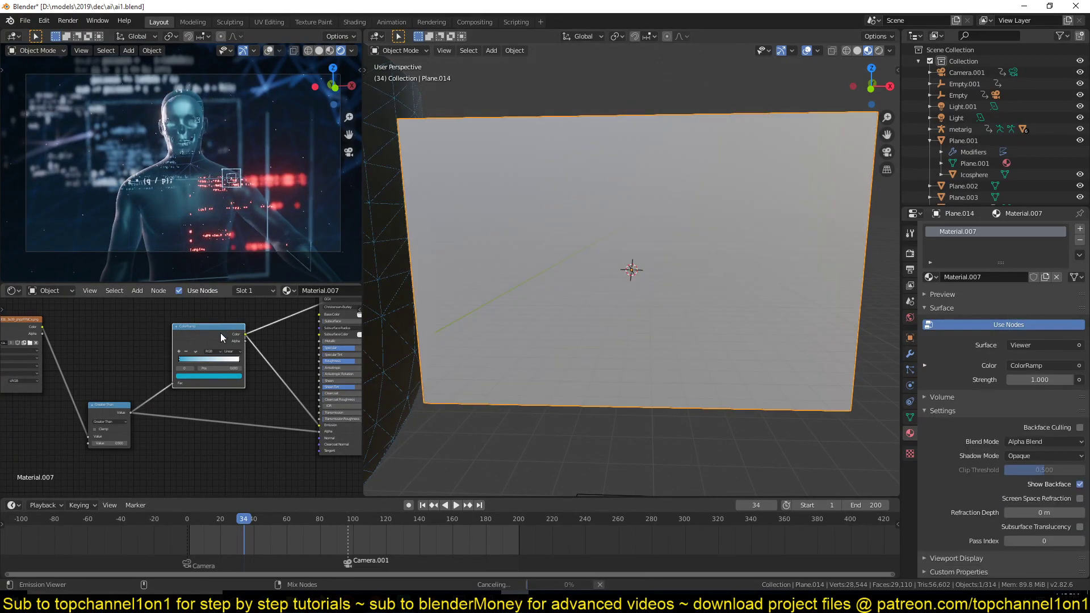
Set the ColorRamp's first stop to black and color its last stop blue
{"action": "left_click", "coordinate": [205, 375]}
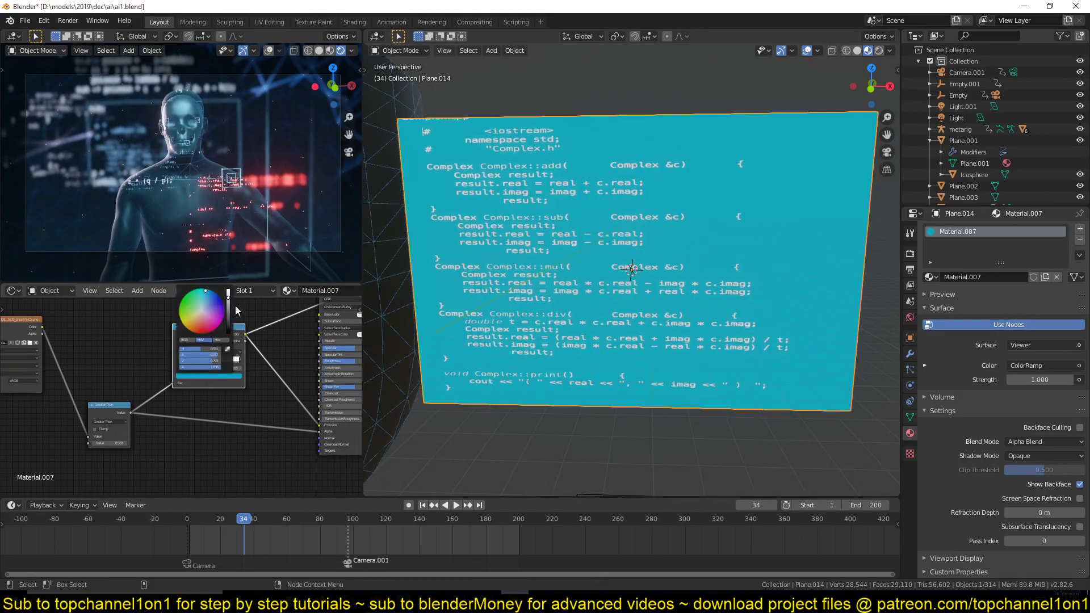
{"action": "left_click_drag", "start_coordinate": [227, 312], "coordinate": [227, 334]}
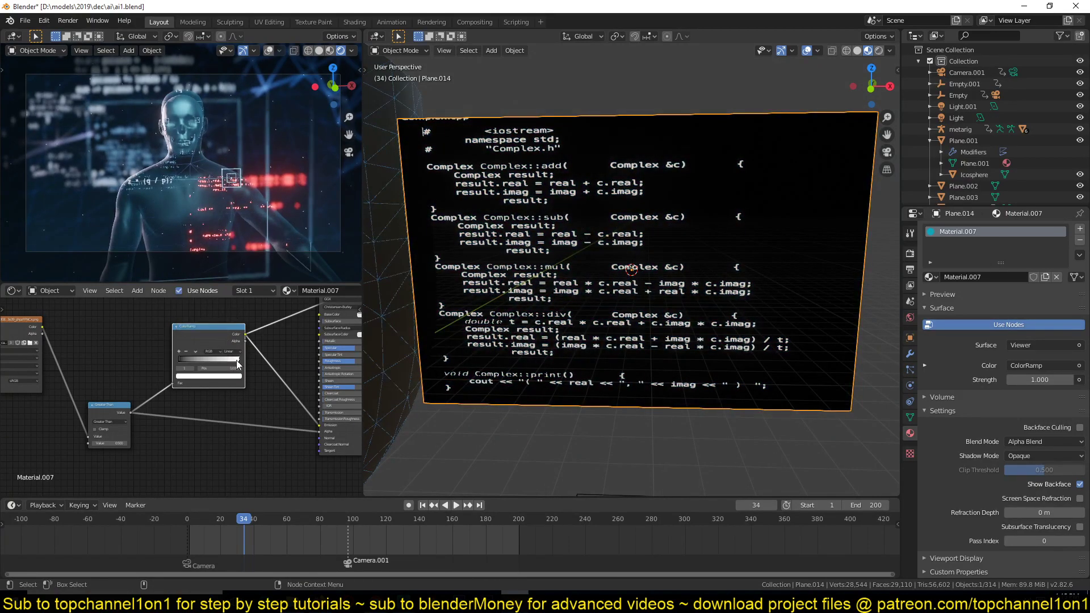
{"action": "left_click", "coordinate": [233, 375]}
{"action": "left_click_drag", "start_coordinate": [213, 314], "coordinate": [210, 295]}
Restore the Principled BSDF's output on the plane and set the brightness value of the ColorRamp's last stop to 2 for a stronger glow
{"action": "middle_click_drag", "start_coordinate": [335, 298], "coordinate": [299, 333]}
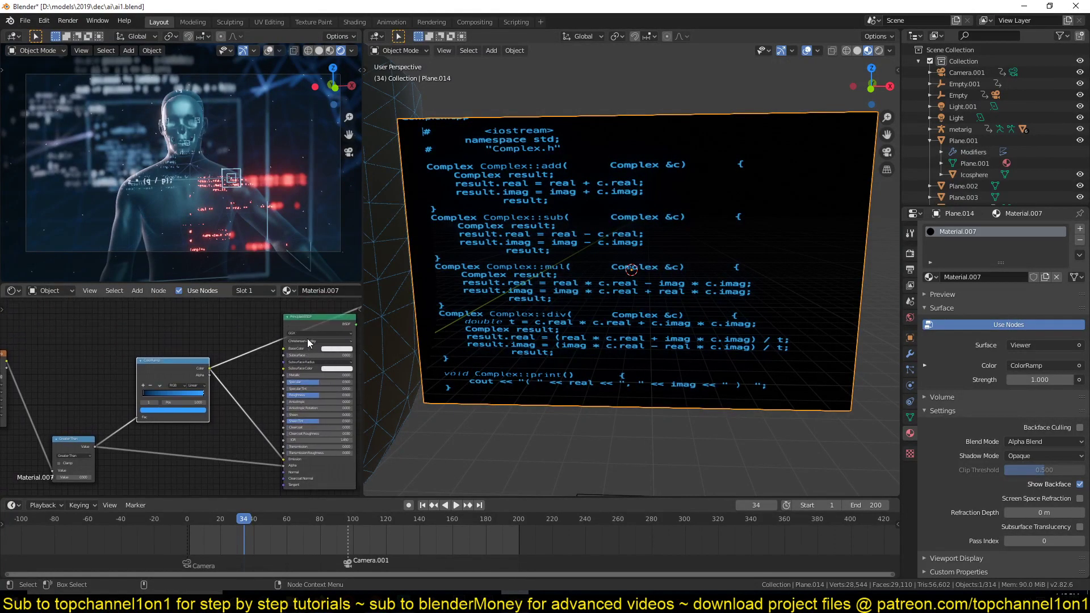
{"action": "left_click", "coordinate": [299, 332], "text": "ctrl+shift"}
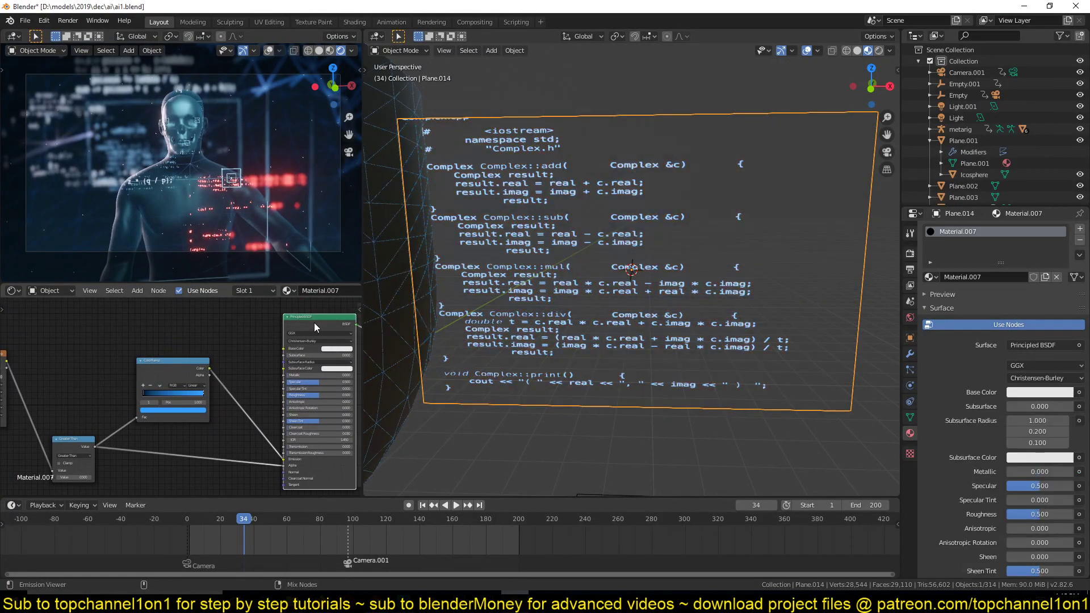
{"action": "left_click", "coordinate": [196, 410]}
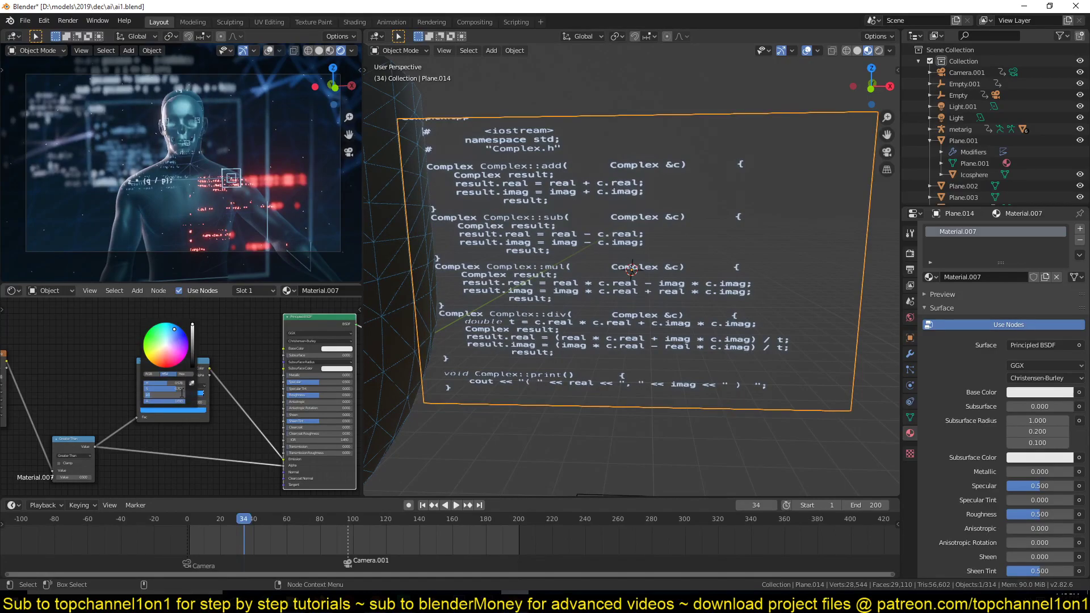
{"action": "key", "text": "Return"}
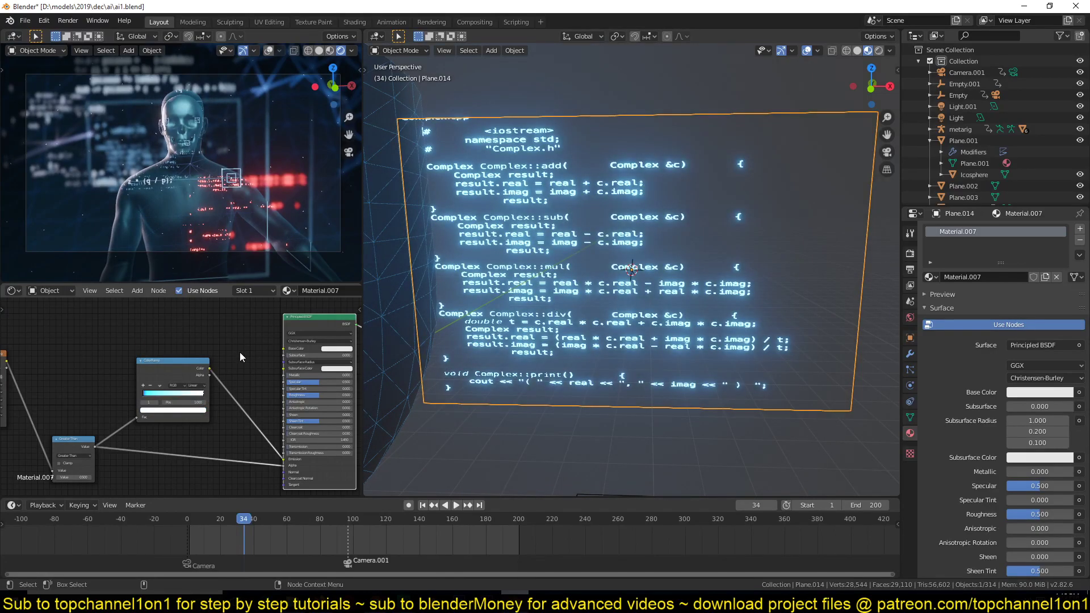
{"action": "left_click", "coordinate": [196, 408]}
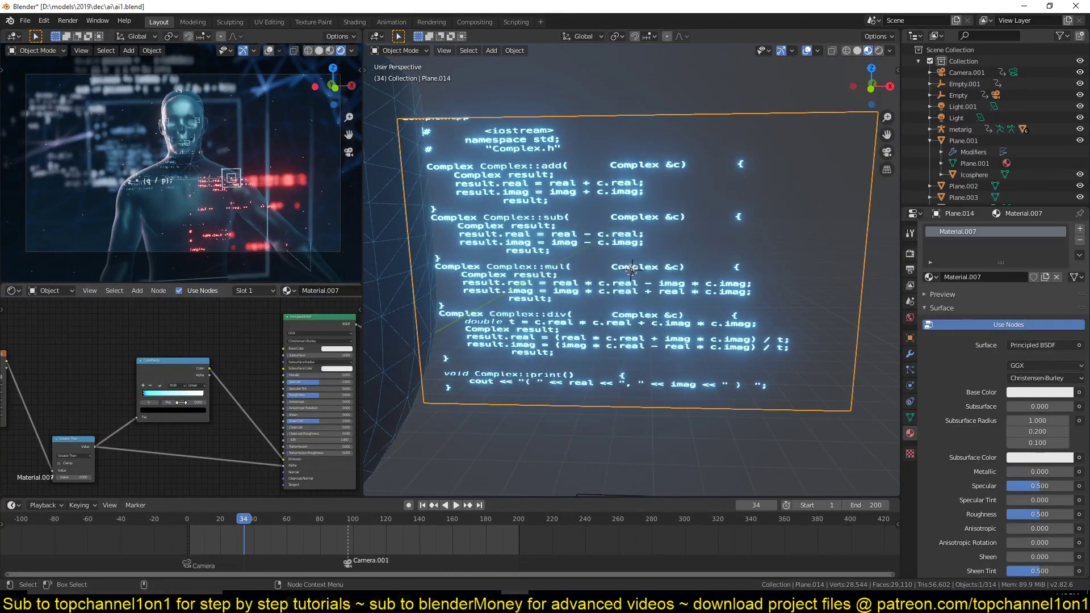
{"action": "left_click", "coordinate": [202, 410]}
{"action": "left_click", "coordinate": [181, 395]}
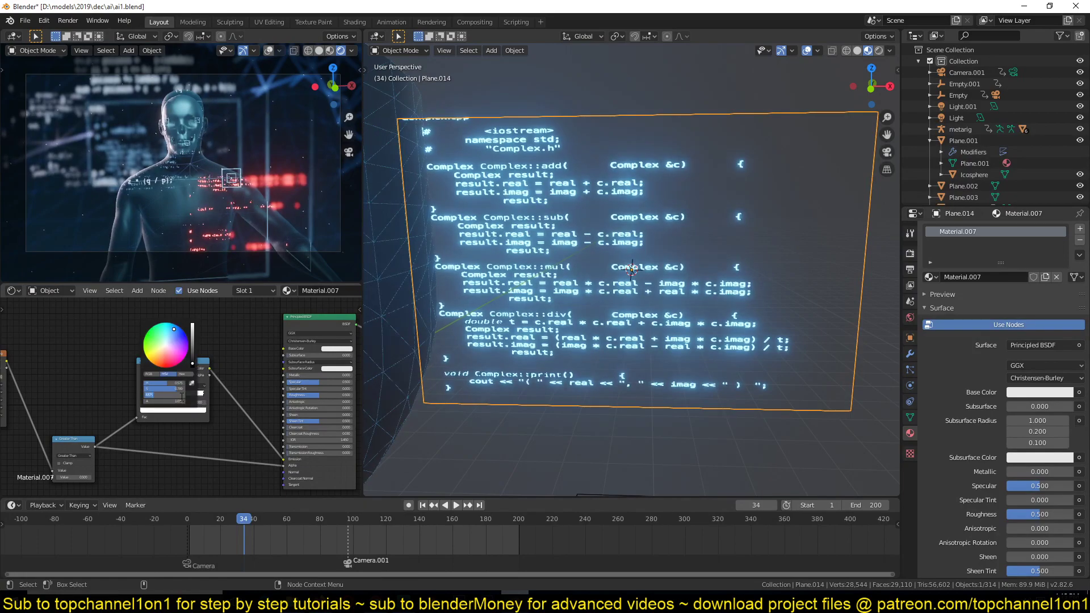
{"action": "type", "text": "2"}
{"action": "key", "text": "Return"}
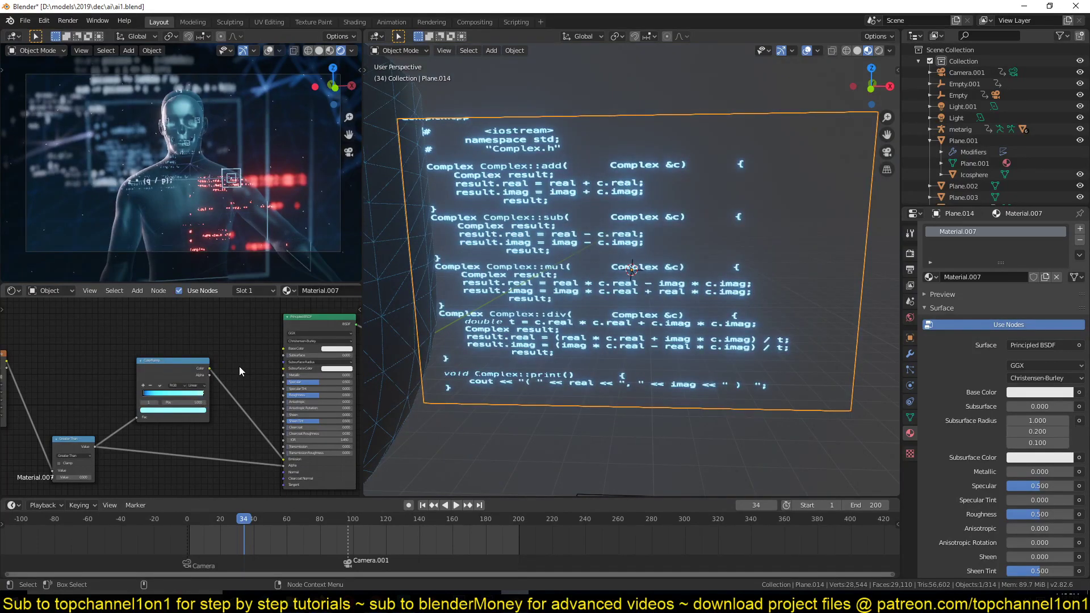
Add Mapping and Texture Coordinate nodes in front of the code plane's Image Texture node
{"action": "key", "text": "alt+a"}
{"action": "middle_click_drag", "start_coordinate": [642, 321], "coordinate": [645, 320]}
{"action": "left_click", "coordinate": [568, 321]}
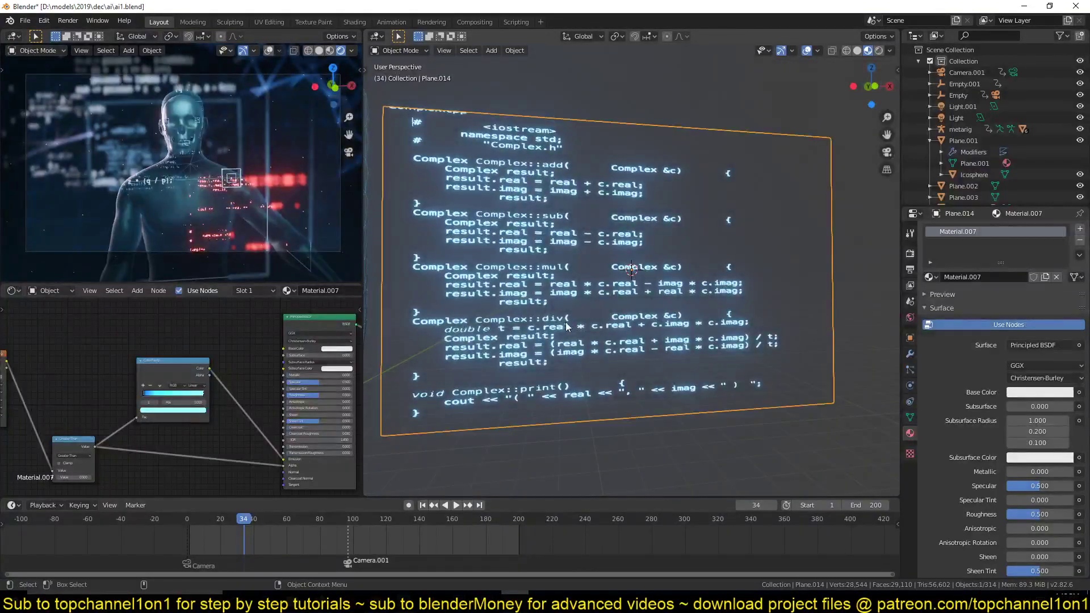
{"action": "scroll", "coordinate": [528, 331], "scroll_direction": "up", "scroll_amount": 3}
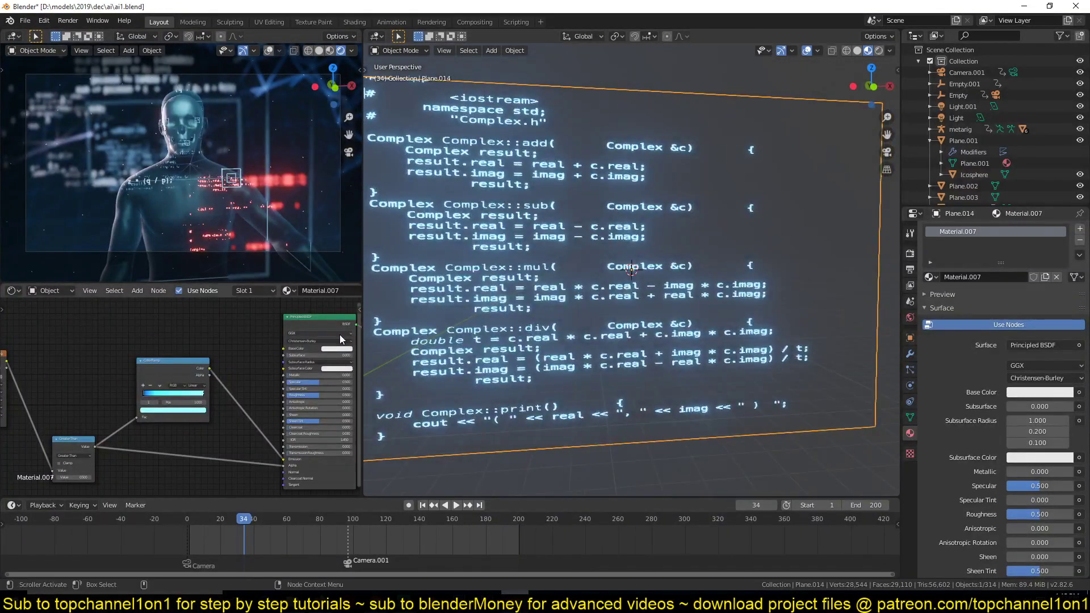
{"action": "scroll", "coordinate": [561, 333], "scroll_direction": "down", "scroll_amount": 3}
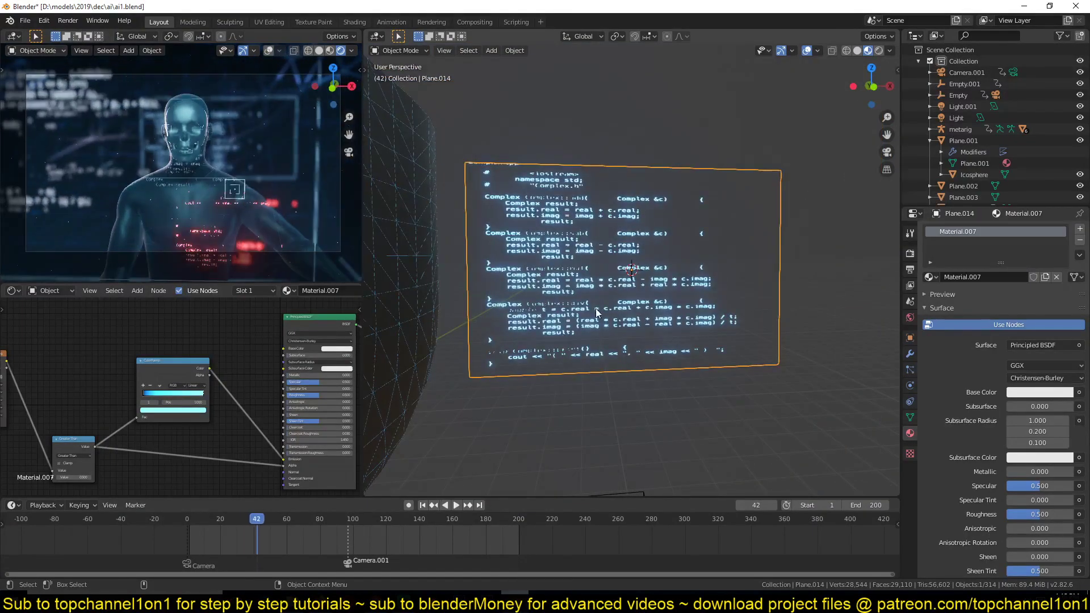
{"action": "middle_click_drag", "start_coordinate": [131, 389], "coordinate": [356, 392]}
{"action": "left_click", "coordinate": [196, 369]}
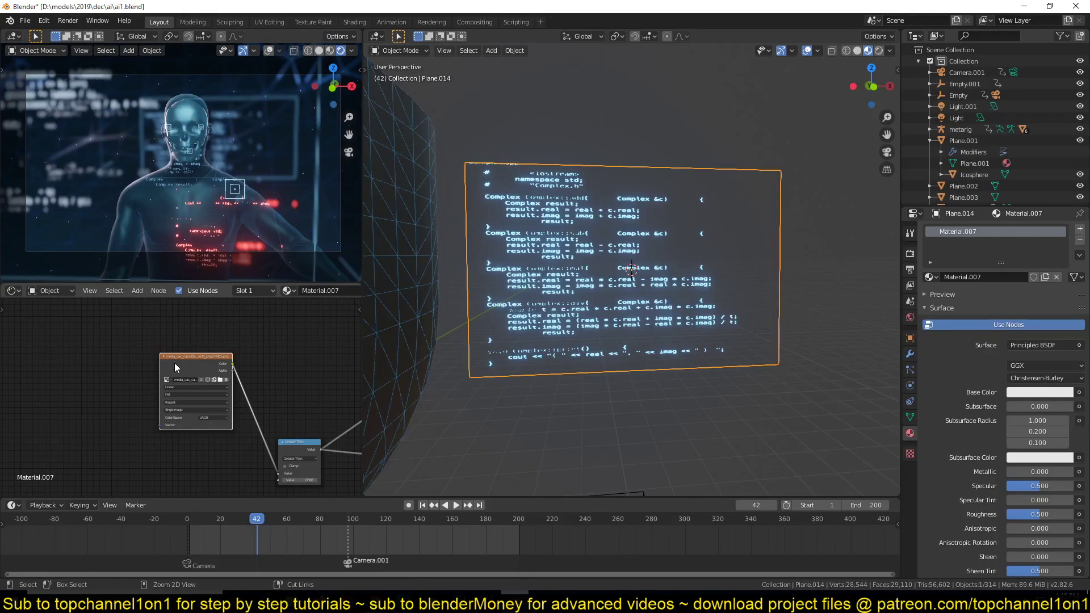
{"action": "key", "text": "ctrl+t"}
{"action": "left_click", "coordinate": [117, 368]}
{"action": "left_click", "coordinate": [182, 354]}
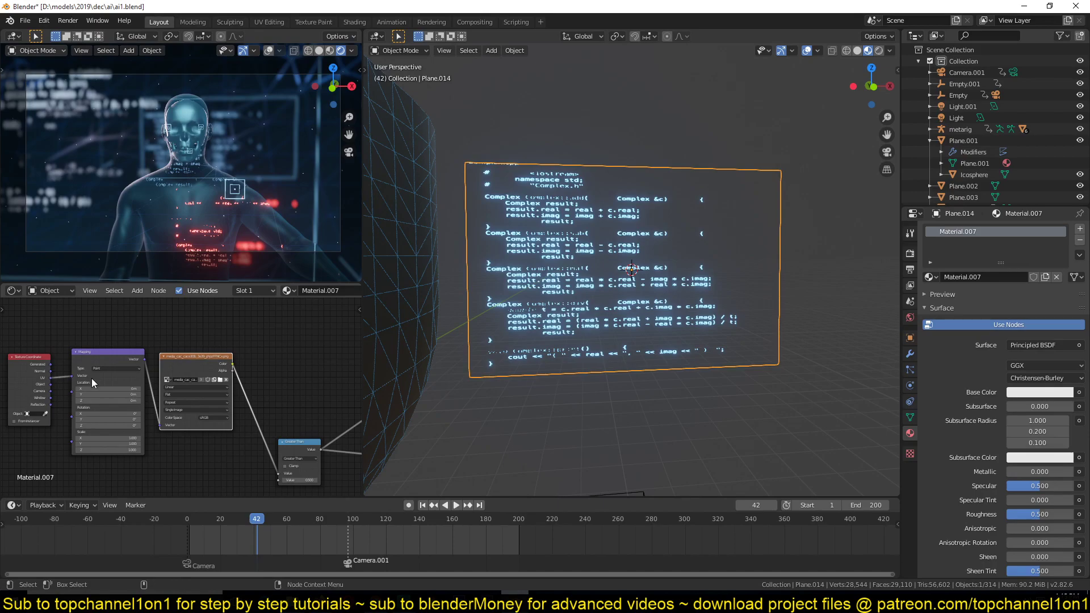
Move the Texture Coordinate and Mapping nodes away from the Image Texture node to space out the node layout
{"action": "scroll", "coordinate": [126, 432], "scroll_direction": "up", "scroll_amount": 2}
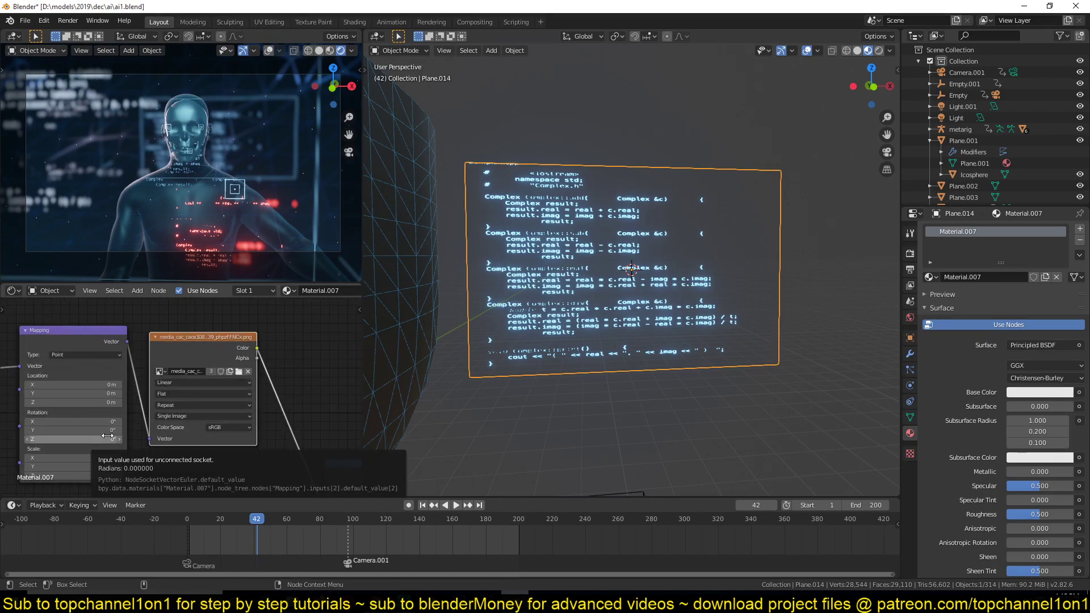
{"action": "left_click", "coordinate": [131, 368]}
{"action": "middle_click_drag", "start_coordinate": [117, 402], "coordinate": [257, 374]}
{"action": "scroll", "coordinate": [257, 373], "scroll_direction": "down", "scroll_amount": 2}
{"action": "left_click_drag", "start_coordinate": [44, 329], "coordinate": [234, 413]}
{"action": "key", "text": "g"}
{"action": "left_click", "coordinate": [161, 399]}
{"action": "left_click", "coordinate": [221, 443]}
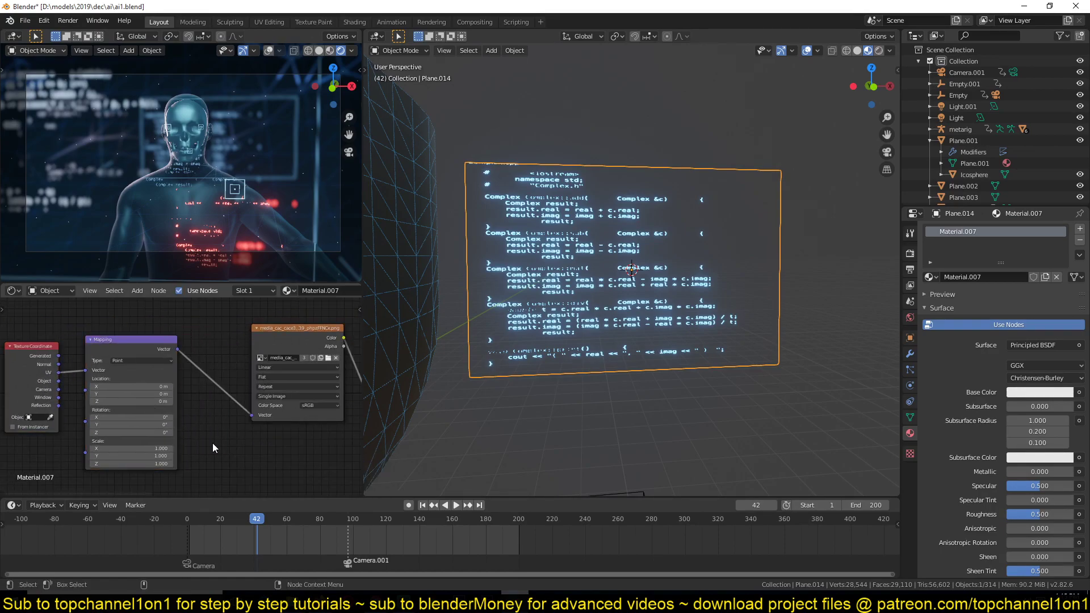
Set the Mapping node's Y location to -1.5 m and save the file
{"action": "scroll", "coordinate": [128, 348], "scroll_direction": "up", "scroll_amount": 2}
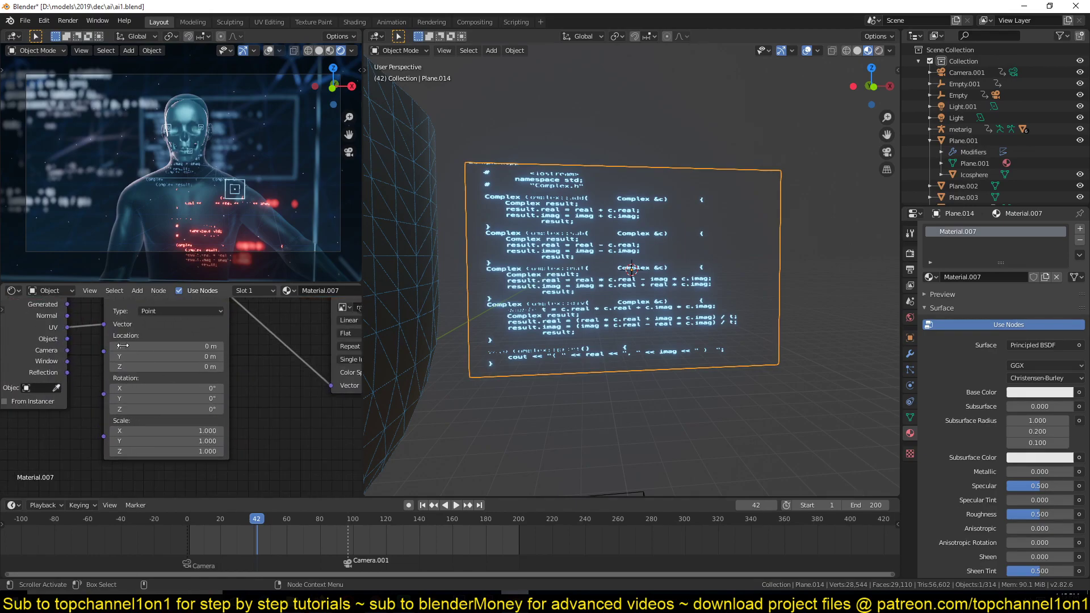
{"action": "mouse_move", "coordinate": [209, 367]}
{"action": "left_mouse_down"}
{"action": "mouse_move", "coordinate": [227, 367]}
{"action": "mouse_move", "coordinate": [190, 356]}
{"action": "left_mouse_up"}
{"action": "key", "text": "ctrl+z"}
{"action": "key", "text": "ctrl+s"}
Enable auto keying, keyframe the Mapping location with Y at -1.5 m on frame 0 and 2.5 m on frame 70, and play the animation
{"action": "left_click", "coordinate": [176, 530]}
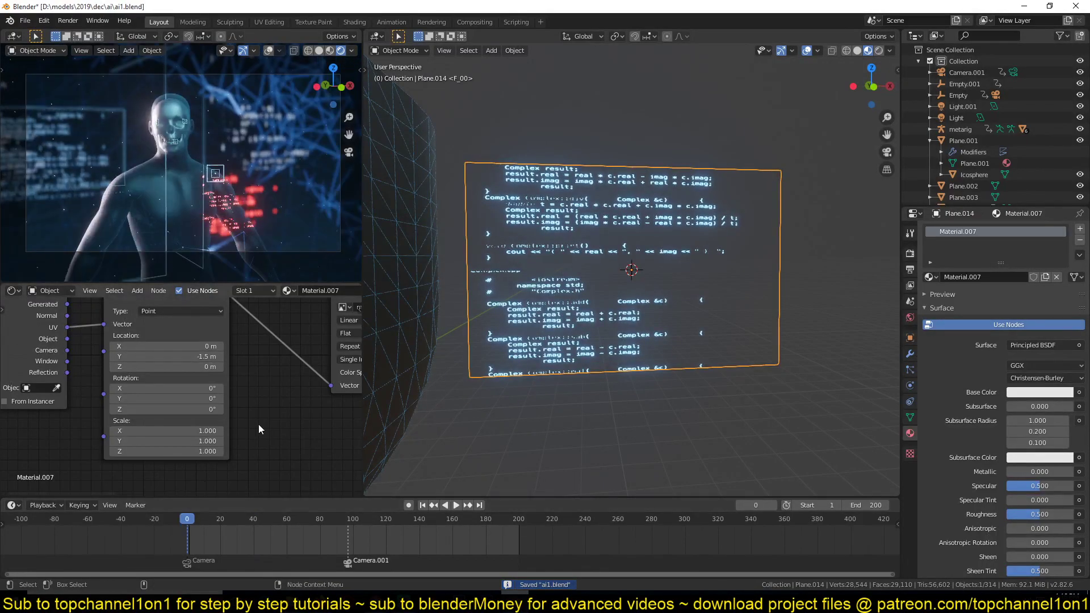
{"action": "left_click", "coordinate": [408, 505]}
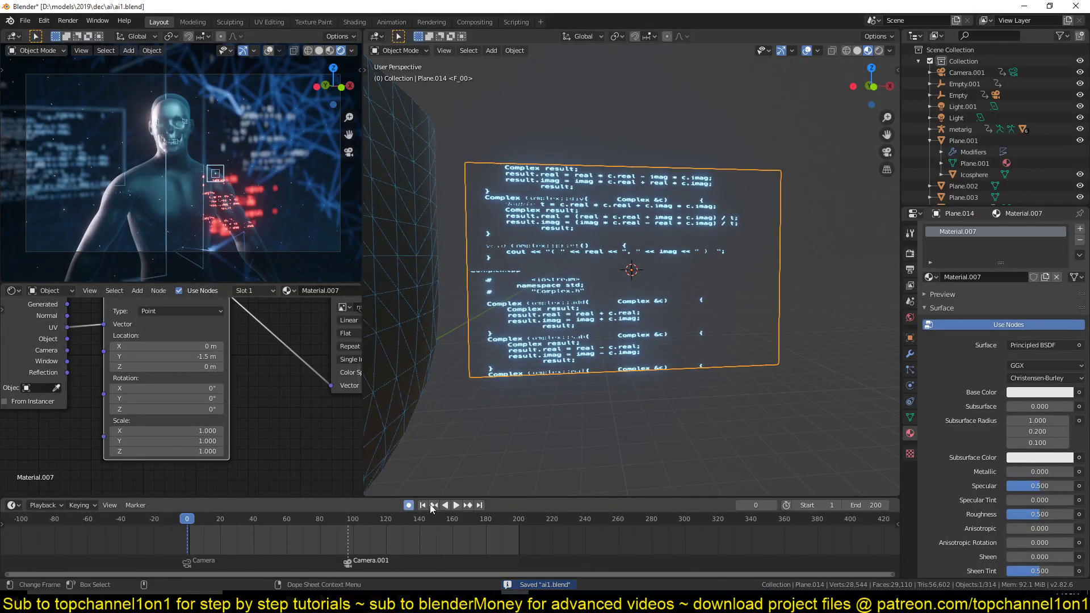
{"action": "key", "text": "i"}
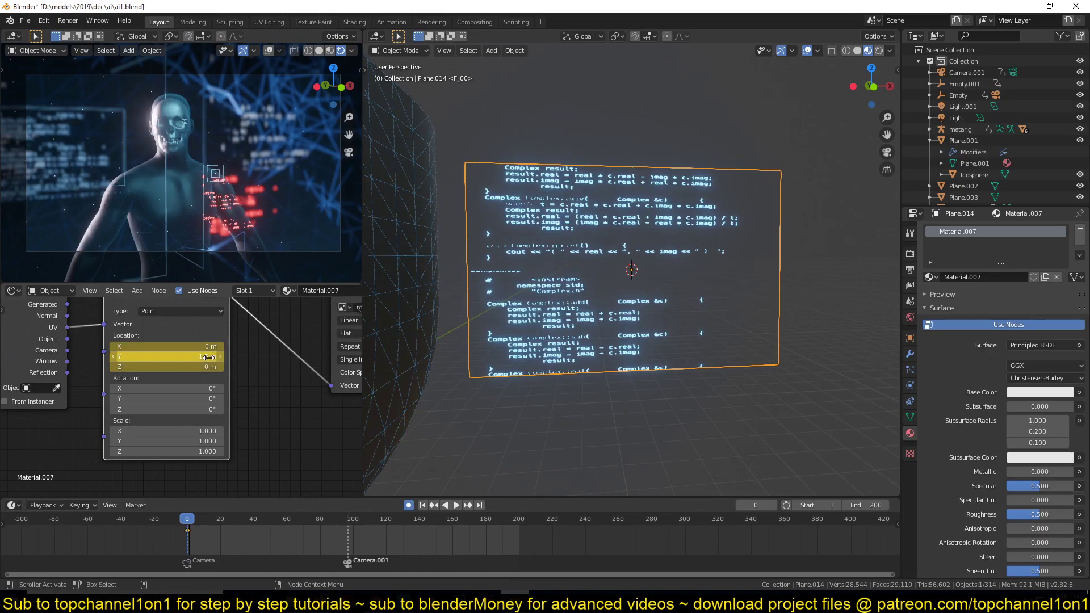
{"action": "left_click", "coordinate": [303, 542]}
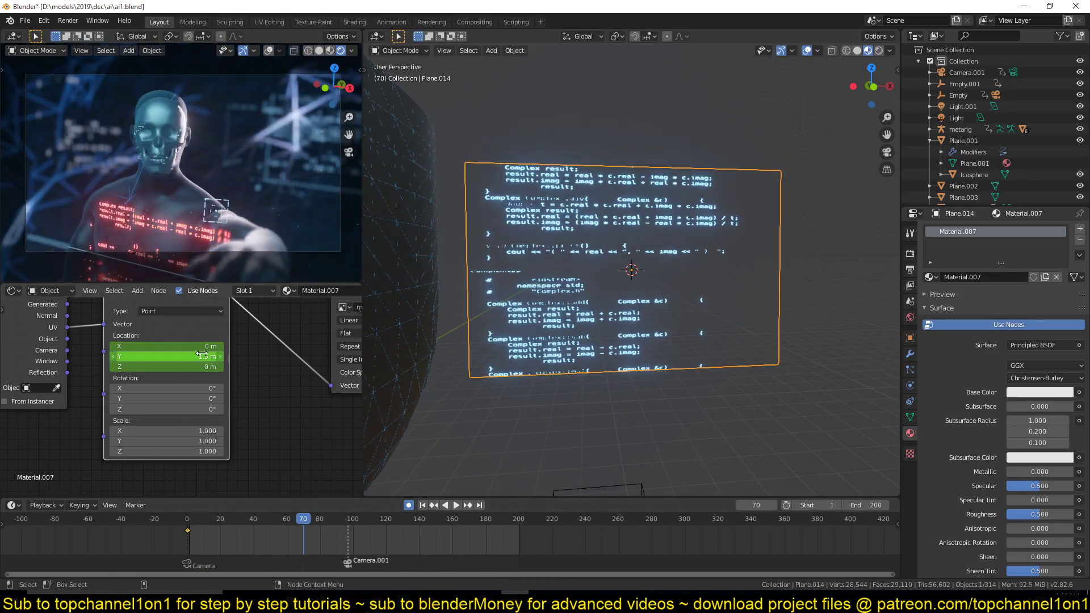
{"action": "key", "text": "i"}
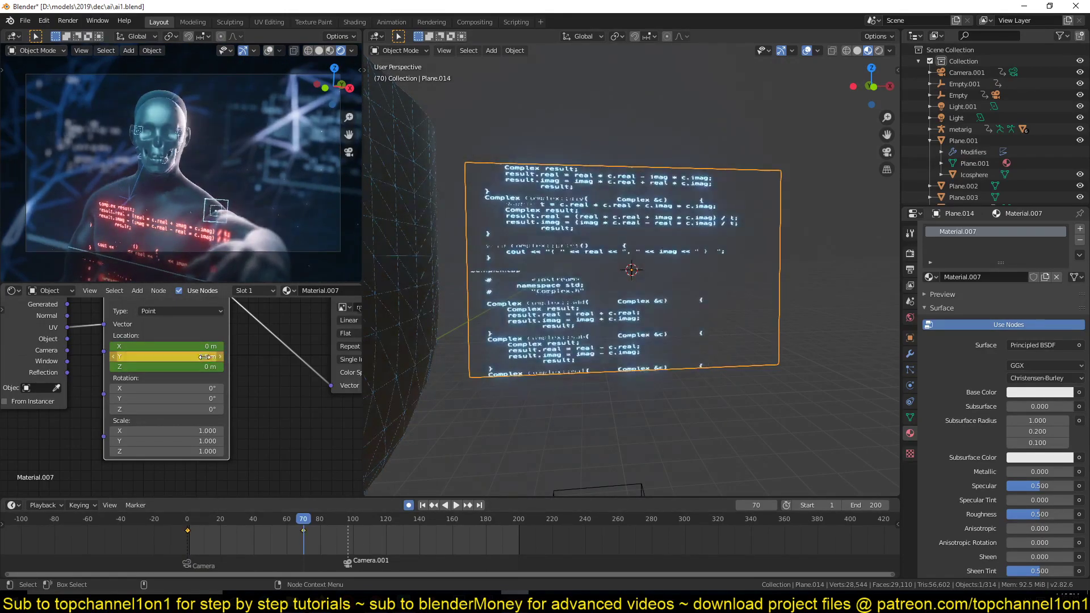
{"action": "key", "text": "shift+Left"}
{"action": "key", "text": "space"}
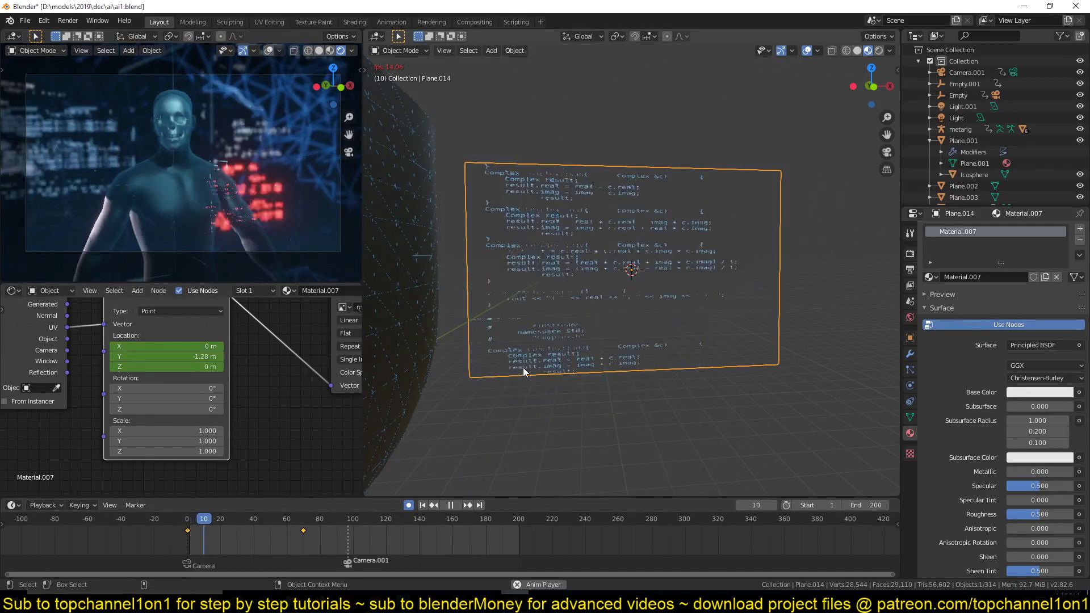
{"action": "key", "text": "space"}
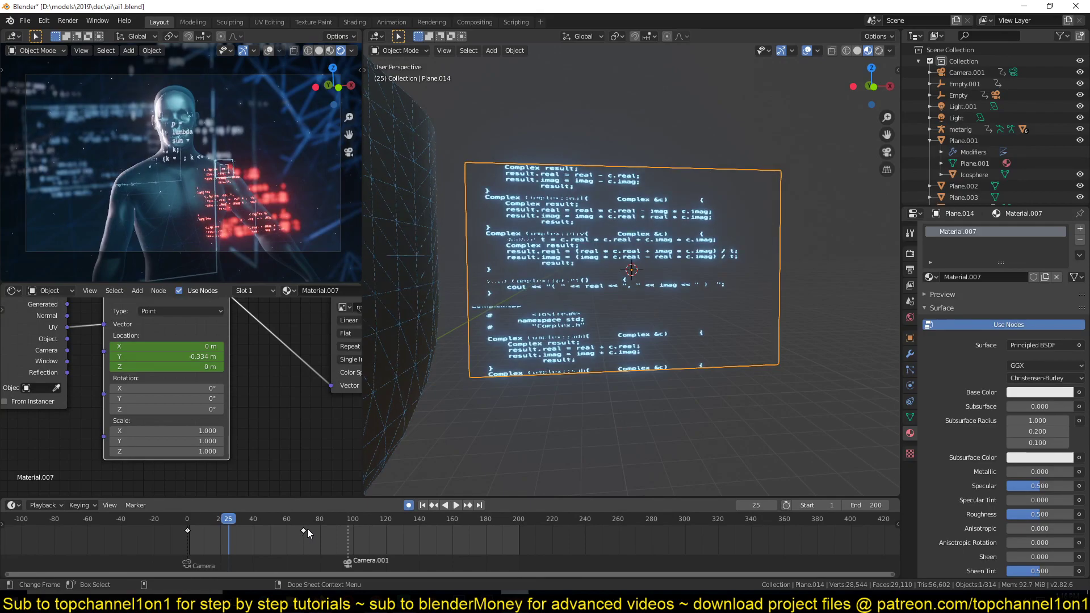
Swap the two Mapping location keyframes to reverse the code's scrolling direction and play the animation
{"action": "mouse_move", "coordinate": [301, 531]}
{"action": "left_mouse_down"}
{"action": "mouse_move", "coordinate": [210, 532]}
{"action": "mouse_move", "coordinate": [302, 536]}
{"action": "left_mouse_up"}
{"action": "left_click", "coordinate": [187, 532]}
{"action": "left_click_drag", "start_coordinate": [210, 532], "coordinate": [186, 531]}
{"action": "left_click", "coordinate": [187, 522]}
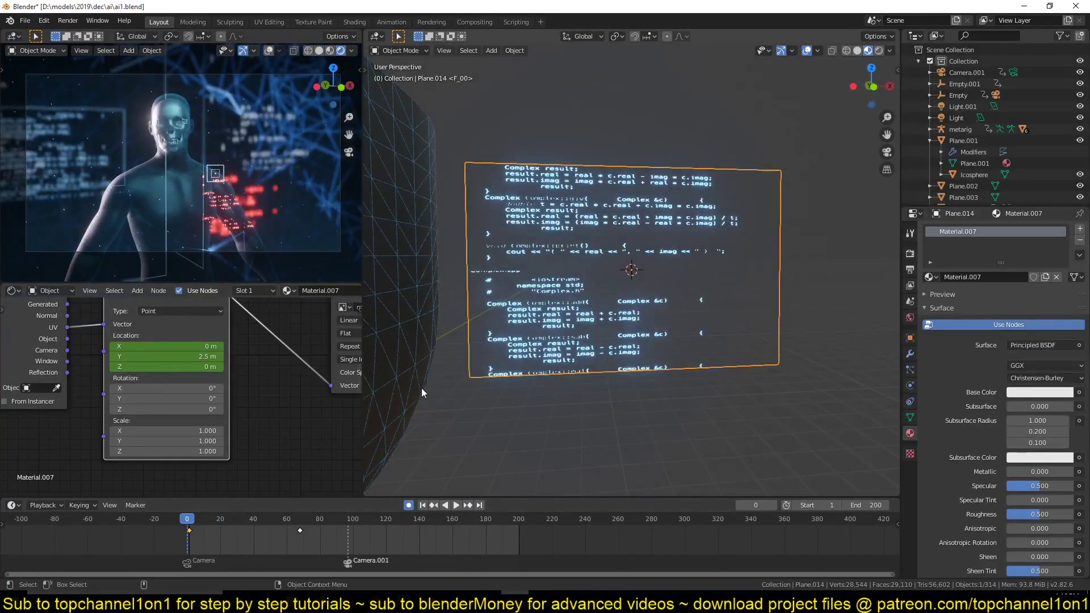
{"action": "key", "text": "space"}
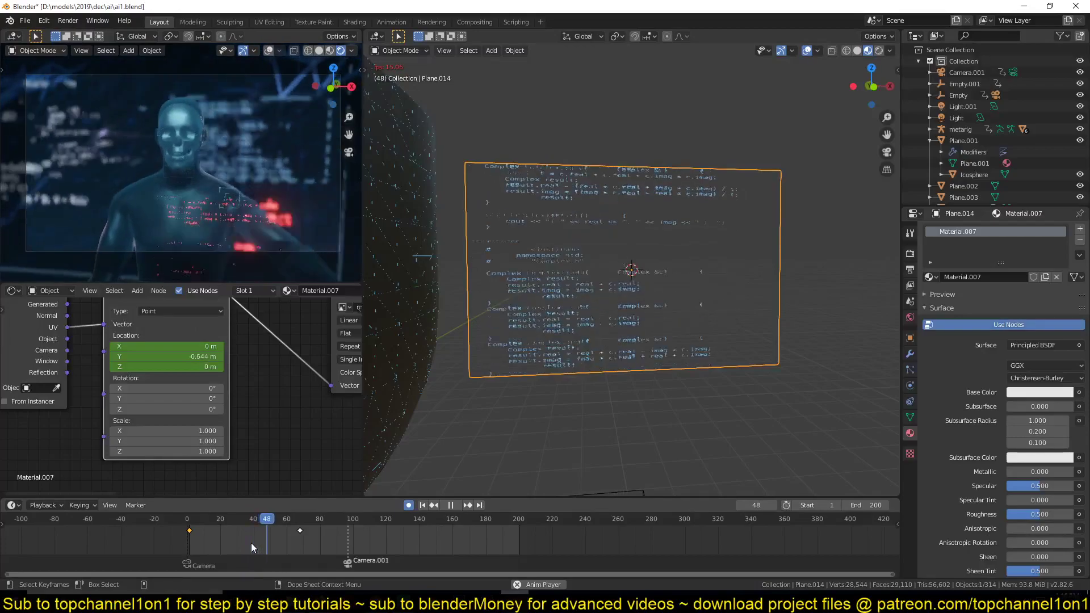
{"action": "key", "text": "space"}
{"action": "right_click", "coordinate": [188, 537], "text": "shift"}
{"action": "key", "text": "space"}
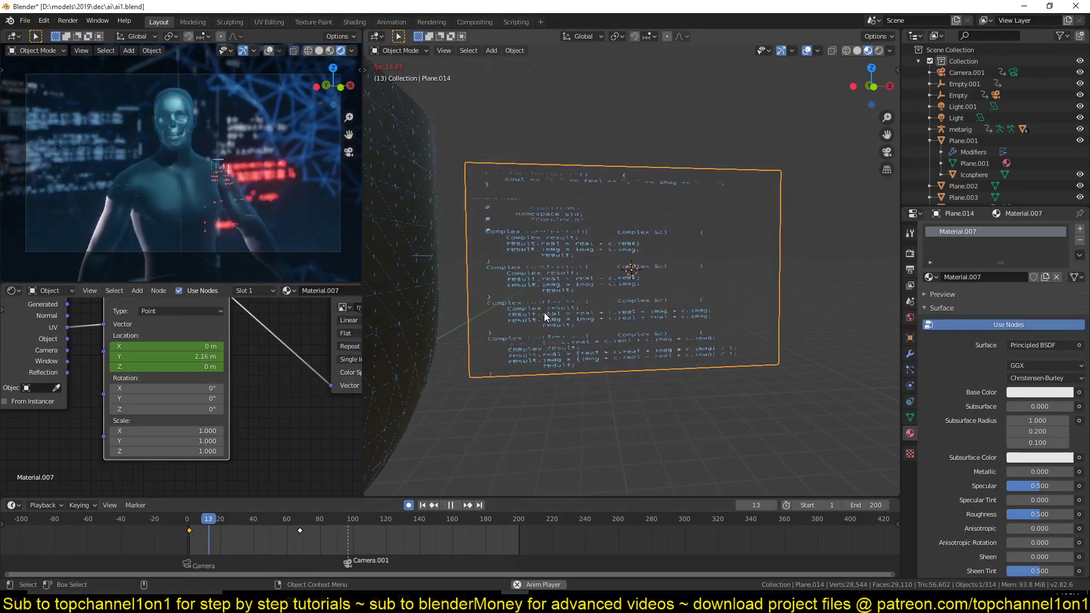
{"action": "key", "text": "space"}
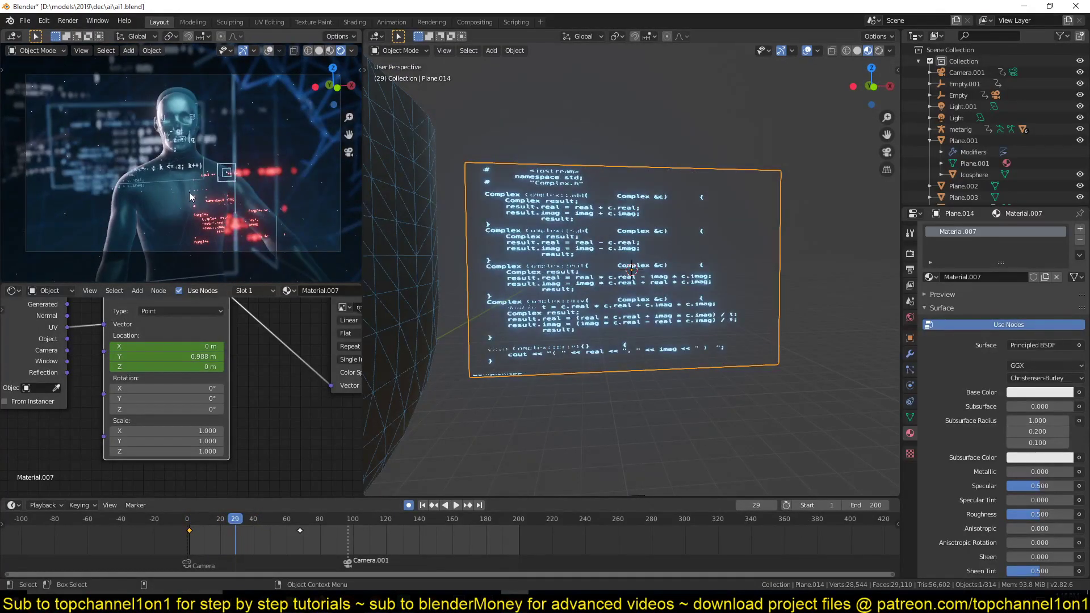
{"action": "key", "text": "space"}
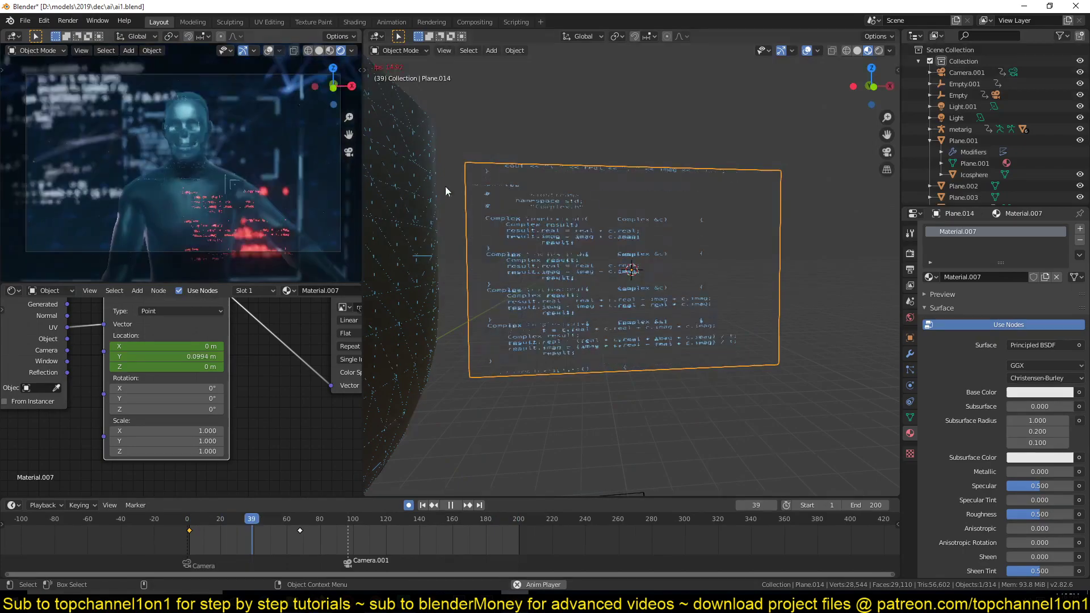
{"action": "key", "text": "space"}
Switch the enlarged timeline area to the Graph Editor and expand Material.007's Shader Nodetree channels
{"action": "scroll", "coordinate": [554, 263], "scroll_direction": "down", "scroll_amount": 5}
{"action": "scroll", "coordinate": [553, 264], "scroll_direction": "up", "scroll_amount": 6}
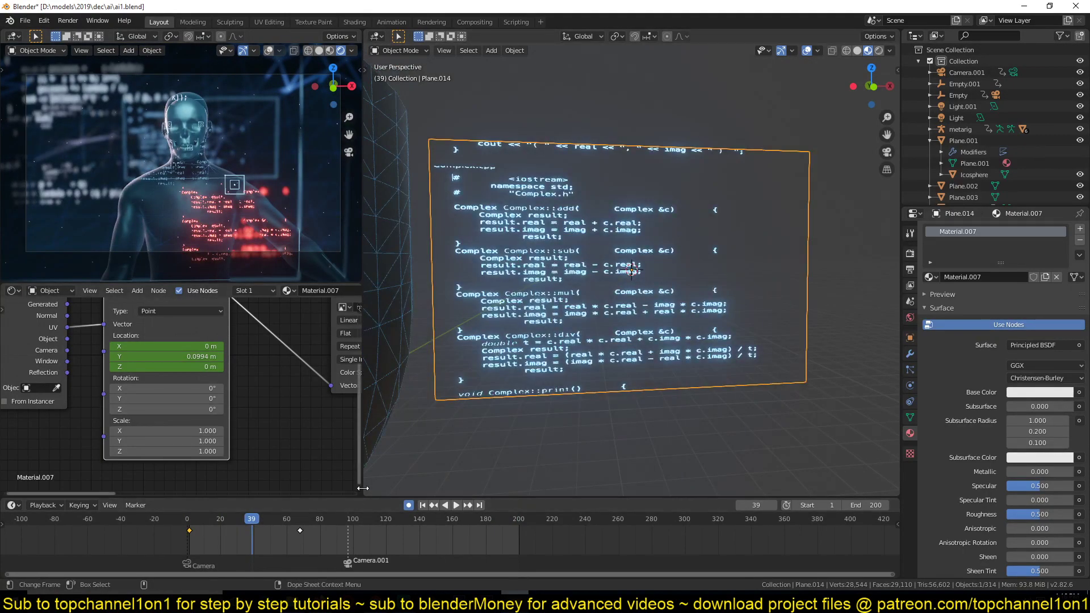
{"action": "left_click_drag", "start_coordinate": [364, 496], "coordinate": [367, 430]}
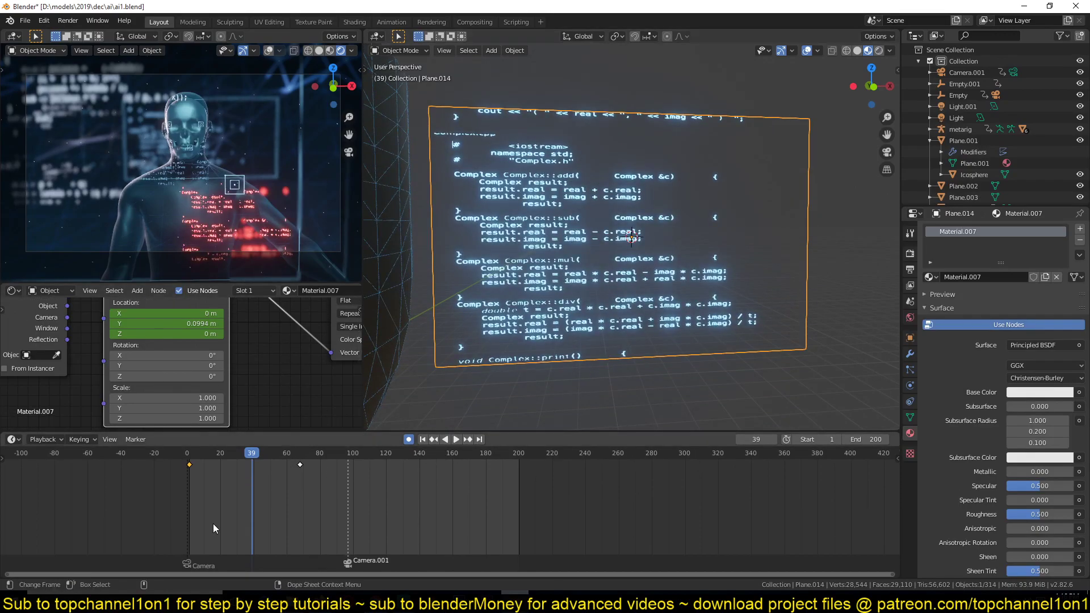
{"action": "key", "text": "ctrl+Tab"}
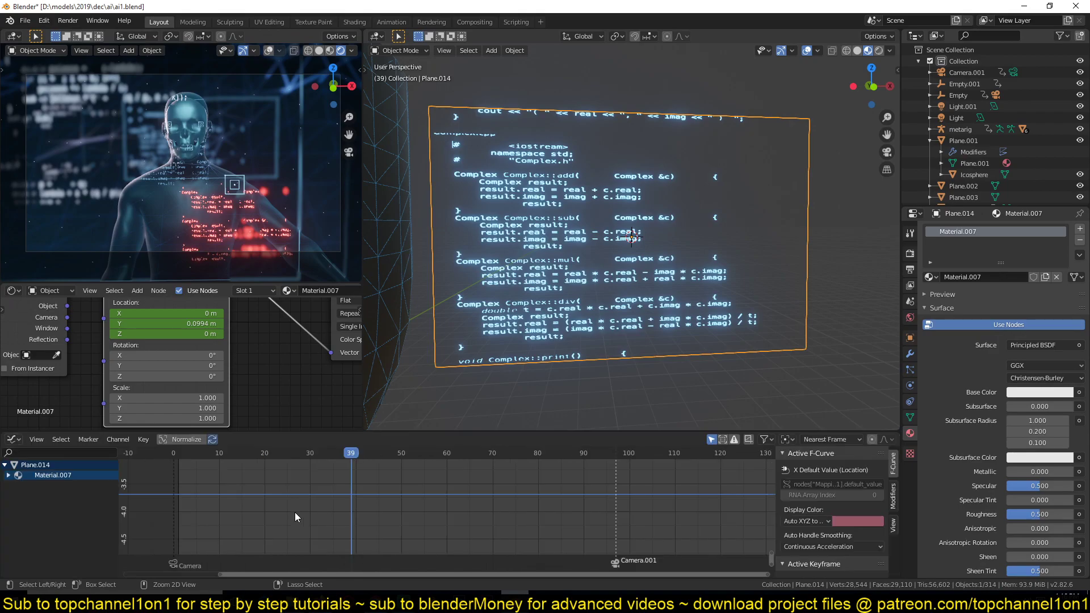
{"action": "key", "text": "ctrl+Tab"}
{"action": "key", "text": "ctrl+Tab"}
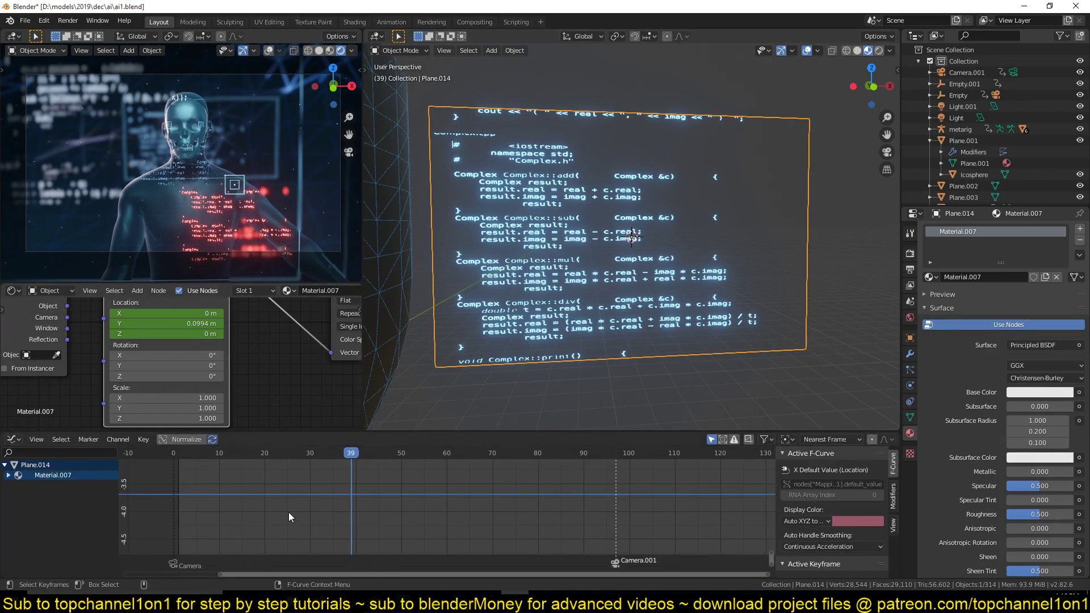
{"action": "key", "text": "ctrl+Tab"}
{"action": "key", "text": "ctrl+Tab"}
{"action": "left_click", "coordinate": [9, 475]}
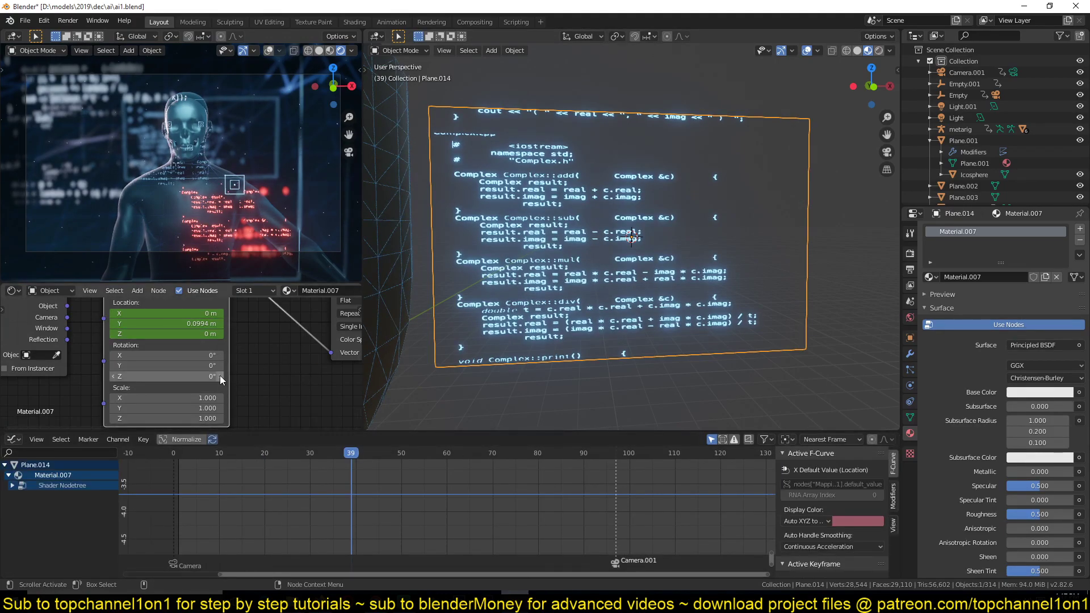
{"action": "left_click", "coordinate": [12, 485]}
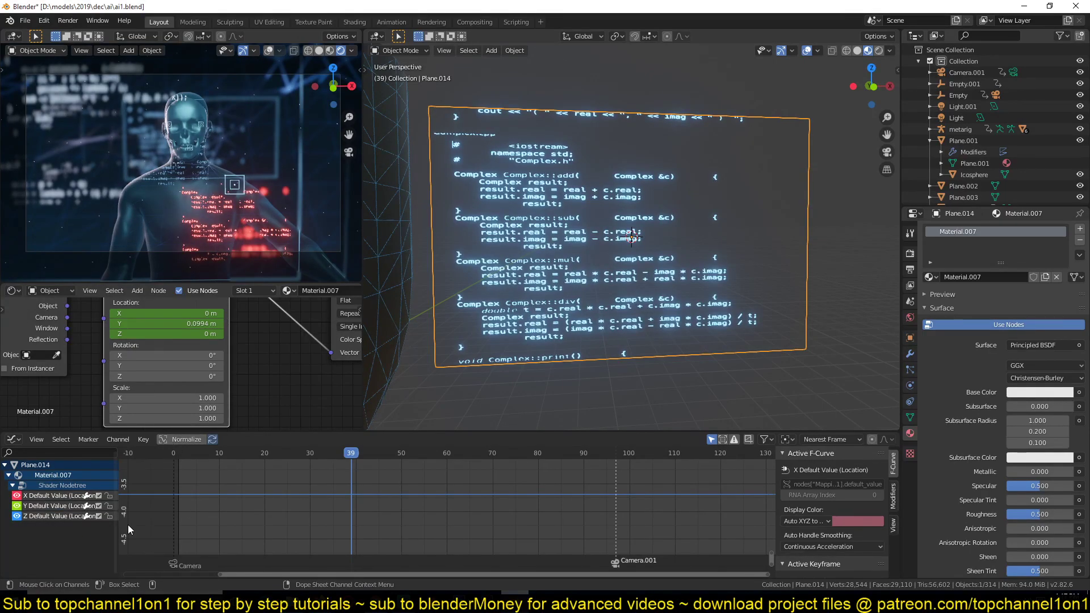
Frame the Mapping location curves and add a Stepped Interpolation modifier to the active X Default Value curve
{"action": "scroll", "coordinate": [417, 503], "scroll_direction": "down", "scroll_amount": 3}
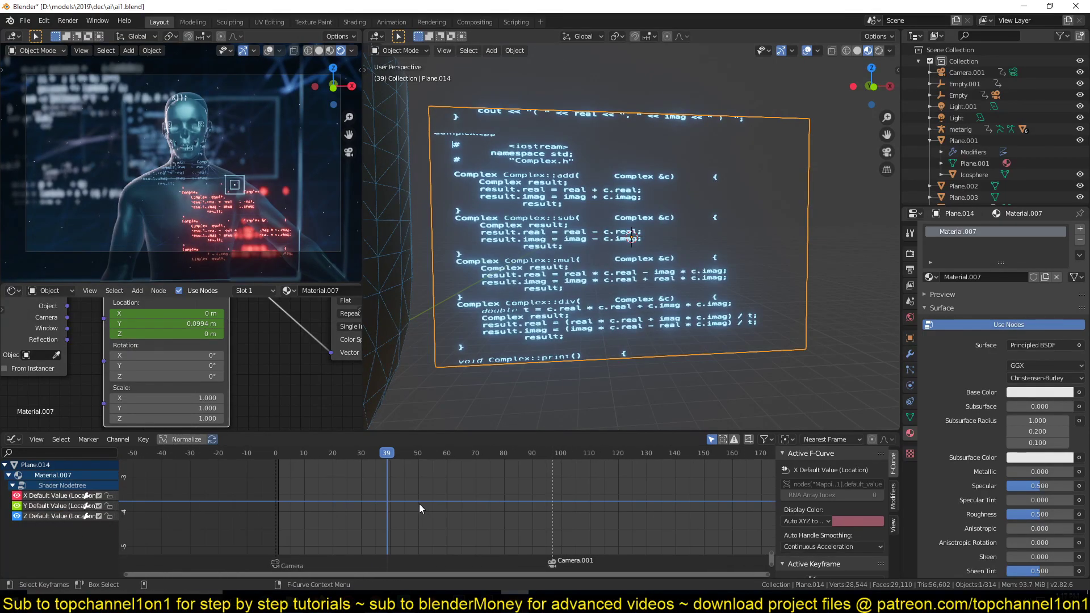
{"action": "key", "text": "Home"}
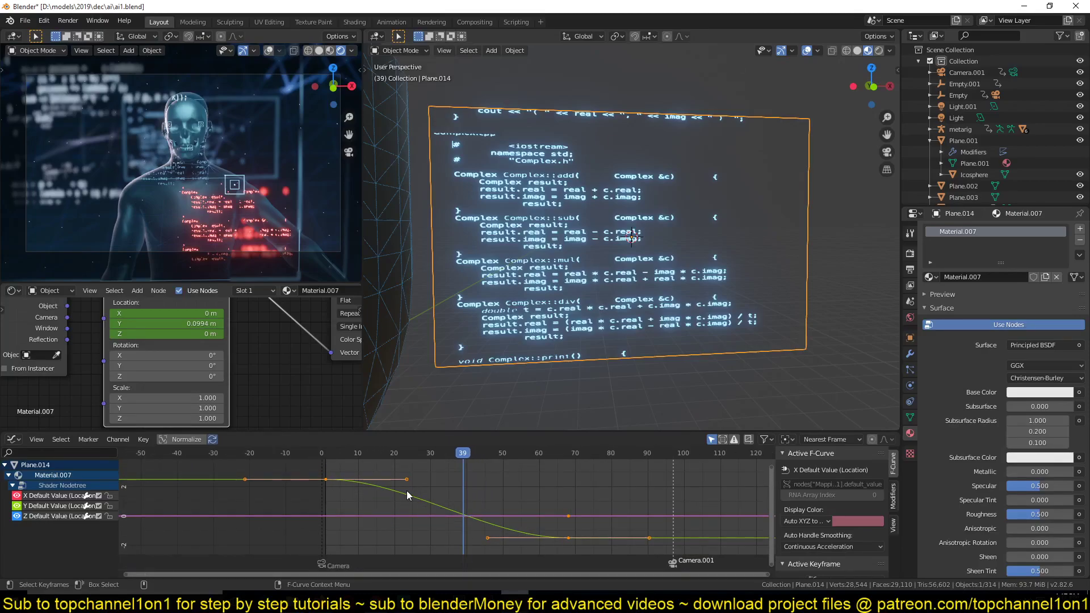
{"action": "right_click", "coordinate": [342, 486]}
{"action": "left_click", "coordinate": [893, 498]}
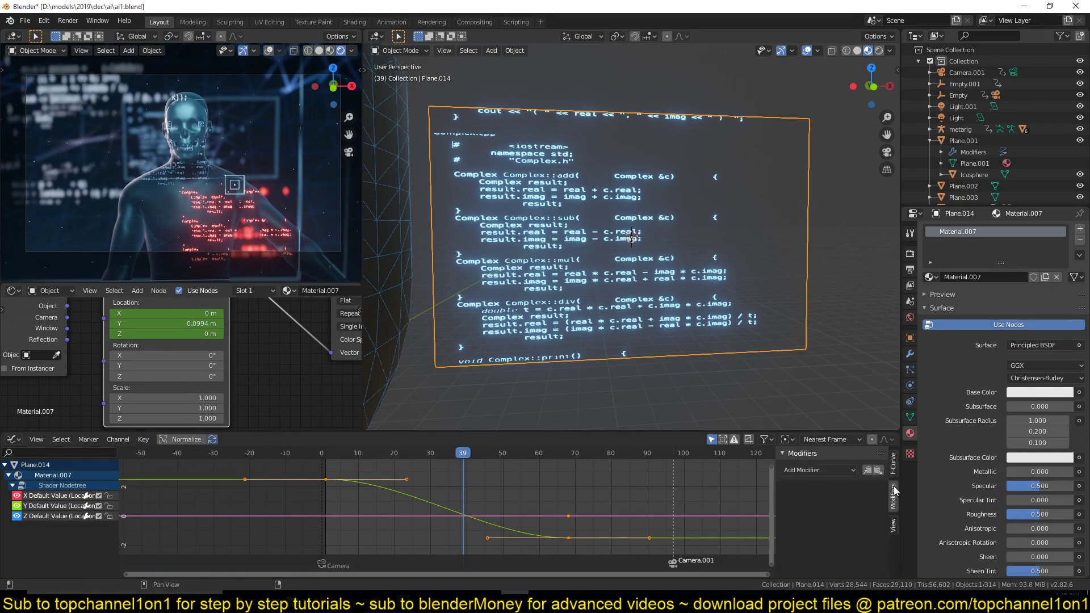
{"action": "left_click", "coordinate": [846, 470]}
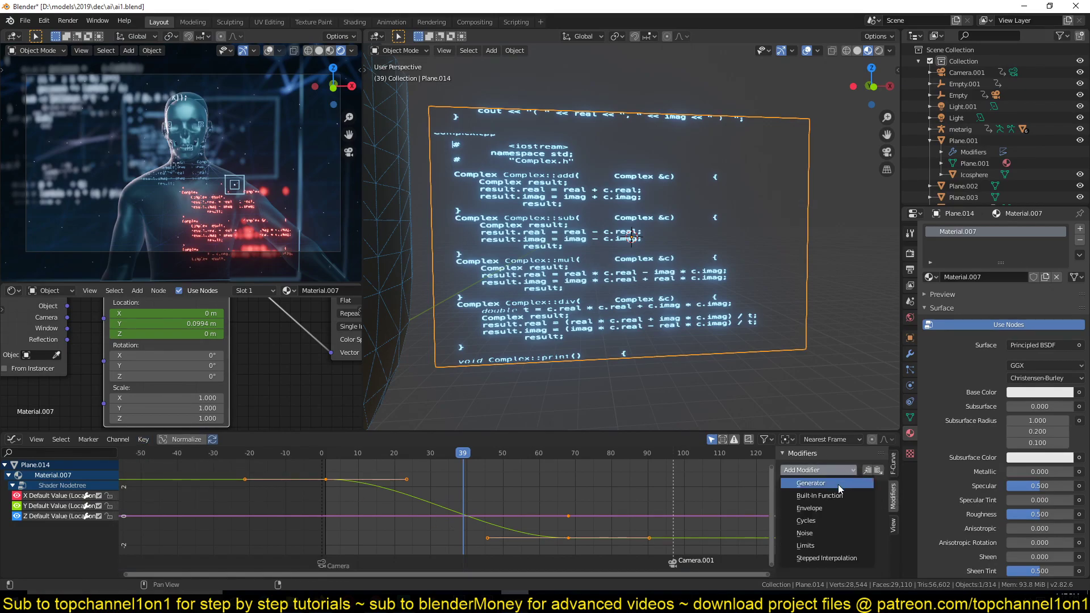
{"action": "left_click", "coordinate": [827, 558]}
{"action": "scroll", "coordinate": [305, 509], "scroll_direction": "up", "scroll_amount": 10}
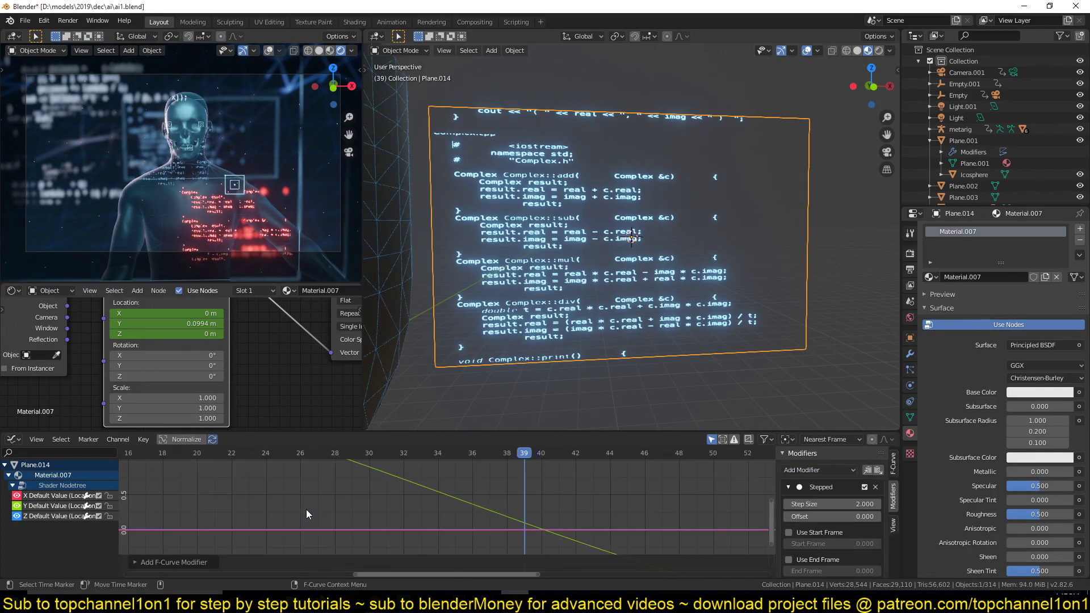
{"action": "scroll", "coordinate": [382, 508], "scroll_direction": "down", "scroll_amount": 5}
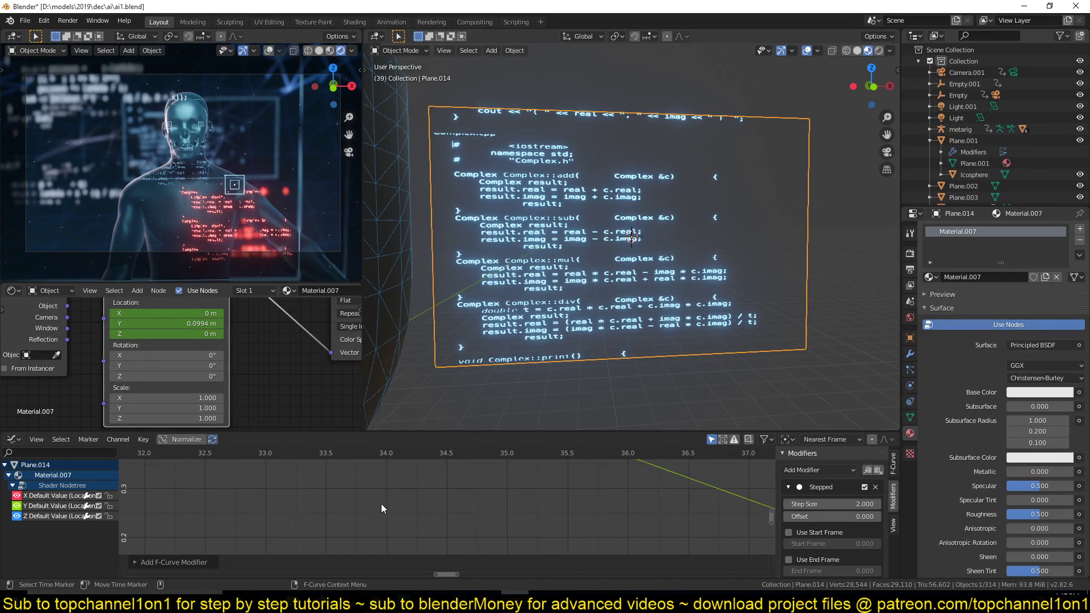
{"action": "scroll", "coordinate": [380, 508], "scroll_direction": "down", "scroll_amount": 10}
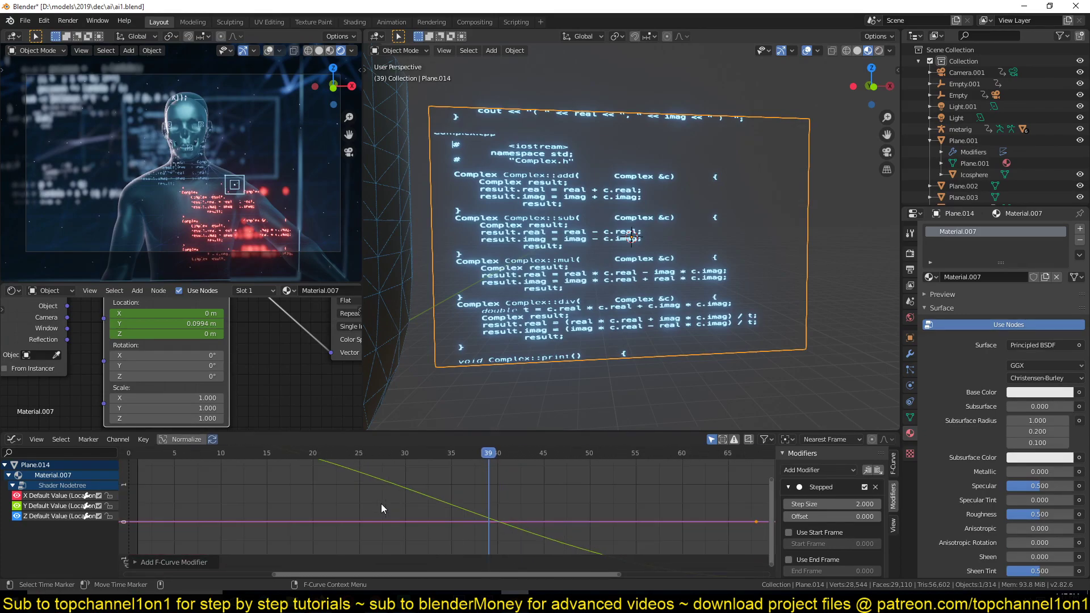
Set the handle type of the Mapping location keyframes to Vector and examine the resulting curve
{"action": "key", "text": "v"}
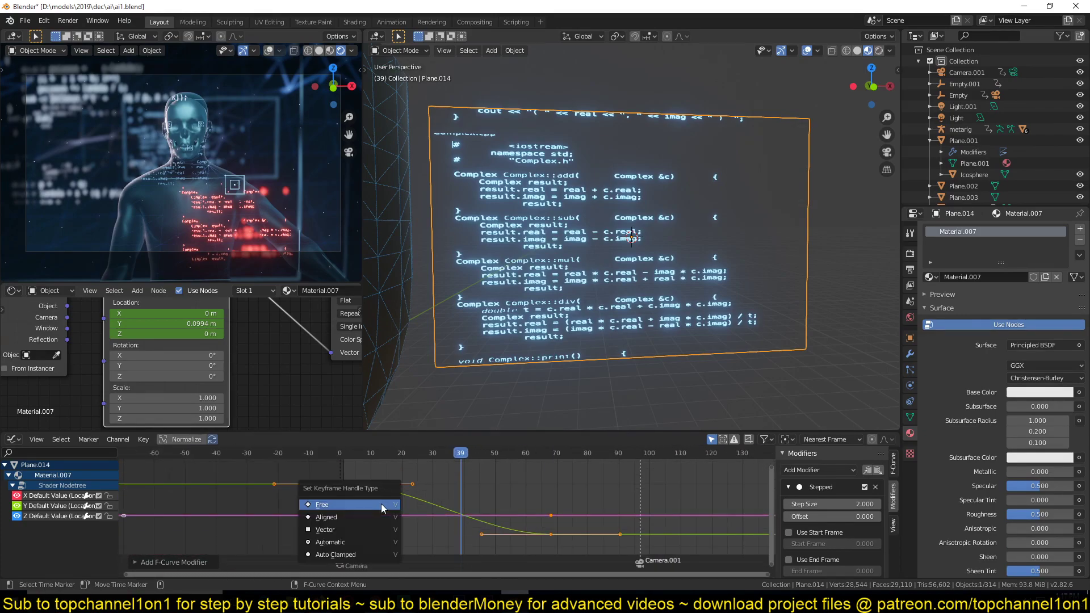
{"action": "key", "text": "Escape"}
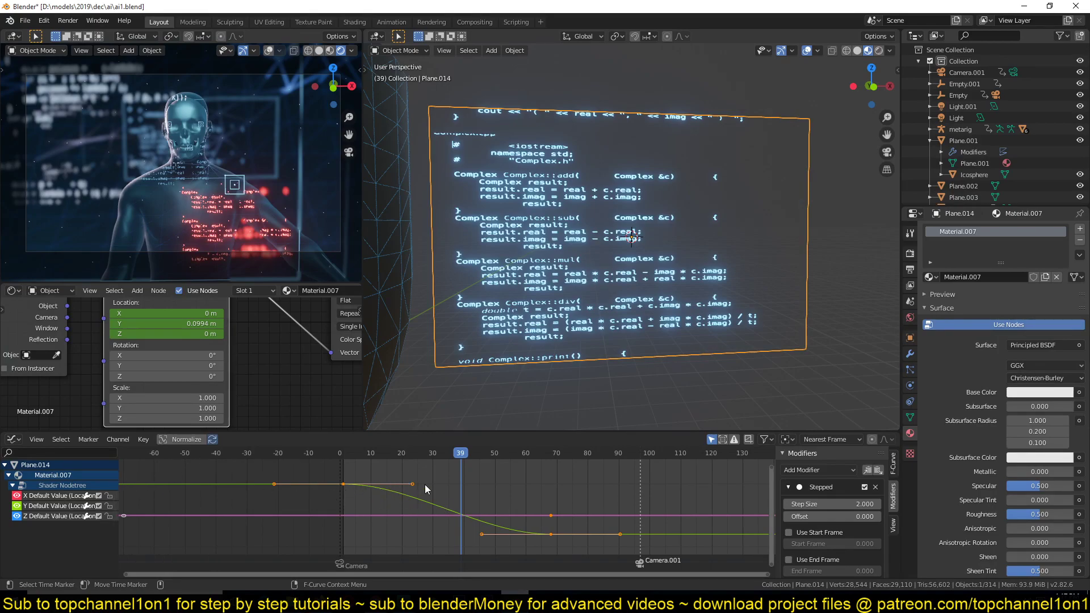
{"action": "key", "text": "v"}
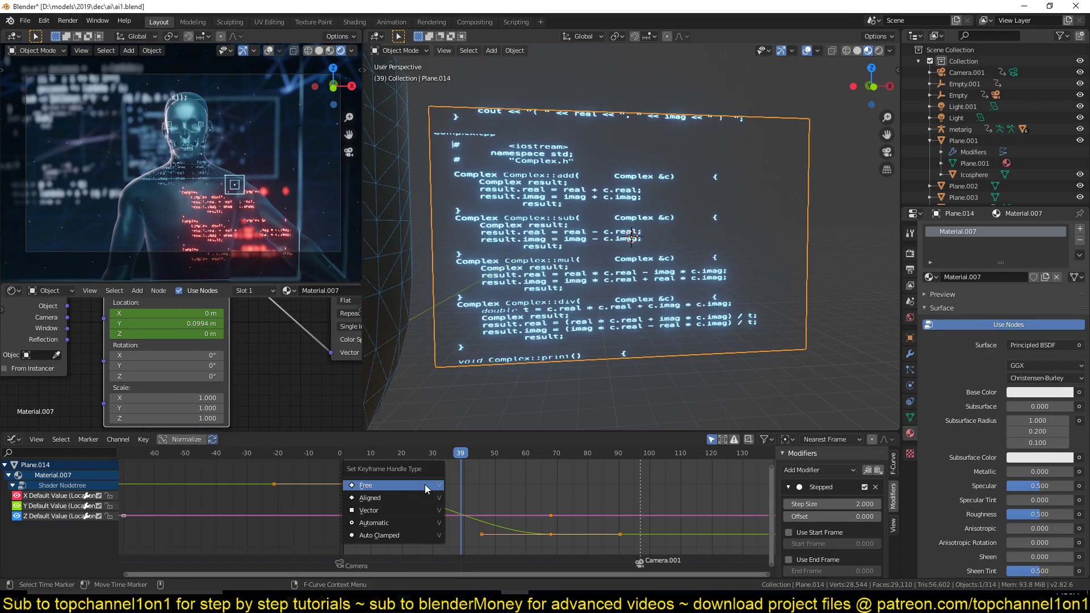
{"action": "left_click", "coordinate": [397, 512]}
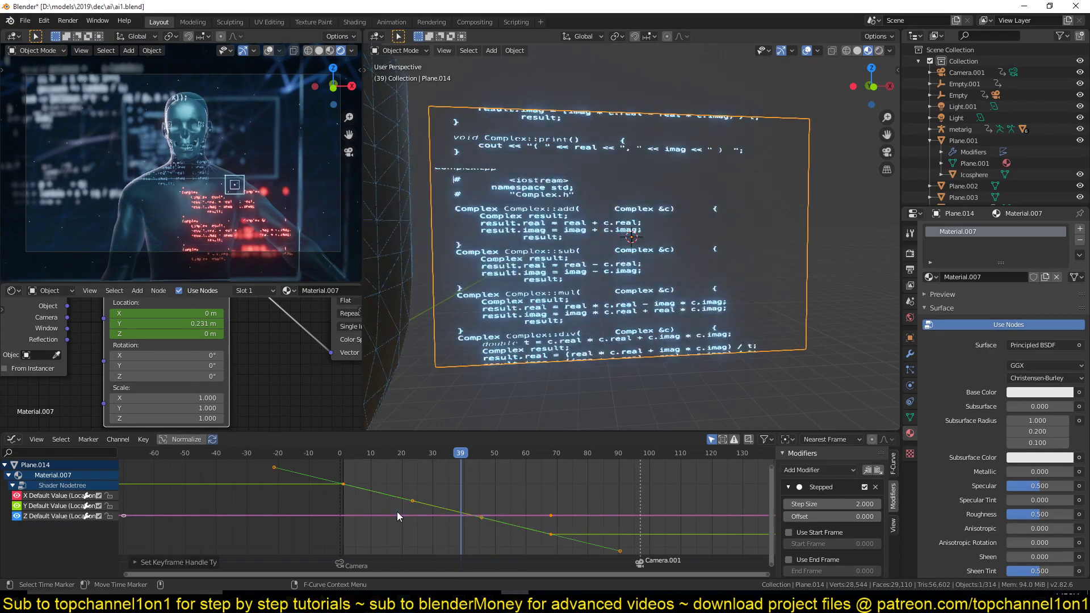
{"action": "scroll", "coordinate": [384, 512], "scroll_direction": "up", "scroll_amount": 8}
{"action": "middle_click_drag", "start_coordinate": [384, 512], "coordinate": [588, 489]}
{"action": "scroll", "coordinate": [588, 489], "scroll_direction": "up", "scroll_amount": 12}
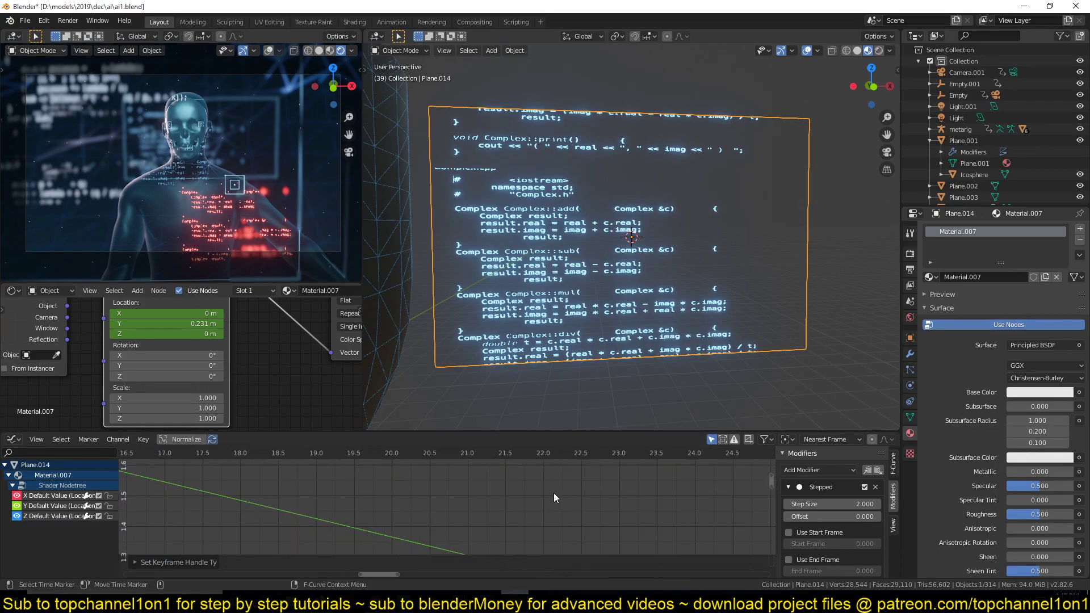
{"action": "scroll", "coordinate": [328, 507], "scroll_direction": "down", "scroll_amount": 10}
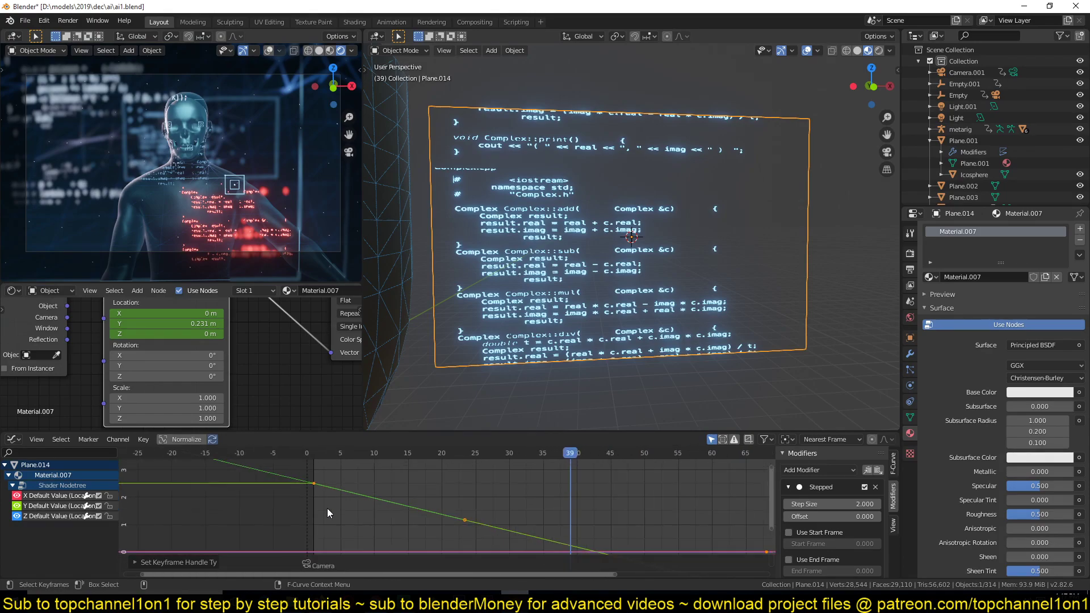
{"action": "scroll", "coordinate": [327, 509], "scroll_direction": "down", "scroll_amount": 2}
Compare the Y and X location channels and remove the Stepped modifier from the X Default Value curve
{"action": "left_click", "coordinate": [513, 513]}
{"action": "left_click", "coordinate": [38, 506]}
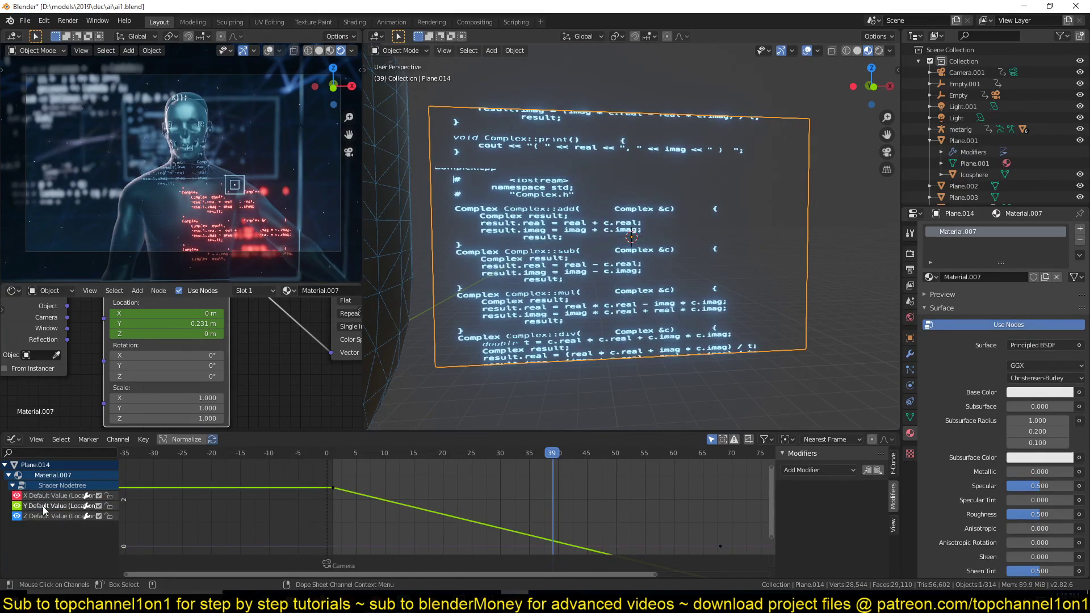
{"action": "scroll", "coordinate": [321, 505], "scroll_direction": "down", "scroll_amount": 4}
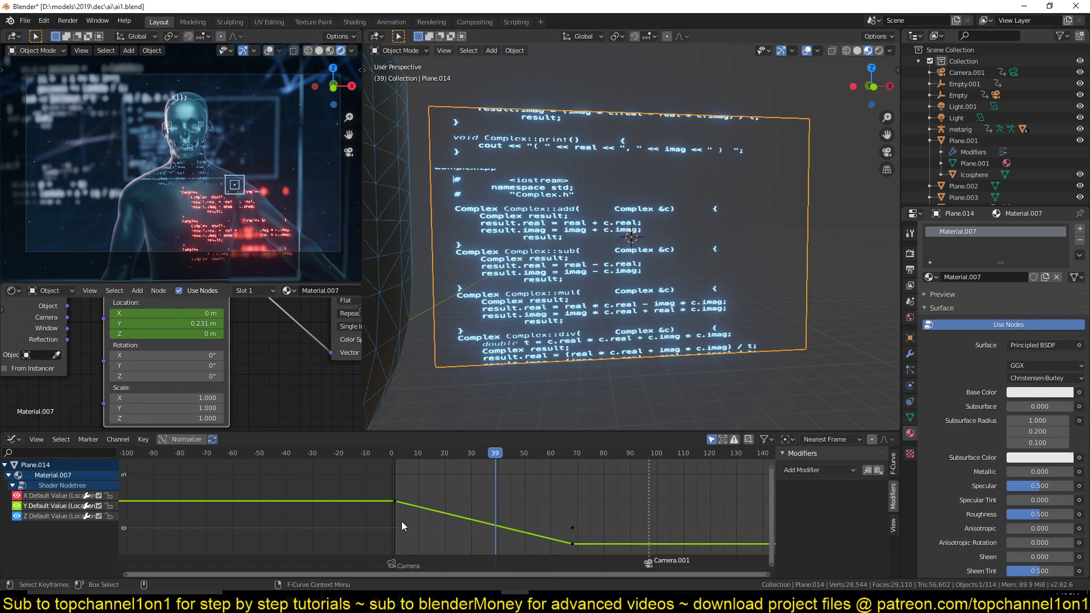
{"action": "left_click", "coordinate": [49, 496]}
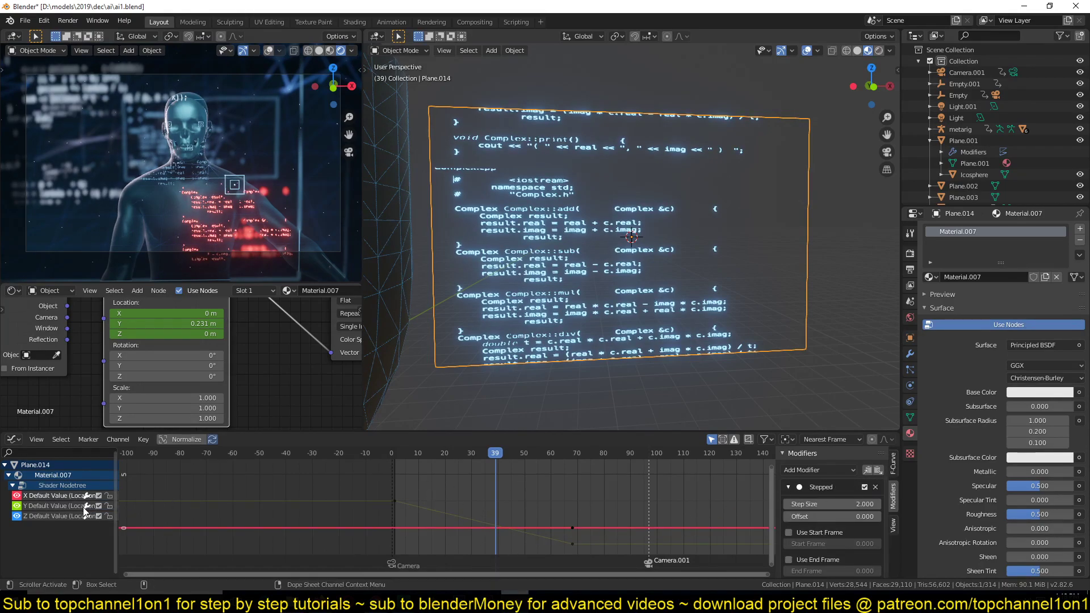
{"action": "left_click", "coordinate": [875, 486]}
Hide the X and Z location curves and add a Stepped Interpolation modifier to the Y Default Value curve
{"action": "left_click", "coordinate": [36, 506]}
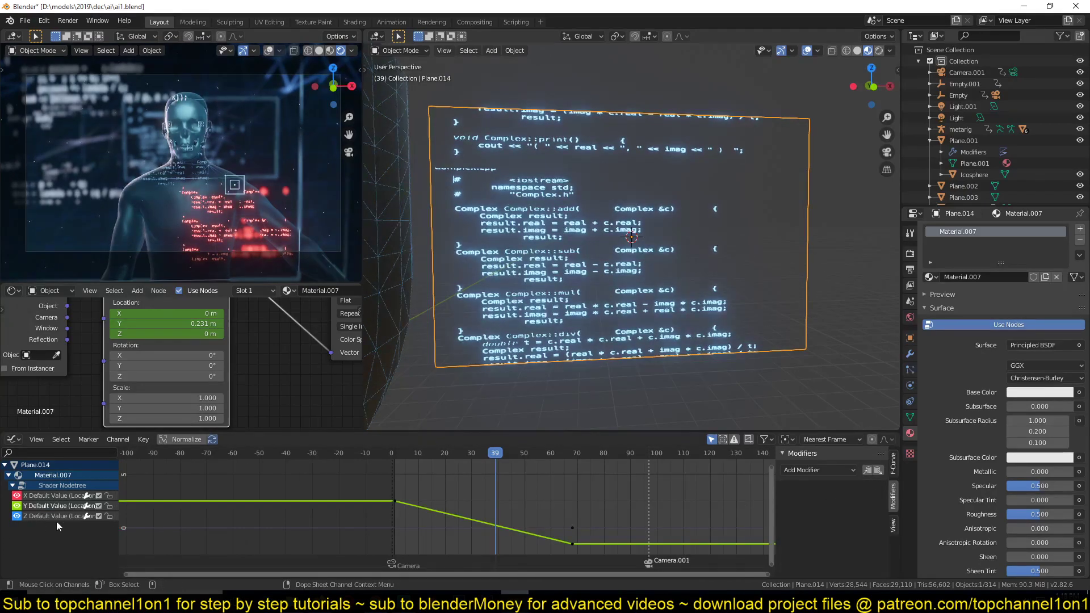
{"action": "left_click", "coordinate": [17, 504]}
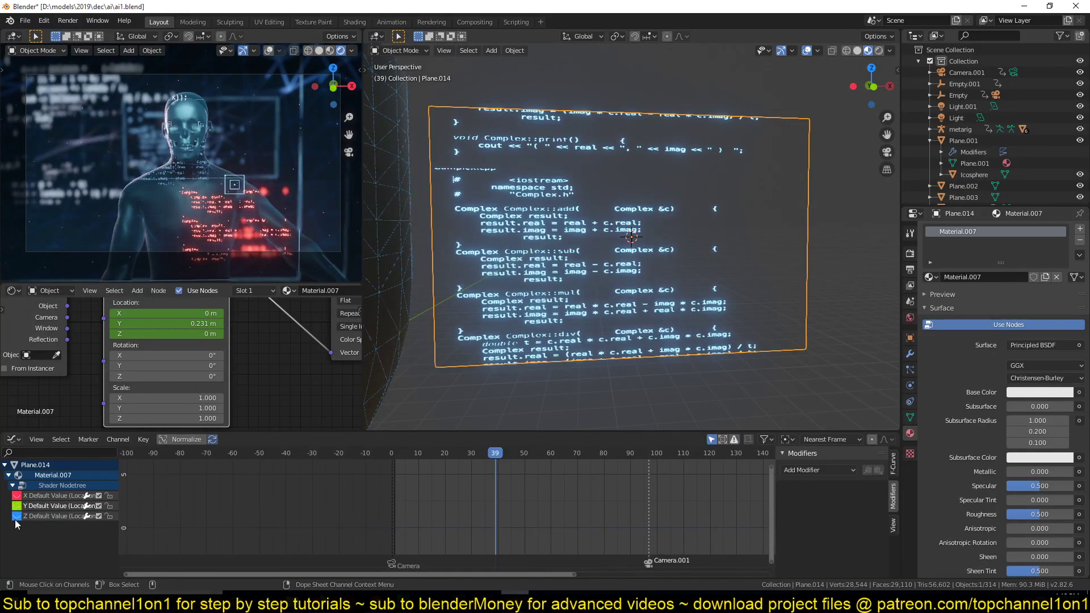
{"action": "left_click", "coordinate": [17, 506]}
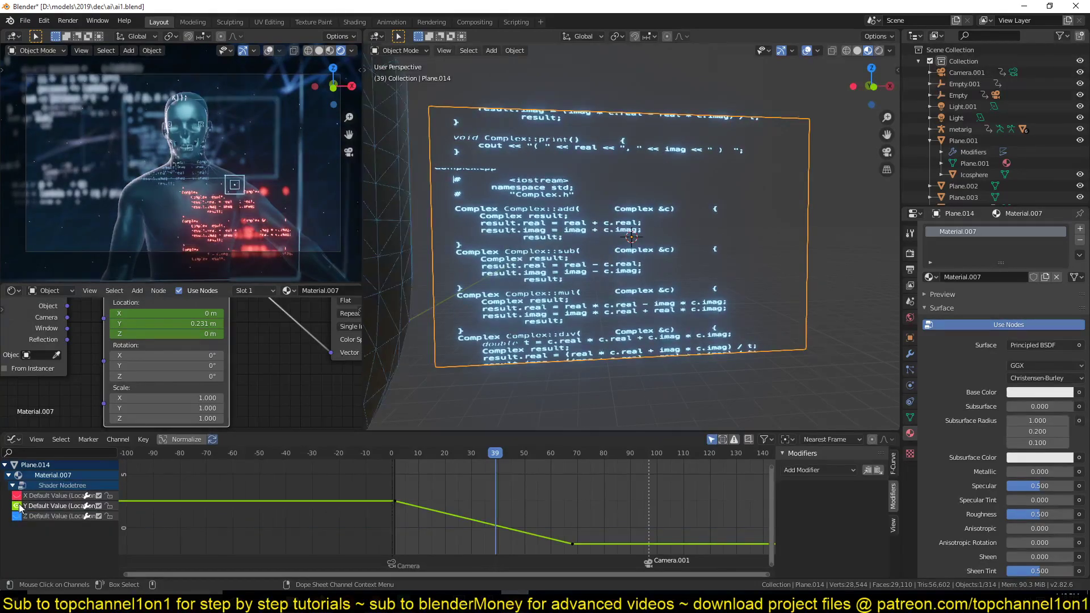
{"action": "scroll", "coordinate": [519, 512], "scroll_direction": "up", "scroll_amount": 1}
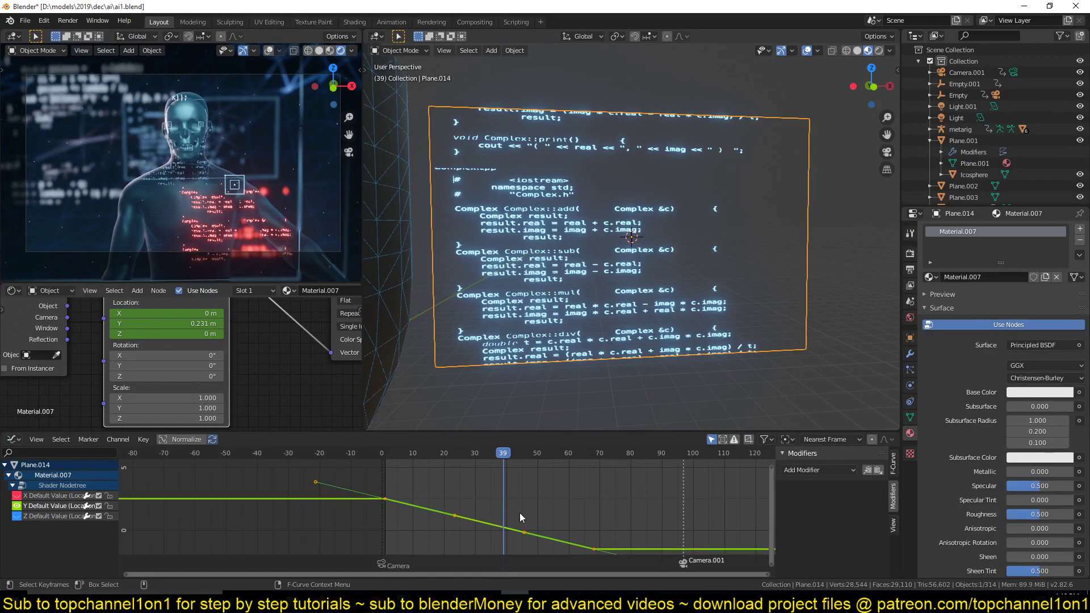
{"action": "key", "text": "Home"}
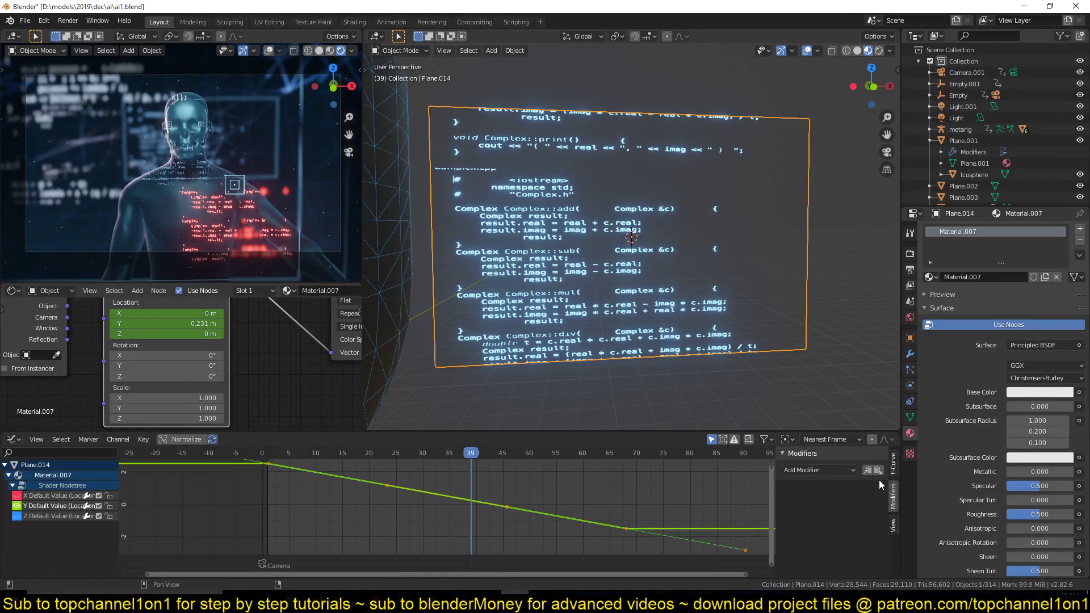
{"action": "left_click", "coordinate": [837, 469]}
{"action": "left_click", "coordinate": [823, 556]}
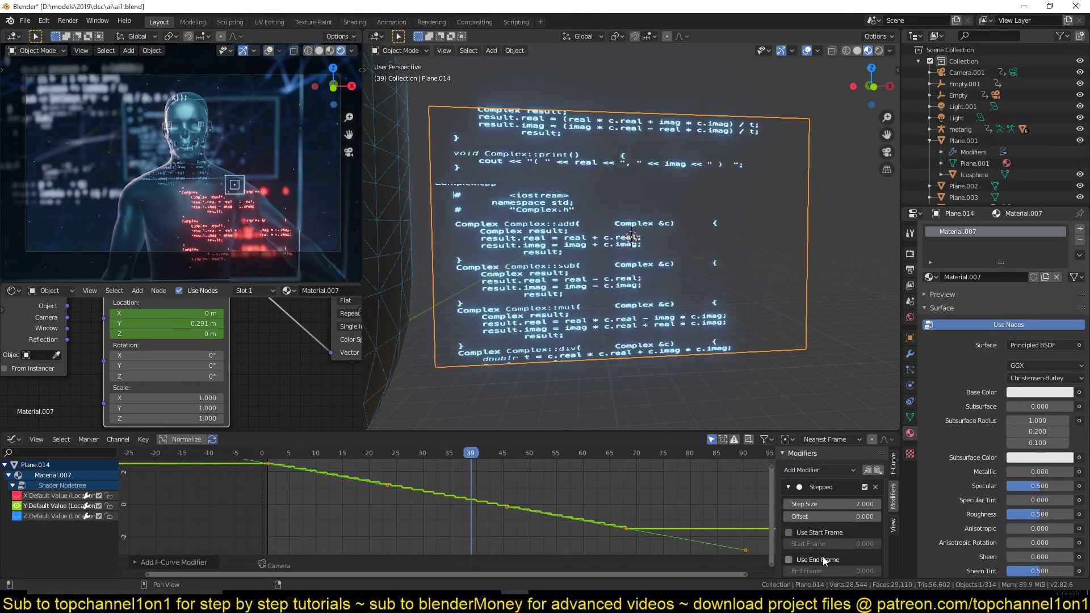
{"action": "scroll", "coordinate": [362, 487], "scroll_direction": "up", "scroll_amount": 6}
{"action": "scroll", "coordinate": [451, 483], "scroll_direction": "down", "scroll_amount": 11}
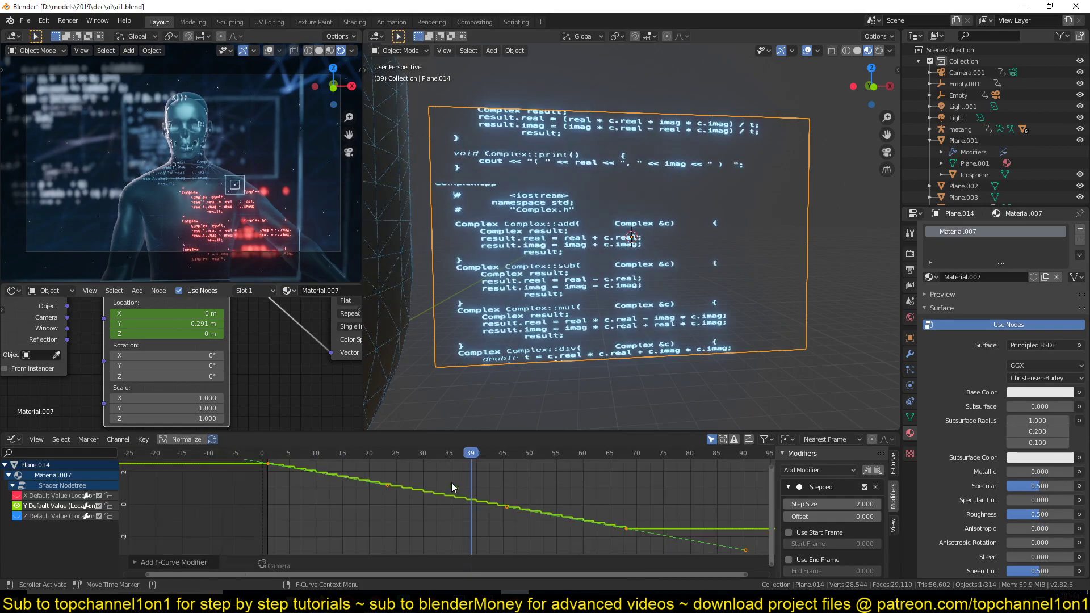
Play the animation, raise the Stepped modifier's Step Size to 6.900, and play the animation again
{"action": "key", "text": "space"}
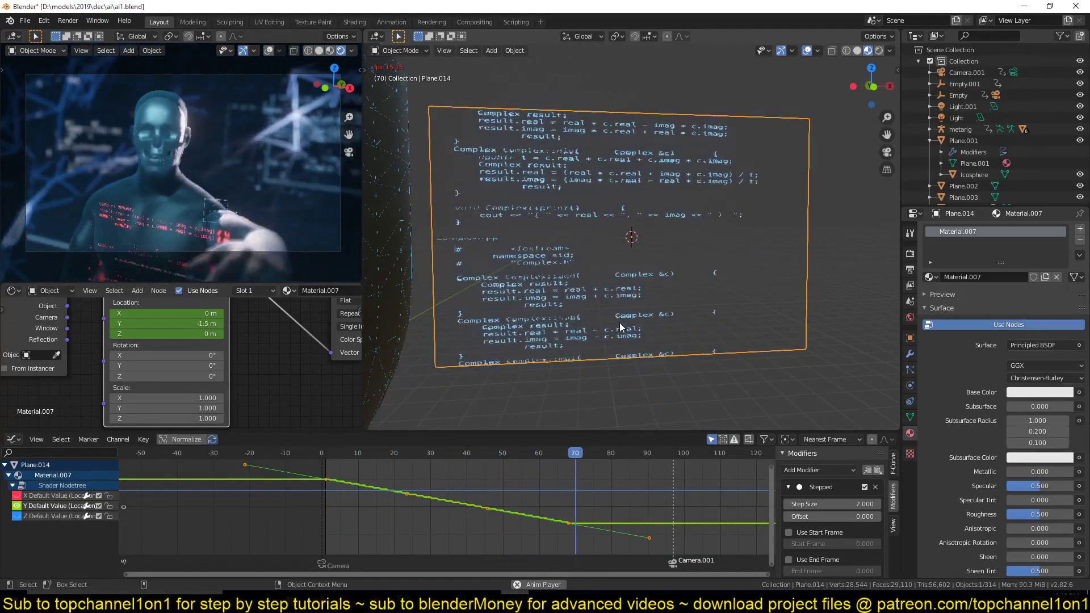
{"action": "key", "text": "space"}
{"action": "left_click_drag", "start_coordinate": [832, 504], "coordinate": [883, 504]}
{"action": "key", "text": "space"}
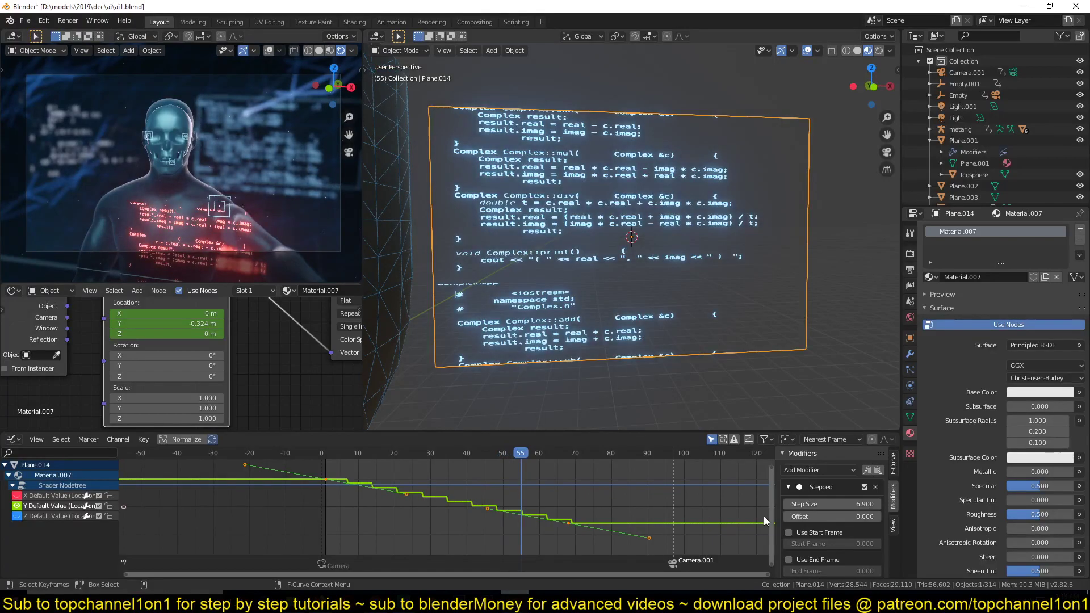
Set the Stepped modifier's Step Size to 2.000 and play the animation to check the code's scrolling
{"action": "left_click_drag", "start_coordinate": [821, 503], "coordinate": [784, 503]}
{"action": "right_click", "coordinate": [365, 472], "text": "shift"}
{"action": "key", "text": "space"}
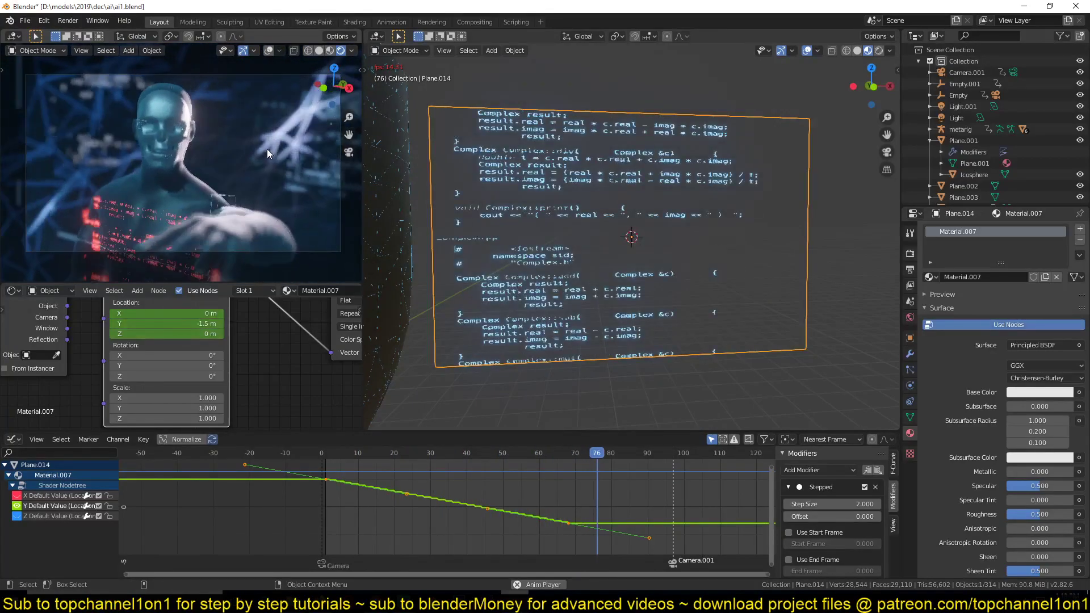
{"action": "key", "text": "space"}
{"action": "right_click", "coordinate": [311, 495], "text": "shift"}
{"action": "key", "text": "space"}
{"action": "key", "text": "space"}
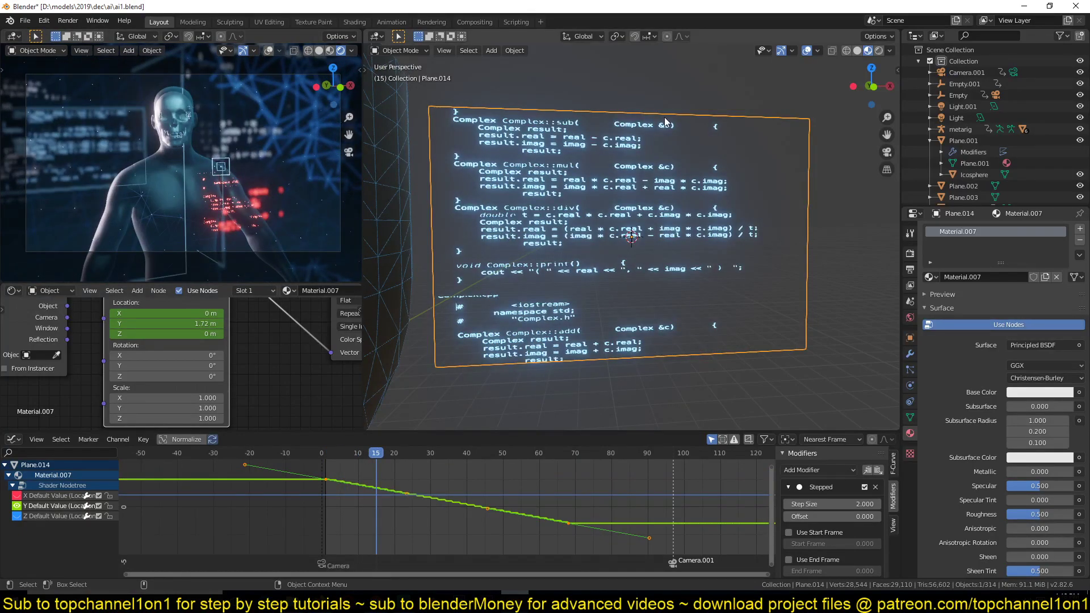
Delete the demonstration code plane, then add a new 2 m plane and delete it as well
{"action": "key", "text": "Delete"}
{"action": "key", "text": "shift+a"}
{"action": "mouse_move", "coordinate": [613, 180]}
{"action": "left_click", "coordinate": [678, 180]}
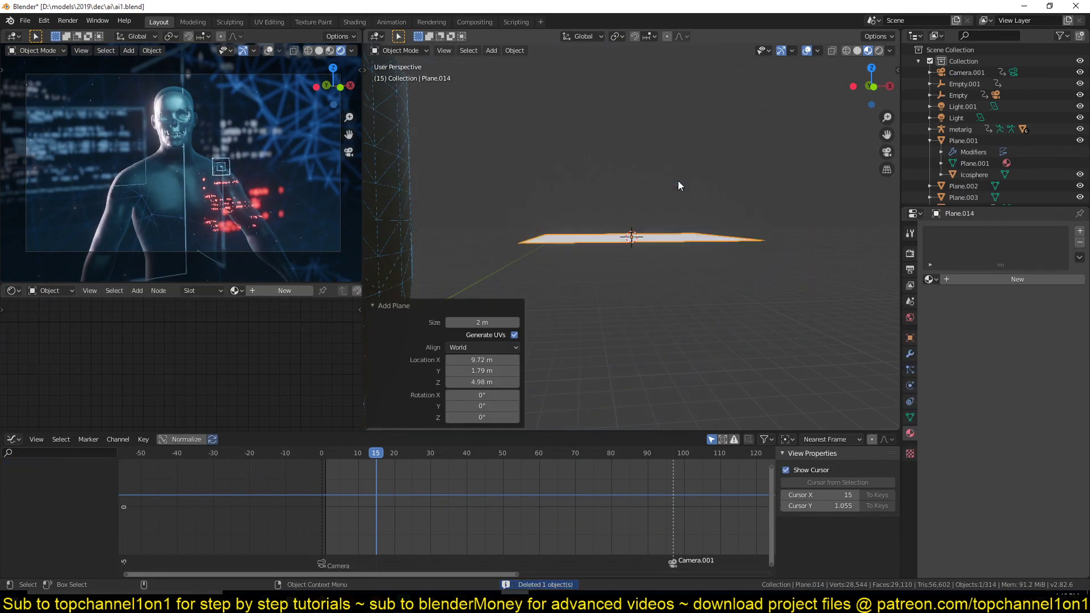
{"action": "key", "text": "x"}
{"action": "left_click", "coordinate": [697, 288]}
Select the metarig and frame the figure's head and shoulders to examine the code planes around it
{"action": "middle_click_drag", "start_coordinate": [508, 212], "coordinate": [797, 311], "text": "shift"}
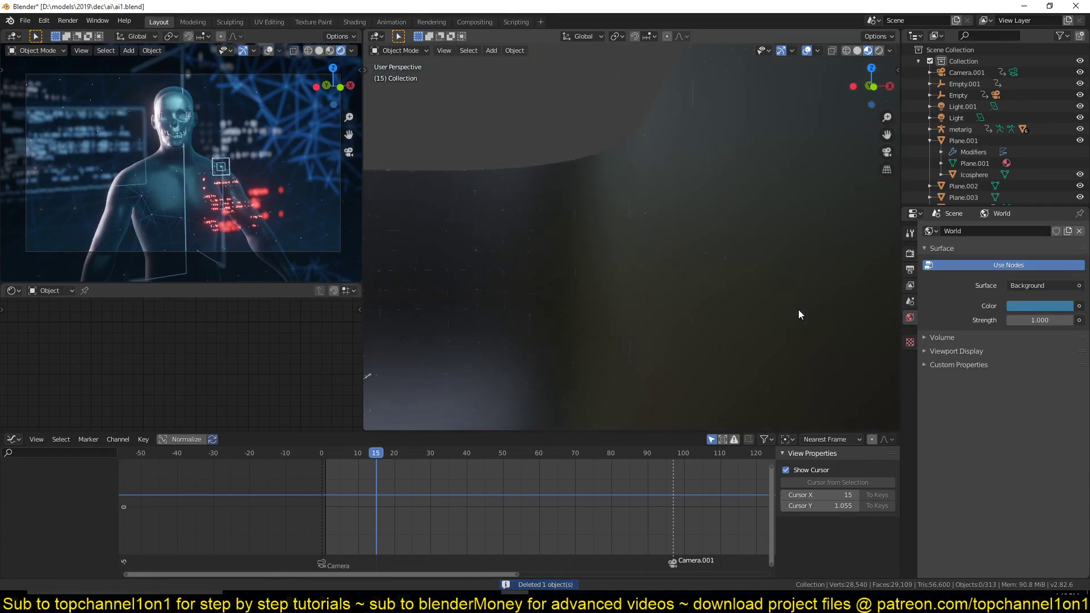
{"action": "scroll", "coordinate": [539, 271], "scroll_direction": "down", "scroll_amount": 5}
{"action": "middle_click_drag", "start_coordinate": [539, 270], "coordinate": [458, 359]}
{"action": "left_click", "coordinate": [446, 392]}
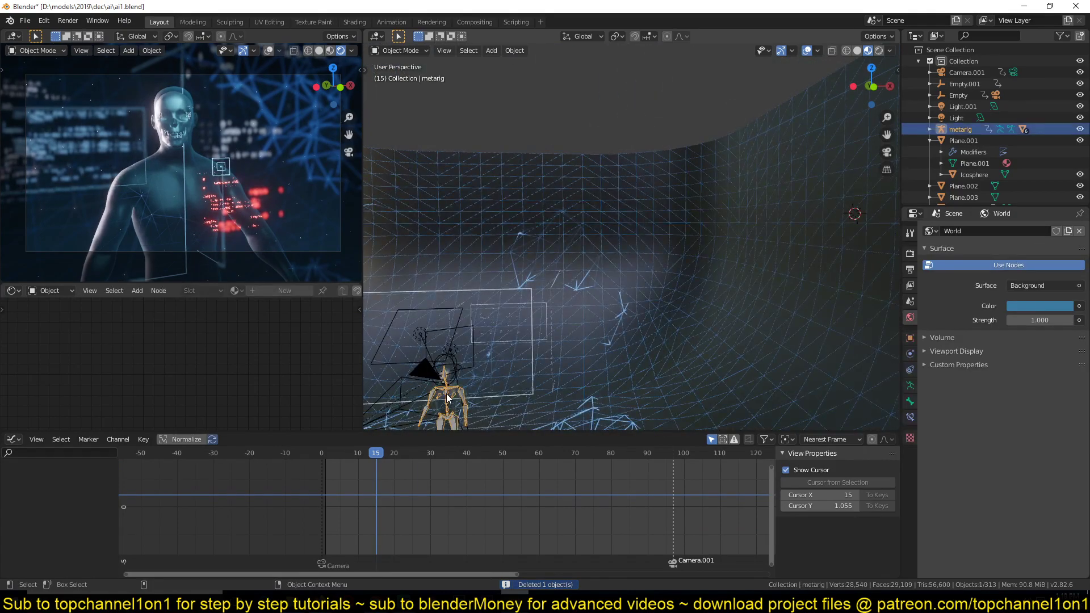
{"action": "key", "text": "KP_Decimal"}
{"action": "middle_click_drag", "start_coordinate": [549, 306], "coordinate": [473, 91]}
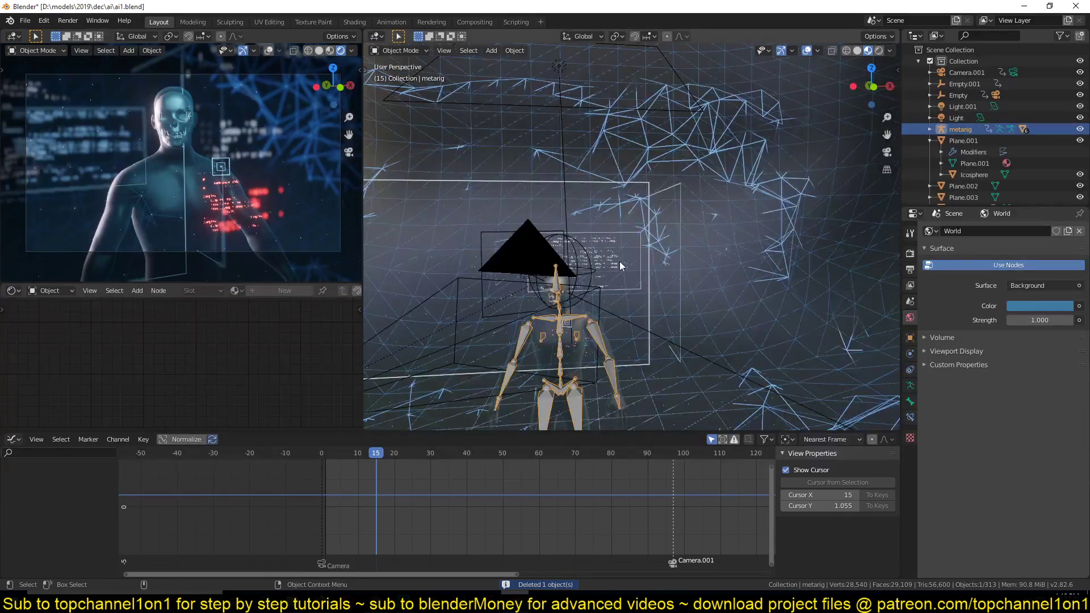
{"action": "scroll", "coordinate": [615, 260], "scroll_direction": "up", "scroll_amount": 5}
{"action": "middle_click_drag", "start_coordinate": [620, 263], "coordinate": [731, 63], "text": "shift"}
{"action": "scroll", "coordinate": [602, 224], "scroll_direction": "up", "scroll_amount": 4}
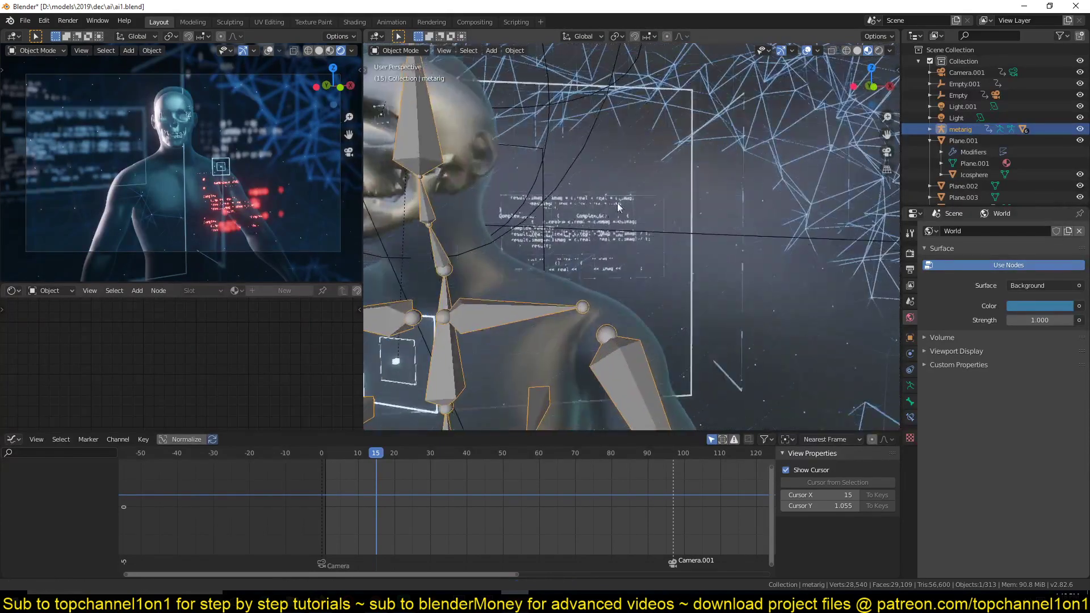
{"action": "middle_click_drag", "start_coordinate": [440, 318], "coordinate": [516, 195], "text": "shift"}
Select the square outline object Plane.010 near the figure's neck and inspect its mesh in Edit Mode
{"action": "left_click", "coordinate": [523, 178]}
{"action": "key", "text": "Tab"}
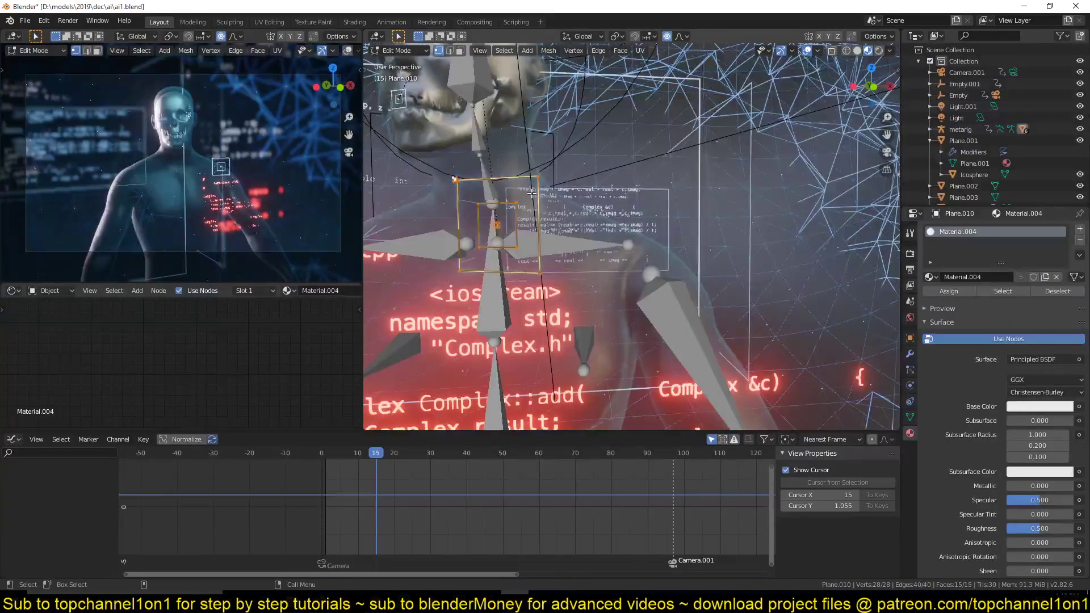
{"action": "key", "text": "KP_Decimal"}
{"action": "key", "text": "Tab"}
Deselect everything and play the animation with the figure in view to watch the square outlines and code planes
{"action": "scroll", "coordinate": [581, 211], "scroll_direction": "down", "scroll_amount": 4}
{"action": "key", "text": "alt+a"}
{"action": "scroll", "coordinate": [610, 251], "scroll_direction": "down", "scroll_amount": 3}
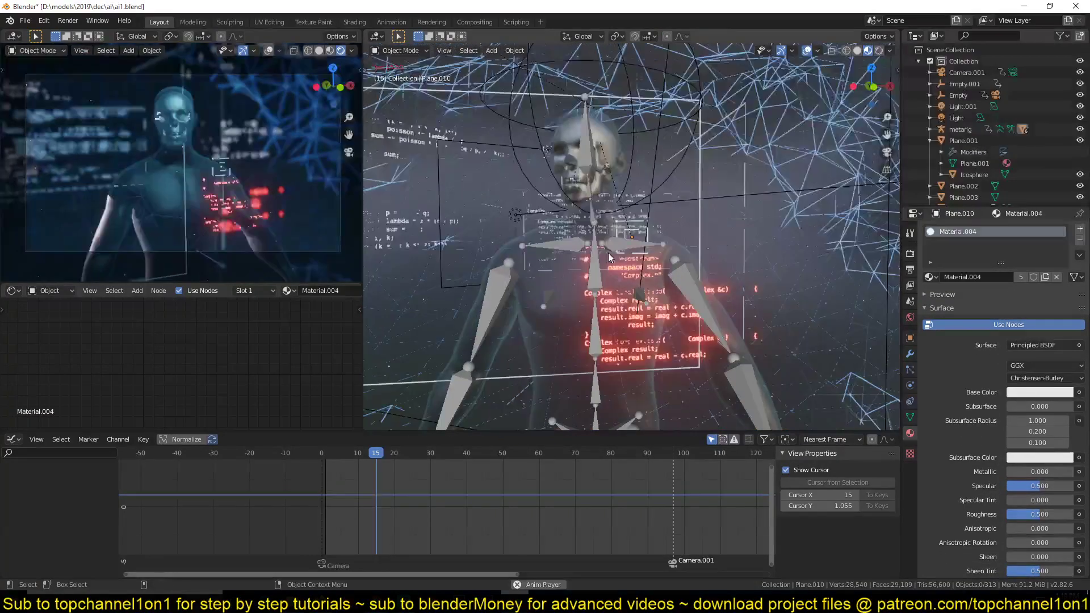
{"action": "key", "text": "space"}
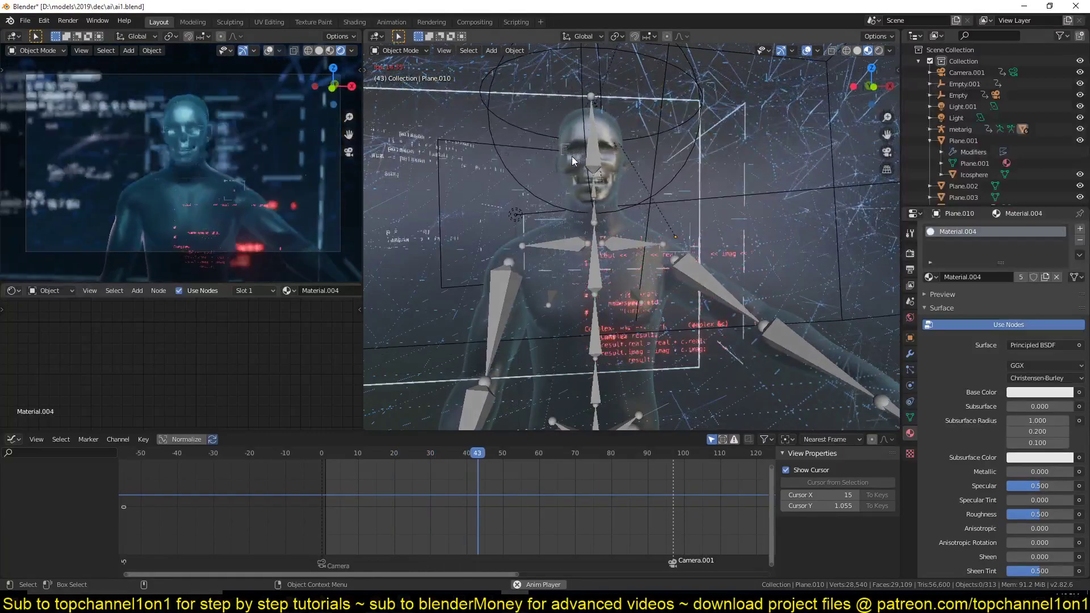
{"action": "key", "text": "space"}
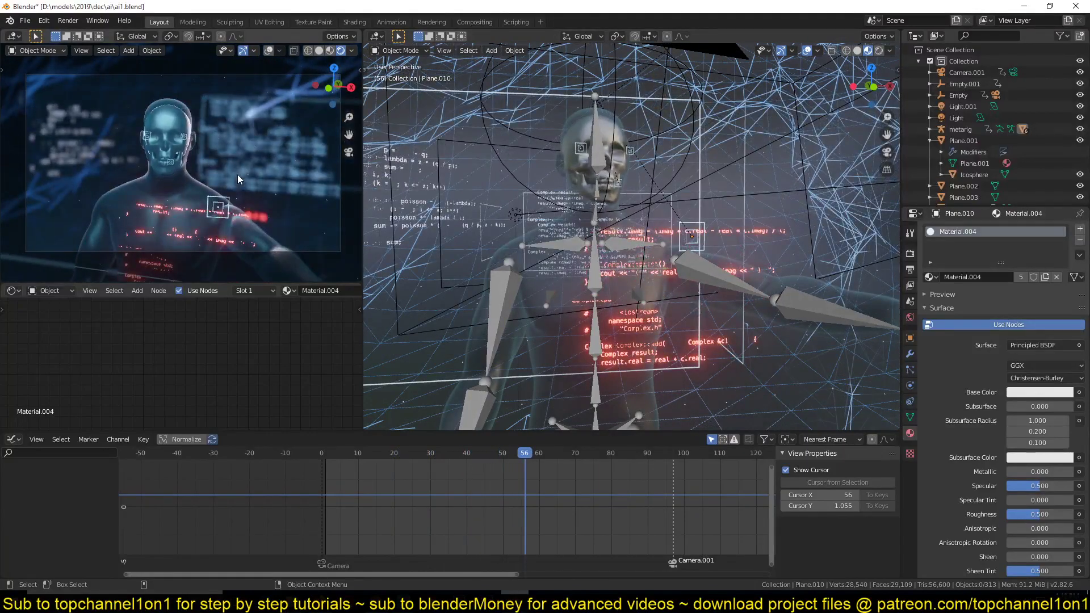